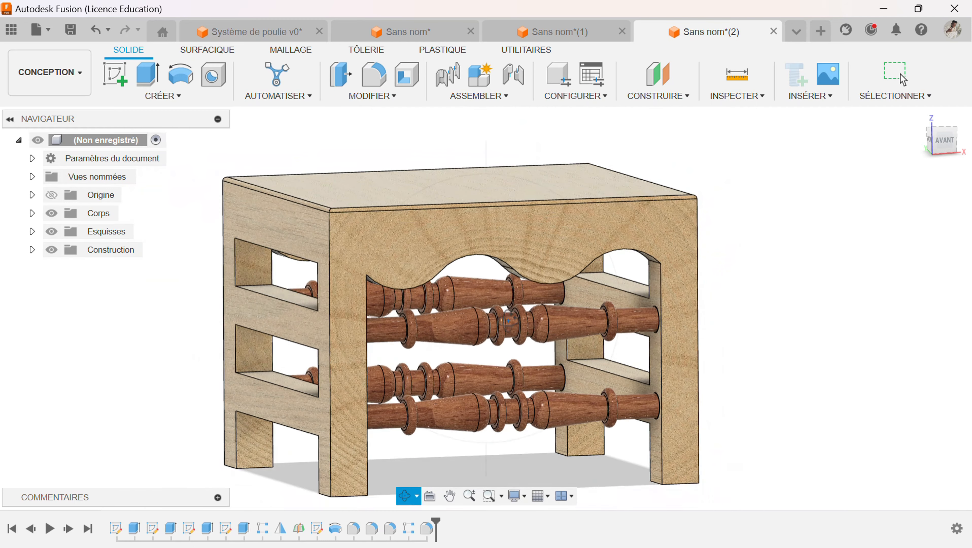
middle_click_drag(520, 316, 519, 318, "shift")
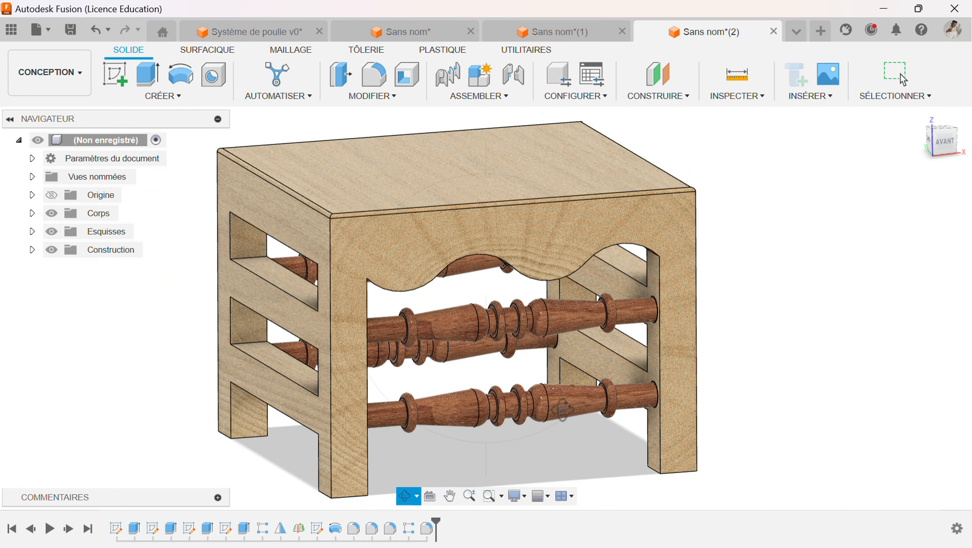
key("Escape")
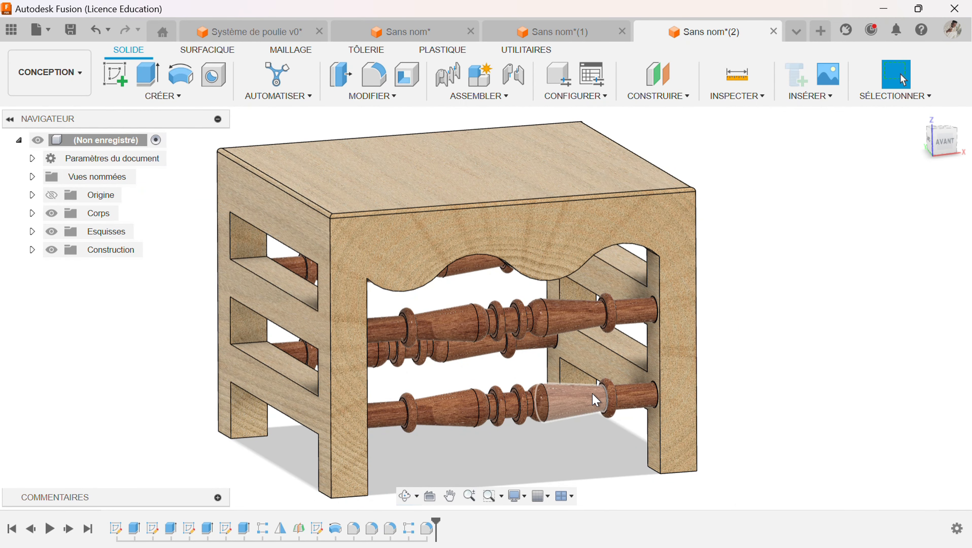
scroll(609, 430, "up", 2)
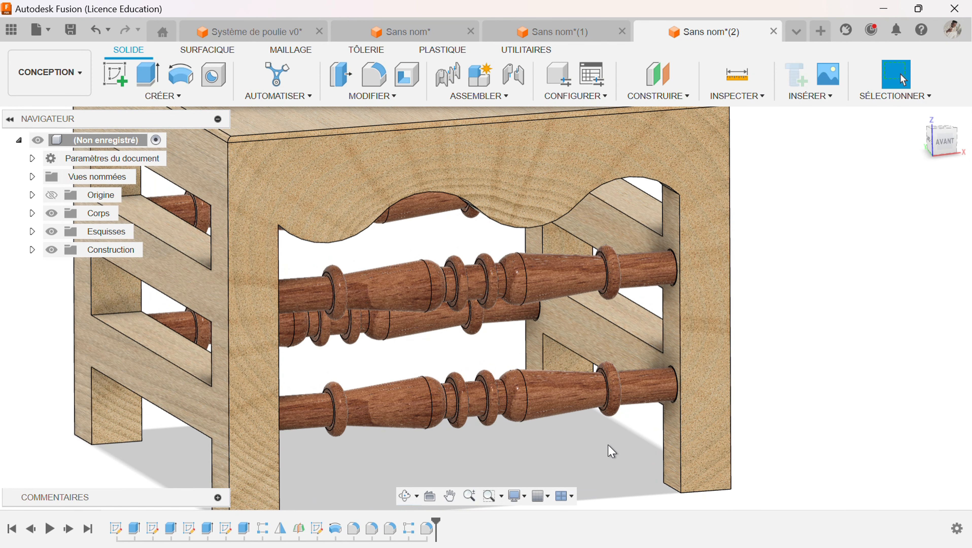
scroll(621, 389, "up", 2)
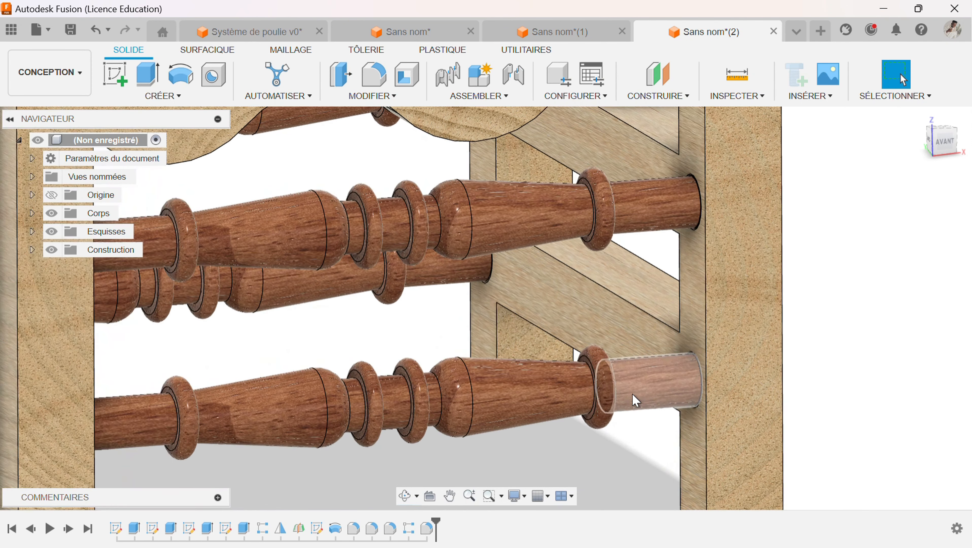
scroll(605, 370, "down", 5)
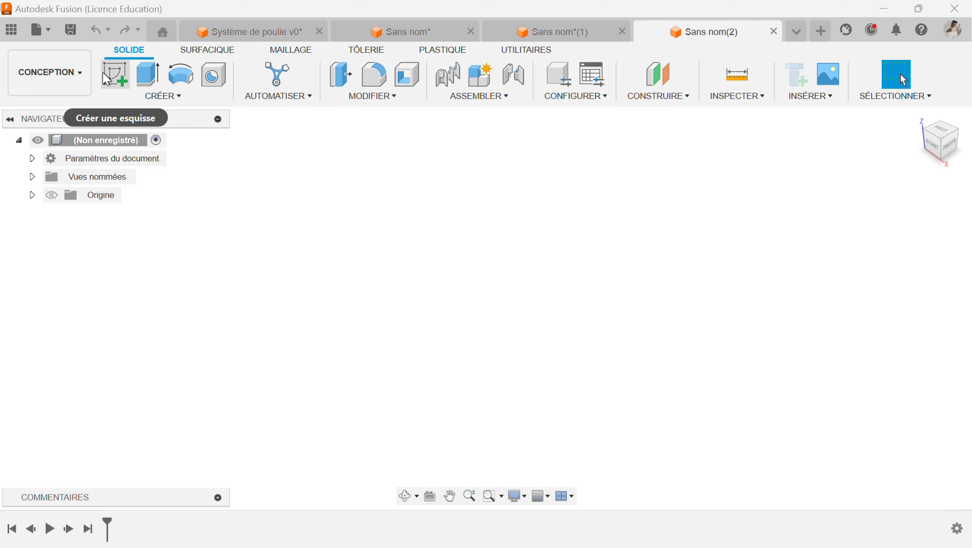
Step: Start a sketch on the front origin plane and draw a two-point rectangle about 125.5 mm wide and 82 mm high
left_click(107, 79)
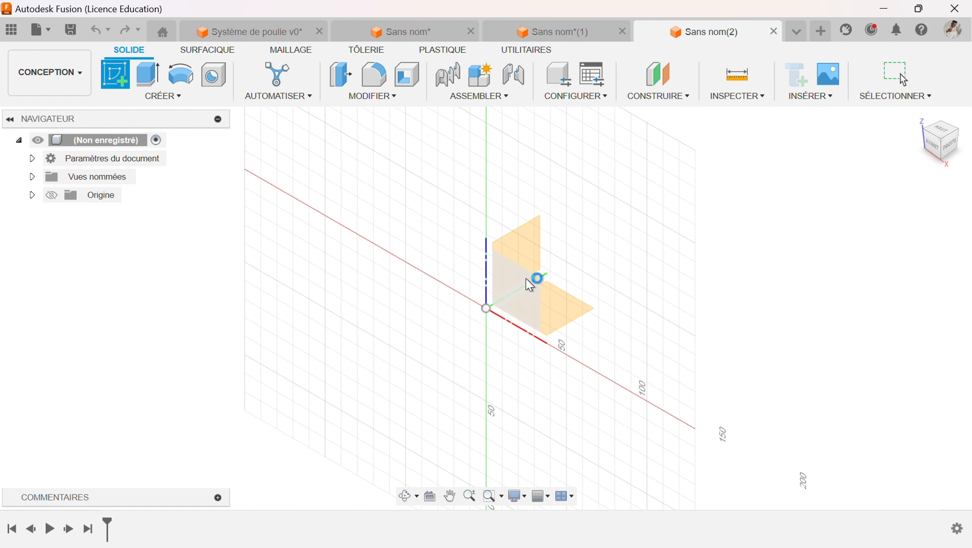
left_click(529, 285)
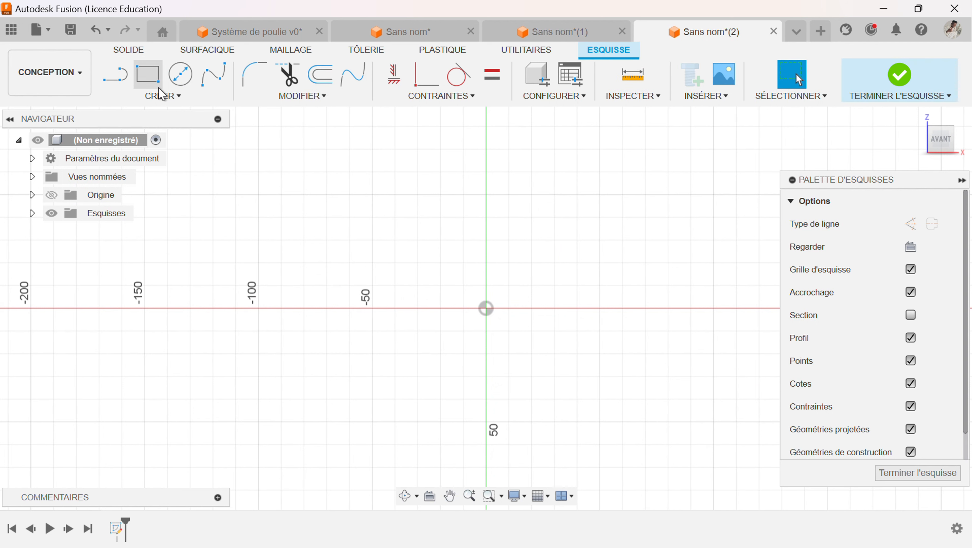
left_click(147, 74)
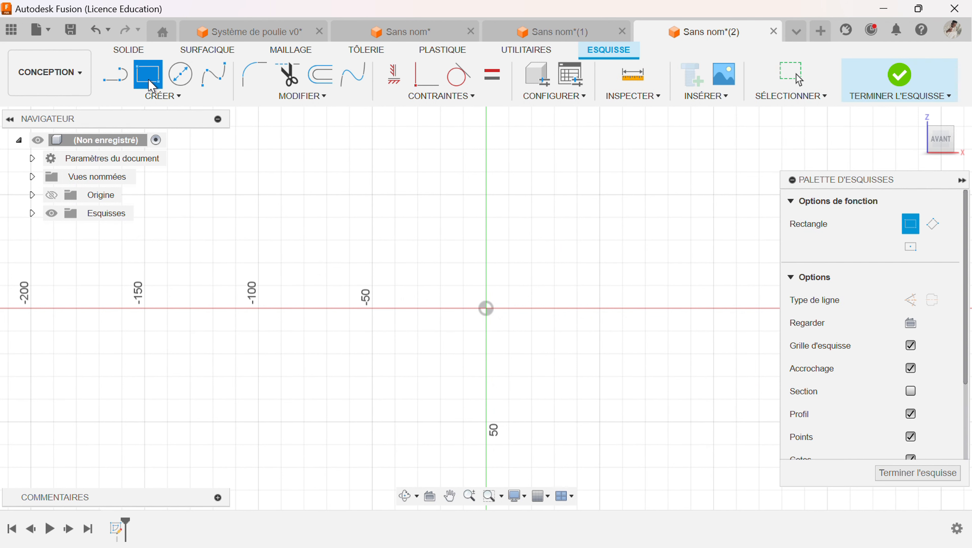
left_click(321, 123)
left_click(607, 309)
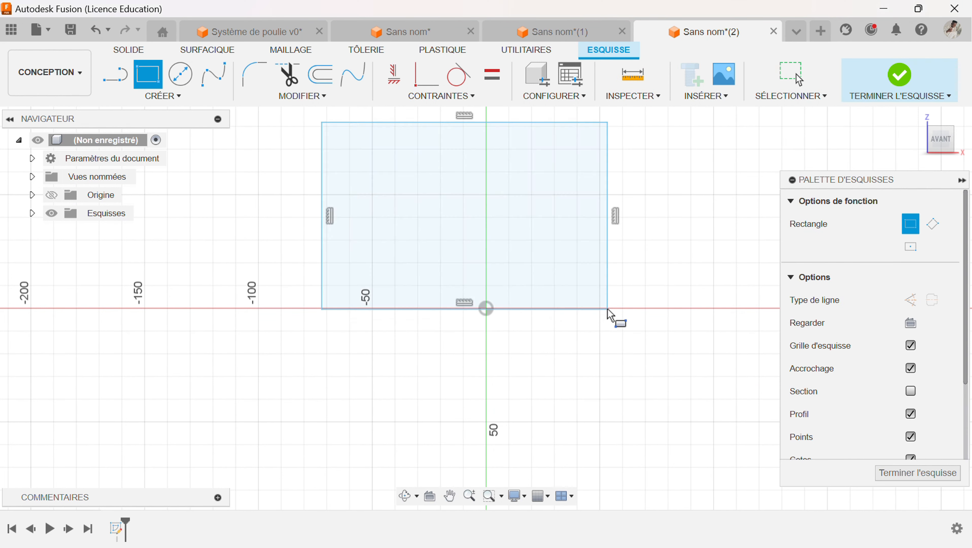
Step: Constrain the rectangle's bottom edge to be coincident with the sketch origin
left_click(421, 82)
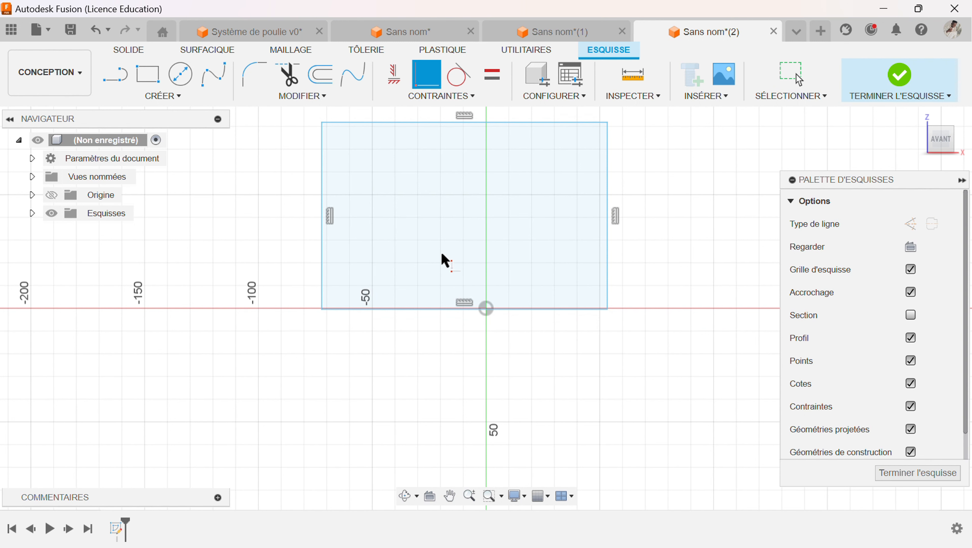
left_click(449, 310)
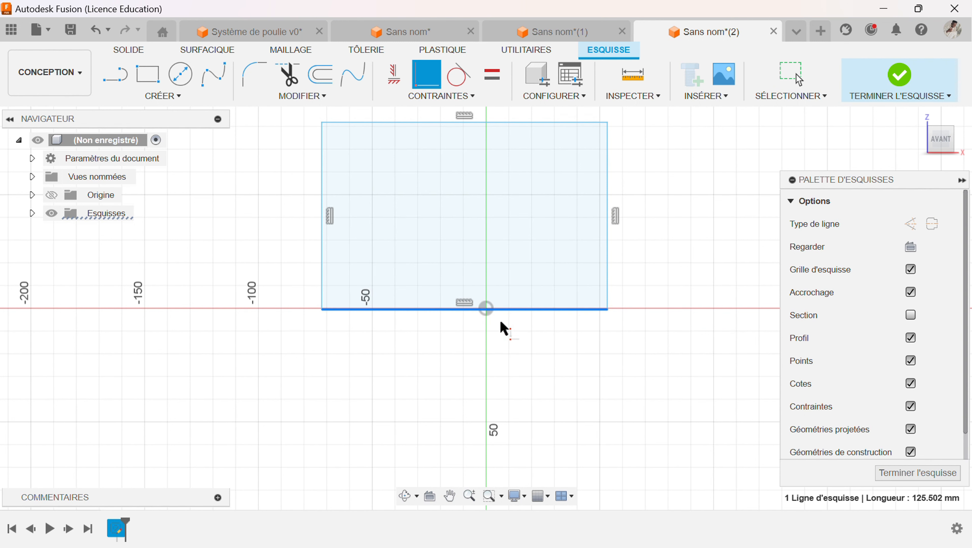
left_click(485, 310)
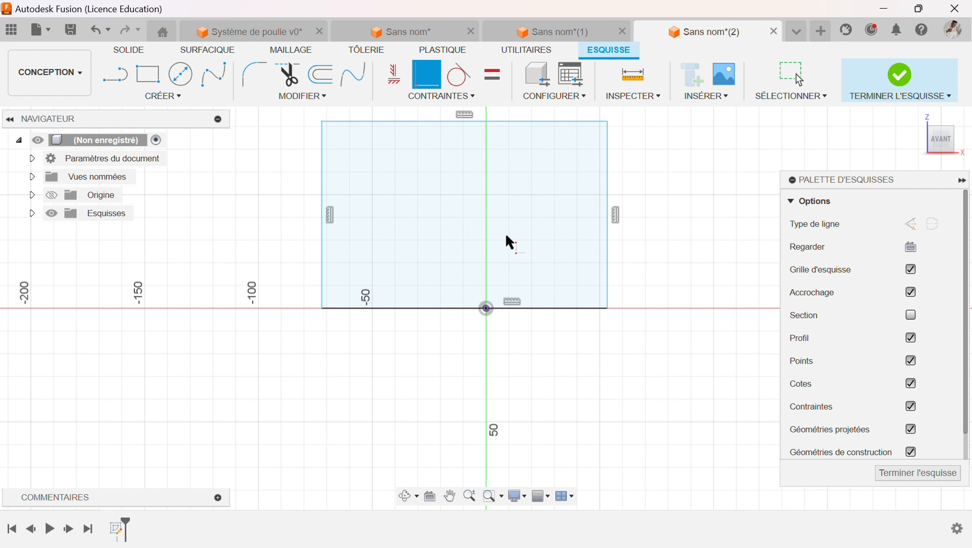
Step: Dimension the rectangle's vertical right edge to 150 mm
key("d")
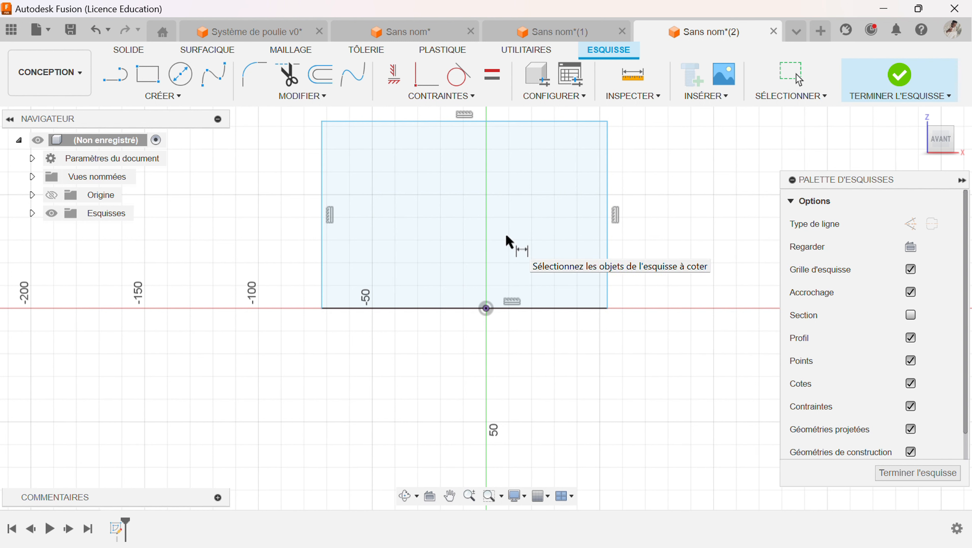
left_click(609, 253)
left_click(677, 284)
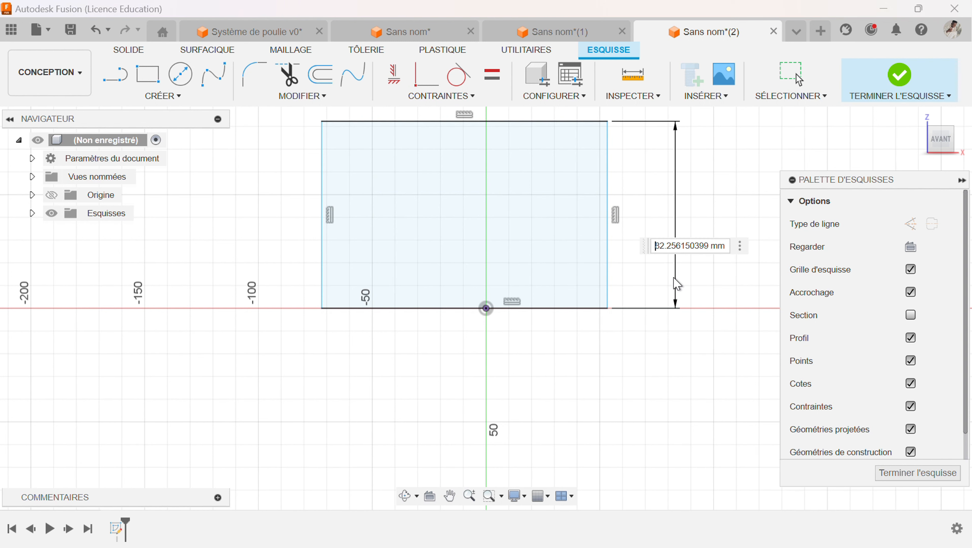
type("150")
key("Return")
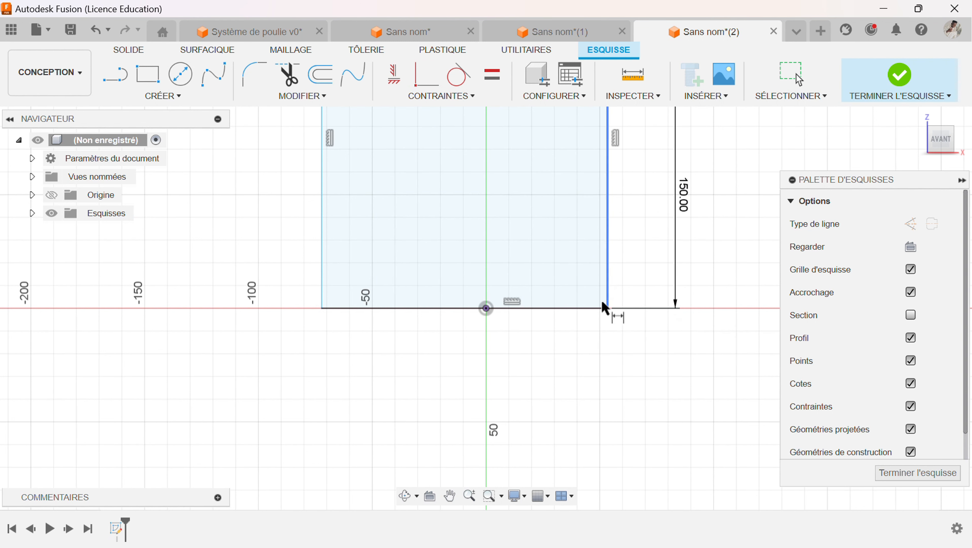
Step: Dimension the distance from the origin to the rectangle's lower-right corner as 100 mm
left_click(607, 309)
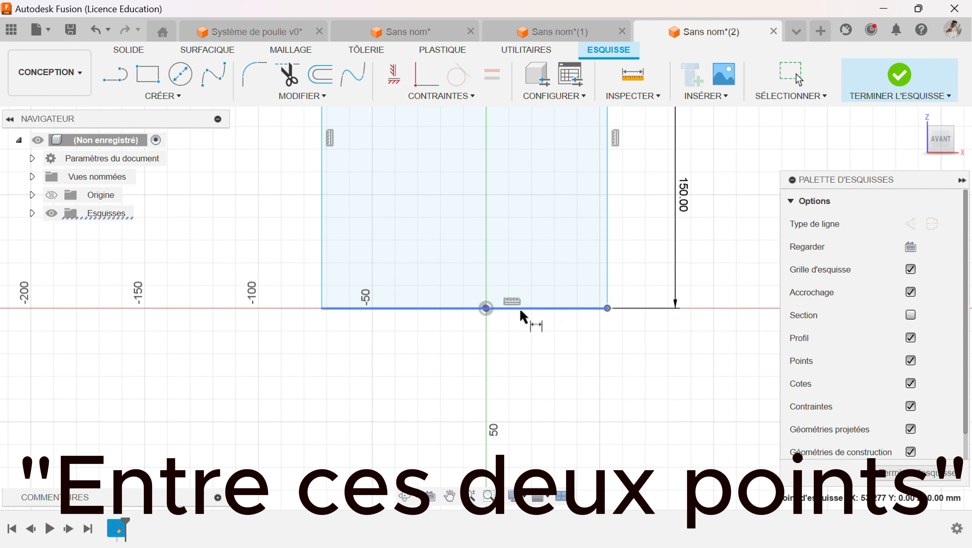
left_click(487, 309)
left_click(537, 367)
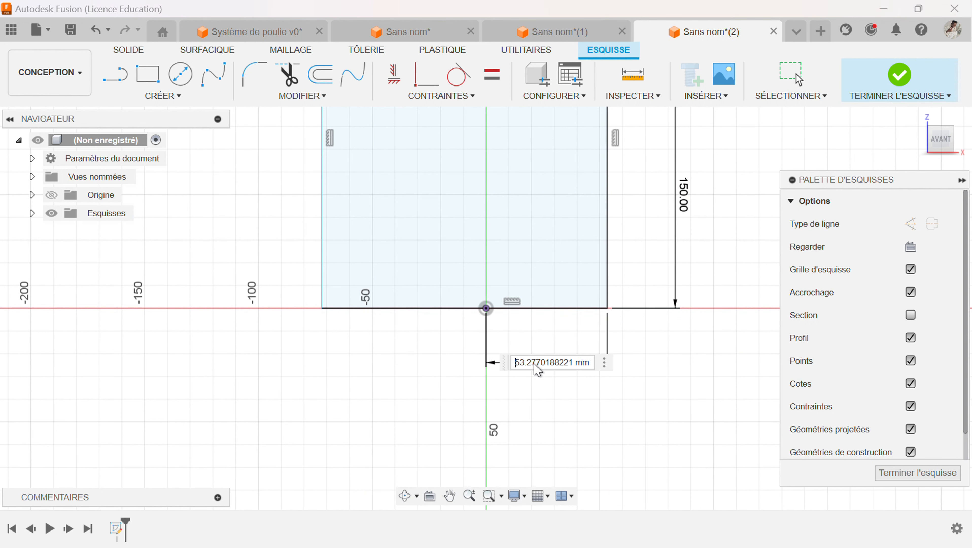
type("100")
key("Return")
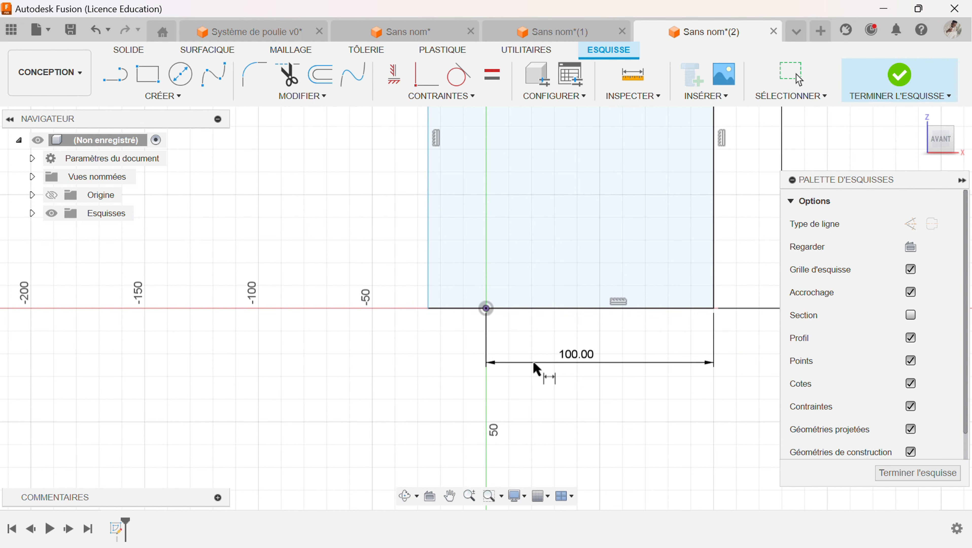
Step: Dimension the rectangle's full width between its two lower corners as 200 mm and finish the sketch
left_click(428, 309)
left_click(713, 309)
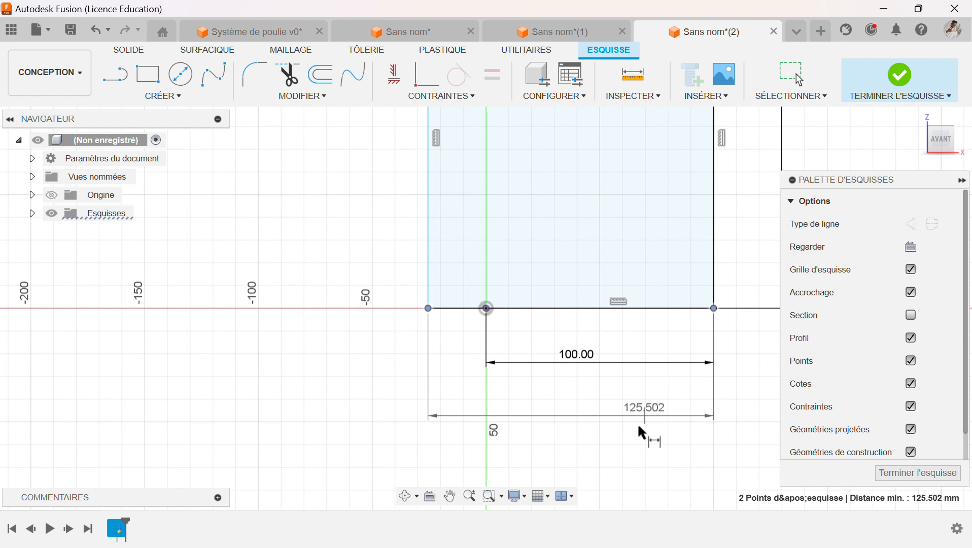
left_click(635, 427)
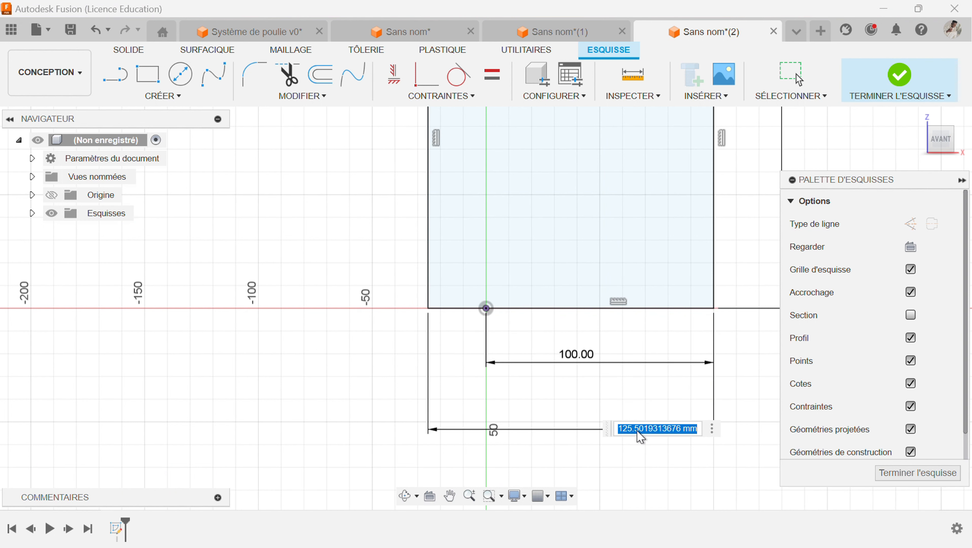
type("200")
key("Return")
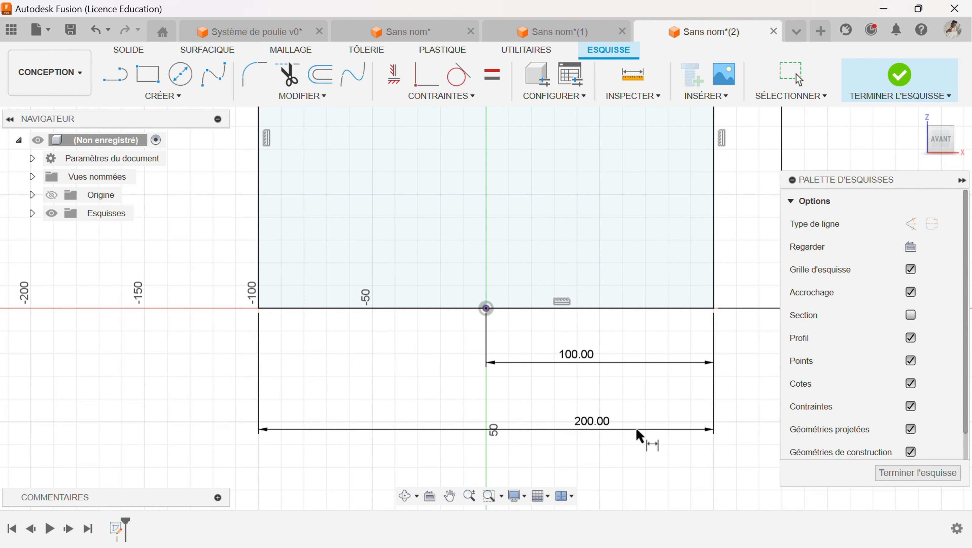
scroll(549, 380, "down", 3)
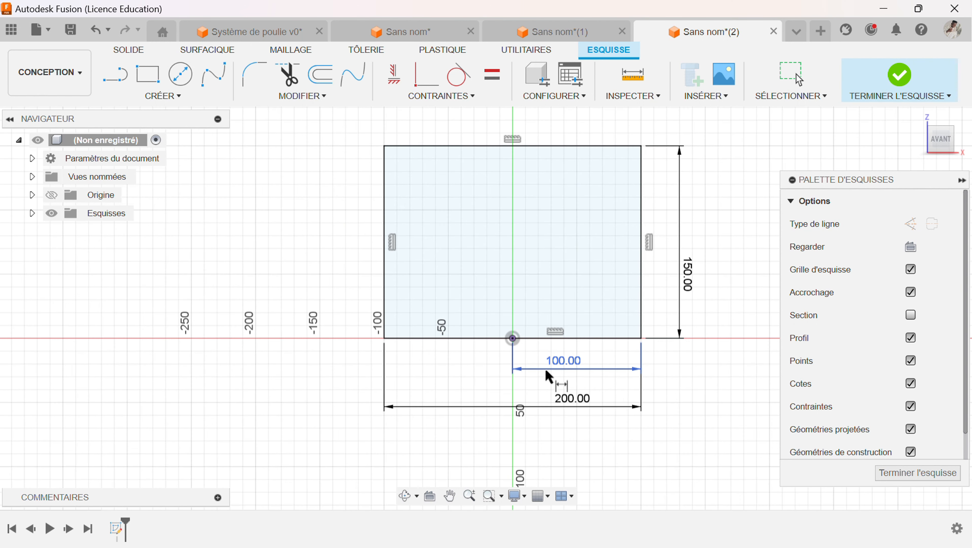
left_click(891, 82)
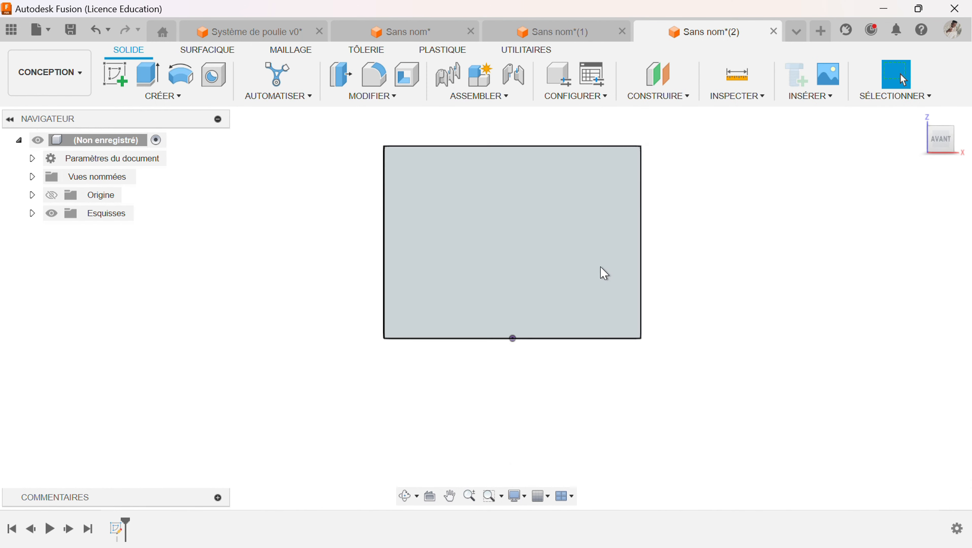
Step: Extrude the rectangular profile 100 mm to one side as a new body
left_click(401, 212)
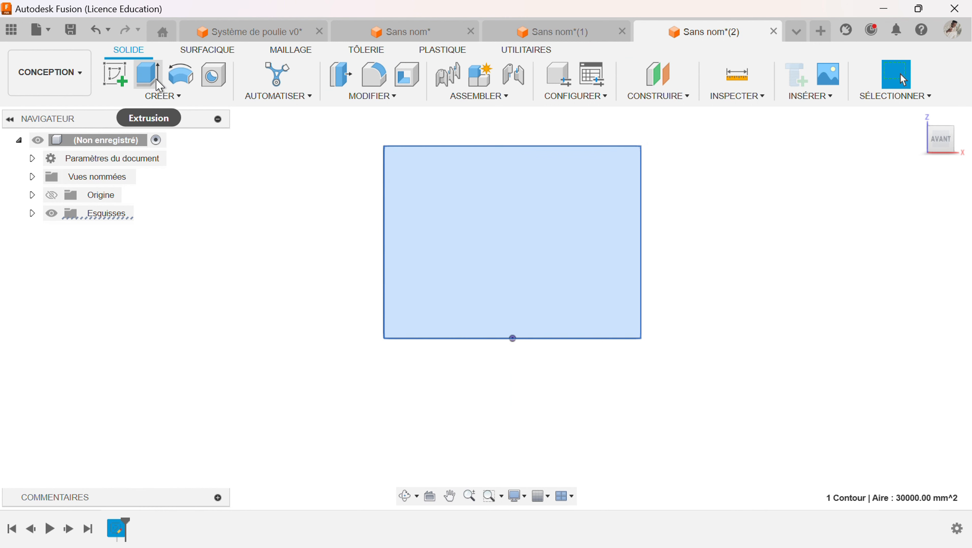
left_click(147, 76)
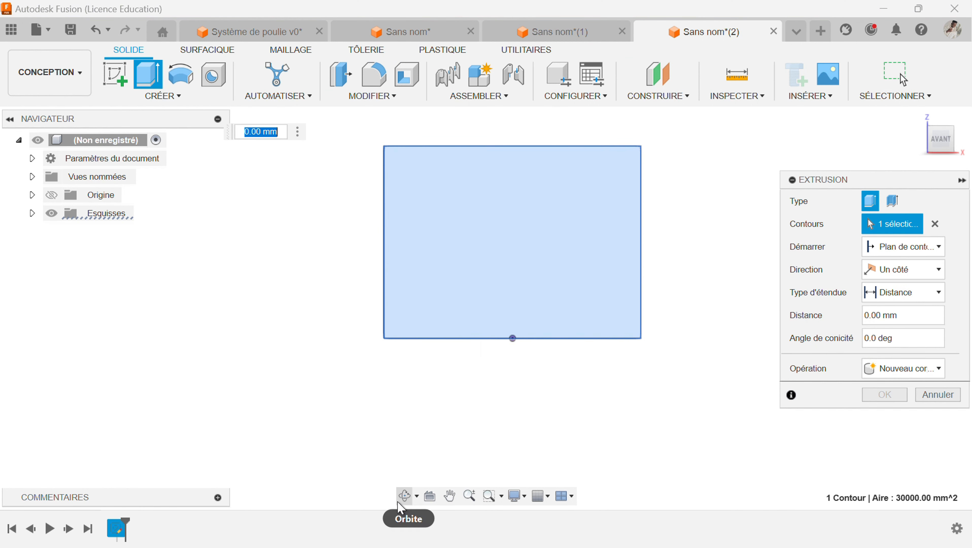
left_click(403, 496)
left_click_drag(532, 348, 506, 393)
key("Escape")
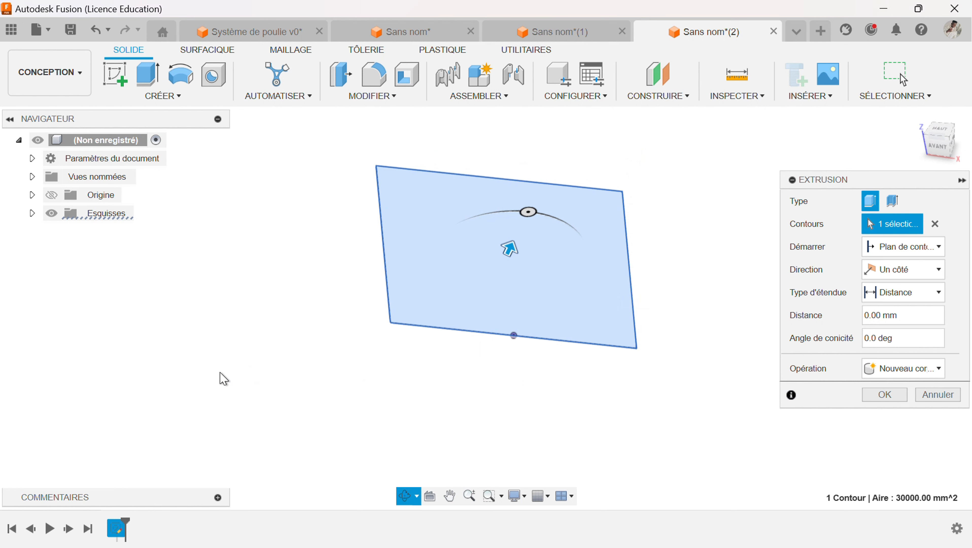
type("100")
key("Return")
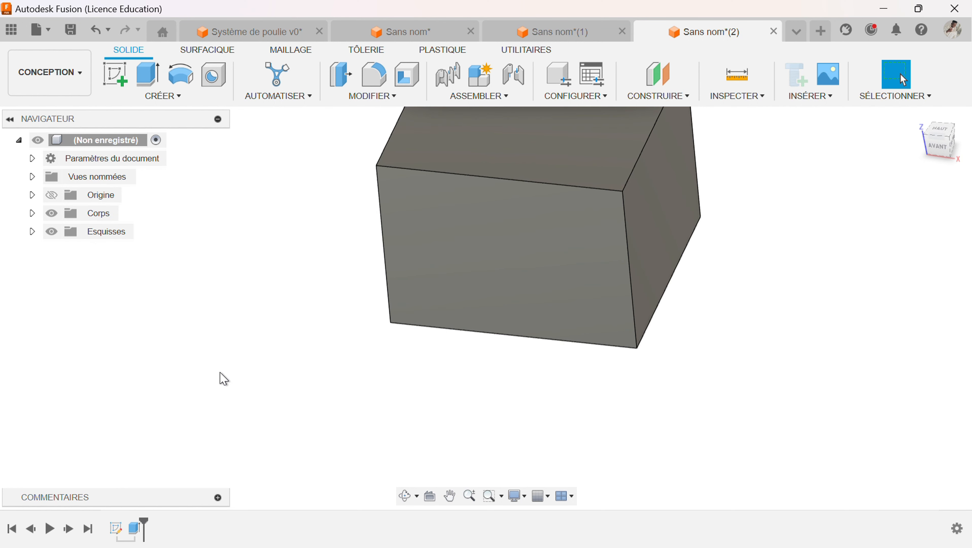
Step: Start a new sketch on the front face of the block
scroll(559, 288, "down", 3)
middle_click_drag(559, 288, 593, 362)
scroll(594, 363, "up", 4)
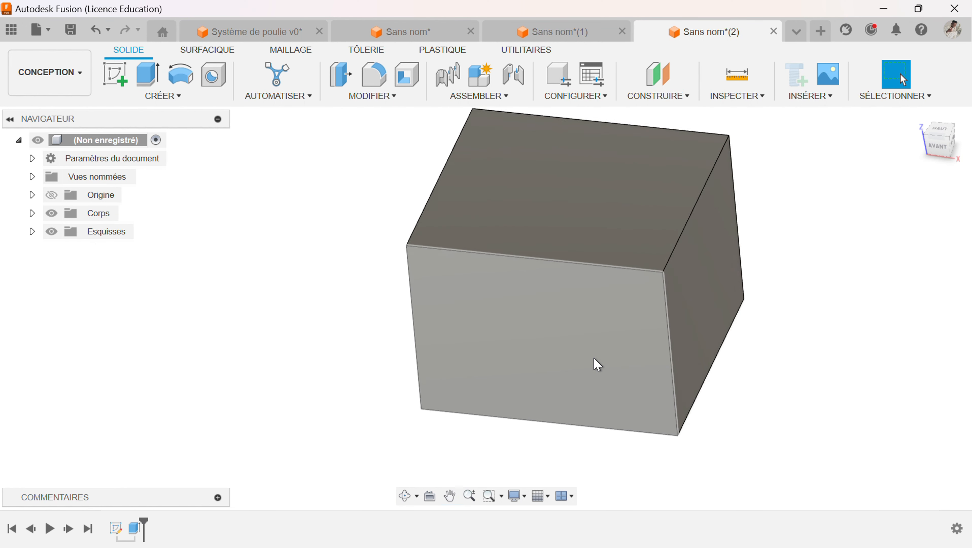
scroll(597, 364, "up", 1)
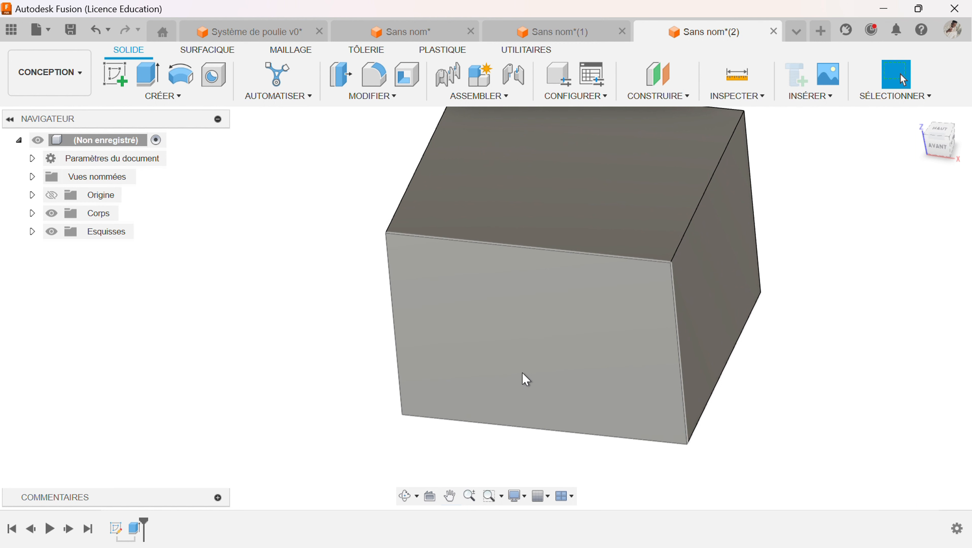
left_click(526, 380)
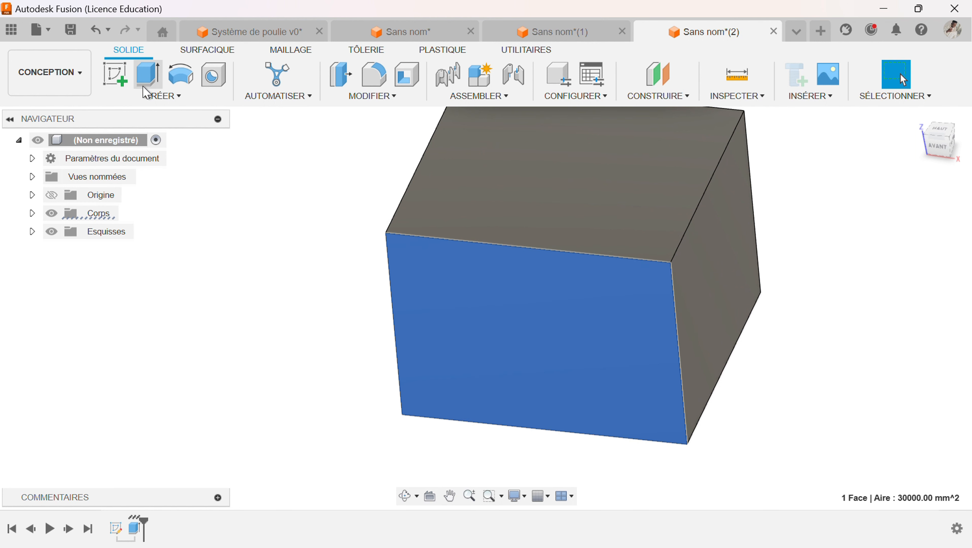
left_click(127, 78)
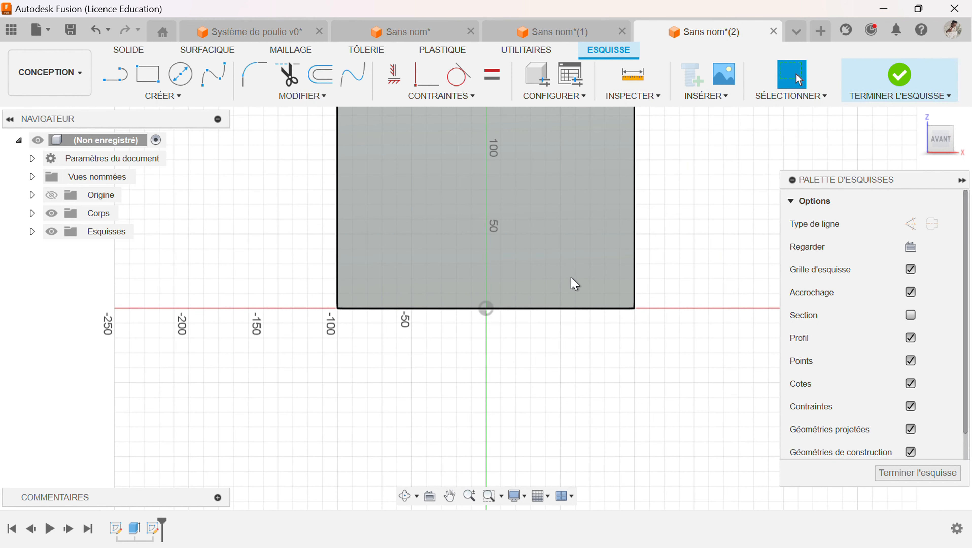
middle_click_drag(567, 283, 568, 390)
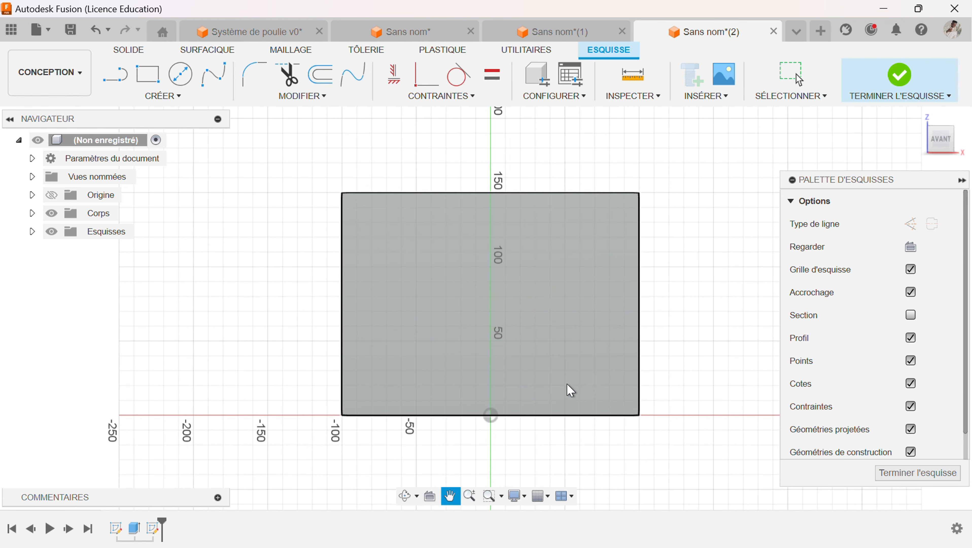
scroll(539, 307, "up", 3)
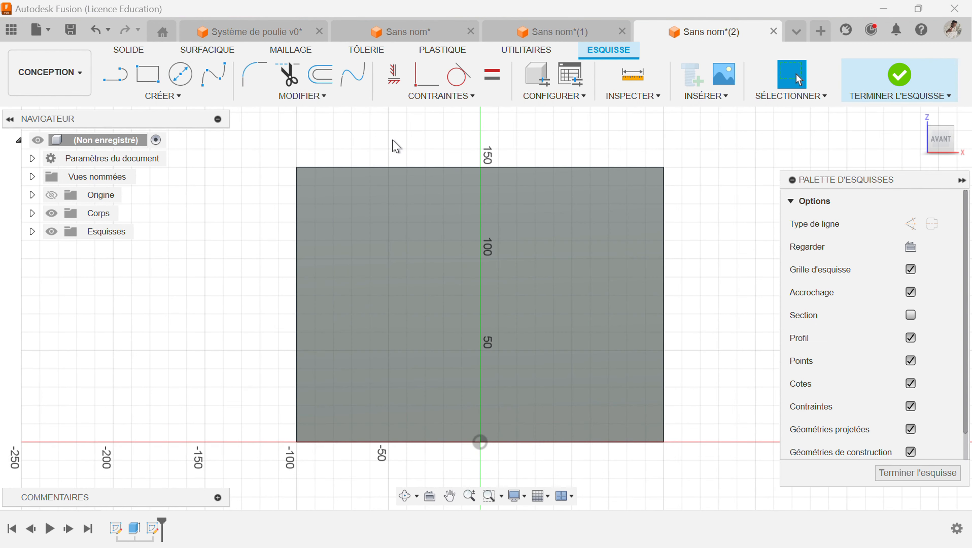
Step: Draw a two-point rectangle inside the front face, extending past the block's lower edge
left_click(147, 74)
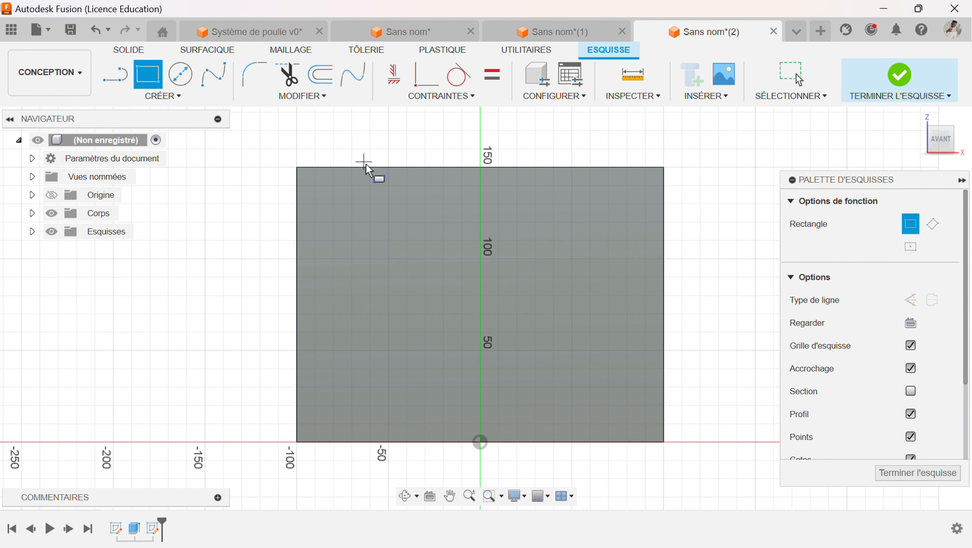
left_click(340, 203)
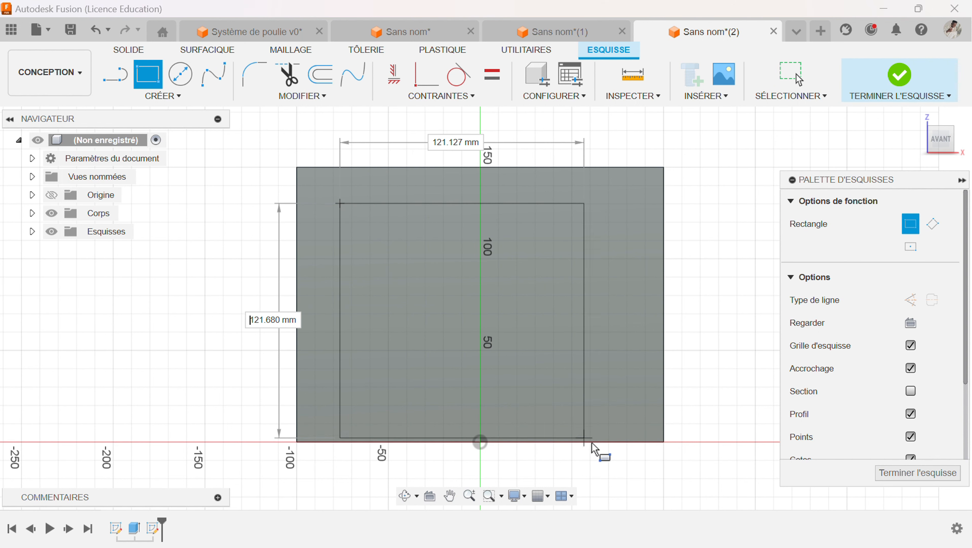
left_click(618, 483)
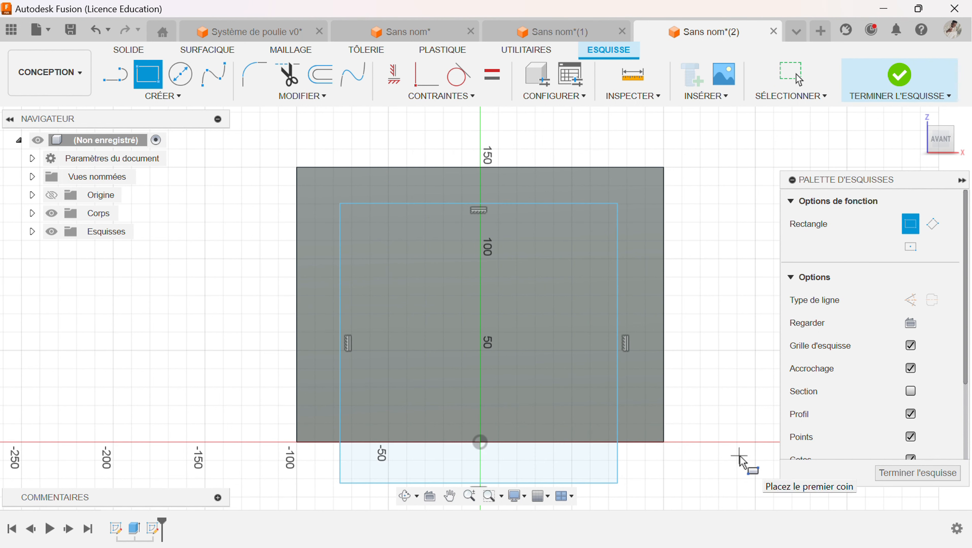
Step: Dimension the gap between the rectangle's right side and the block's right edge as 20 mm
key("d")
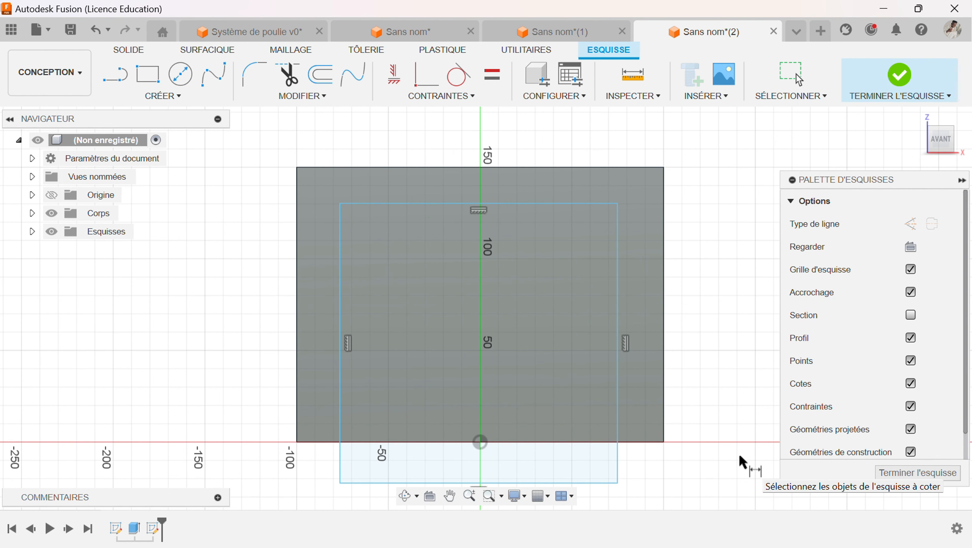
left_click(664, 426)
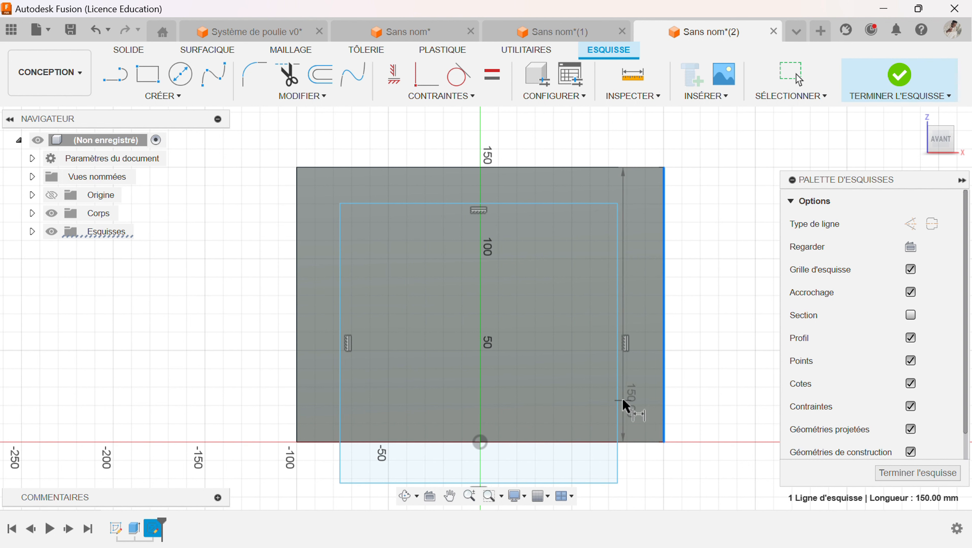
left_click(618, 401)
left_click(643, 406)
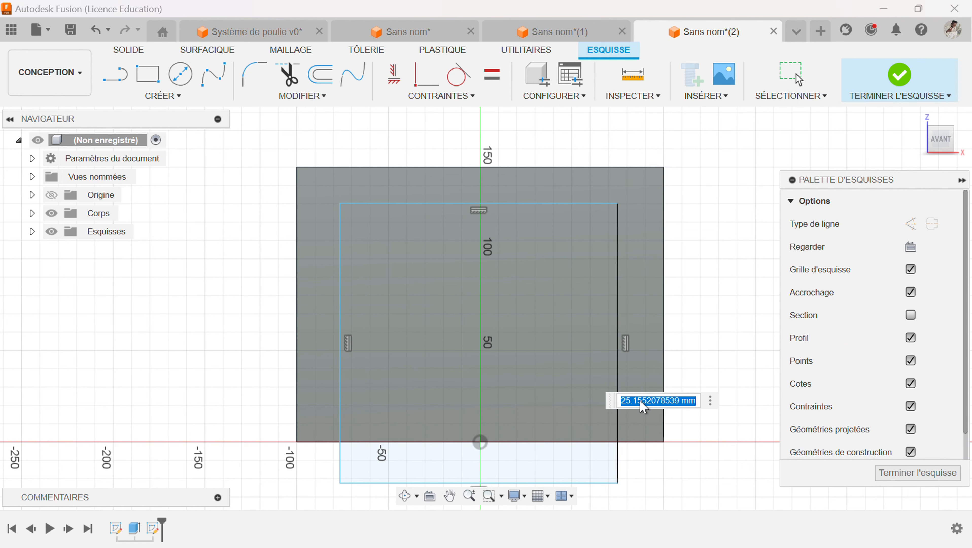
type("20")
key("Return")
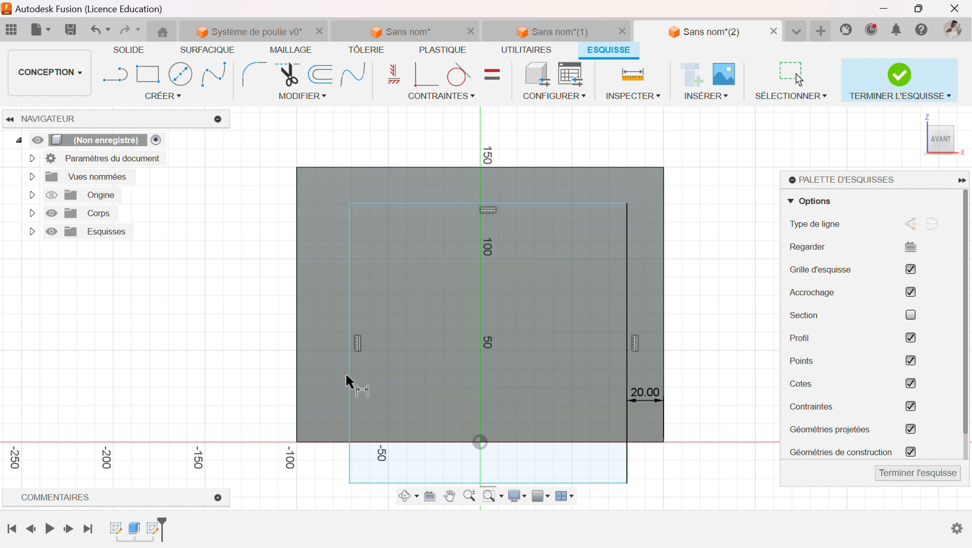
Step: Dimension the gap between the rectangle's left side and the block's left edge as 20 mm
left_click(350, 381)
left_click(297, 384)
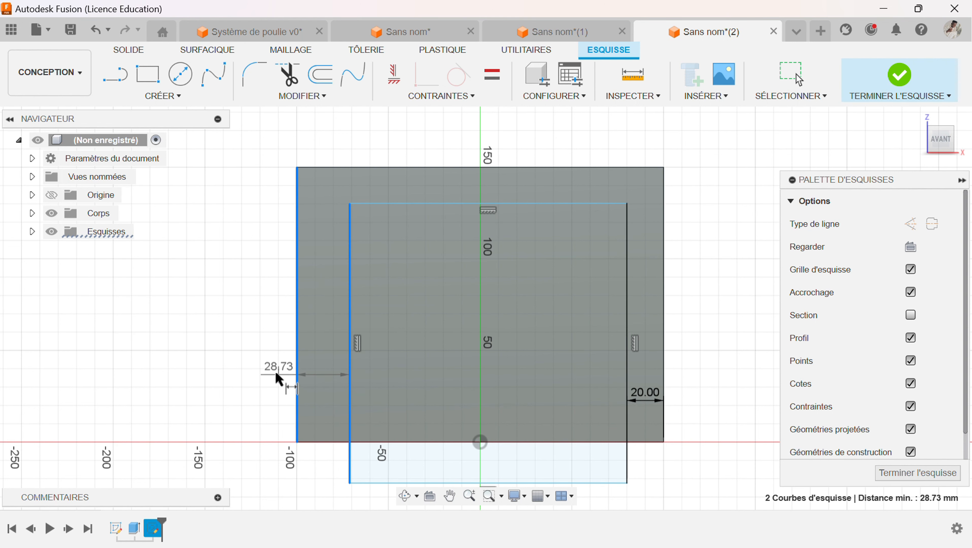
left_click(277, 378)
type("20")
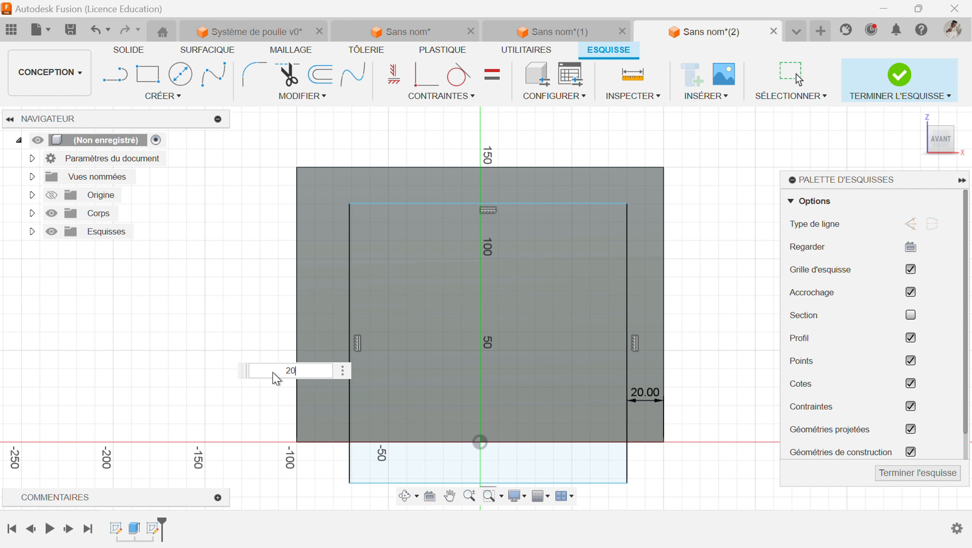
key("Return")
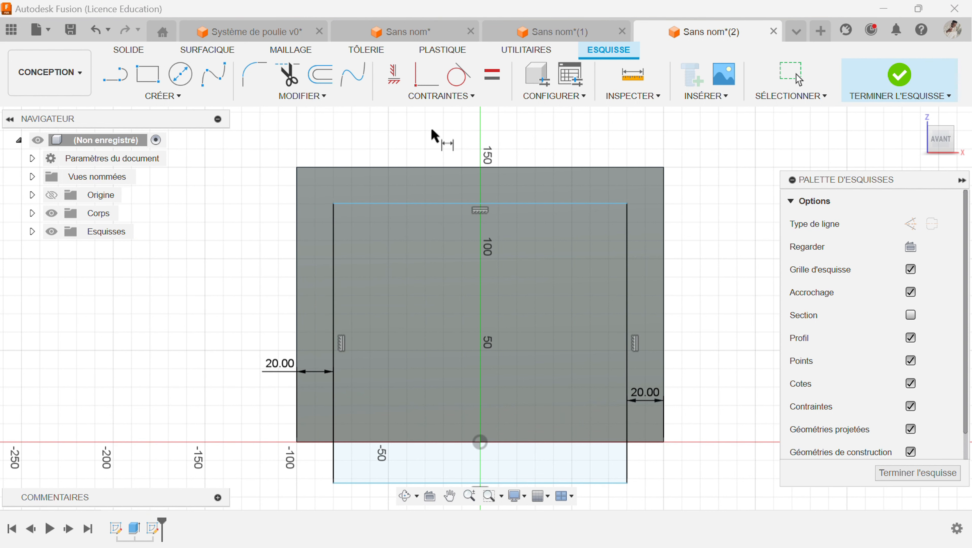
Step: Dimension the distance from the rectangle's upper side to the block's top edge as 25 mm
left_click(567, 204)
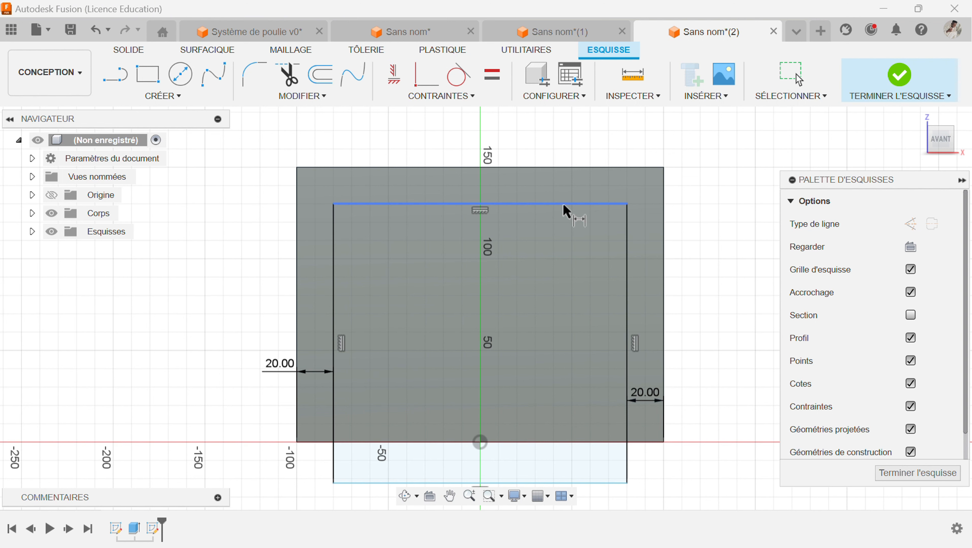
left_click(552, 168)
left_click(730, 190)
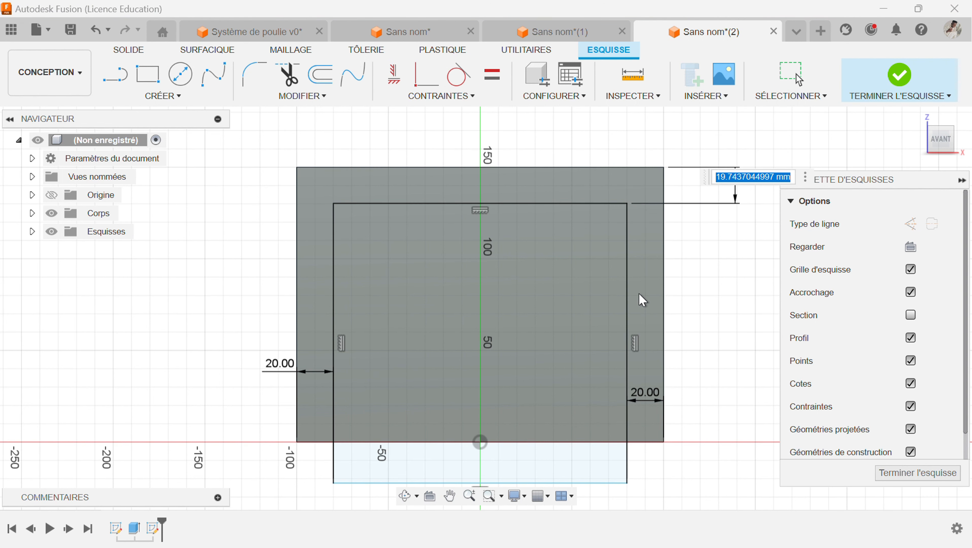
type("25")
key("Return")
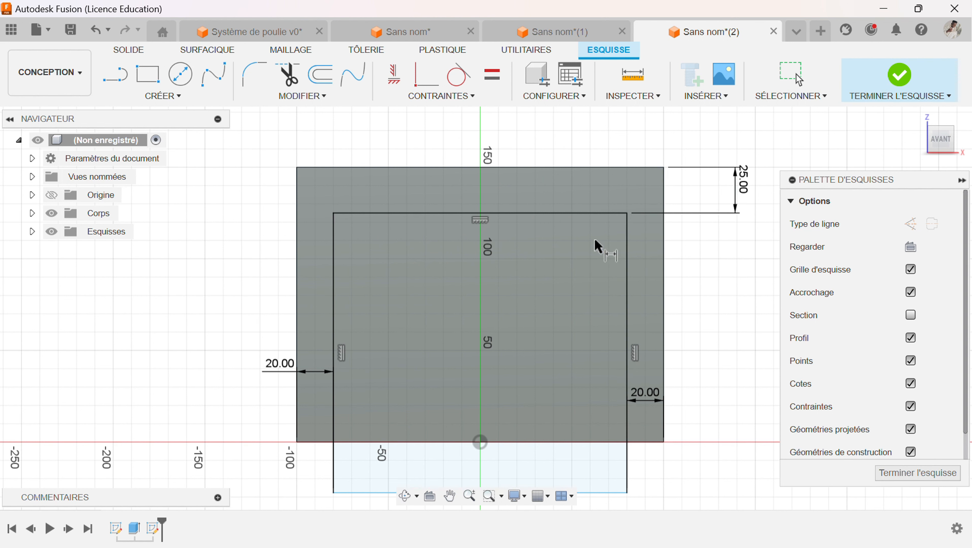
Step: Change the distance between the rectangle's upper side and the block's top edge to 35 mm
left_click(747, 188)
double_click(747, 188)
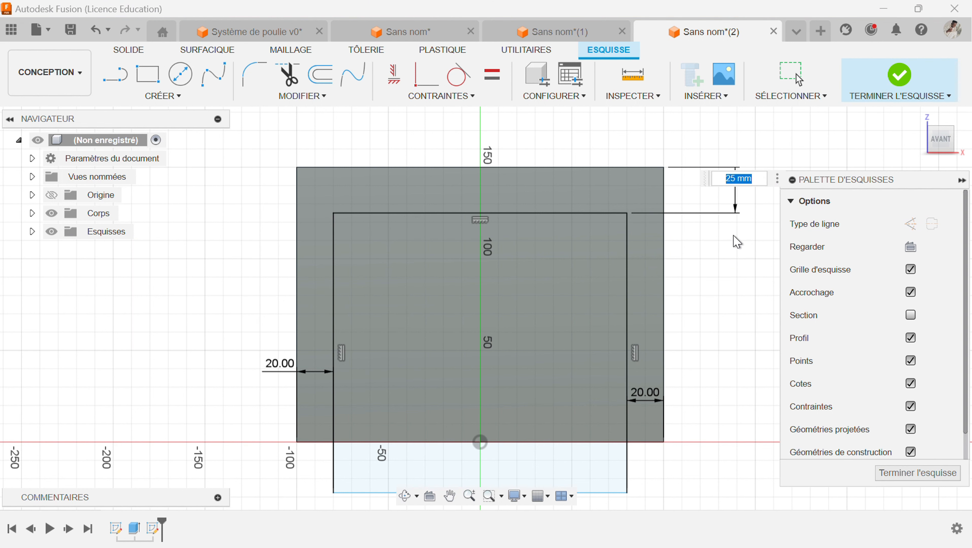
key("Return")
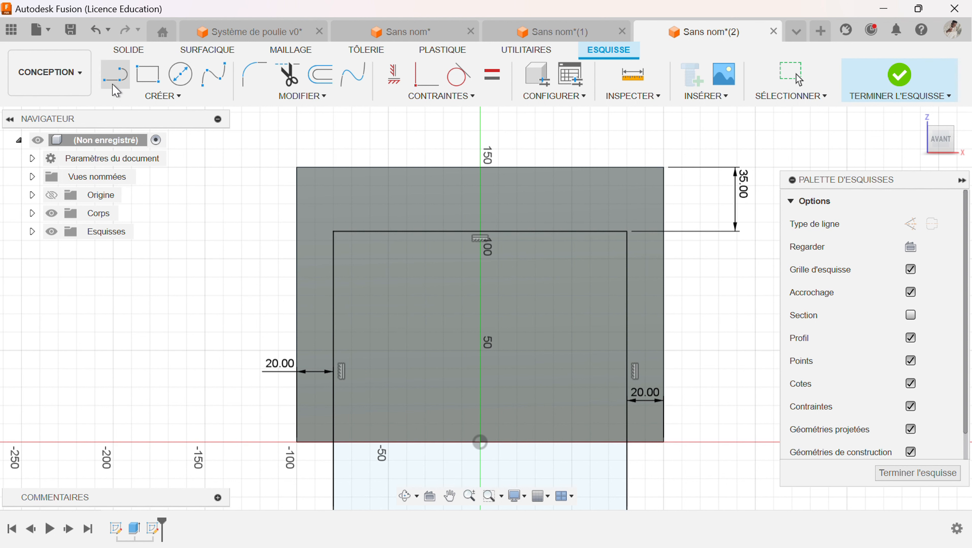
Step: Draw a vertical line about 18 mm long down from the rectangle's upper side, near its left corner
left_click(115, 74)
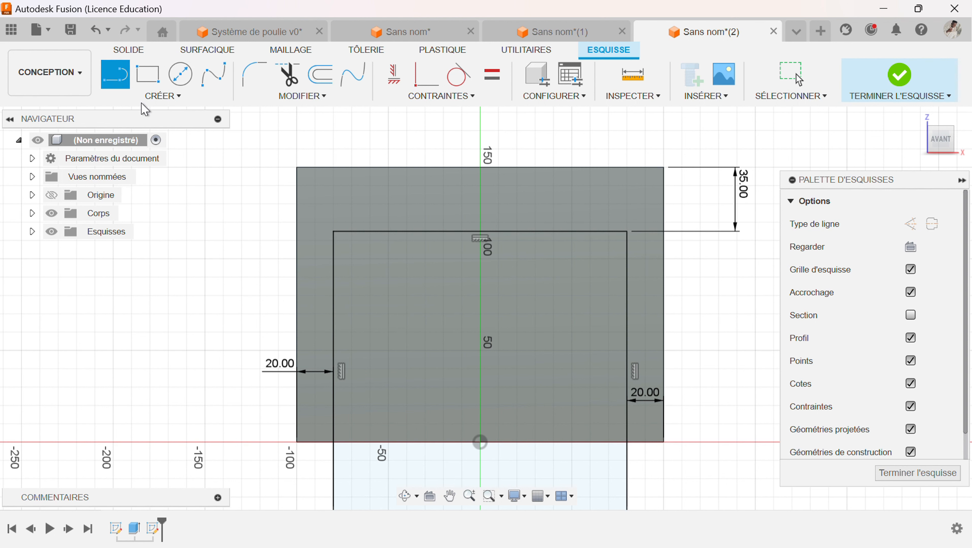
left_click(391, 231)
left_click(391, 264)
left_click(480, 235)
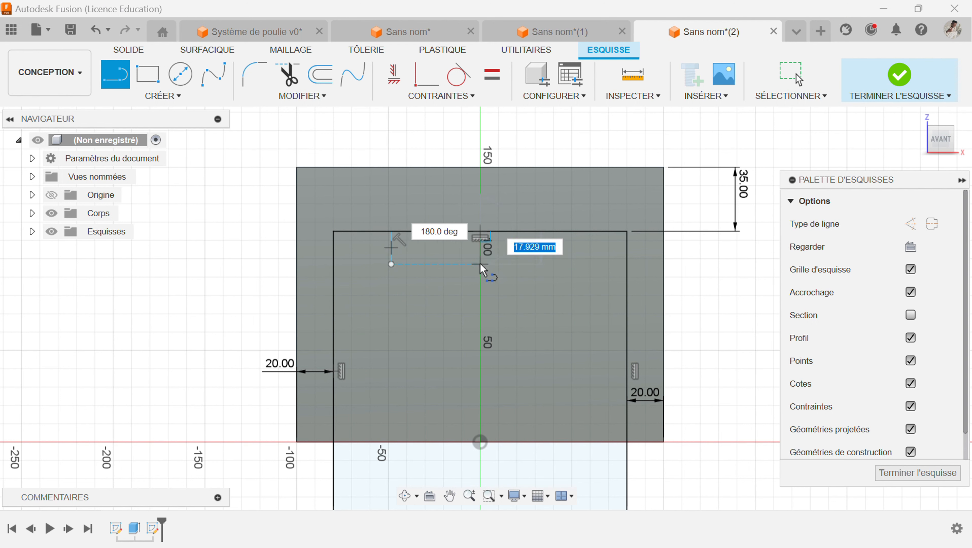
key("Escape")
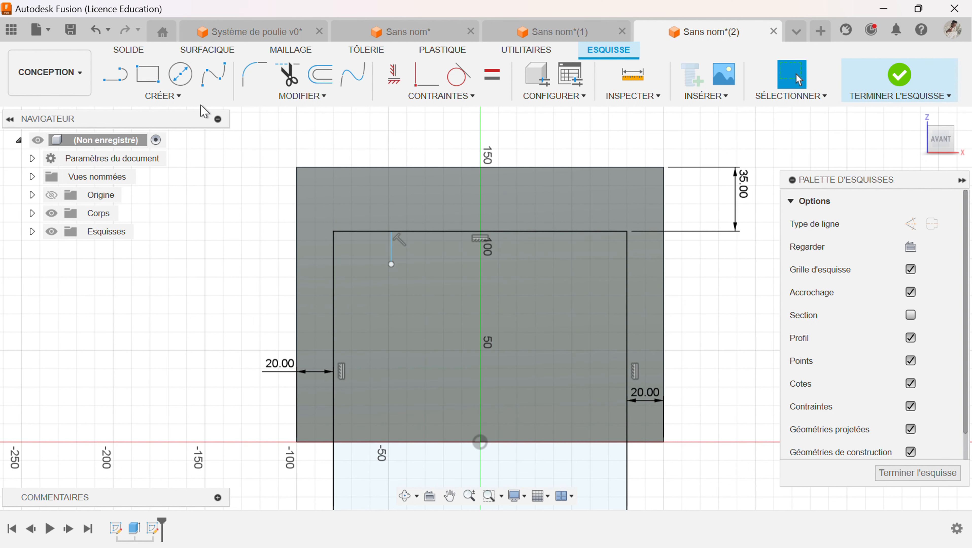
Step: Draw two more vertical lines down from the rectangle's upper side, one about 21 mm long just left of centre and one toward the right corner
left_click(115, 74)
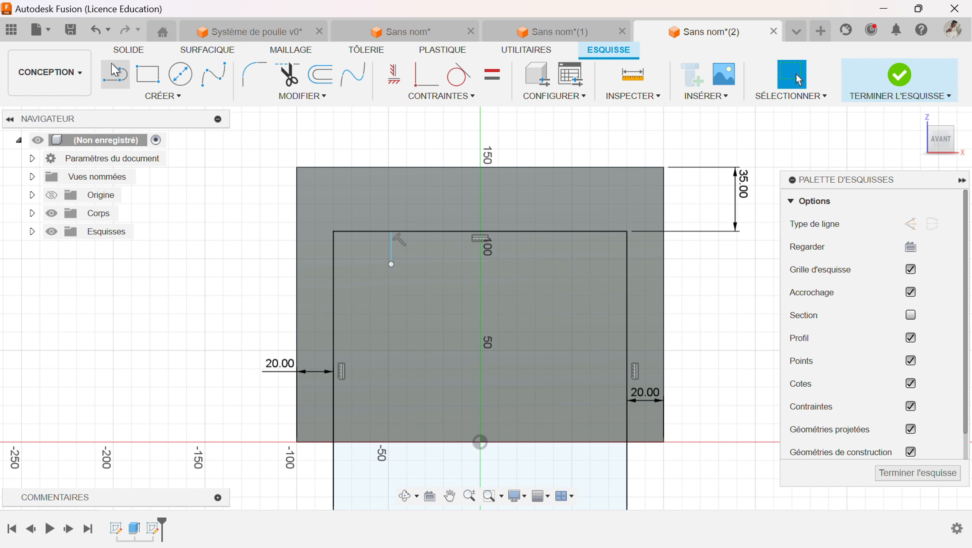
left_click(455, 231)
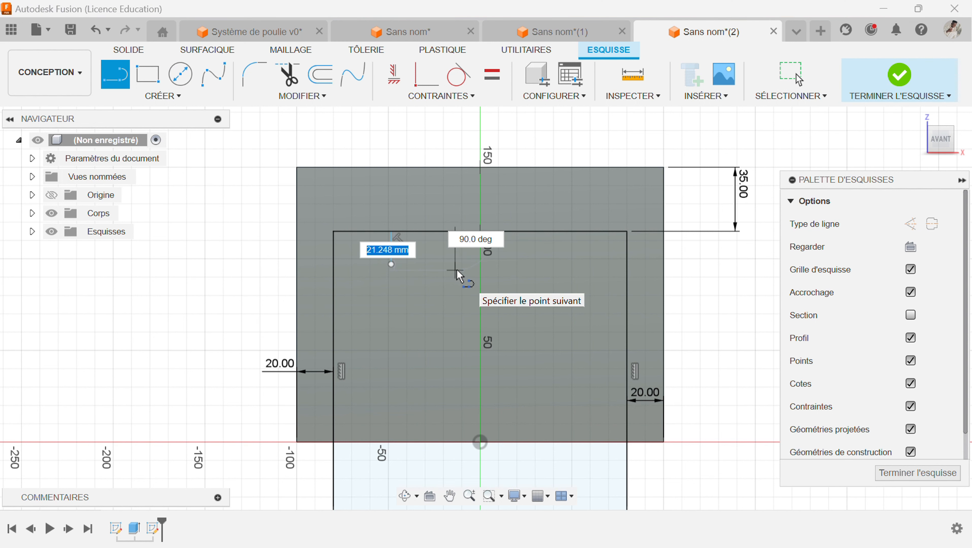
left_click(456, 270)
left_click(417, 270)
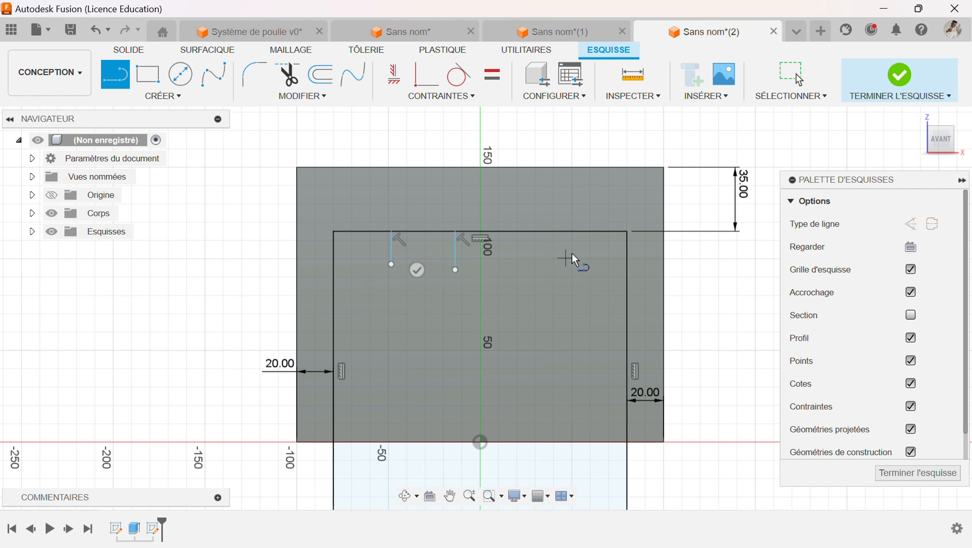
left_click(567, 232)
left_click(567, 269)
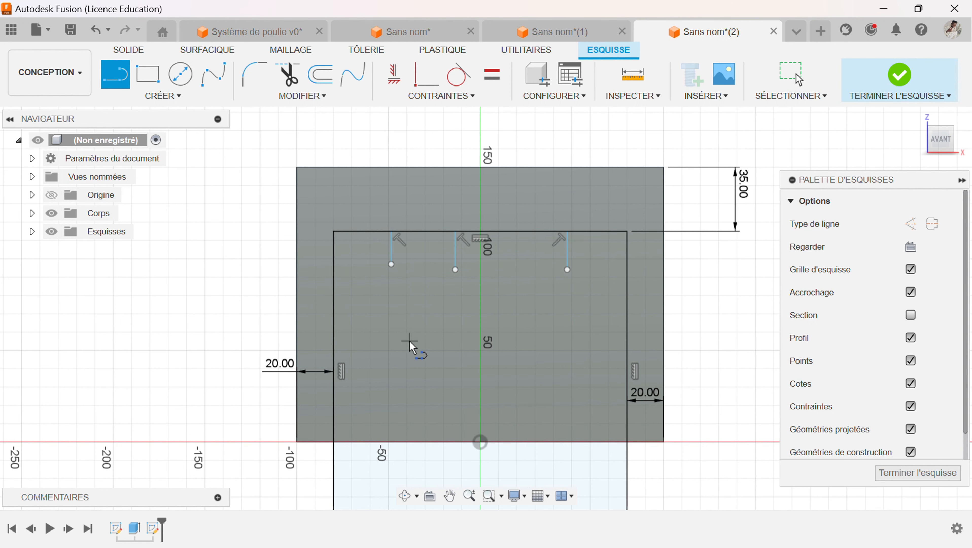
Step: Dimension the leftmost short vertical line 40 mm from the rectangle's left side
key("d")
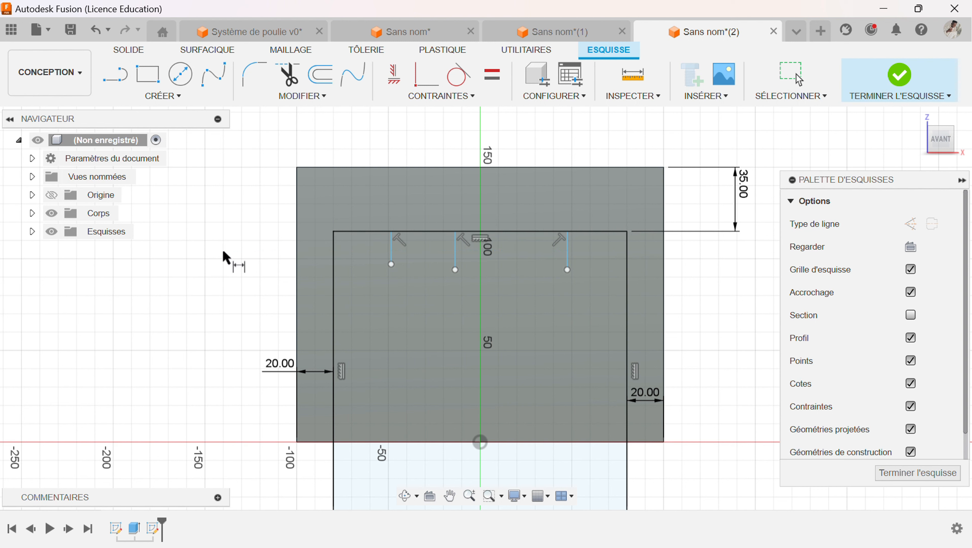
left_click(391, 246)
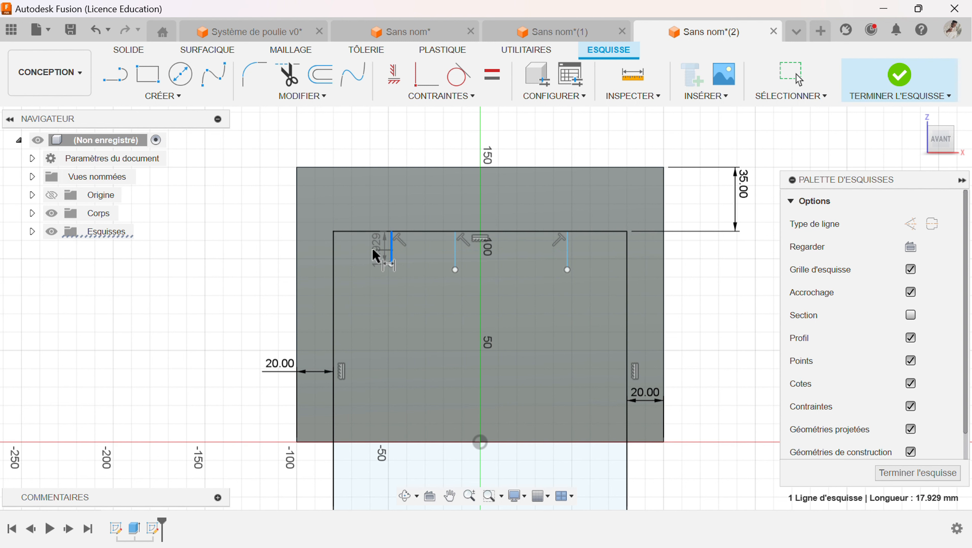
left_click(331, 248)
left_click(225, 264)
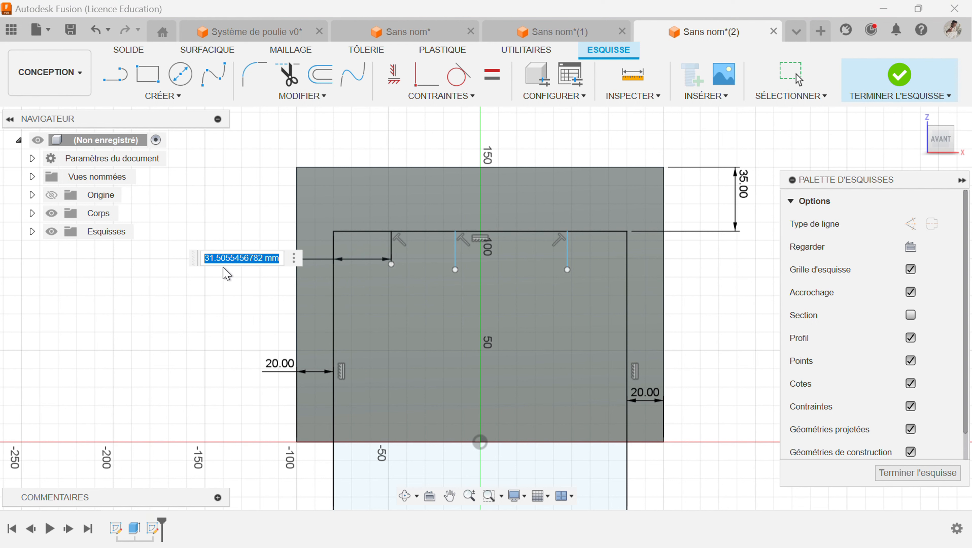
type("40")
key("Return")
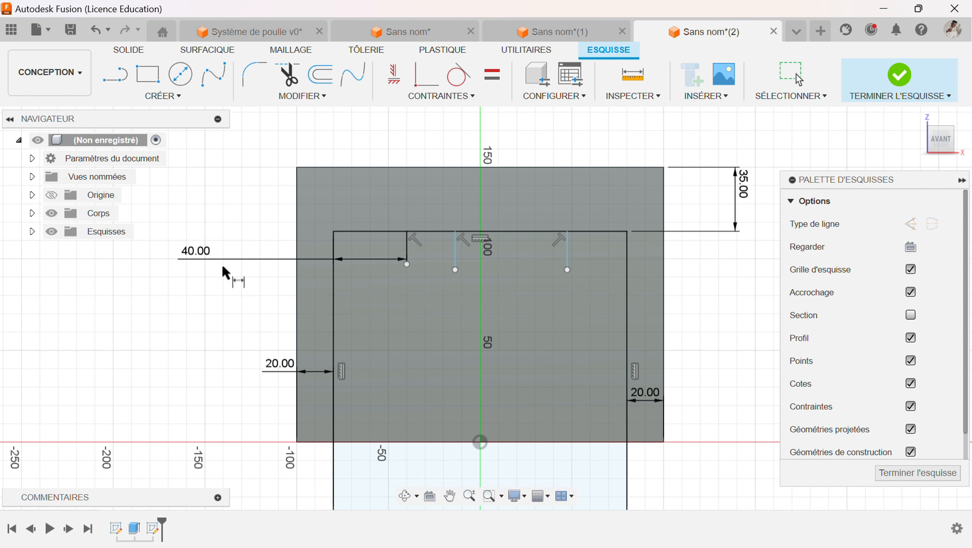
Step: Dimension the spacing between the leftmost and middle short vertical lines as 40 mm
left_click(456, 254)
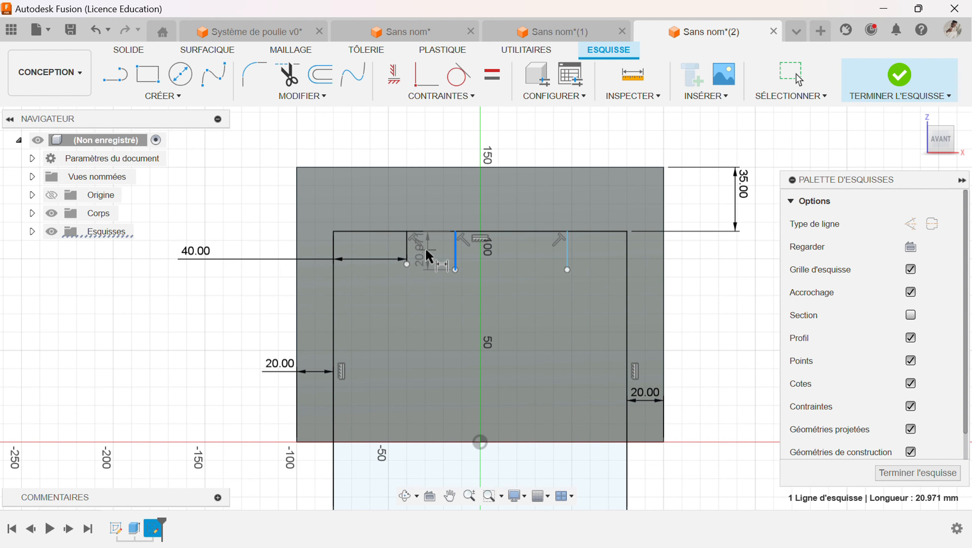
left_click(407, 248)
left_click(430, 337)
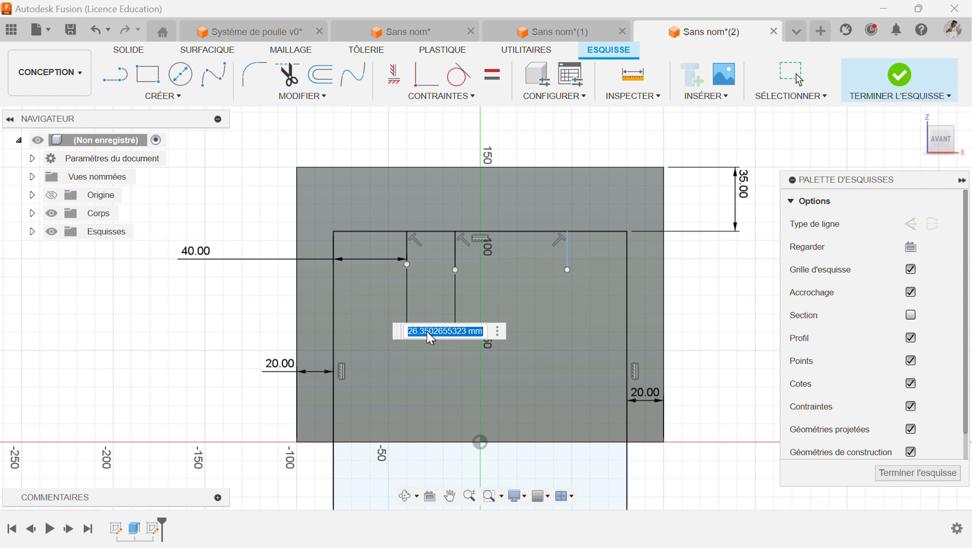
type("40")
key("Return")
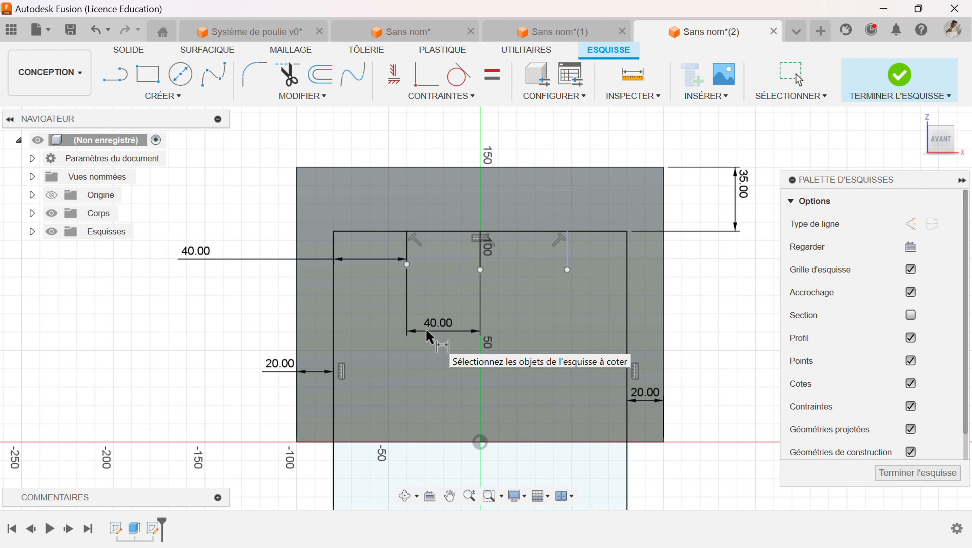
Step: Dimension the spacing between the middle and rightmost short vertical lines as 40 mm
left_click(480, 254)
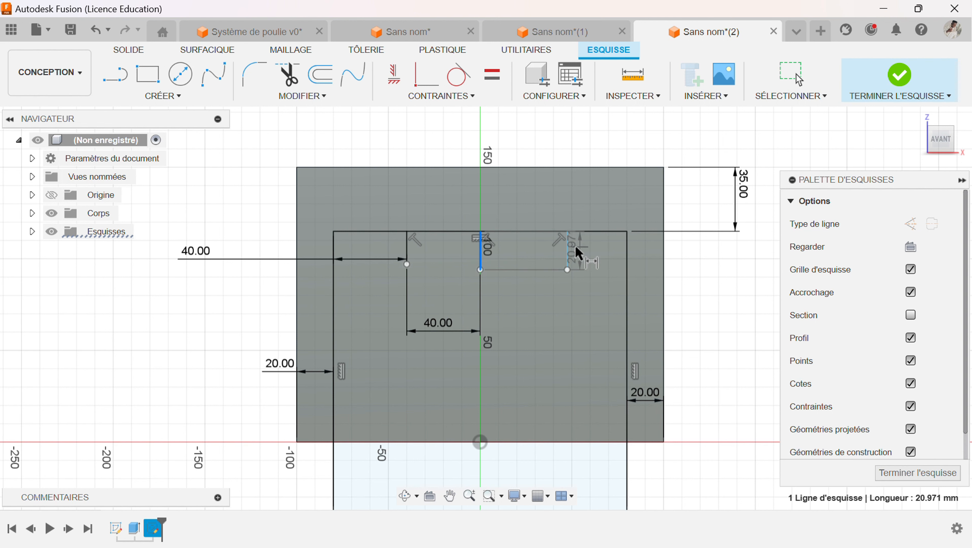
left_click(568, 257, "shift")
left_click(560, 306)
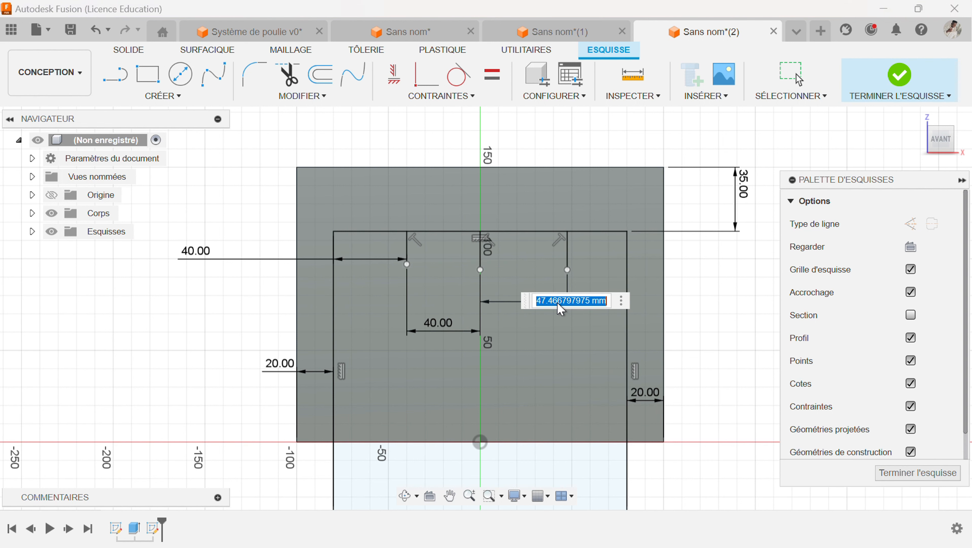
type("40")
key("Return")
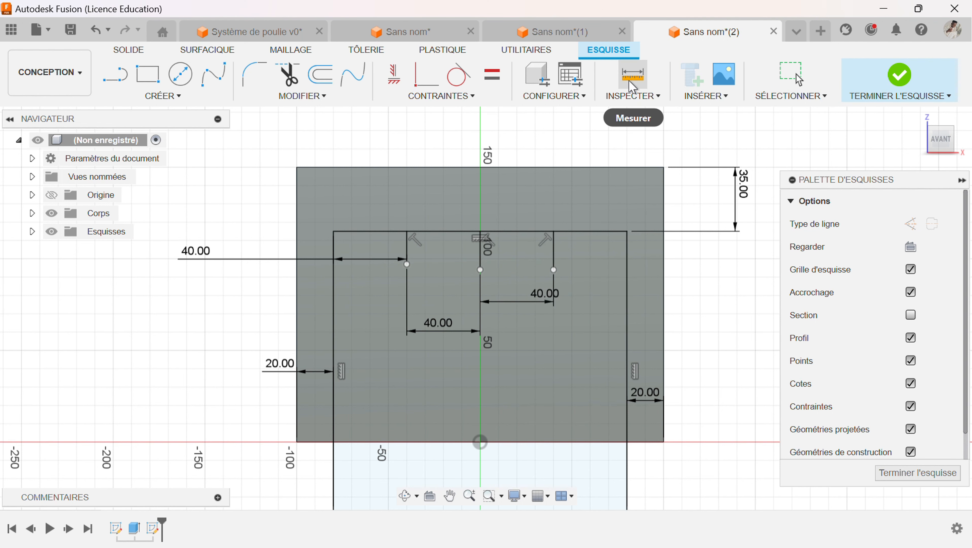
Step: Measure the distance between the rightmost short vertical line and the rectangle's right side
left_click(631, 105)
middle_click_drag(567, 271, 455, 277)
scroll(455, 277, "down", 1)
left_click(444, 260)
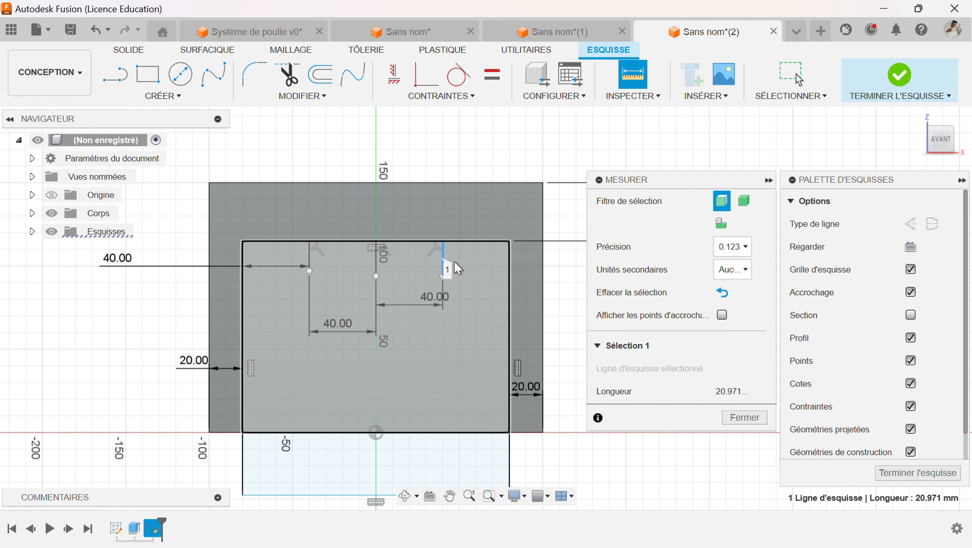
left_click(508, 271)
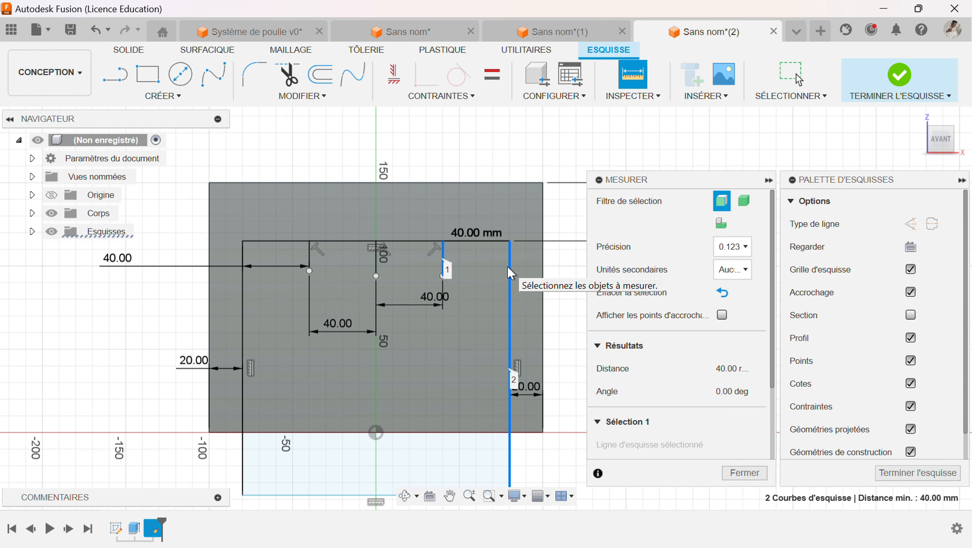
left_click(736, 471)
Step: Draw two adjoining three-point arcs from the rectangle's upper-left corner to the middle short line, the first about 22.7 mm in radius dipping down, the second rising
middle_click_drag(614, 348, 777, 328)
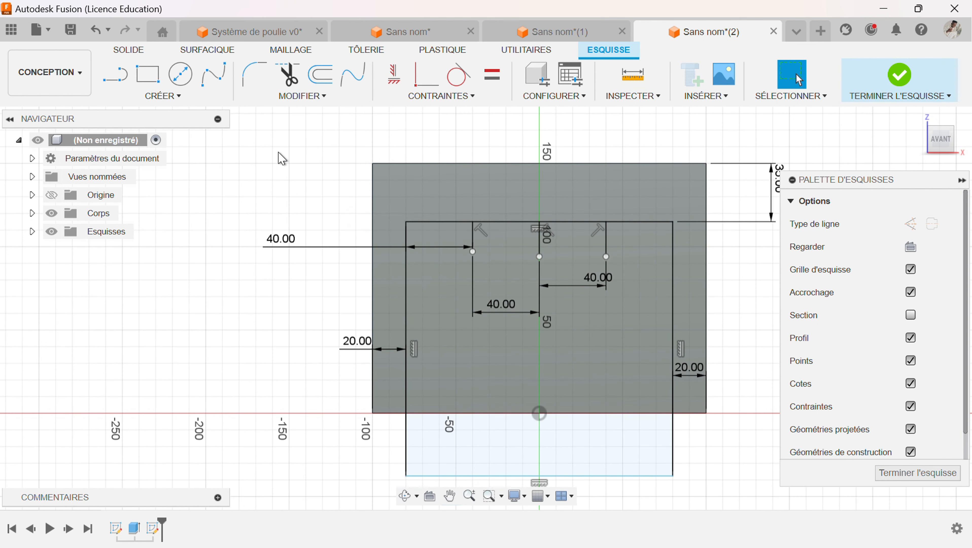
left_click(160, 96)
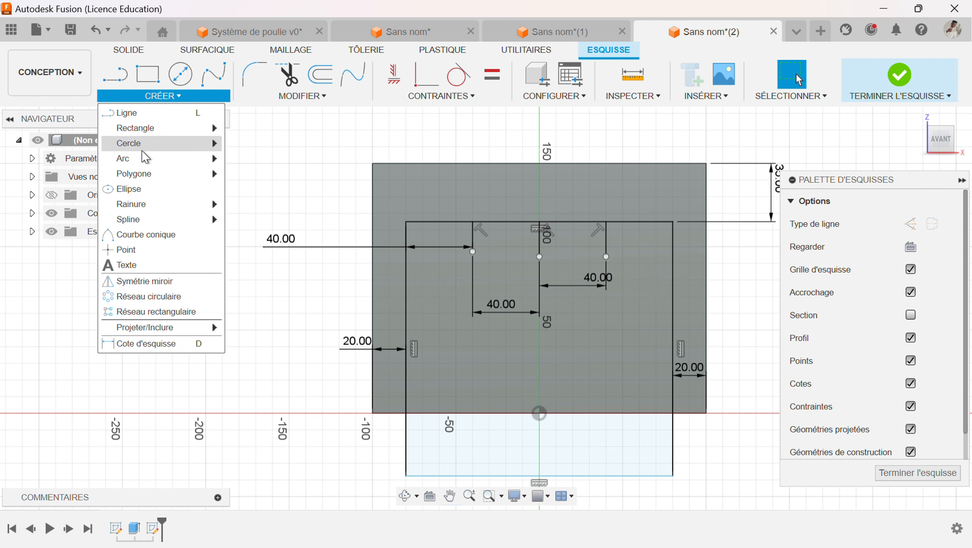
mouse_move(144, 158)
left_click(234, 159)
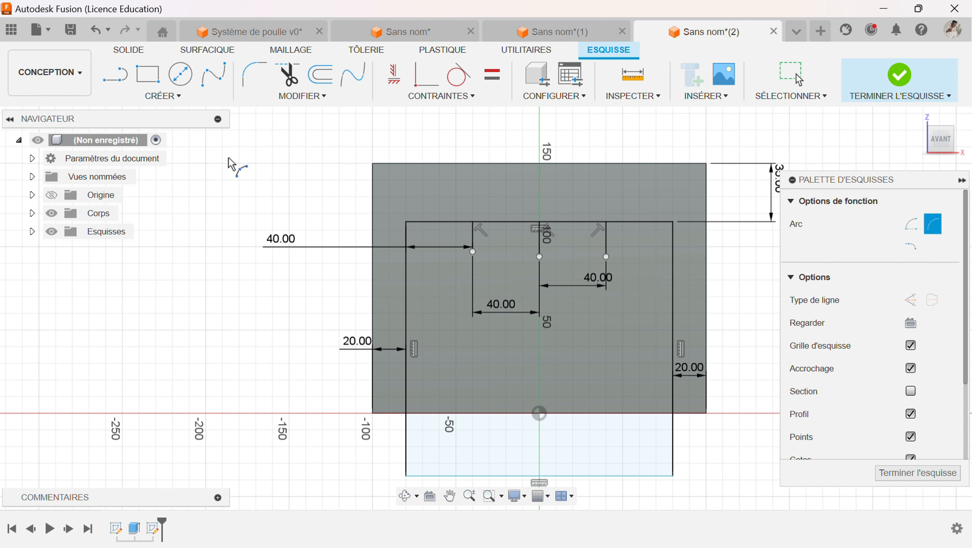
left_click(405, 222)
left_click(462, 242)
left_click(538, 220)
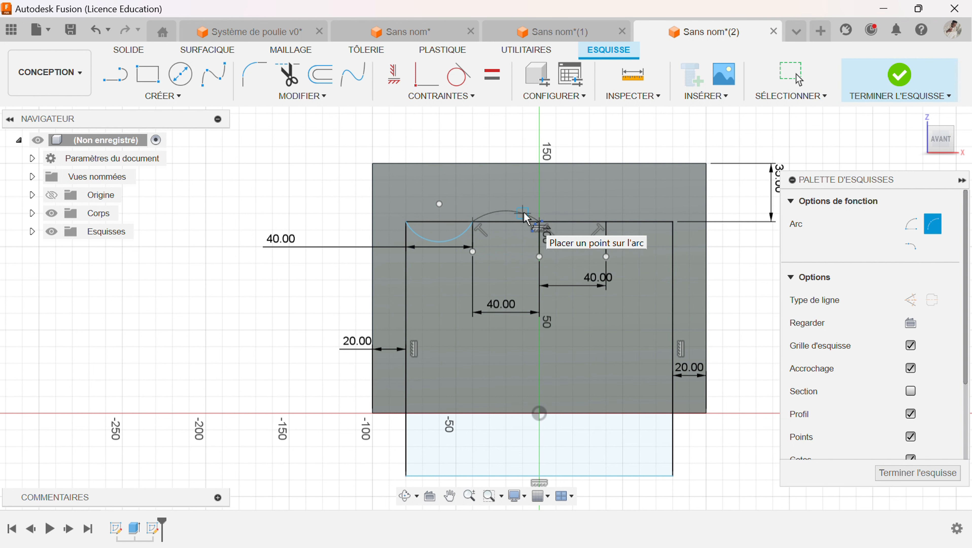
left_click(522, 215)
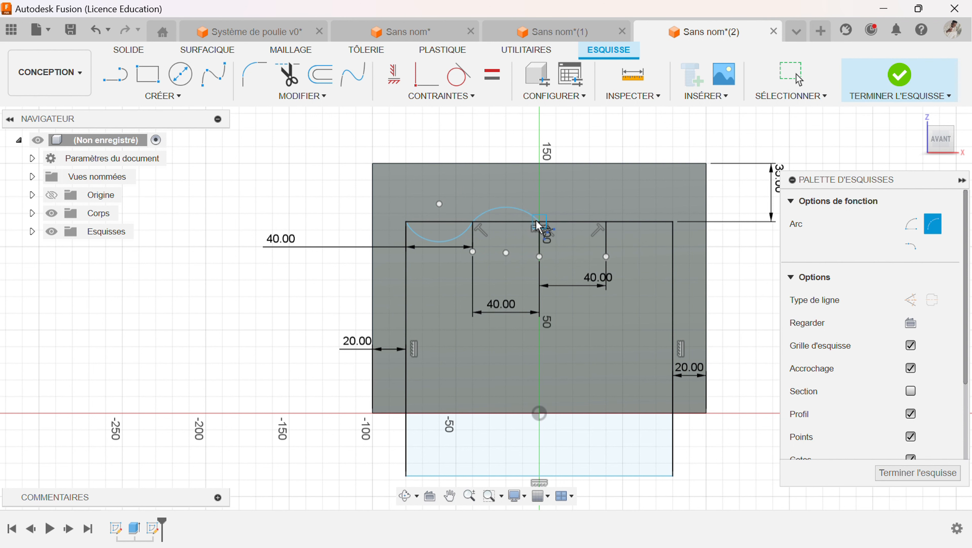
Step: Draw two more three-point arcs from the middle short line to the rectangle's upper-right corner, the first dipping down and the second rising
left_click(538, 221)
left_click(605, 226)
left_click(590, 241)
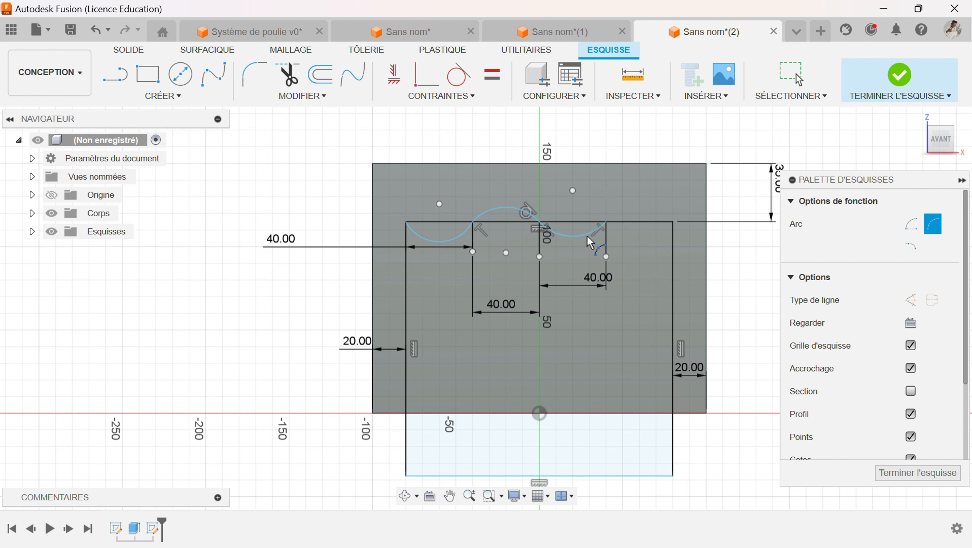
left_click(606, 222)
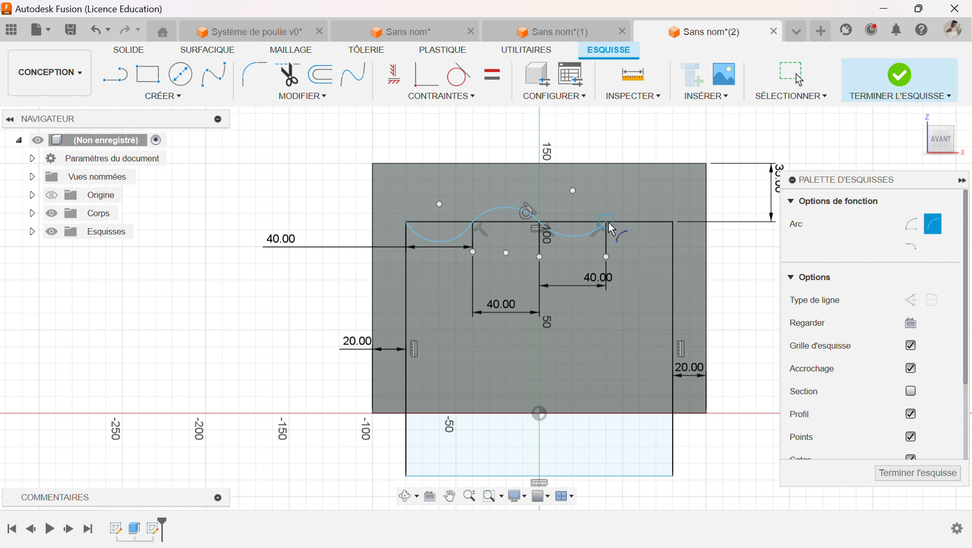
left_click(672, 222)
left_click(663, 211)
Step: Apply tangent constraints between the first and second arcs and between the third and fourth arcs
left_click(458, 74)
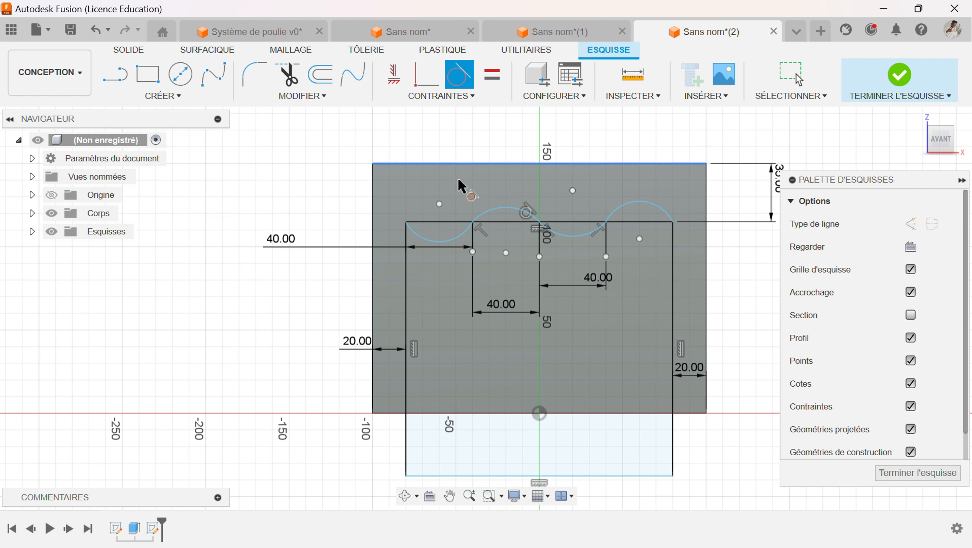
left_click(463, 230)
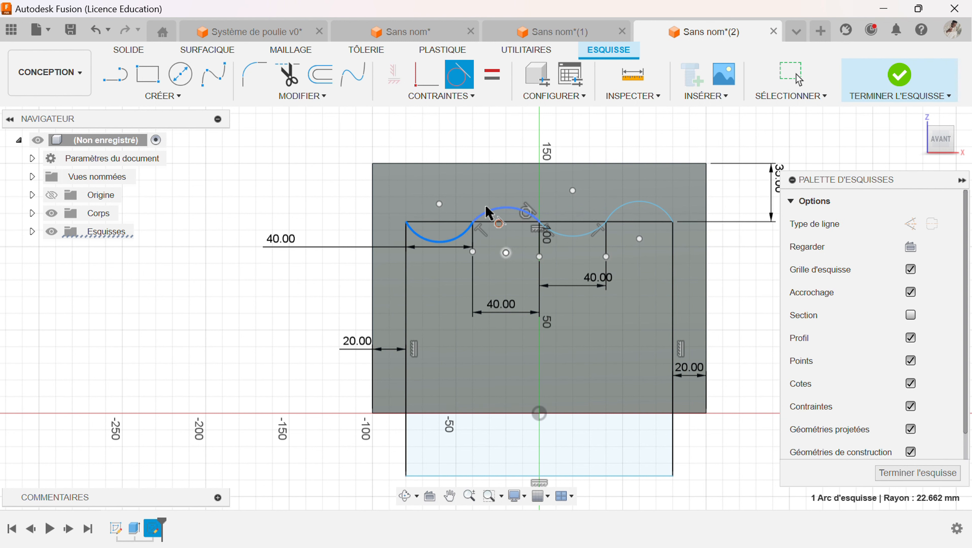
left_click(485, 208)
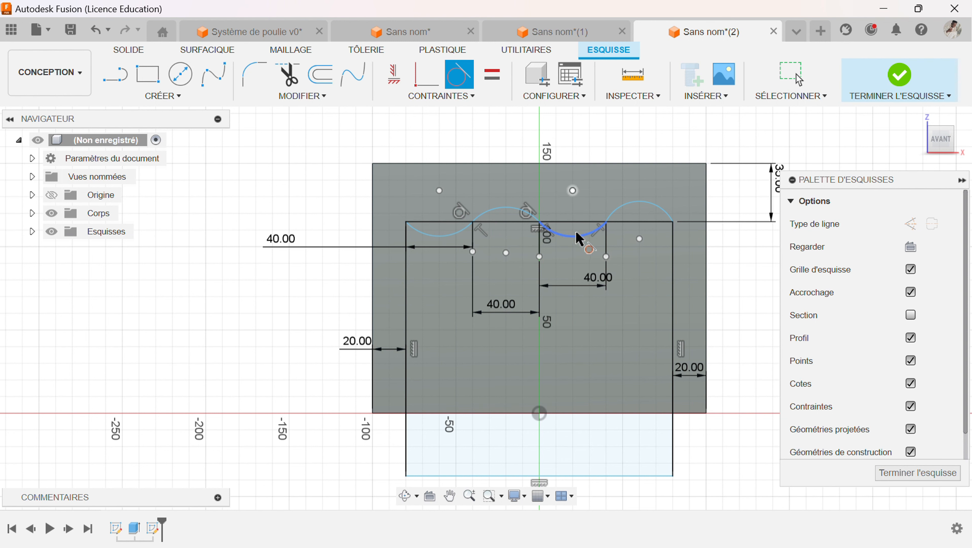
left_click(594, 235)
left_click(614, 216)
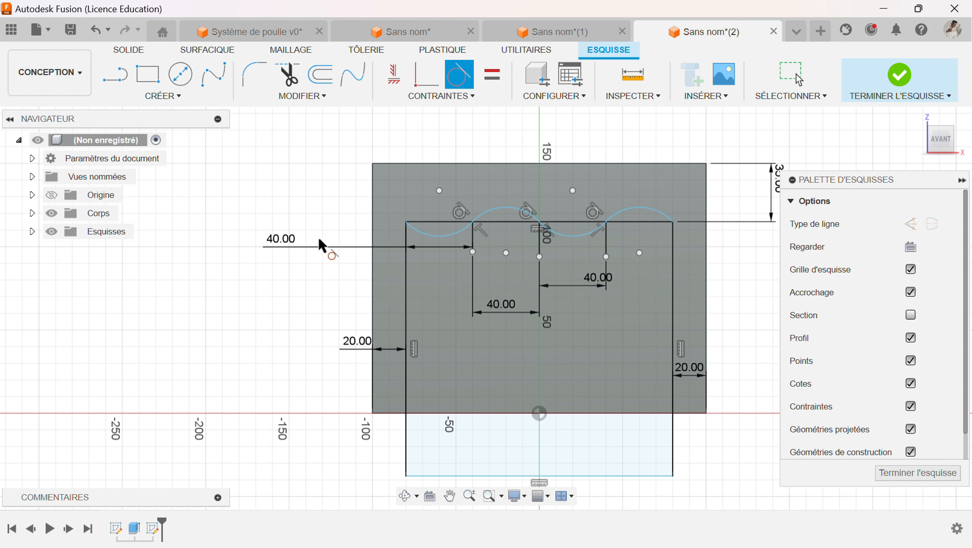
Step: Dimension the radius of the leftmost arc as 28 mm
key("d")
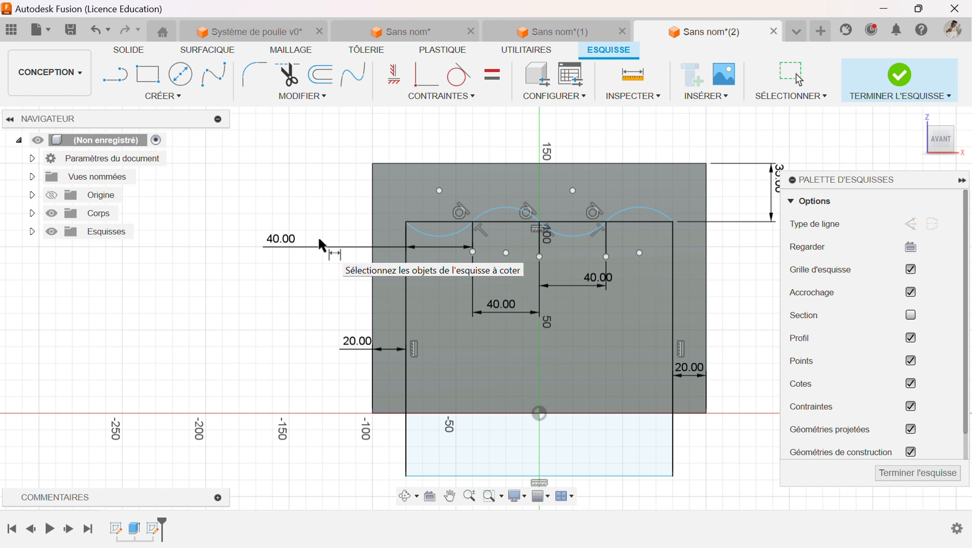
left_click(462, 226)
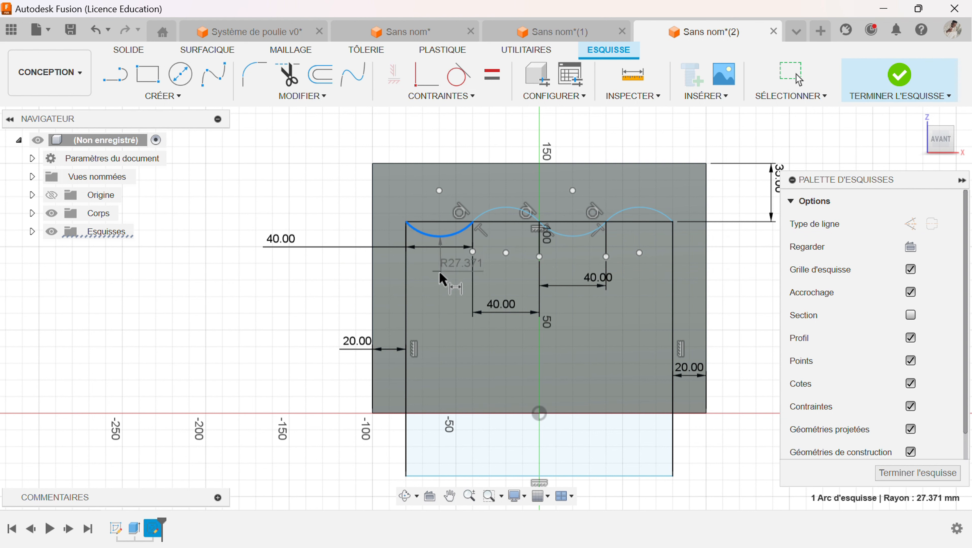
left_click(438, 275)
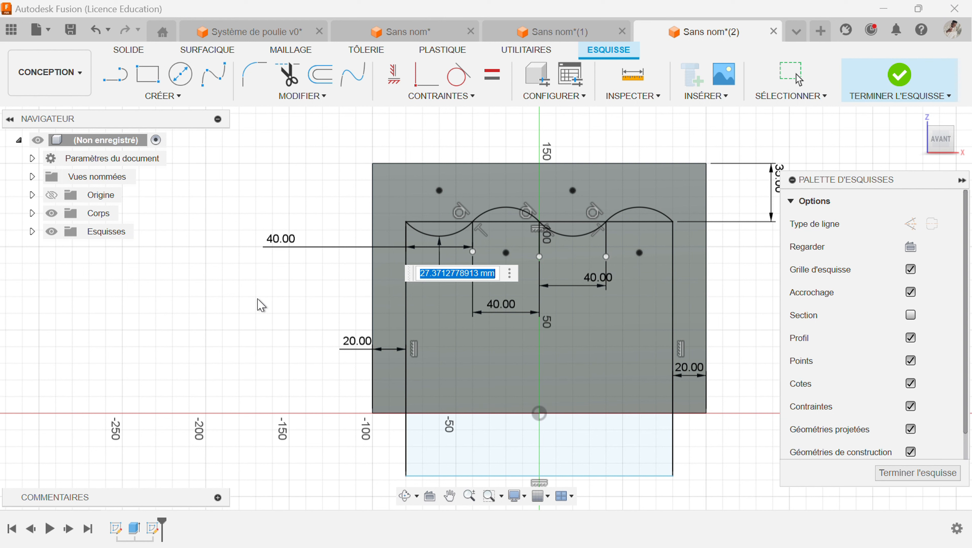
key("Return")
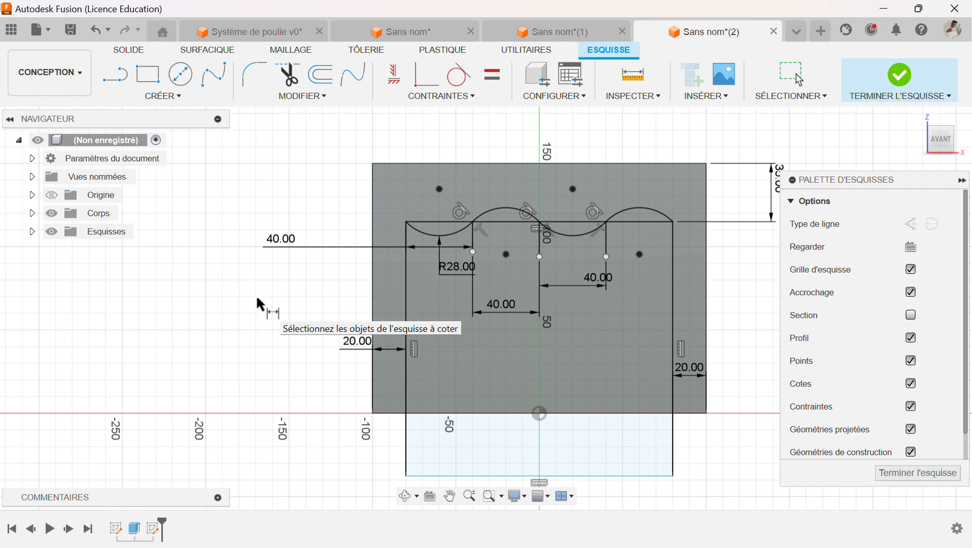
key("Escape")
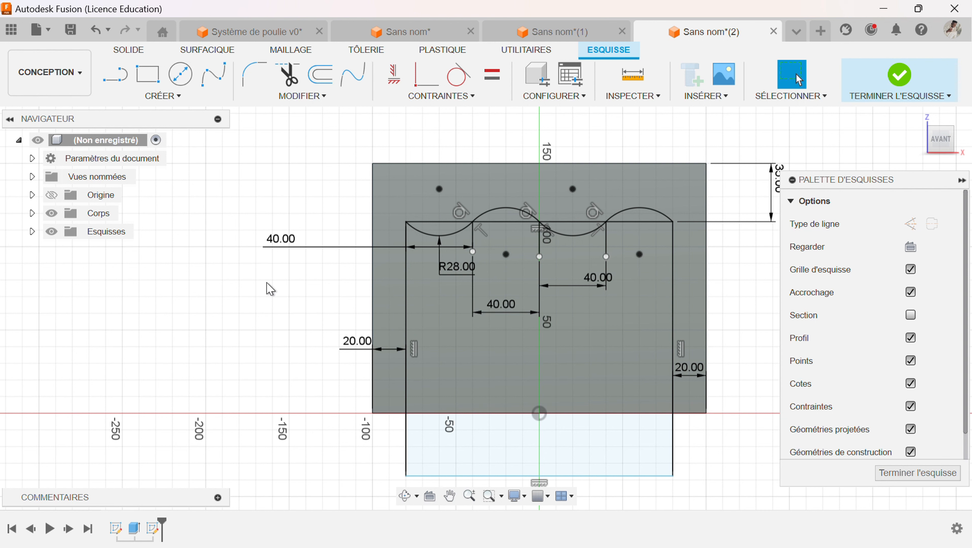
Step: Convert the rectangle's straight upper side into a construction line and finish the sketch
left_click(435, 225)
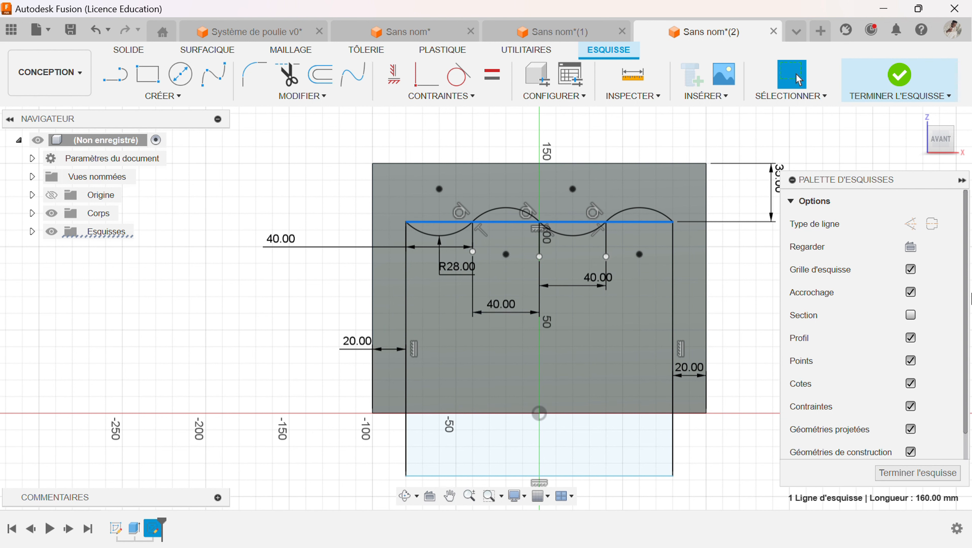
left_click(910, 224)
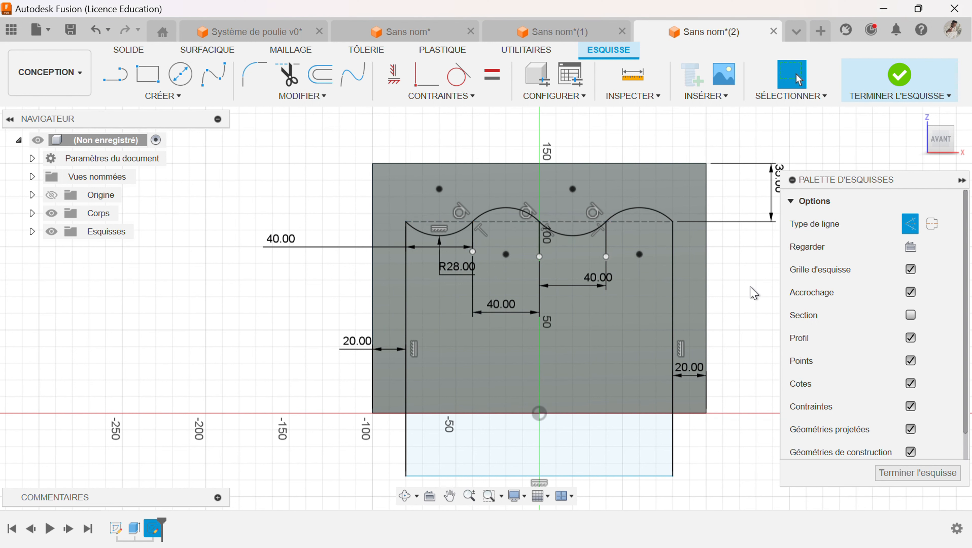
left_click(754, 293)
mouse_move(449, 476)
left_mouse_down()
mouse_move(434, 437)
mouse_move(456, 418)
mouse_move(454, 440)
mouse_move(489, 478)
left_mouse_up()
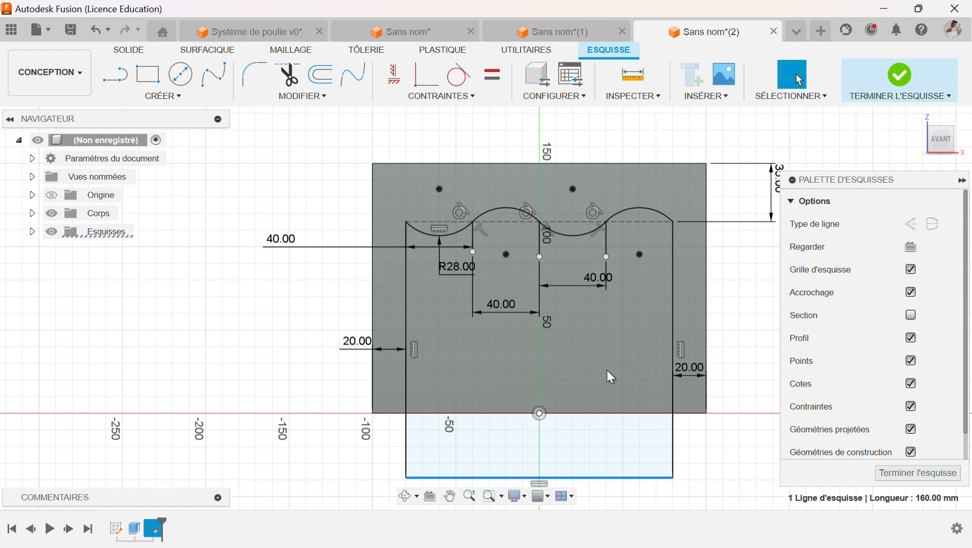
left_click(899, 79)
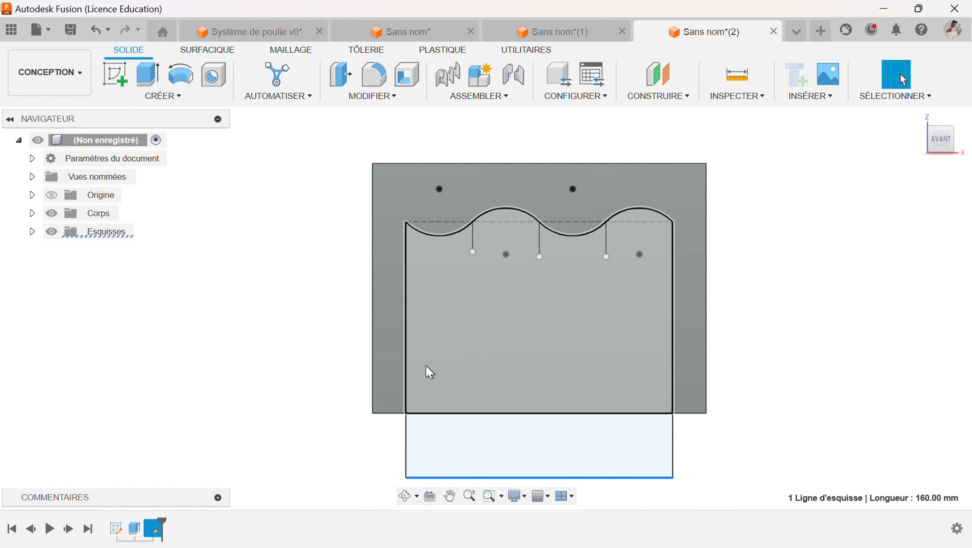
Step: Extrude the scalloped front profile -300 mm as a cut through the whole block
left_click(406, 496)
left_click_drag(462, 369, 428, 379)
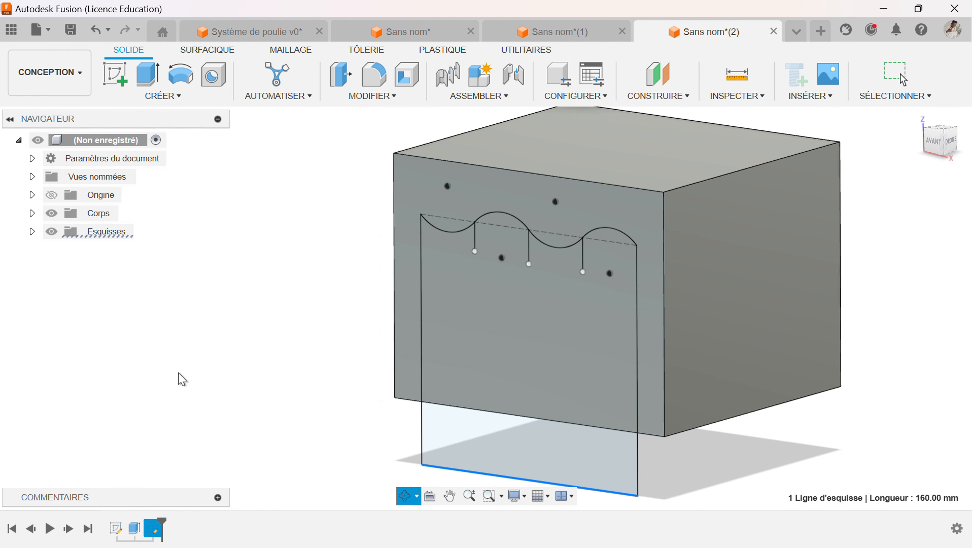
left_click(145, 78)
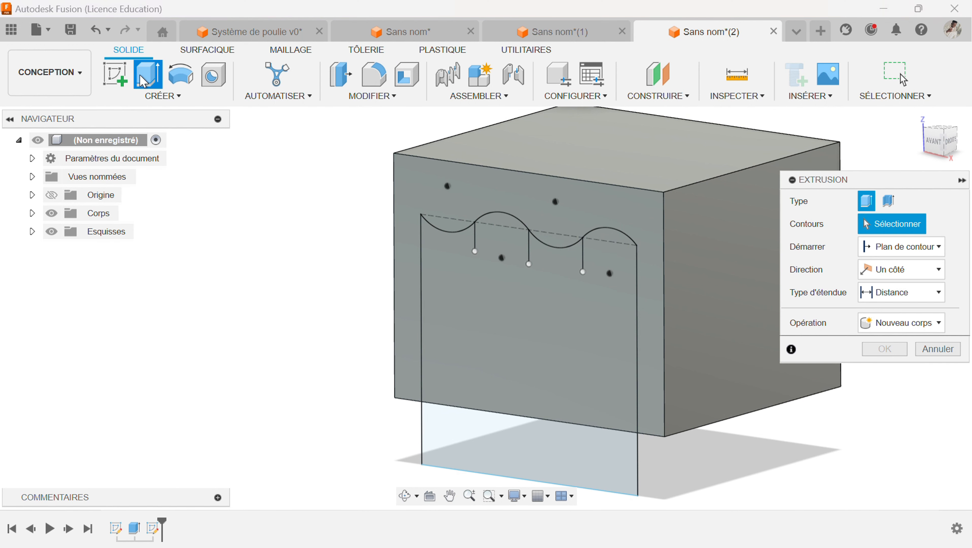
left_click(497, 288)
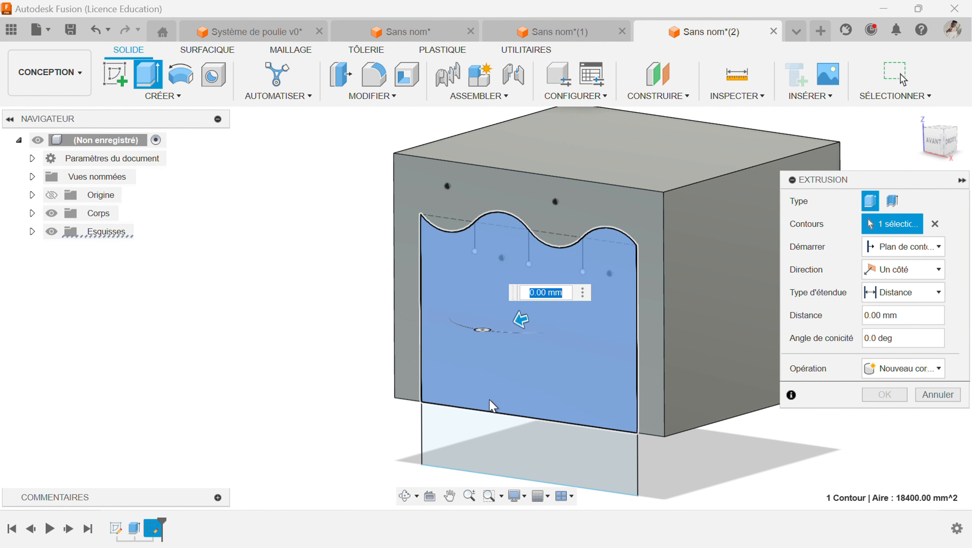
left_click_drag(520, 319, 822, 265)
middle_click_drag(633, 322, 524, 322)
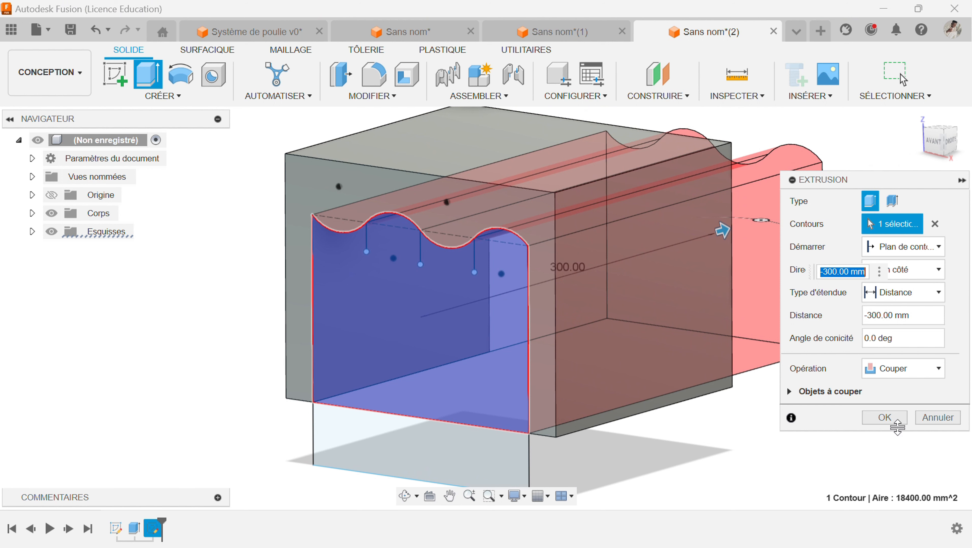
left_click(888, 415)
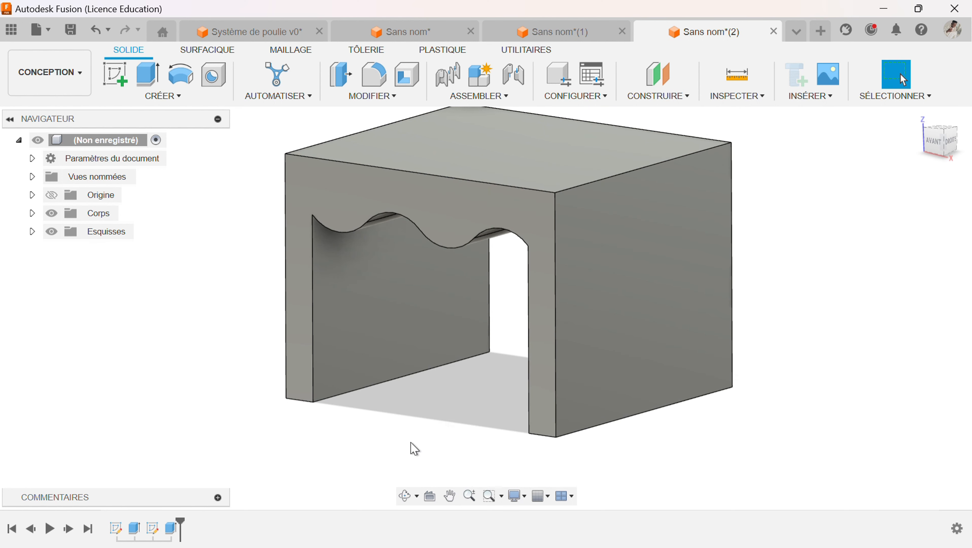
Step: Create a new sketch on the outer face of the block's left side
left_click(406, 495)
left_click_drag(477, 340, 564, 345)
key("Escape")
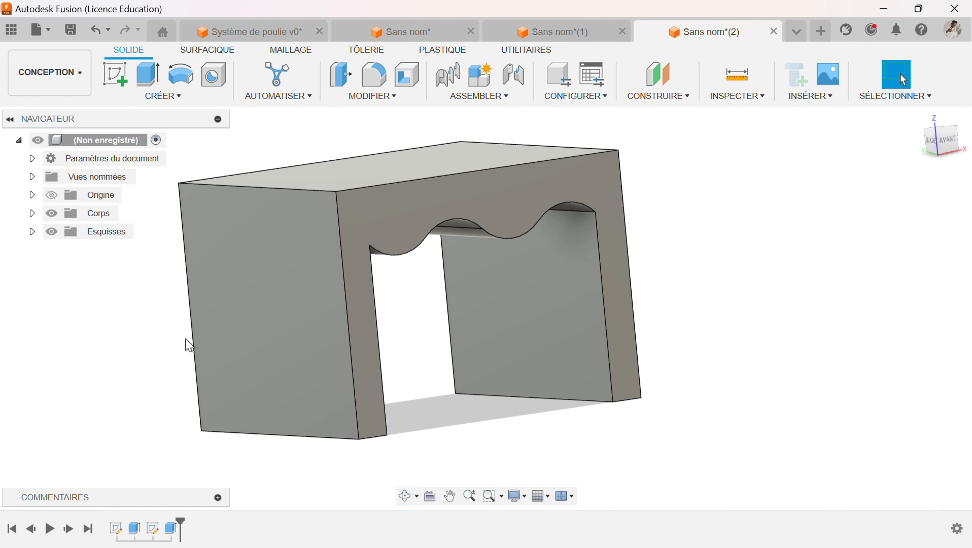
left_click(260, 332)
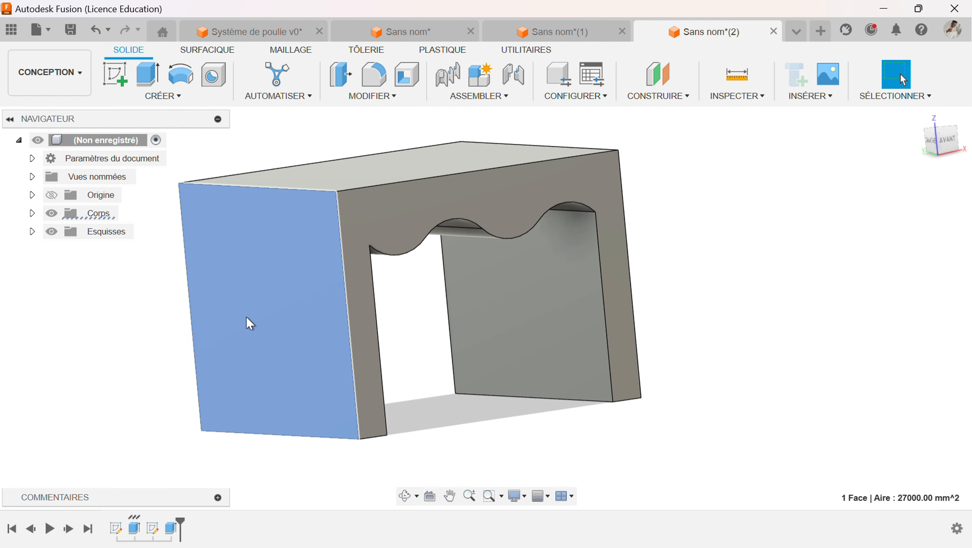
left_click(116, 75)
Step: Draw three separate horizontal rectangles stacked on the side face, each spanning its full width and about 20 mm tall
middle_click_drag(402, 257, 592, 402)
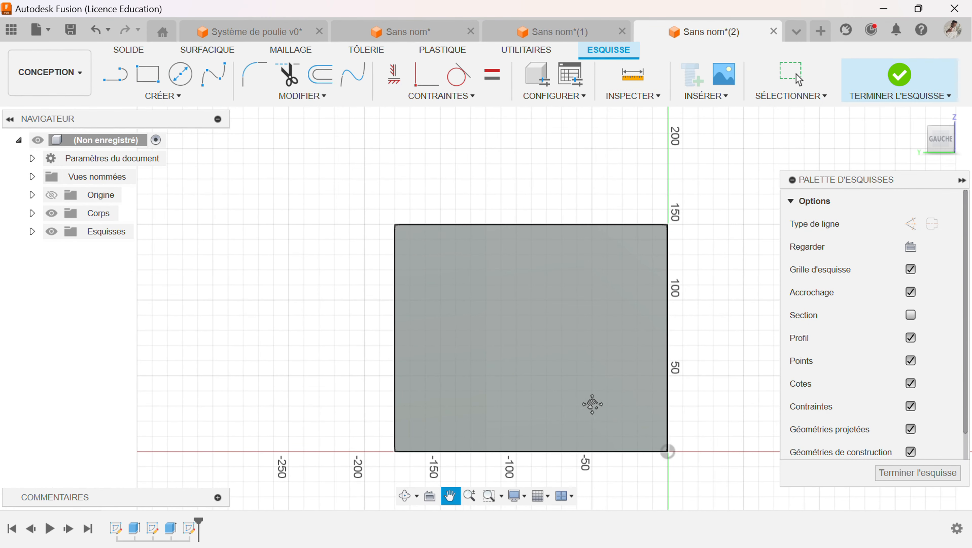
scroll(593, 405, "up", 3)
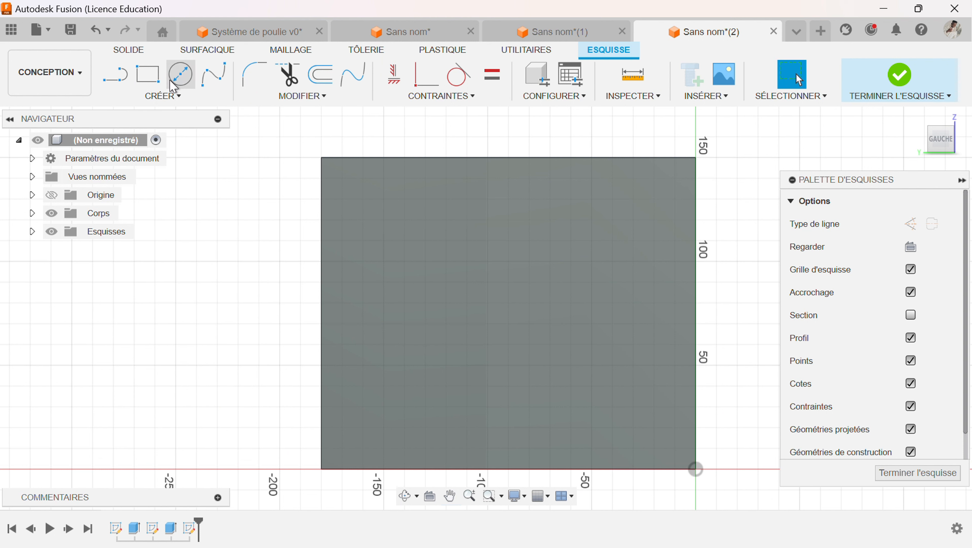
left_click(147, 74)
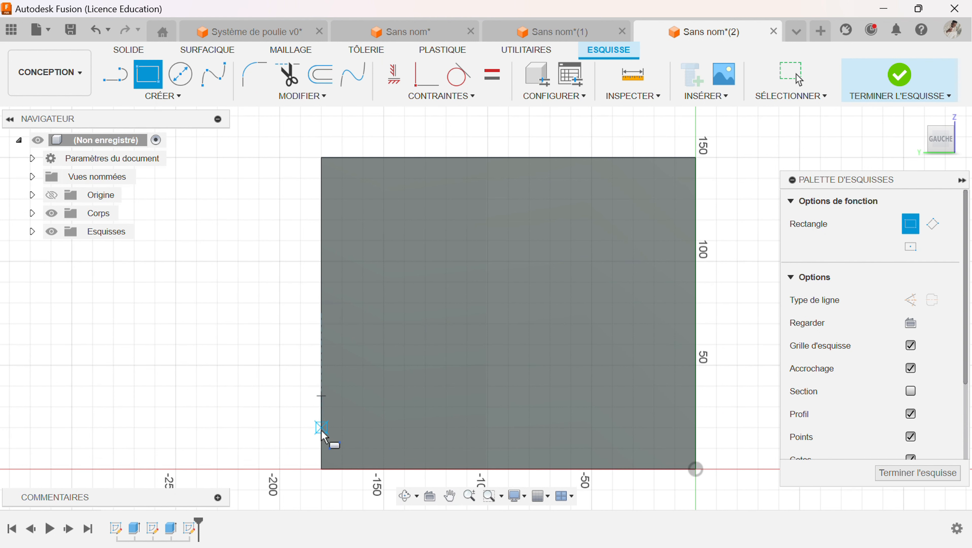
left_click(321, 395)
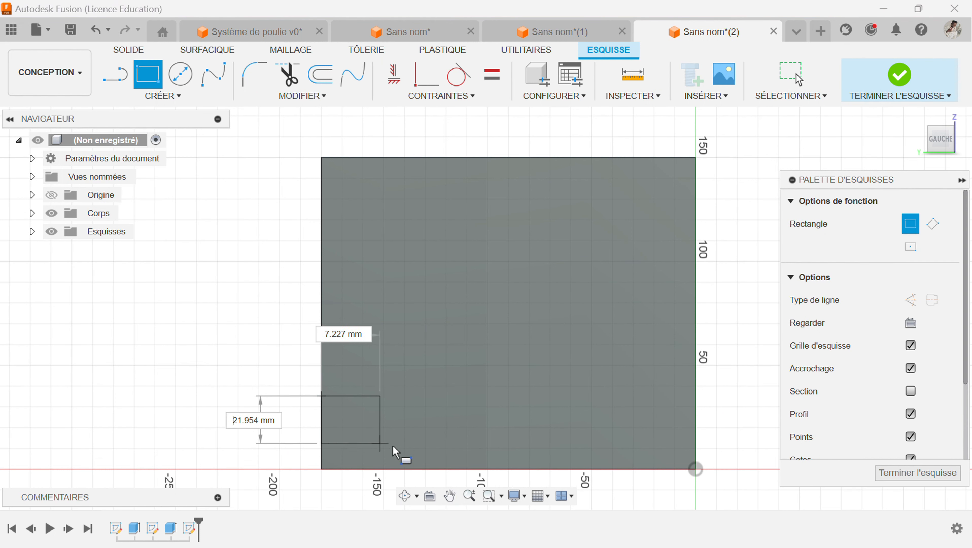
left_click(696, 435)
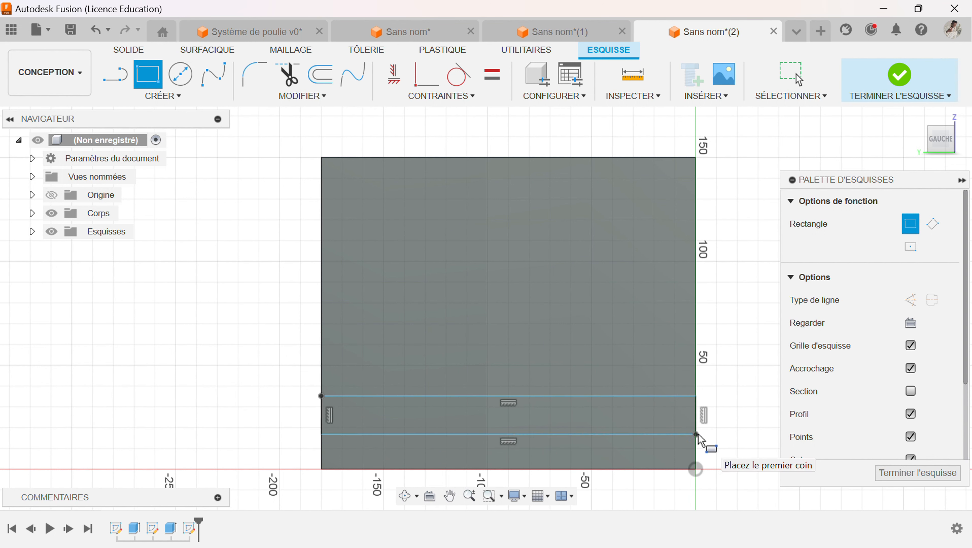
left_click(322, 203)
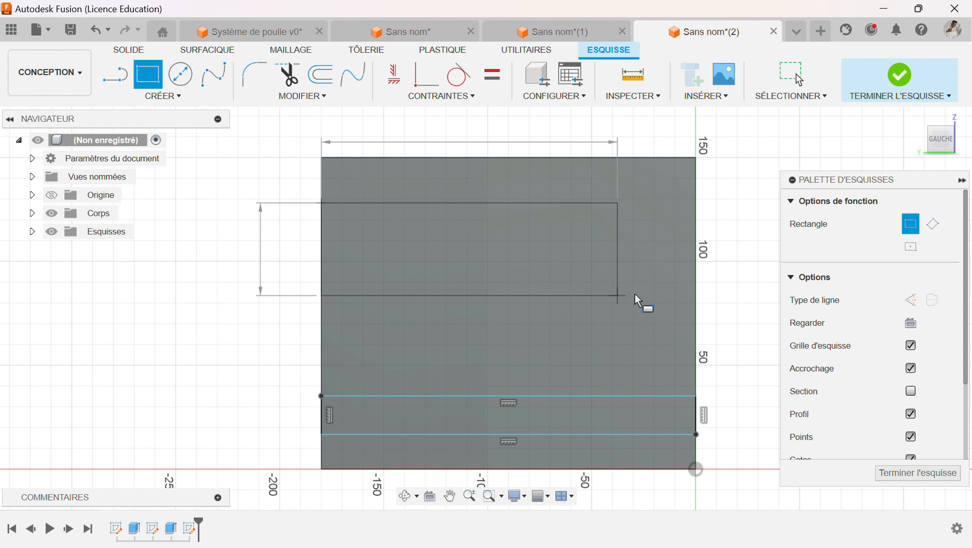
left_click(695, 244)
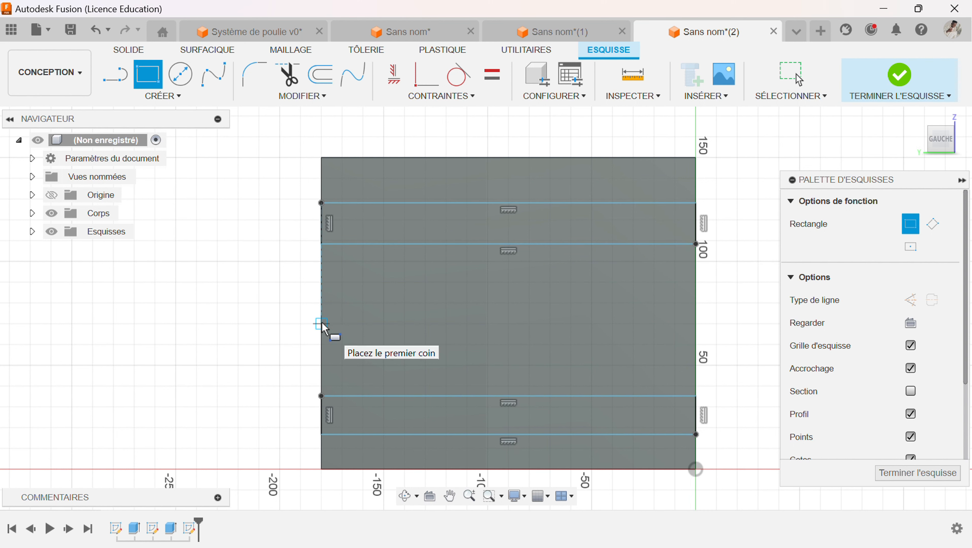
left_click(322, 307)
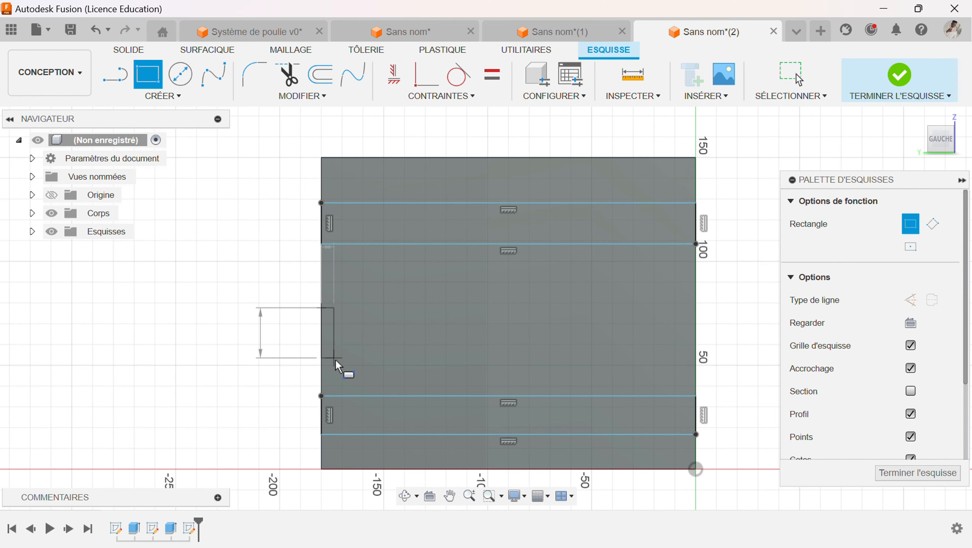
left_click(695, 350)
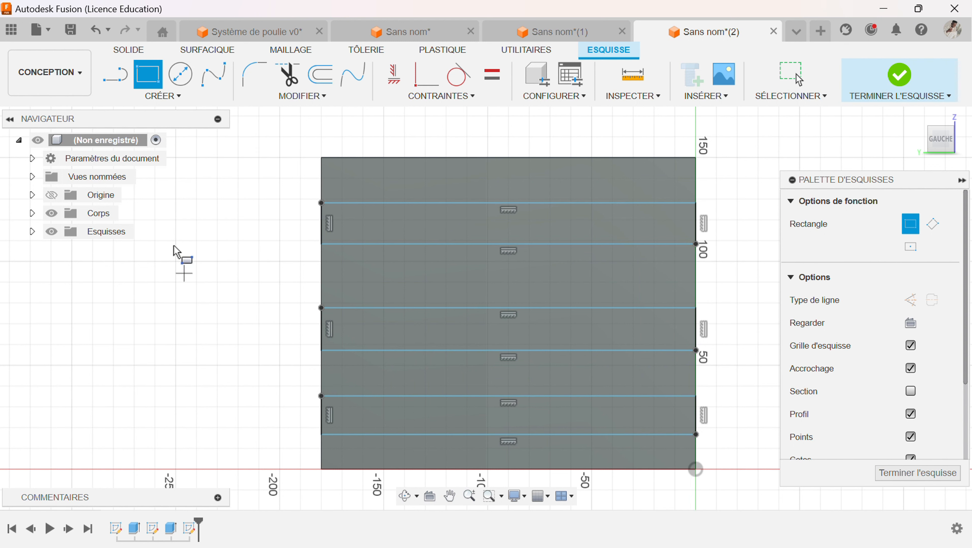
Step: Draw two lines from the face's upper edge to its lower edge, one near each side, and constrain the slanted left one vertical
left_click(115, 75)
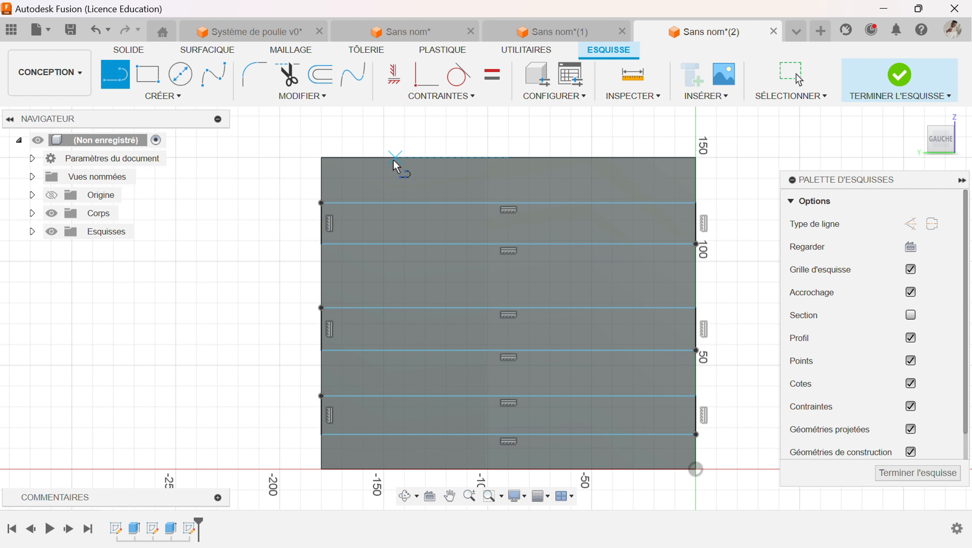
left_click(367, 157)
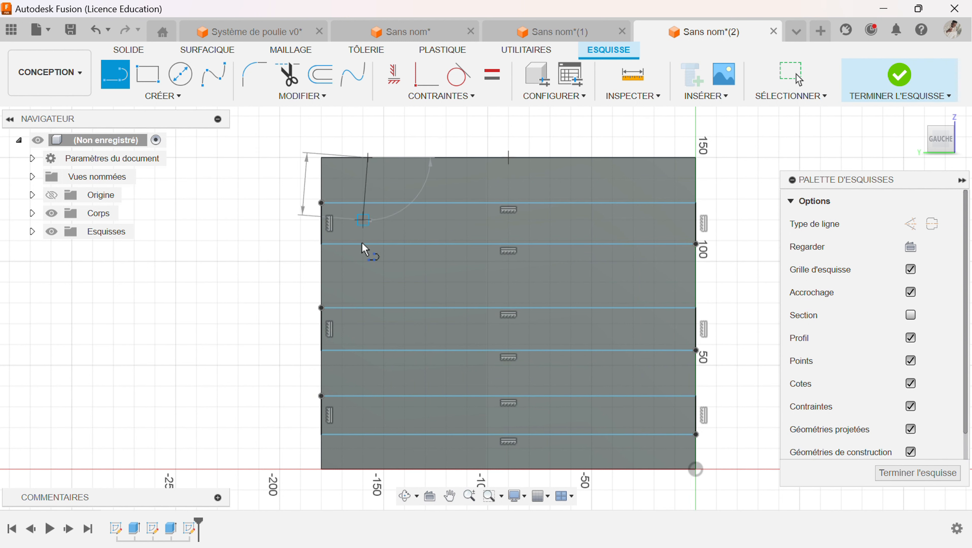
double_click(363, 469)
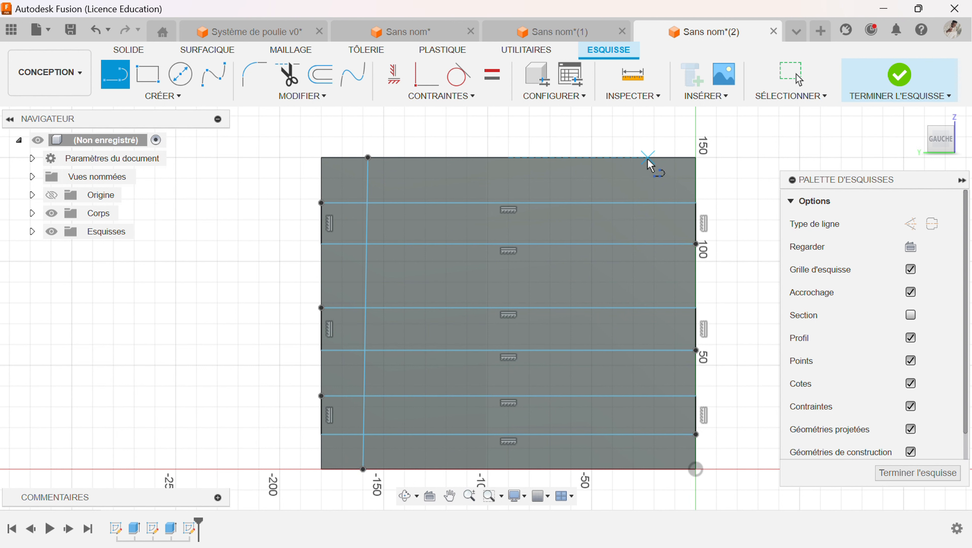
left_click(618, 161)
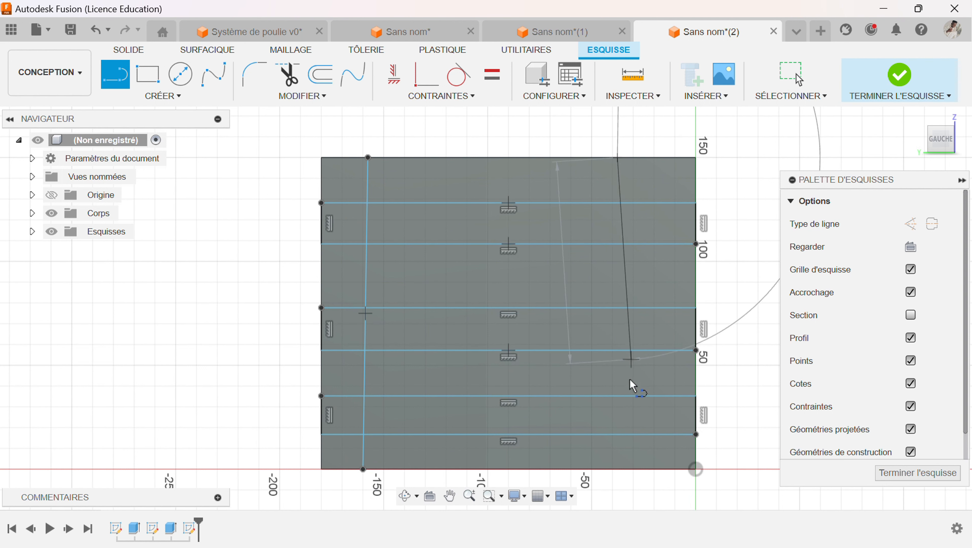
double_click(618, 468)
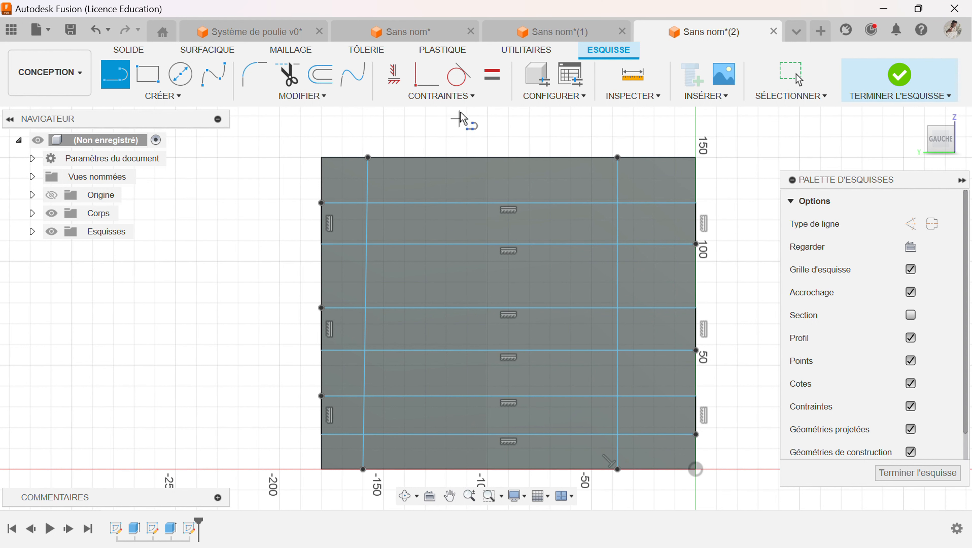
left_click(394, 74)
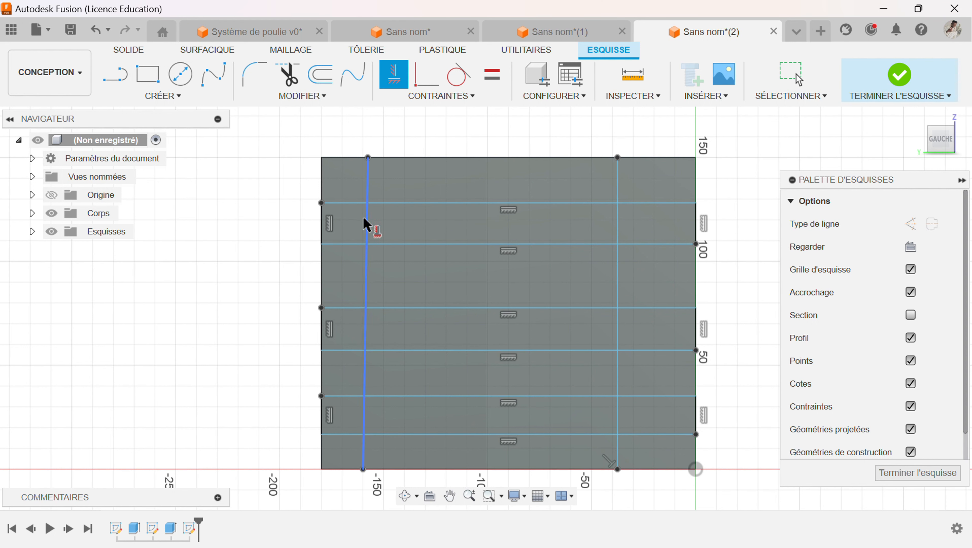
left_click(365, 224)
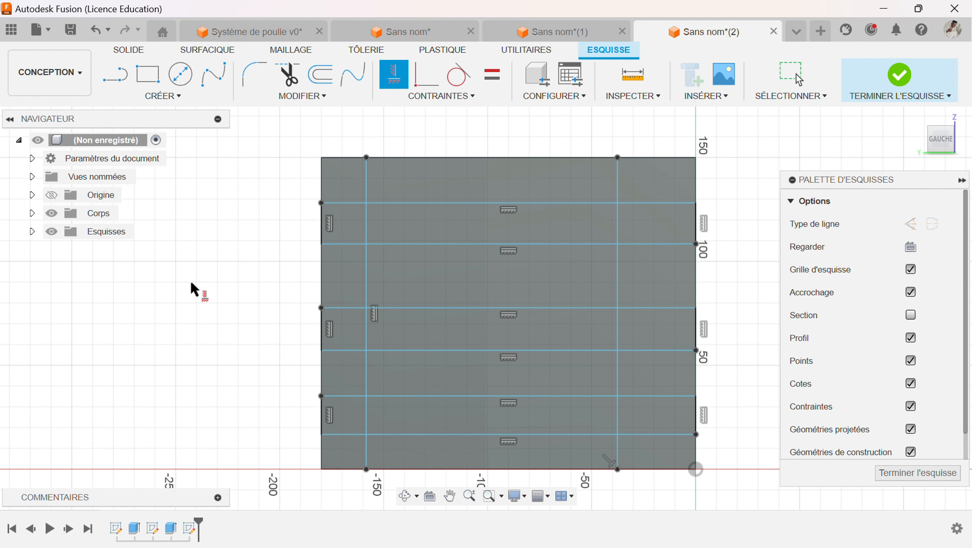
Step: Dimension the left vertical line 20 mm from the face's left edge
key("d")
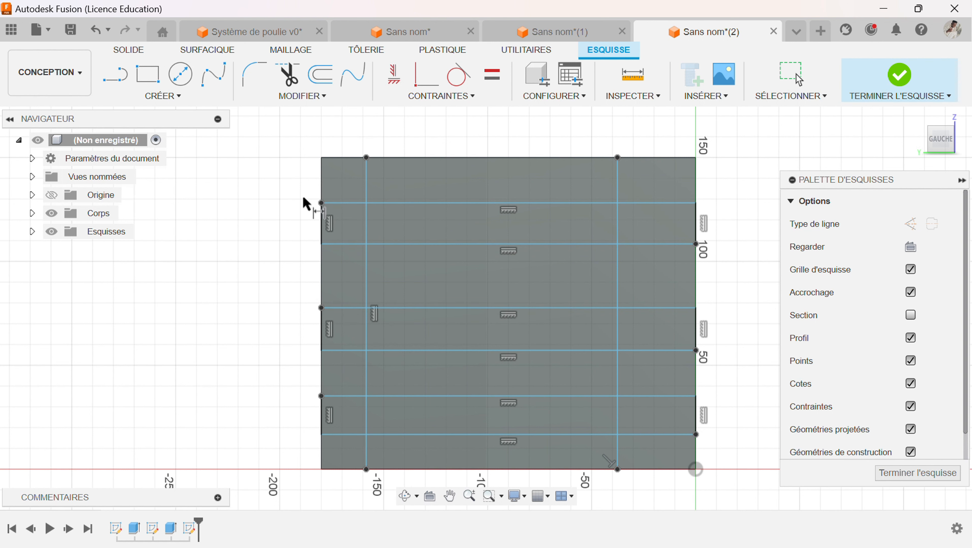
left_click(365, 194)
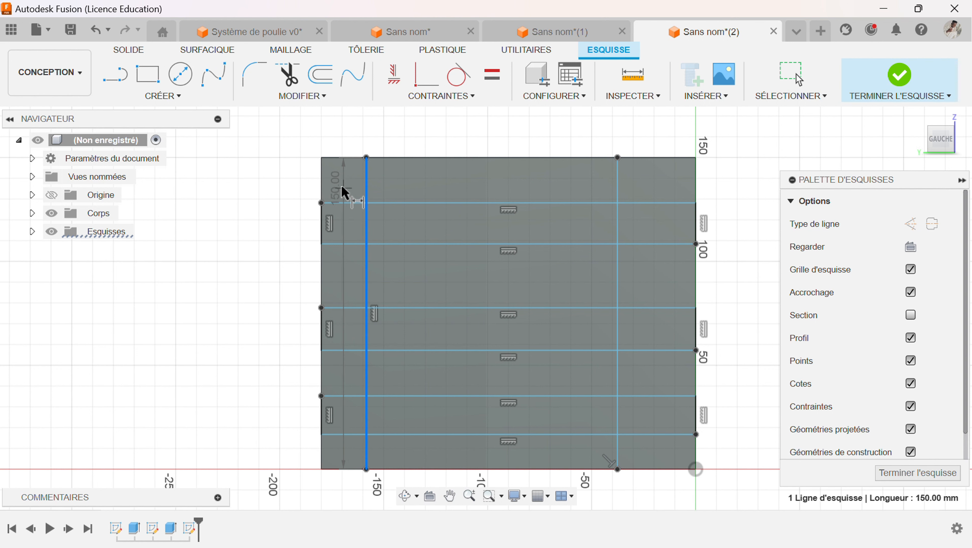
left_click(321, 188)
left_click(210, 204)
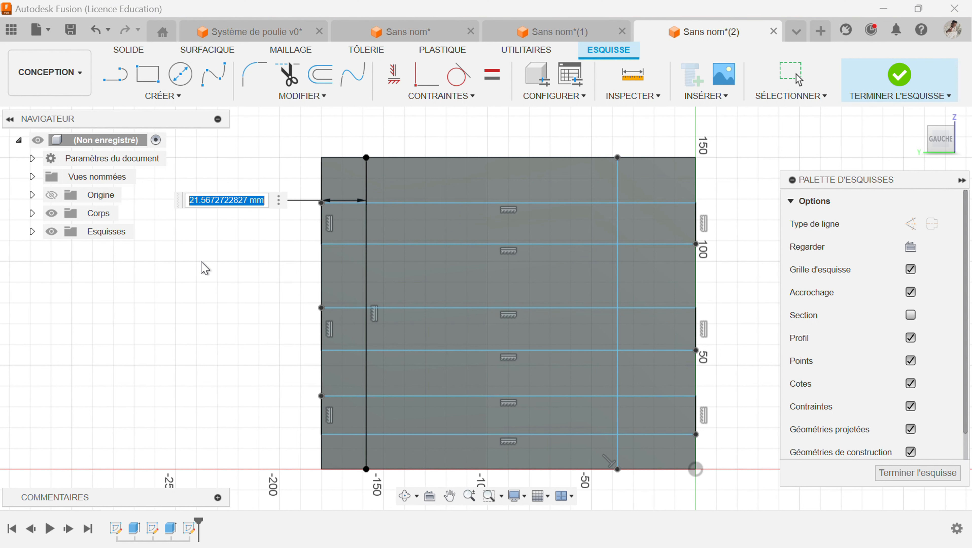
key("Return")
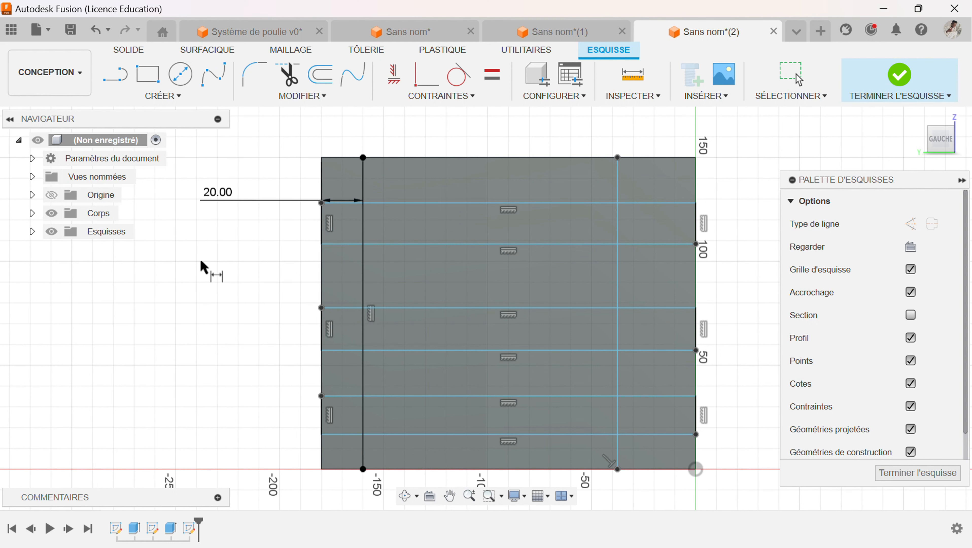
Step: Dimension the right vertical line 20 mm from the face's right edge
left_click(618, 180)
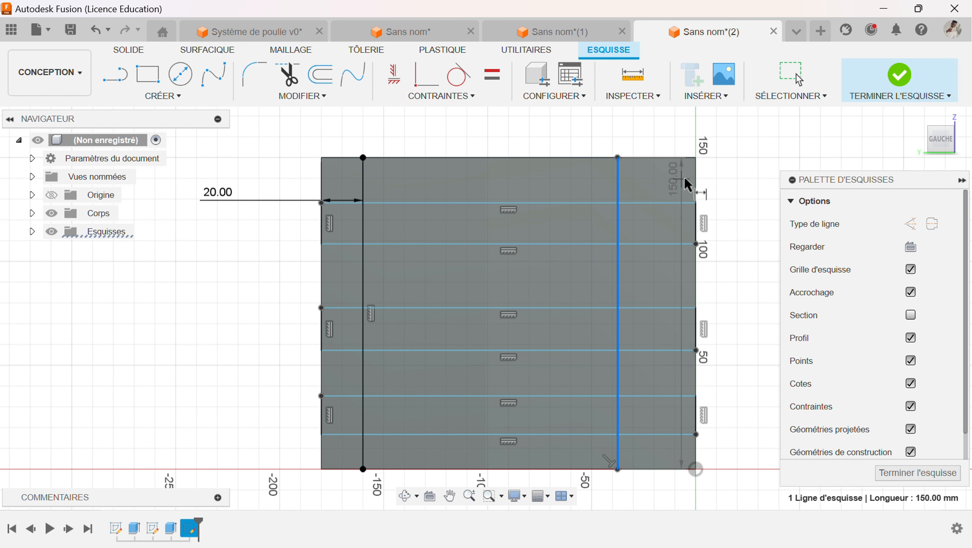
left_click(696, 186)
left_click(674, 134)
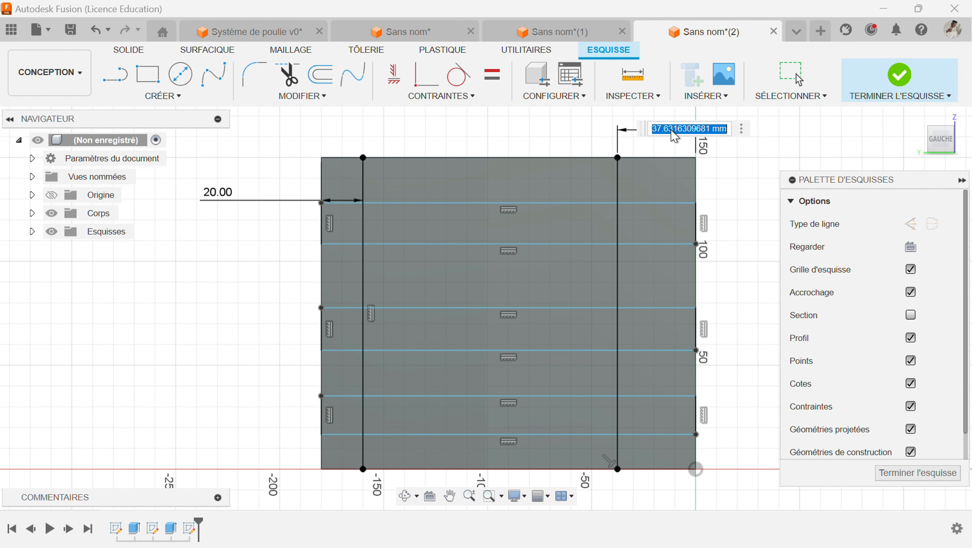
type("20")
key("Return")
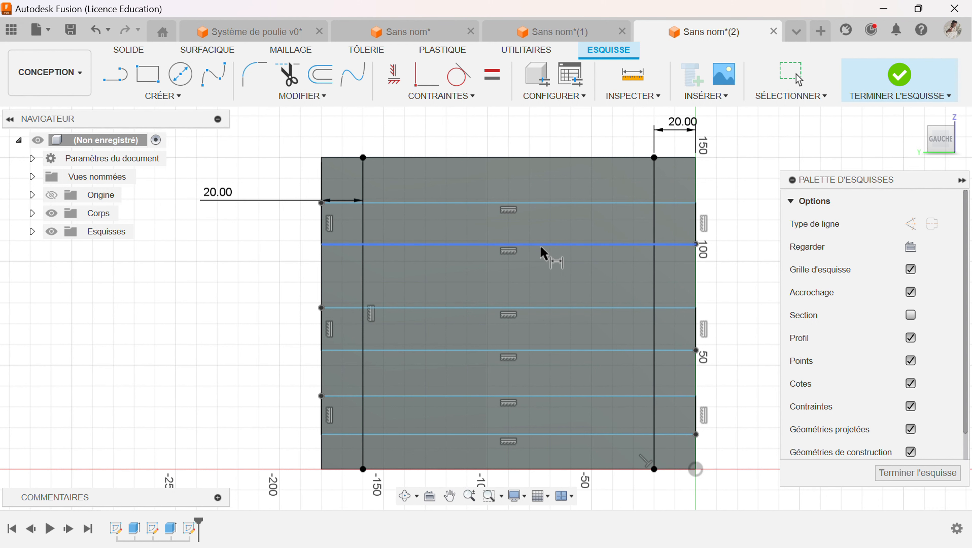
Step: Dimension the height of the middle rectangle as 25 mm
left_click(518, 308)
left_click(523, 350)
left_click(529, 334)
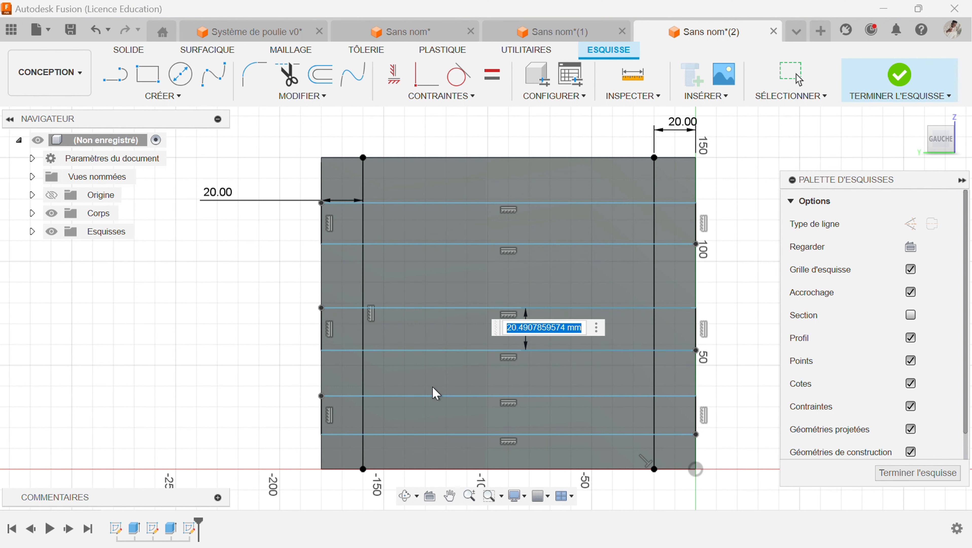
type("25")
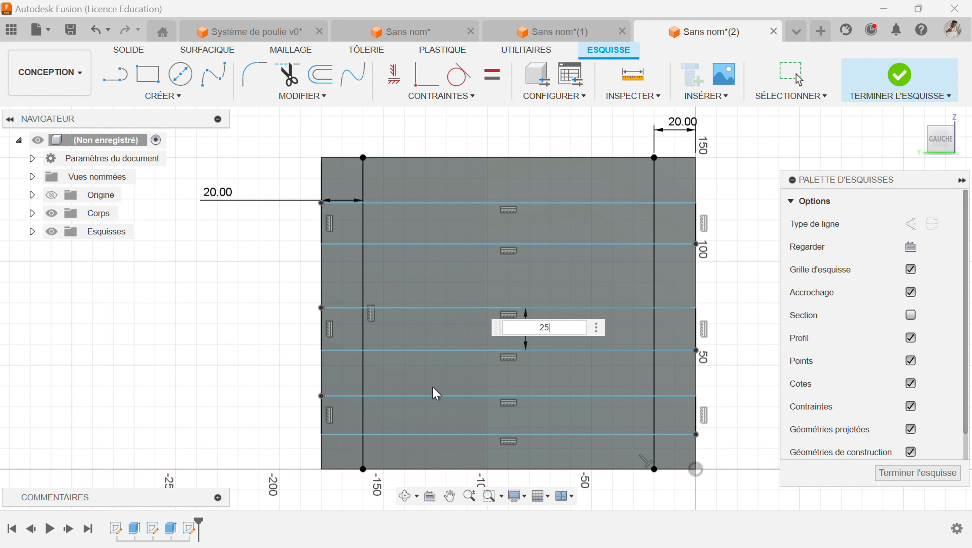
key("Return")
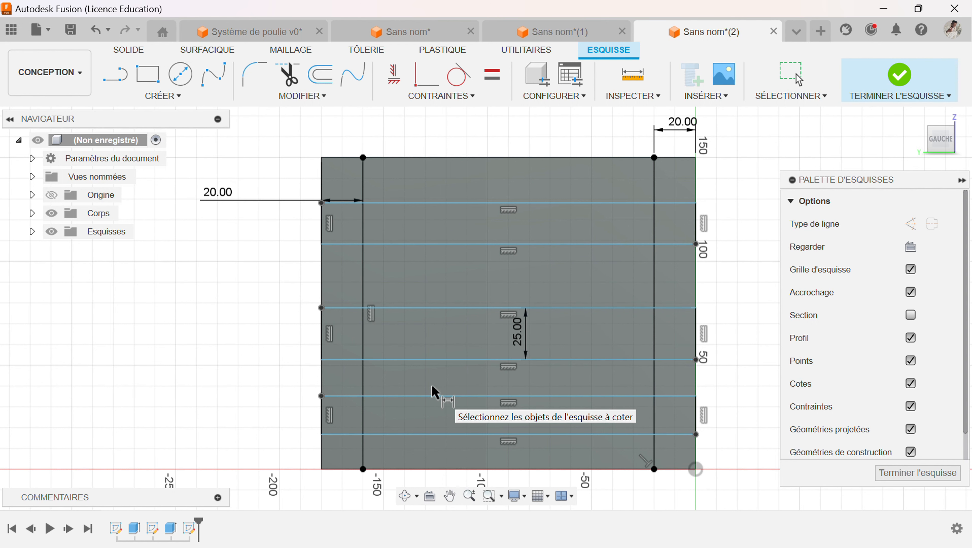
Step: Dimension the height of the lowest rectangle as 25 mm
left_click(478, 396)
left_click(476, 434)
left_click(477, 427)
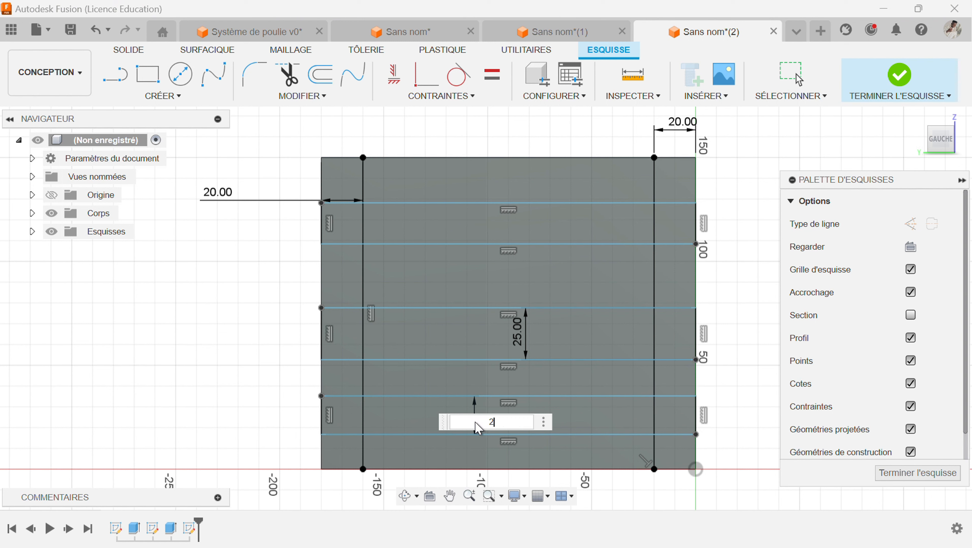
key("Return")
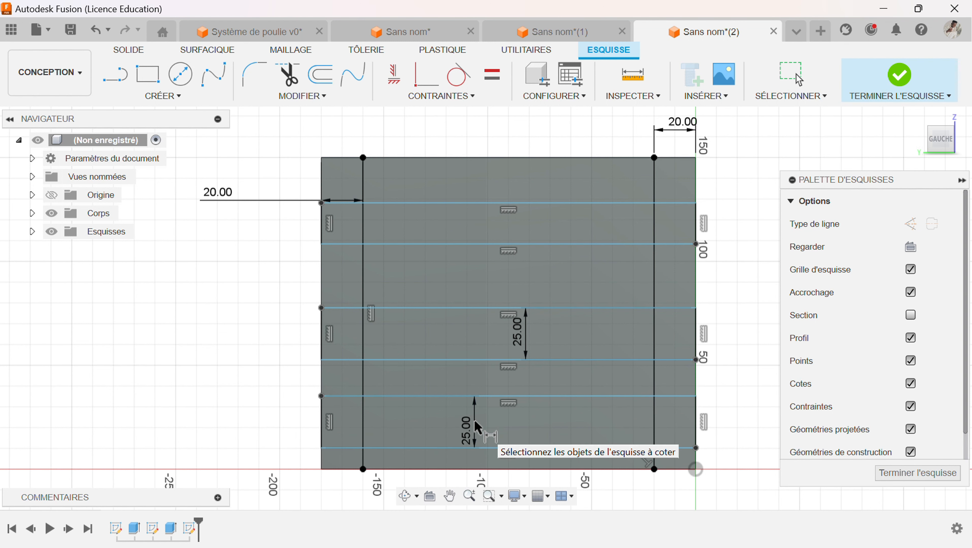
Step: Dimension the height of the uppermost rectangle as 25 mm
left_click(602, 244)
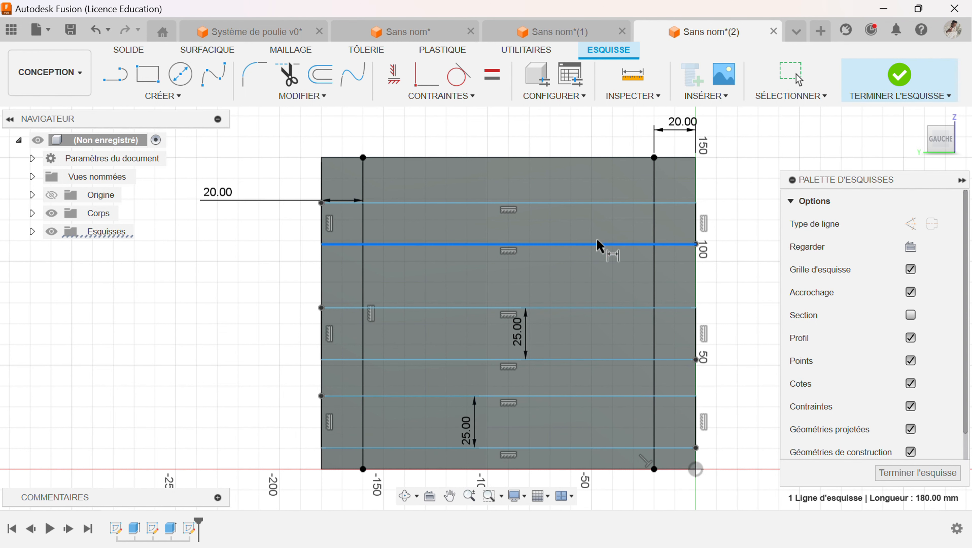
left_click(587, 204)
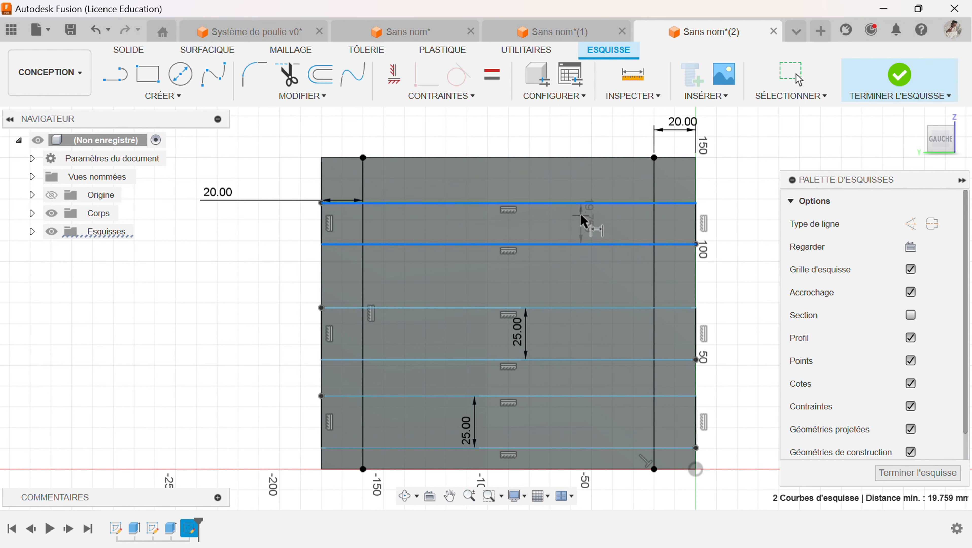
left_click(584, 220)
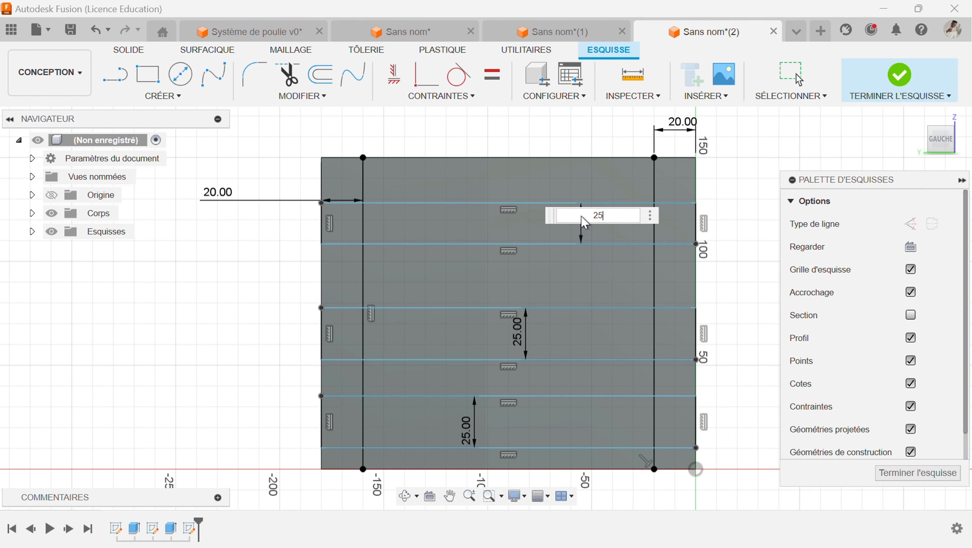
type("25")
key("Return")
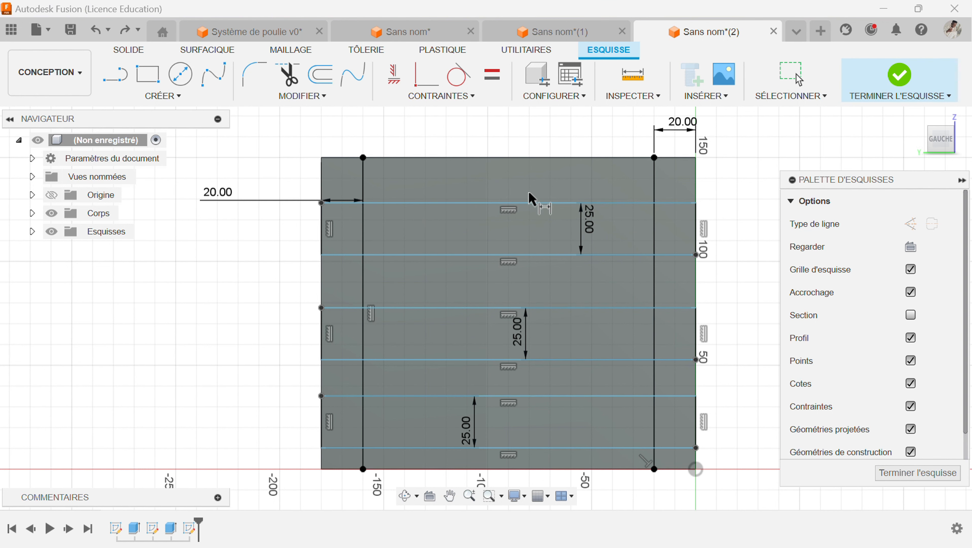
Step: Dimension the uppermost rectangle's upper side 30 mm below the face's upper edge
left_click(539, 203)
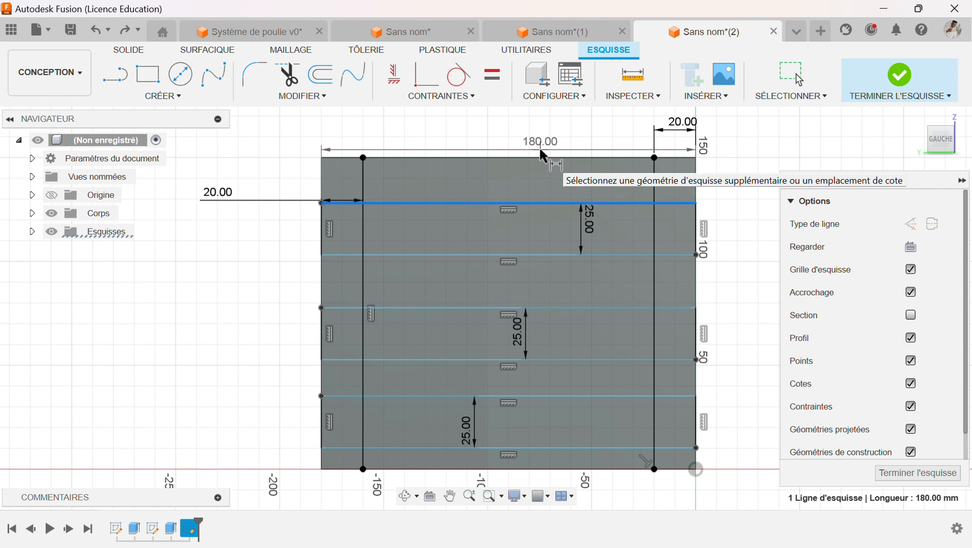
left_click(543, 157)
left_click(556, 182)
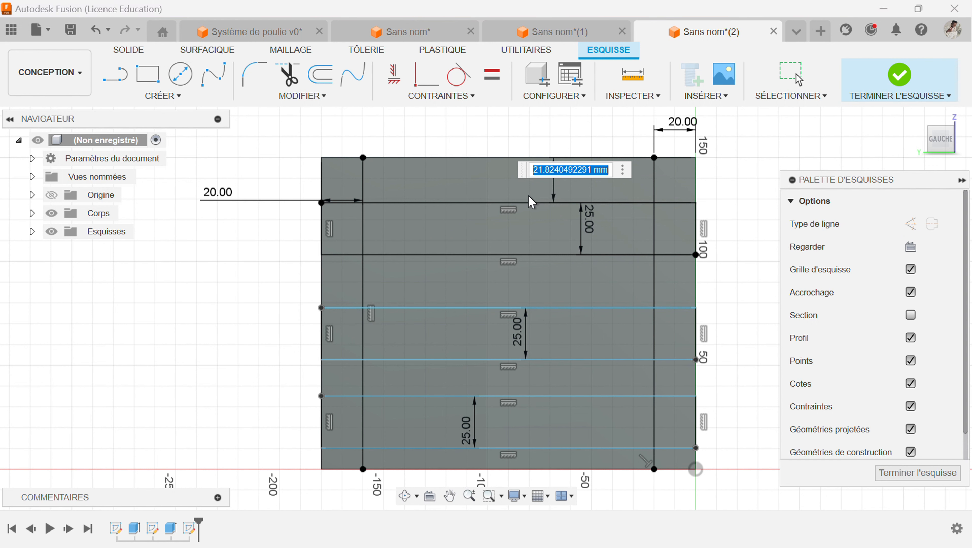
type("30")
key("Return")
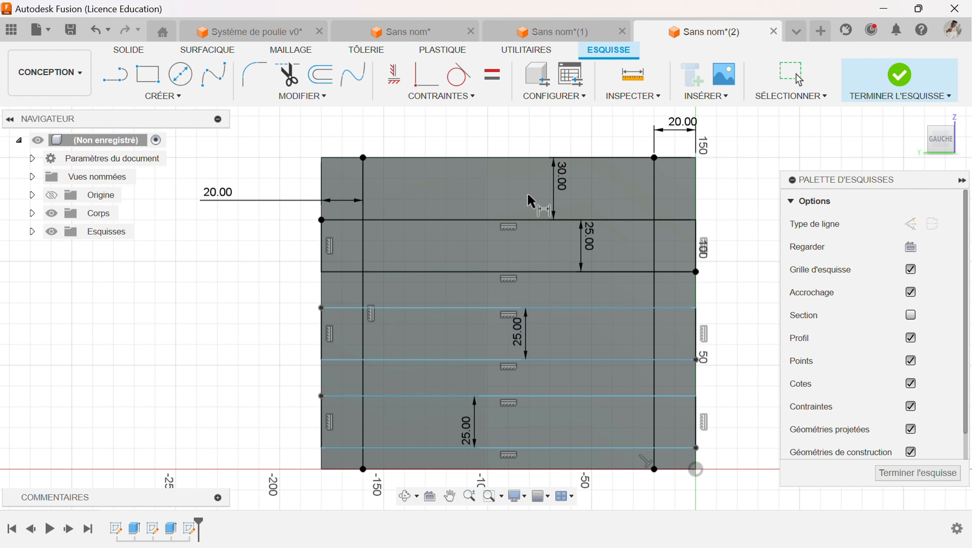
Step: Dimension the gap between the uppermost and middle rectangles as 20 mm
left_click(551, 273)
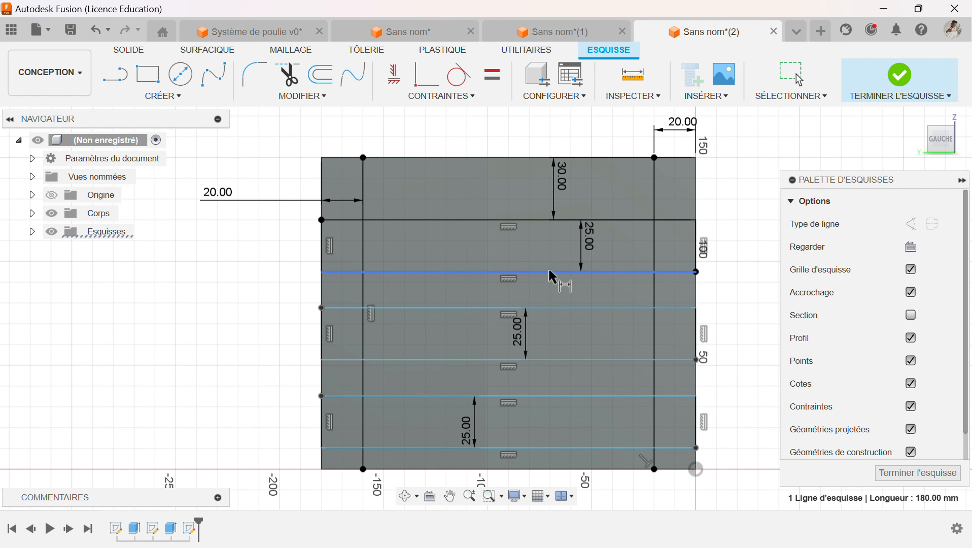
left_click(559, 308)
left_click(562, 302)
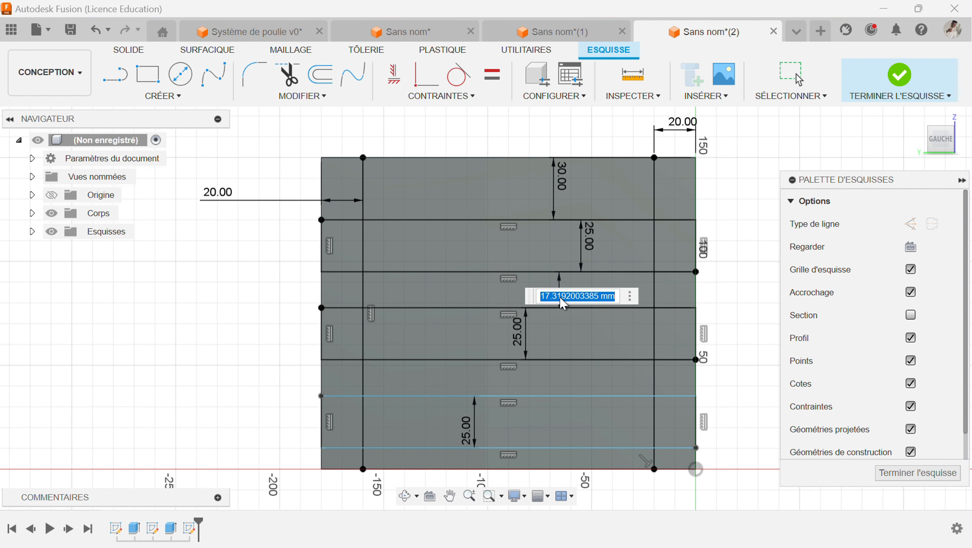
type("20")
key("Return")
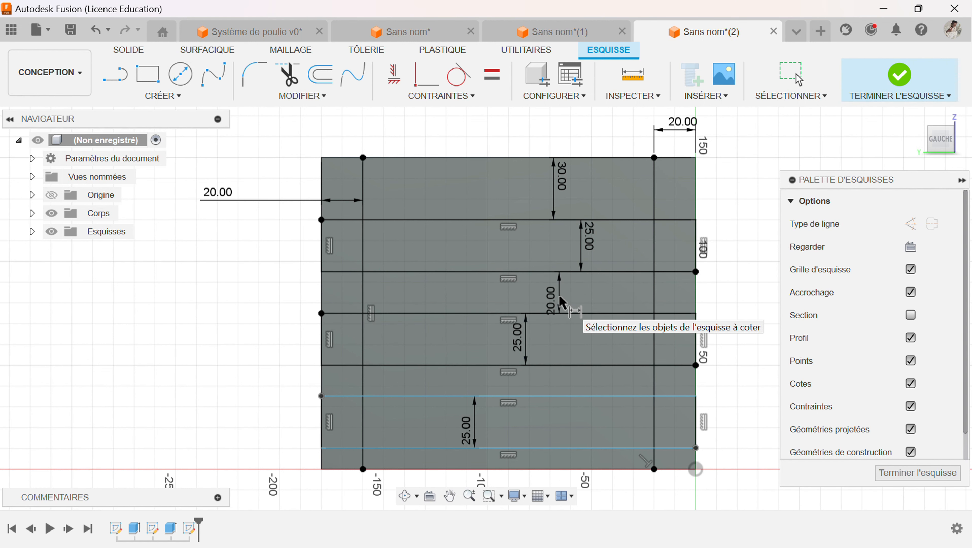
Step: Dimension the gap between the middle and lowest rectangles as 20 mm and finish the sketch
left_click(587, 366)
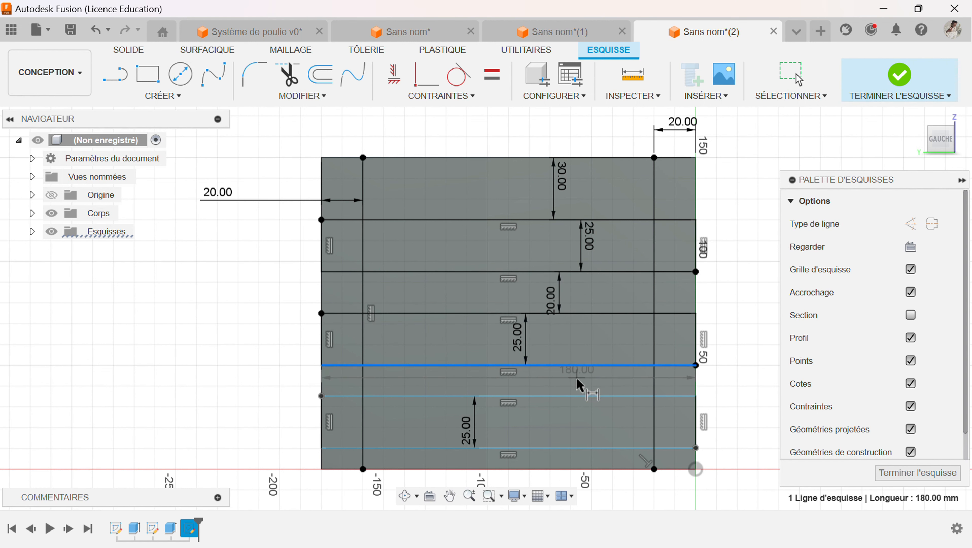
left_click(580, 395)
left_click(578, 392)
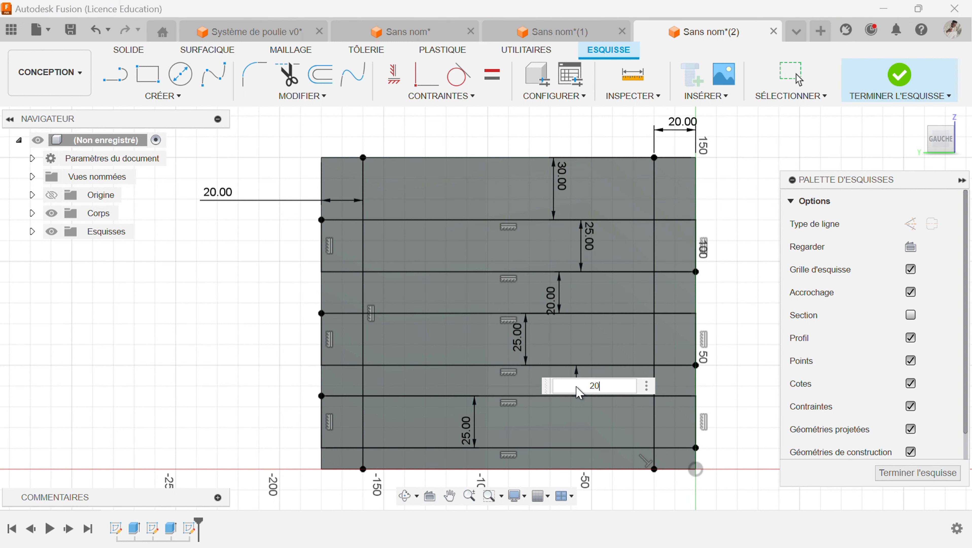
key("Return")
scroll(580, 345, "up", 2)
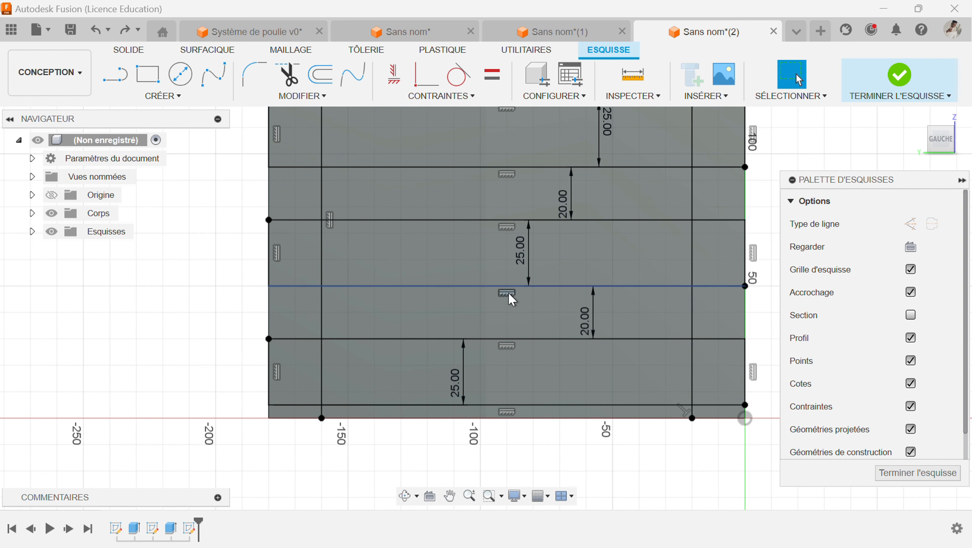
scroll(498, 292, "down", 3)
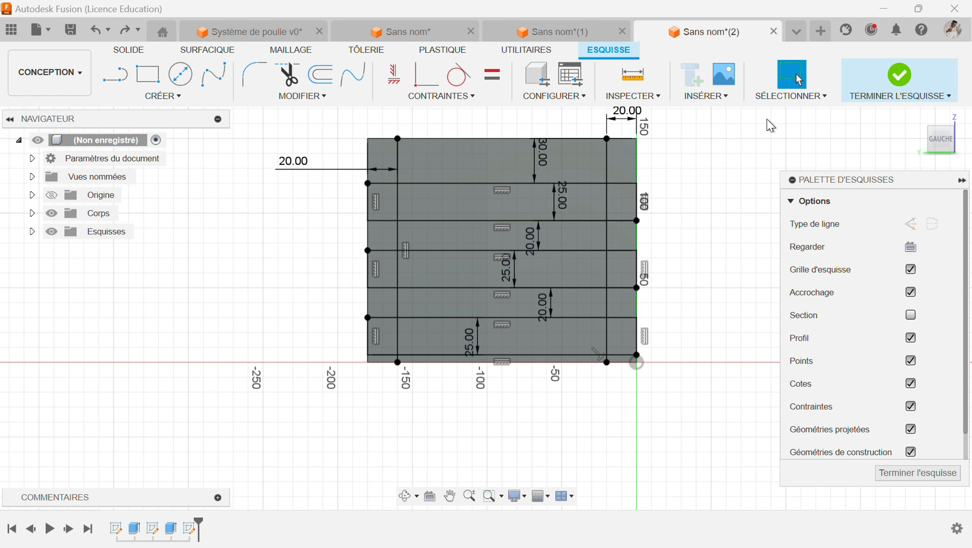
left_click(877, 81)
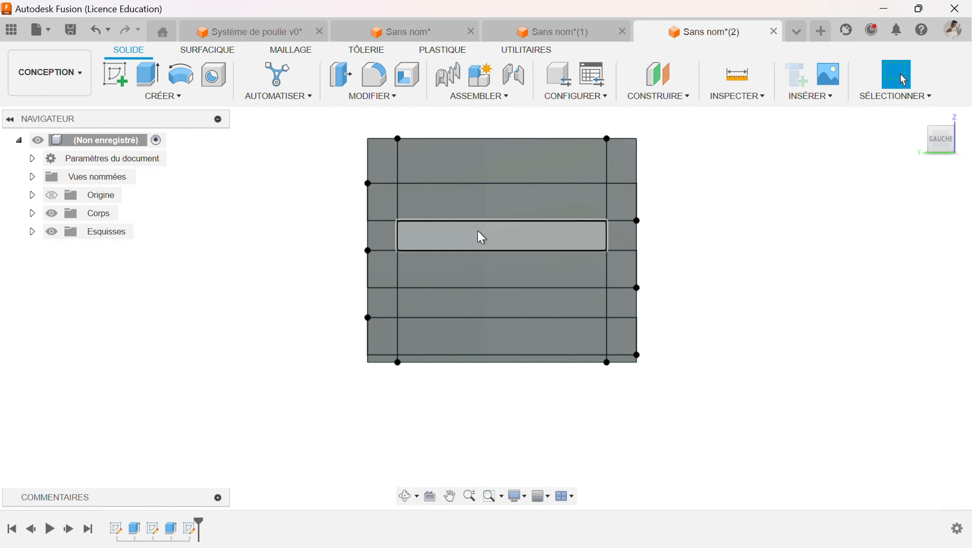
Step: Extrude-cut the three rectangles between the legs and the strip beneath the lowest one by -290 mm through both stool sides
key("e")
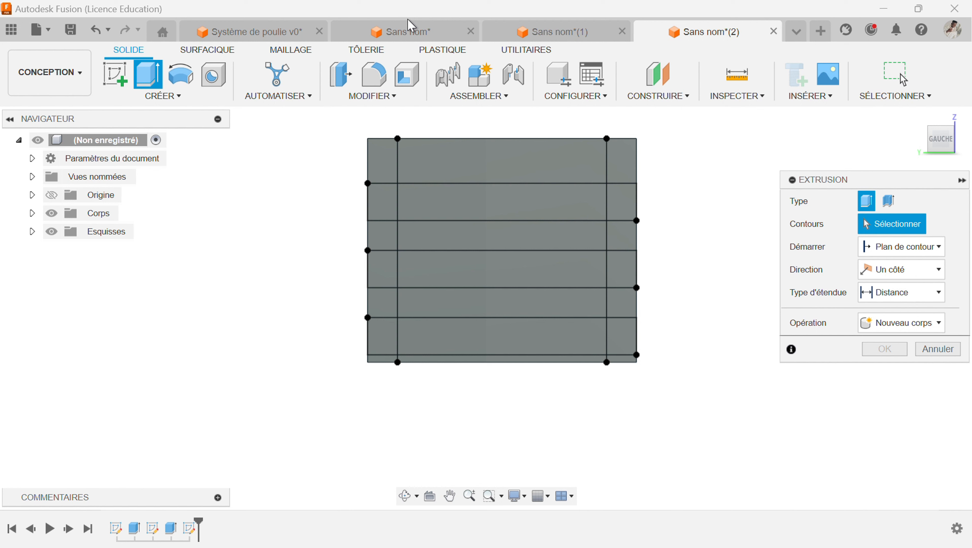
left_click(517, 215)
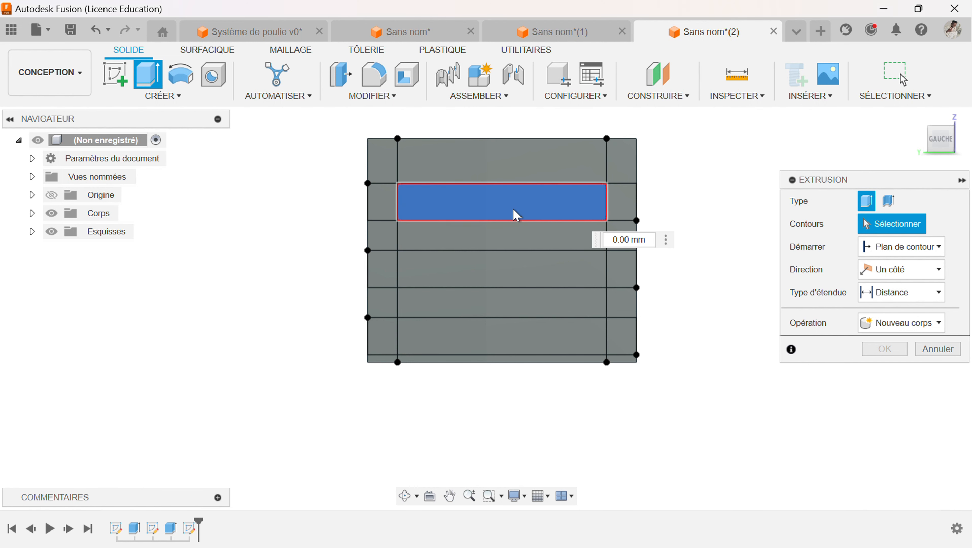
left_click(495, 264)
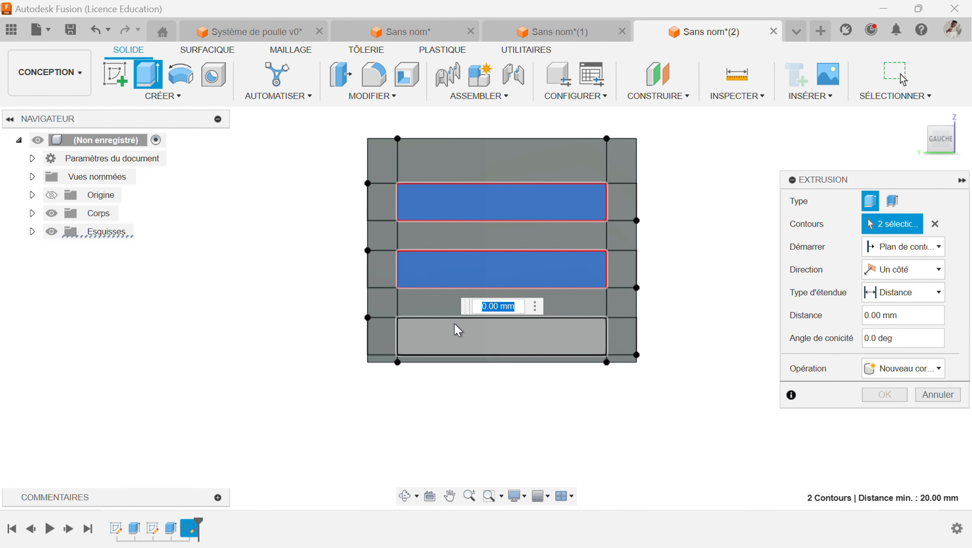
left_click(464, 341)
left_click(478, 359)
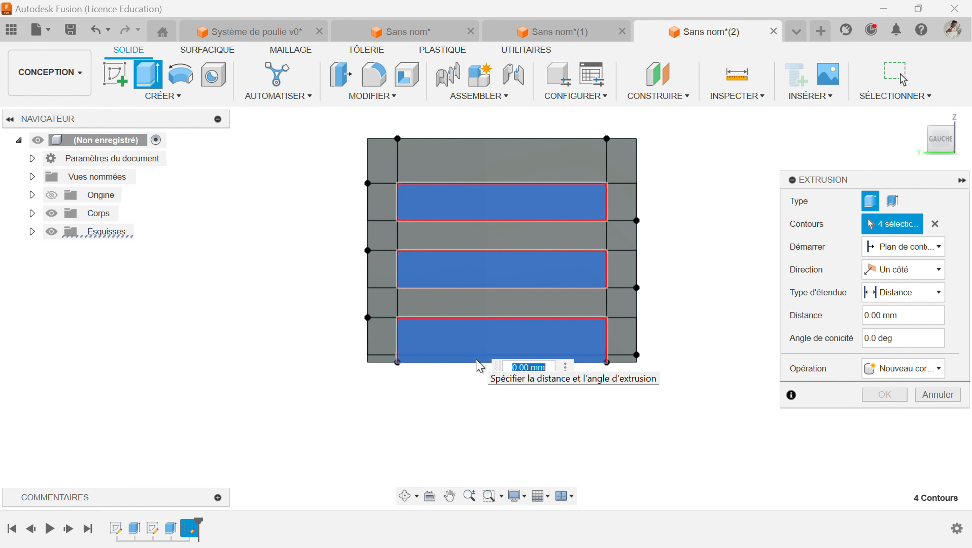
left_click(400, 493)
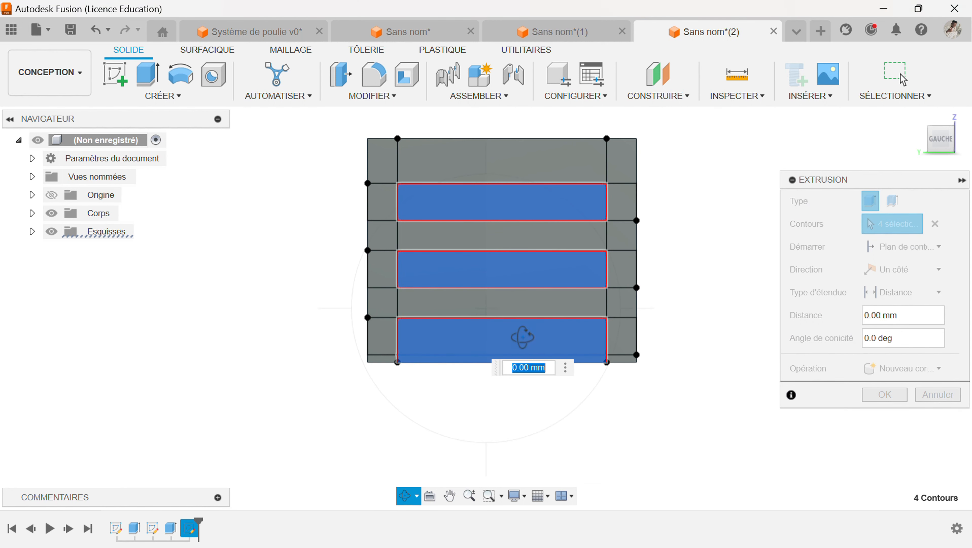
left_click_drag(521, 336, 407, 364)
key("Escape")
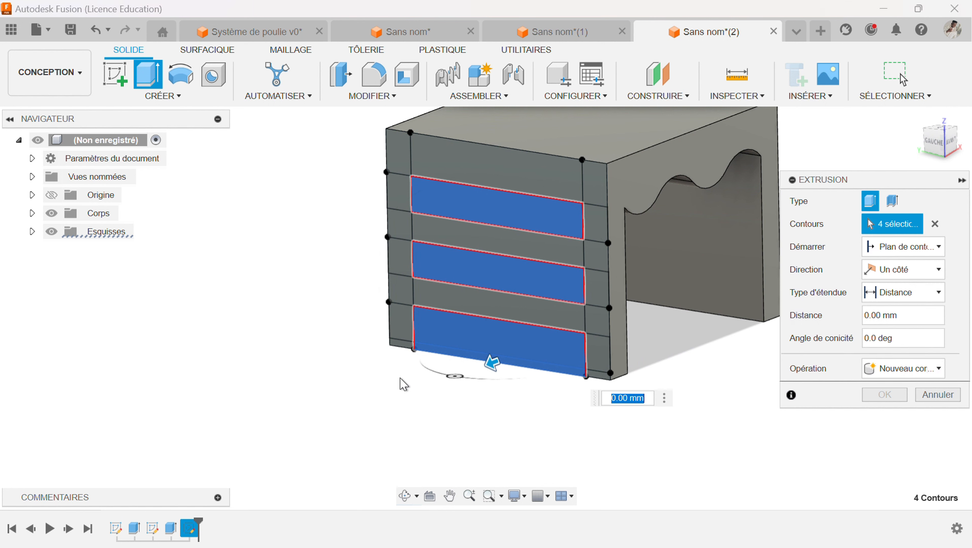
left_click_drag(492, 361, 753, 262)
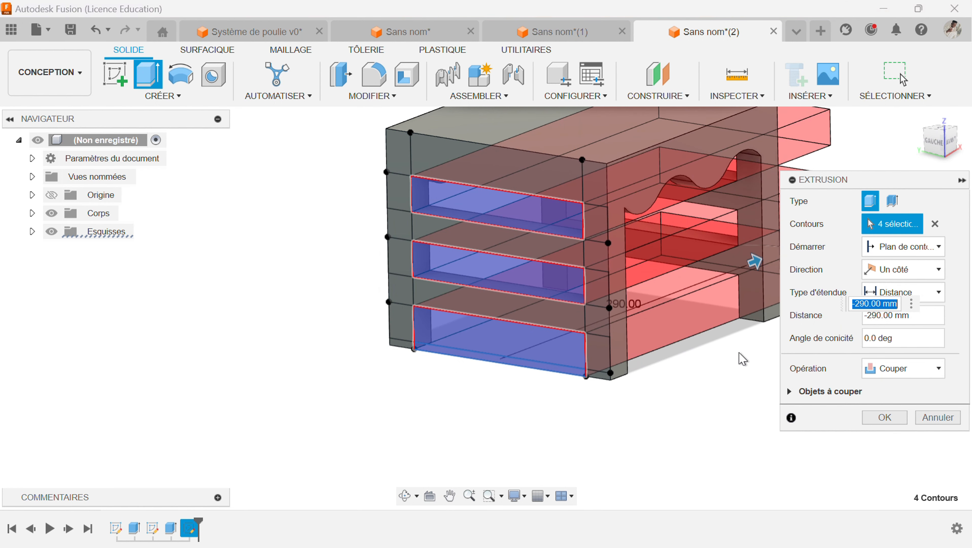
left_click(891, 419)
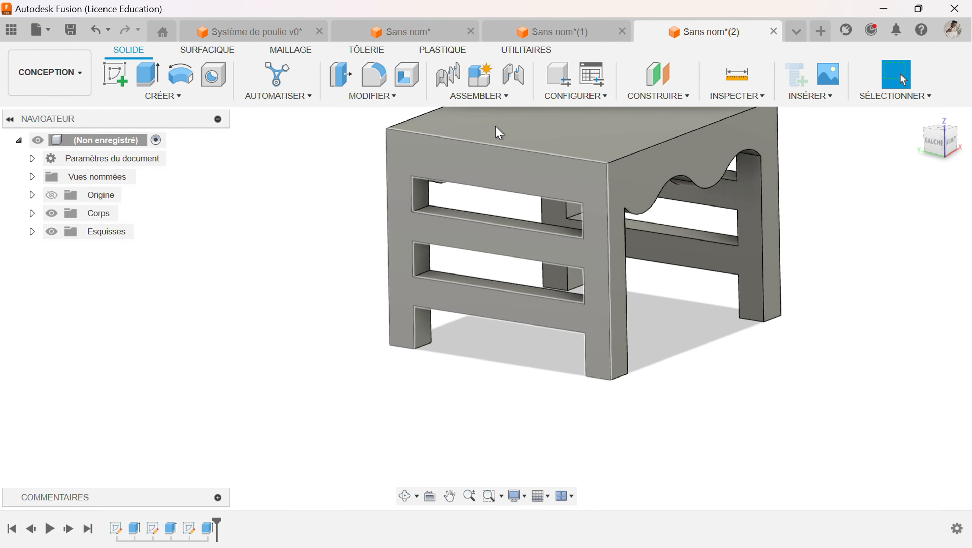
Step: Start a sketch on the left side's inner face and draw a 14 mm diameter circle on the front leg, level with the upper crossbar
middle_click_drag(499, 130, 526, 337, "shift")
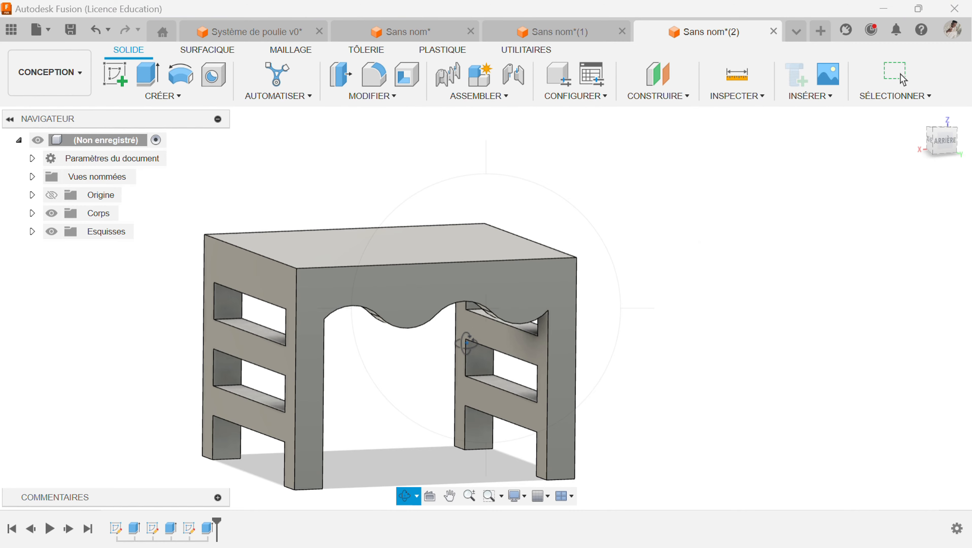
mouse_move(467, 343)
left_mouse_down()
mouse_move(599, 341)
mouse_move(487, 346)
mouse_move(527, 314)
mouse_move(562, 312)
mouse_move(544, 332)
mouse_move(494, 353)
mouse_move(390, 358)
mouse_move(412, 386)
mouse_move(532, 342)
mouse_move(474, 352)
left_mouse_up()
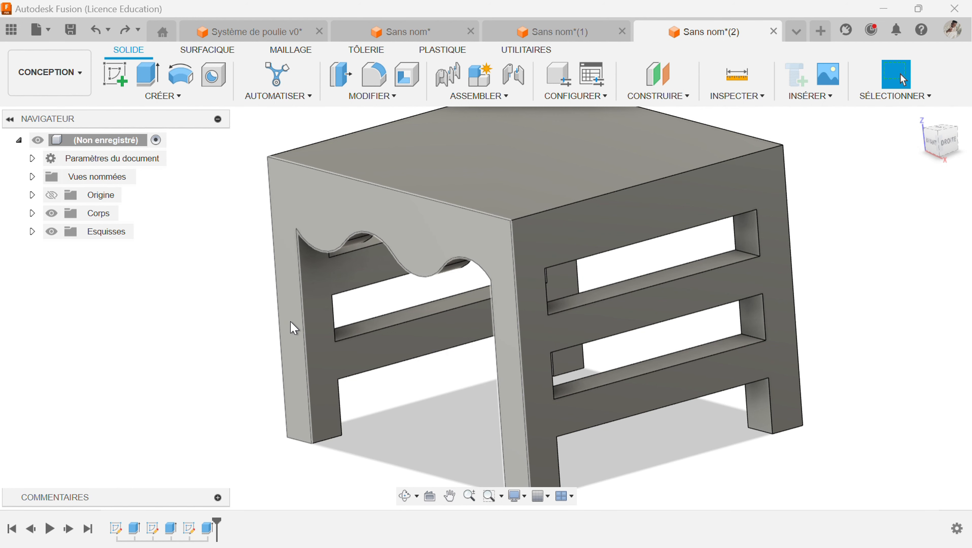
left_click(315, 303)
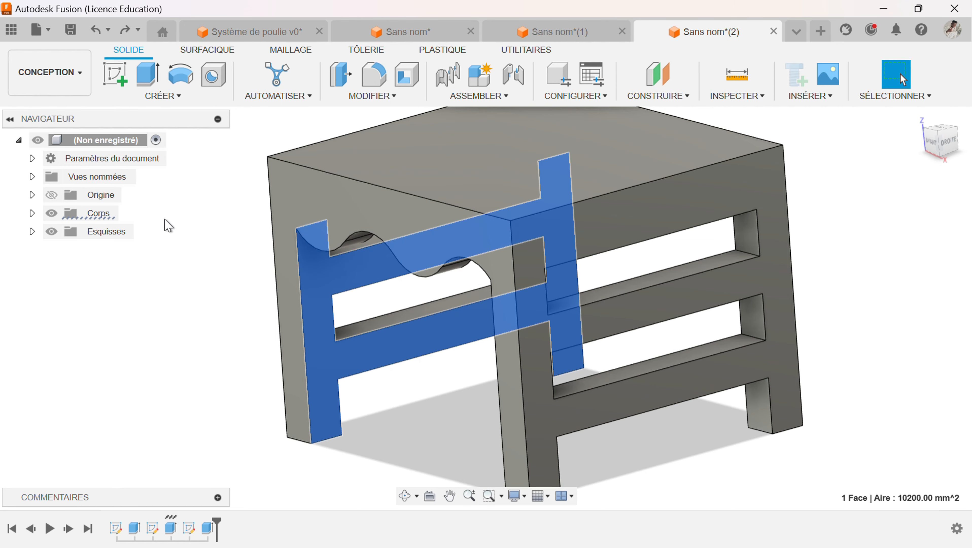
left_click(115, 75)
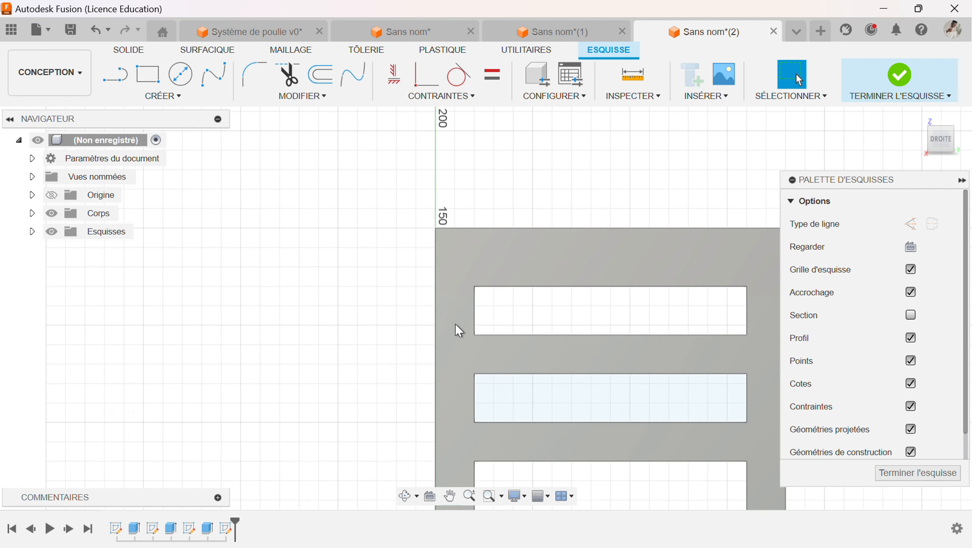
left_click(181, 76)
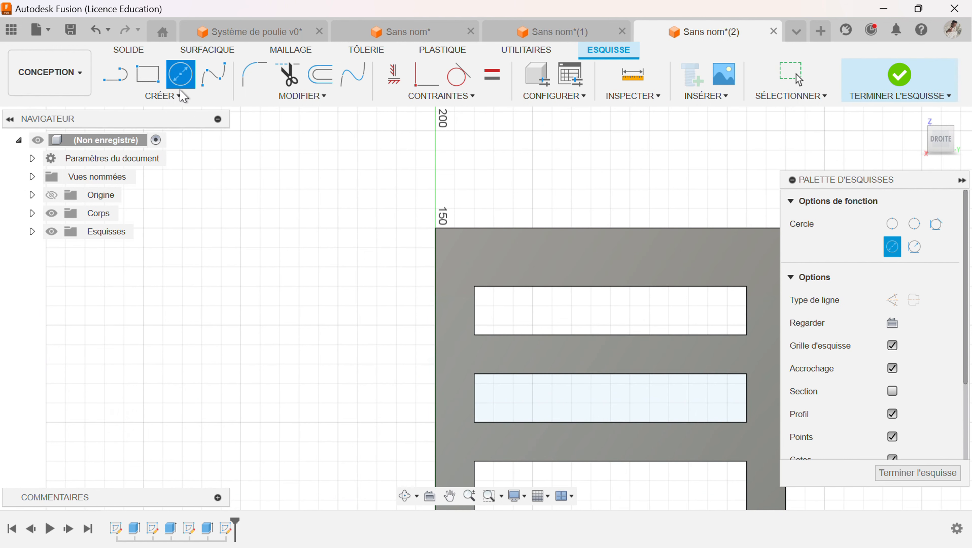
left_click(453, 352)
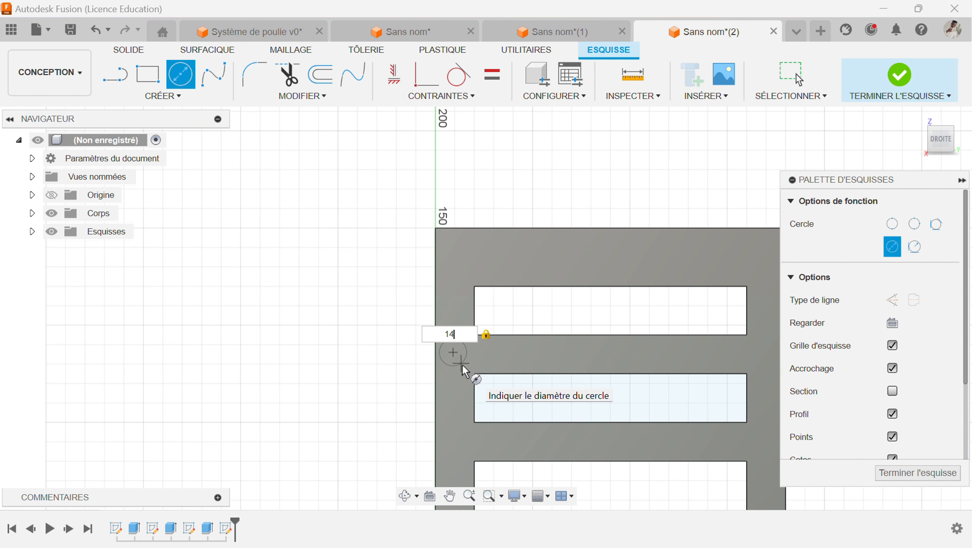
key("Return")
key("Escape")
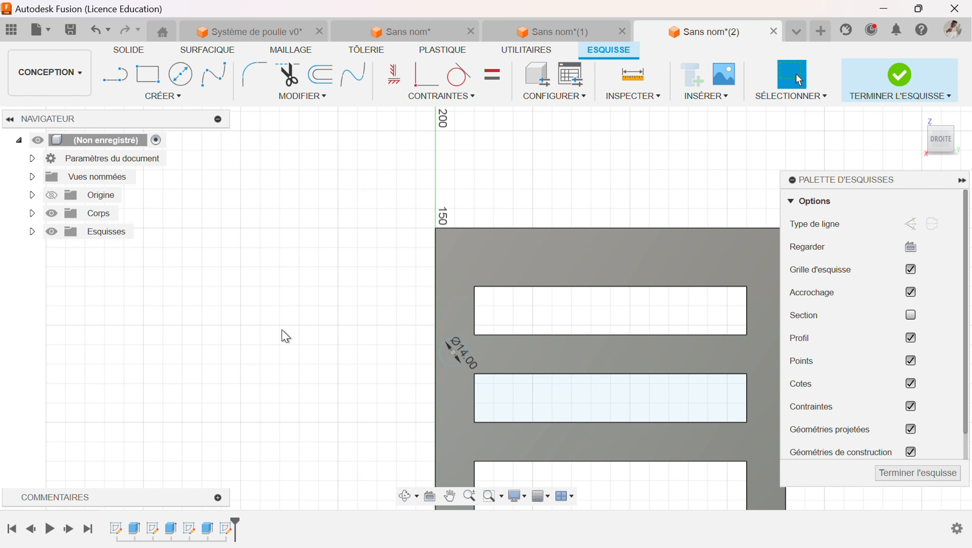
Step: Dimension the circle's centre 10 mm vertically below the lower corner of the uppermost side opening
left_click(405, 495)
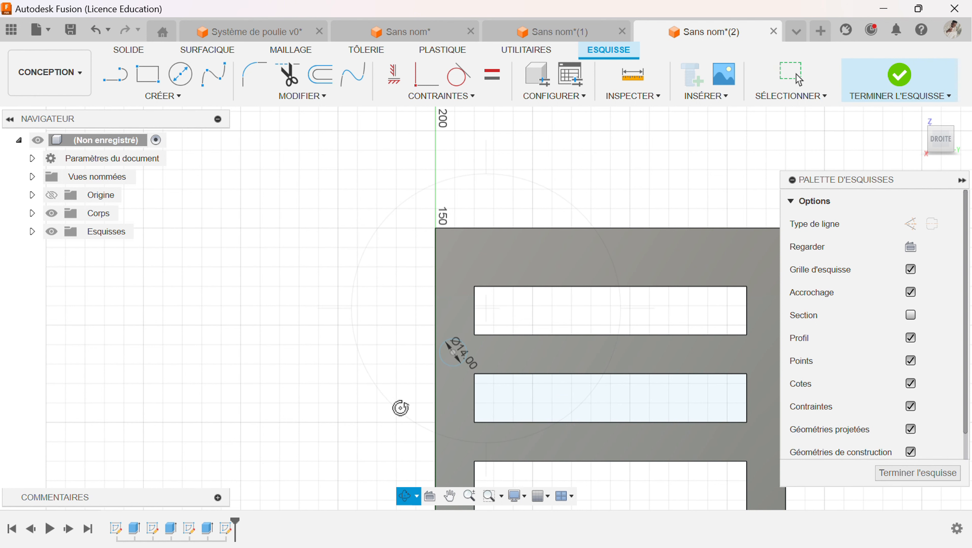
left_click_drag(406, 367, 423, 365)
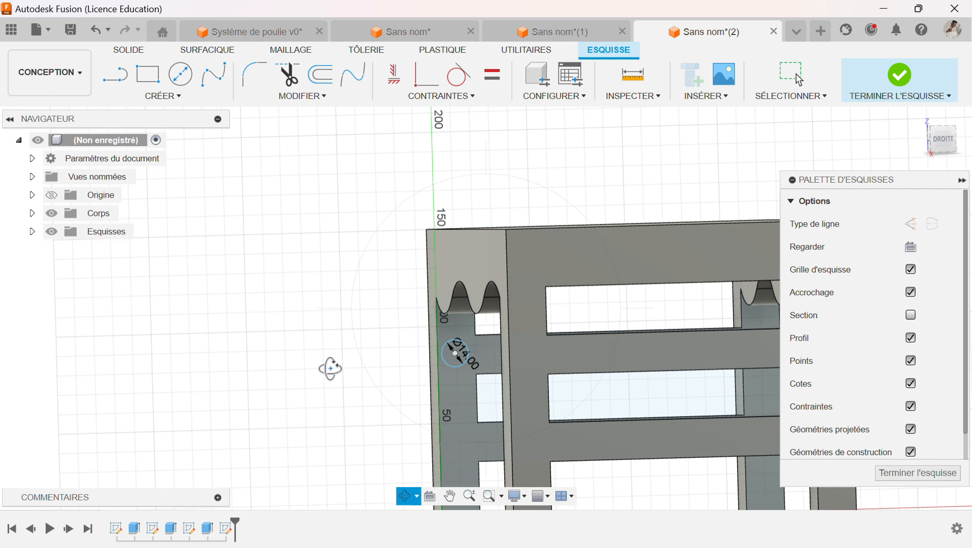
key("Escape")
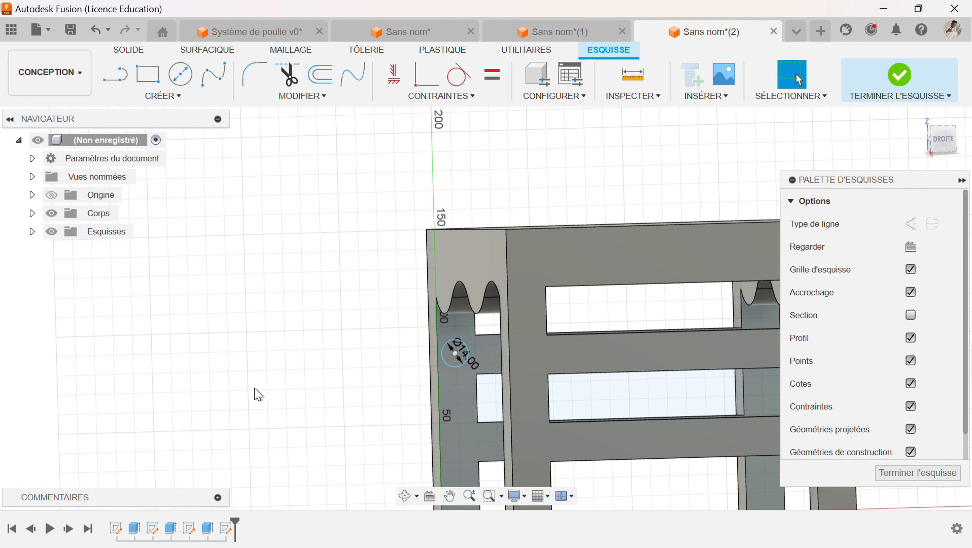
key("d")
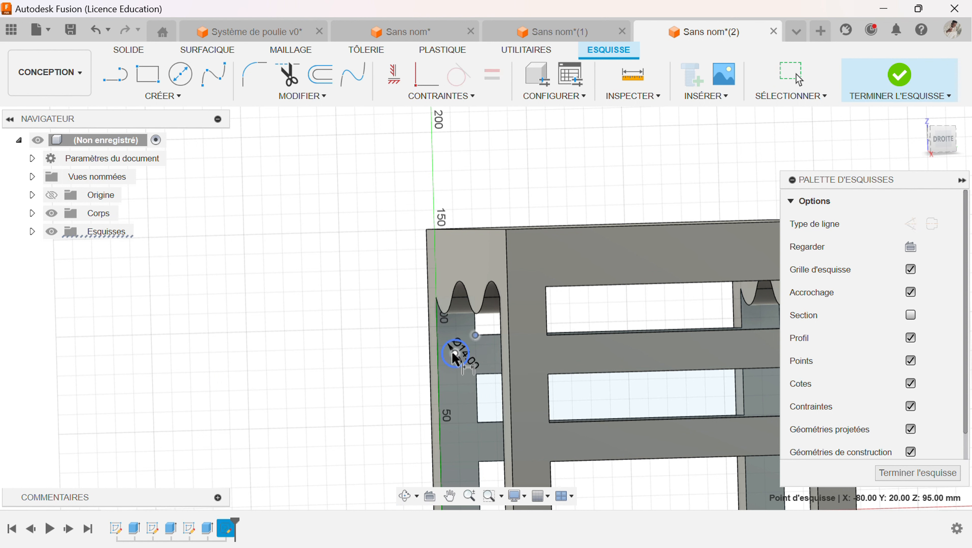
left_click(454, 358)
left_click(388, 347)
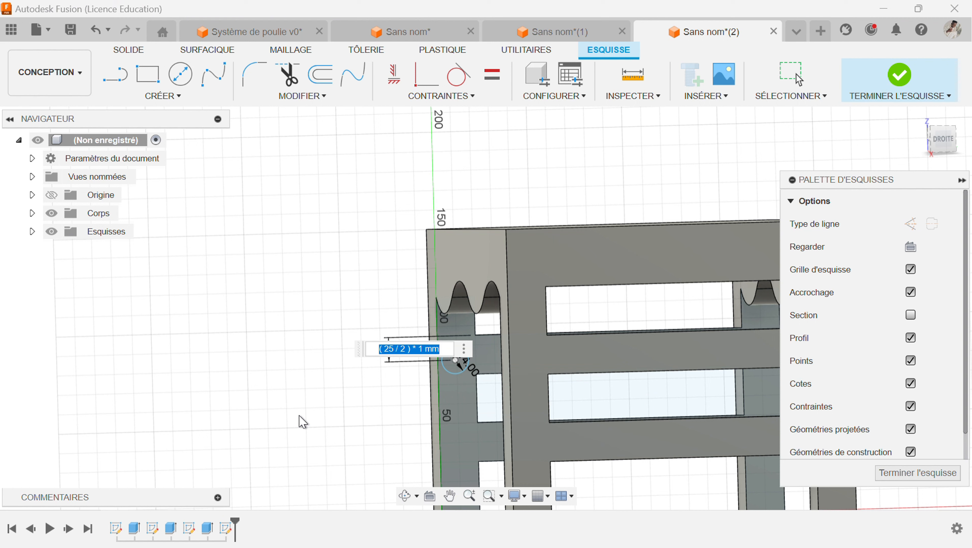
type("10")
key("Return")
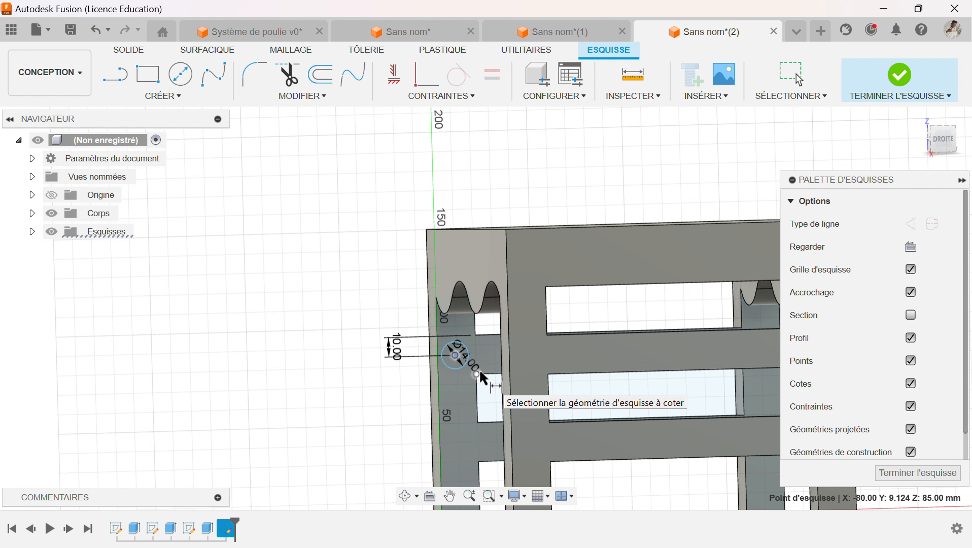
Step: Dimension the circle's centre 10 mm horizontally from the upper corner of the middle side opening and finish the sketch
left_click(477, 374)
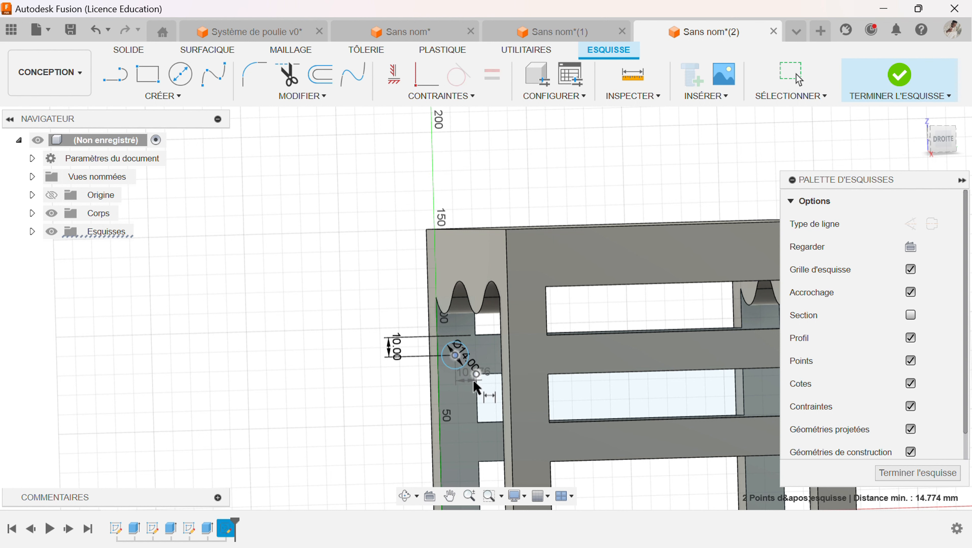
left_click(466, 396)
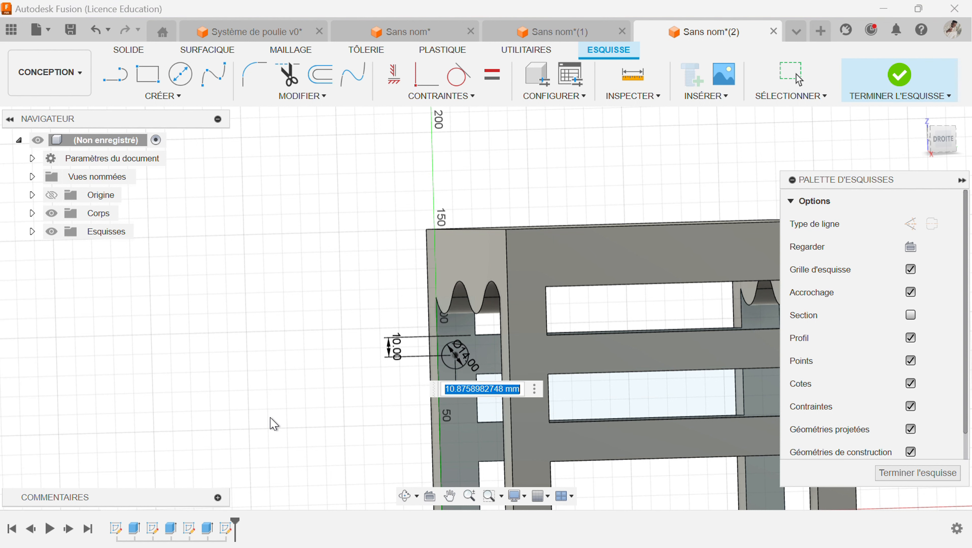
type("10")
key("Return")
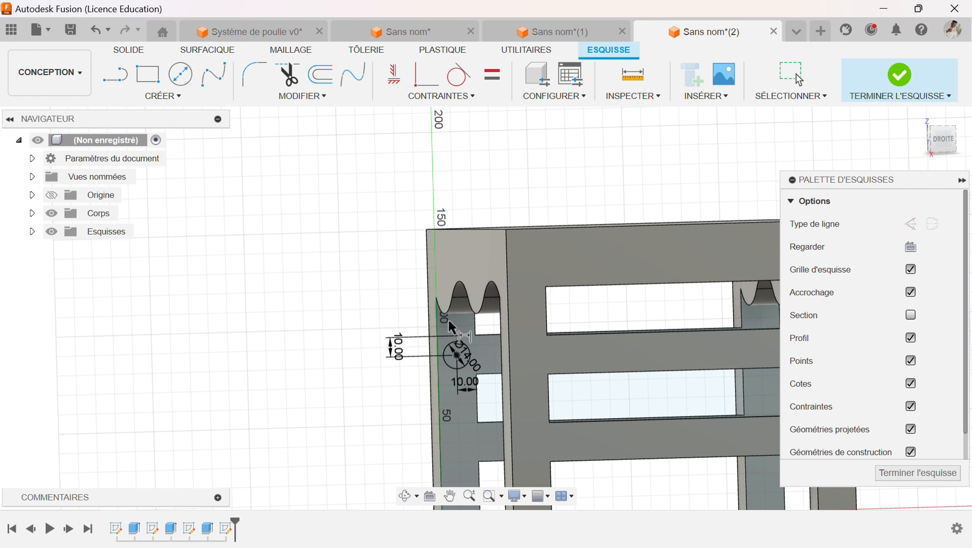
left_click(901, 79)
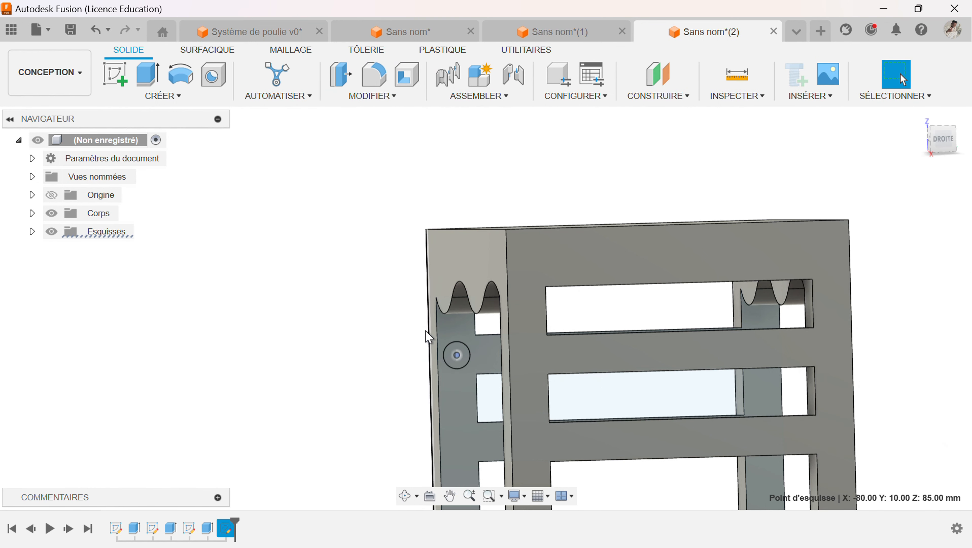
Step: Extrude-cut the 14 mm circle by -5 mm into the inner face of the stool's left side
left_click(161, 85)
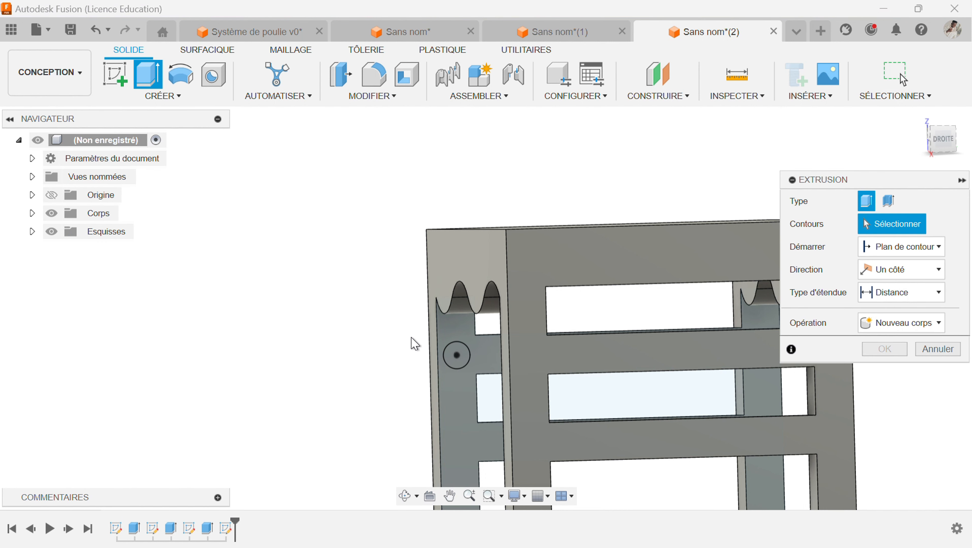
left_click(457, 354)
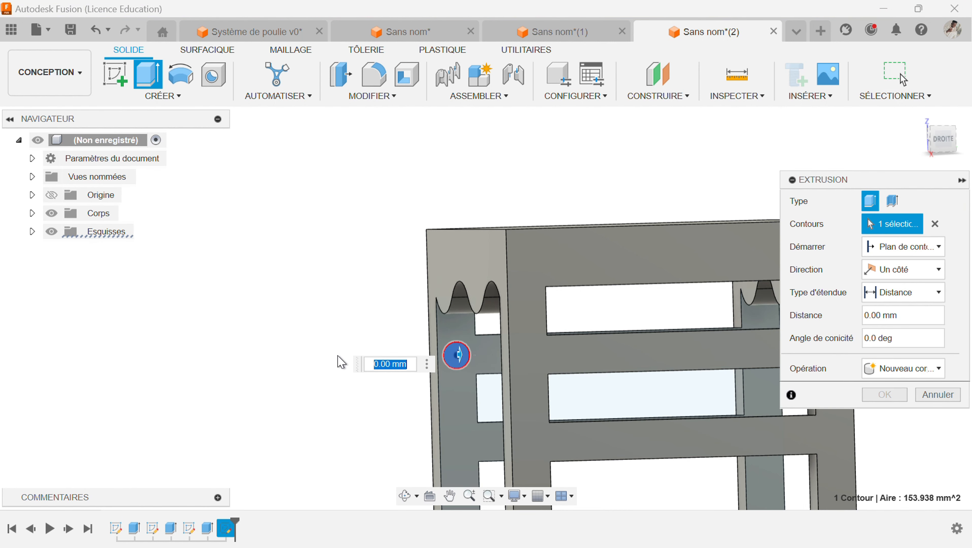
type("-5")
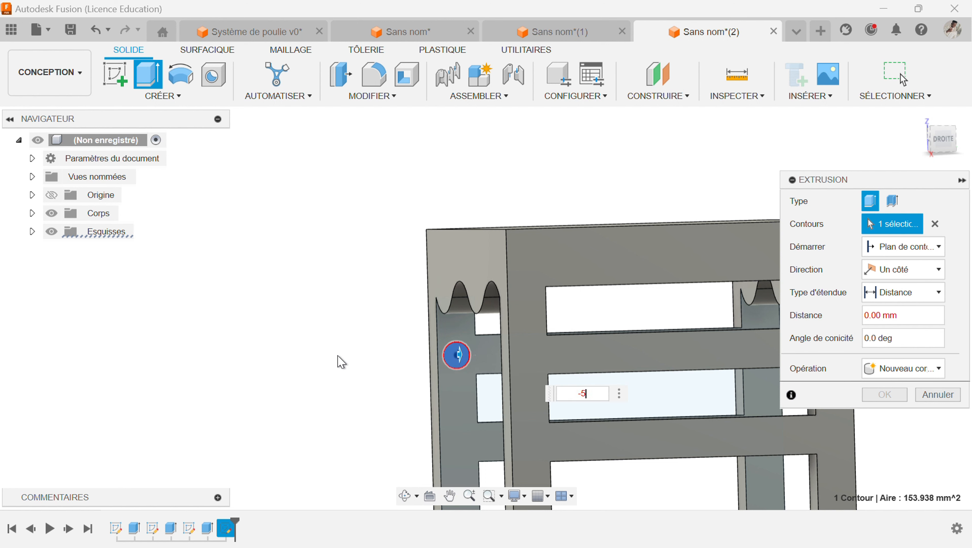
key("Return")
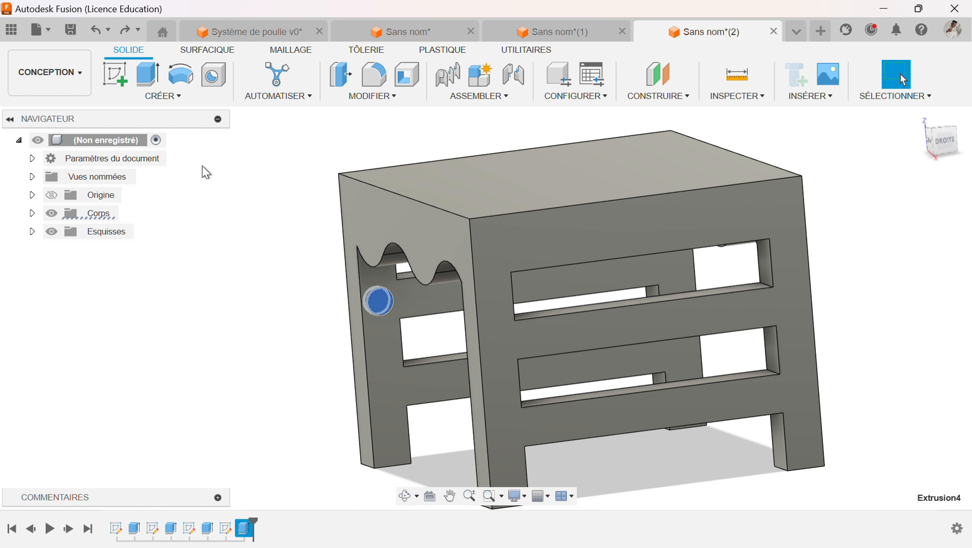
Step: Start a rectangular pattern of the round recess along the vertical and depth axes, with 2 instances over -45 mm vertically
left_click(163, 96)
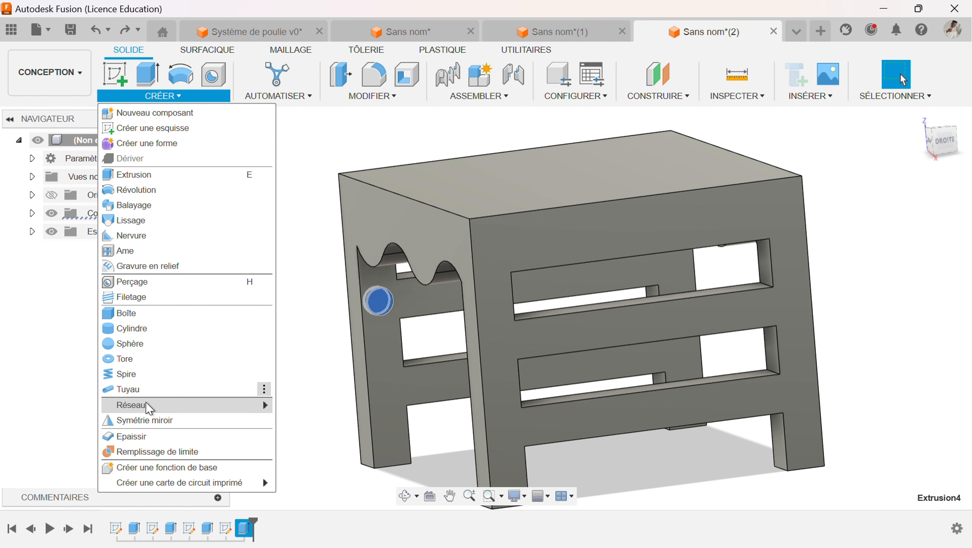
mouse_move(150, 407)
left_click(280, 404)
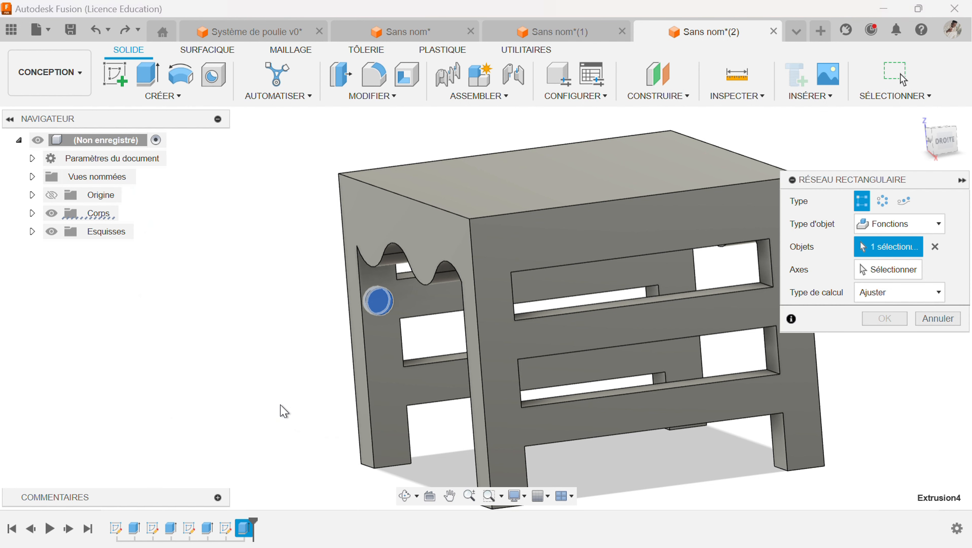
left_click(897, 270)
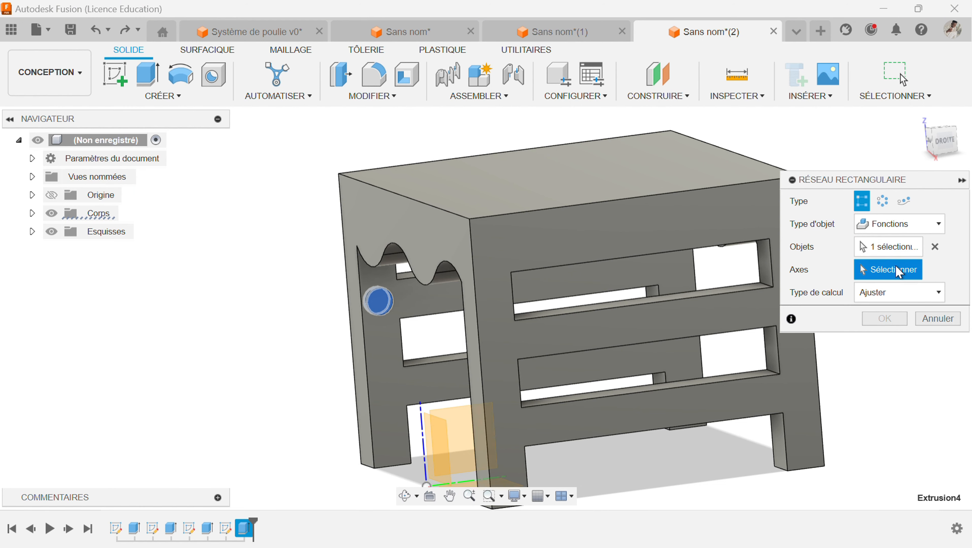
left_click(421, 409)
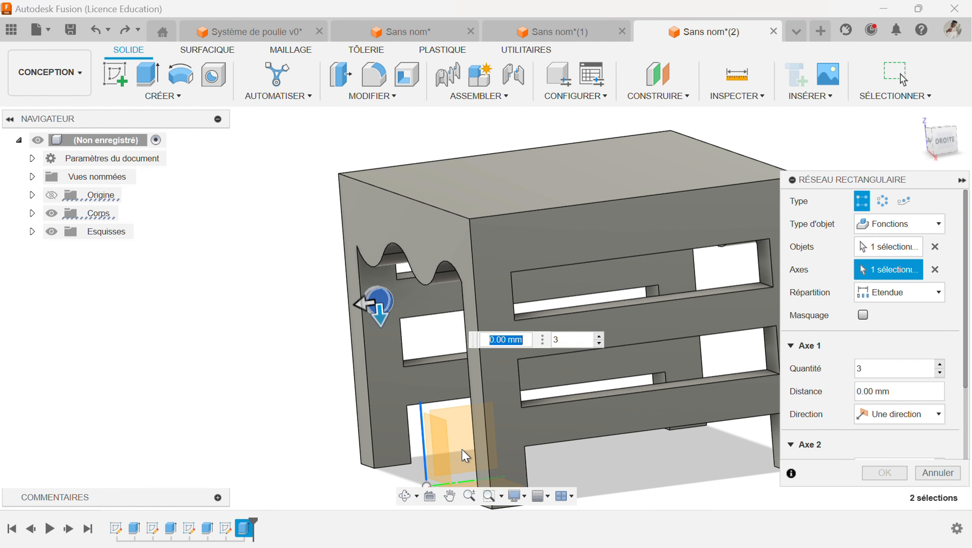
left_click(469, 482)
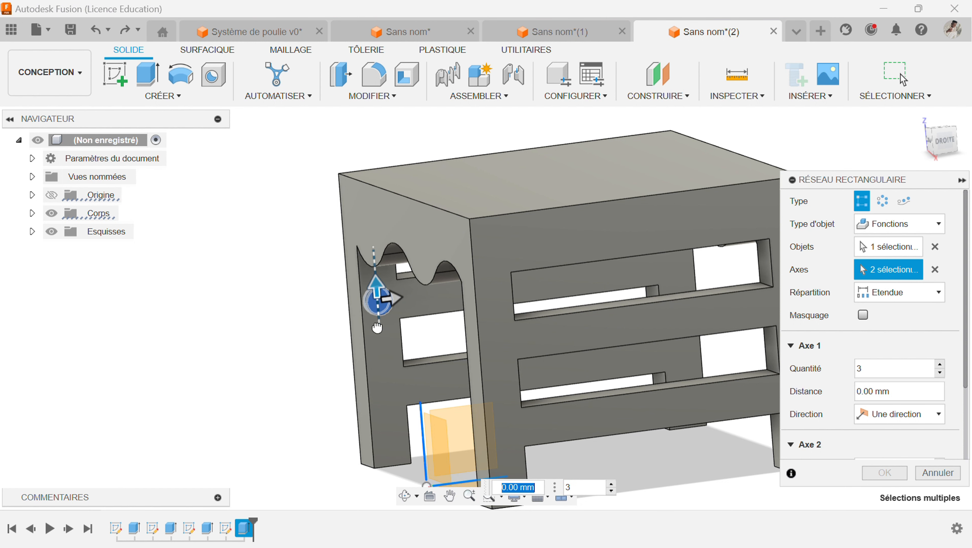
left_click_drag(377, 327, 383, 387)
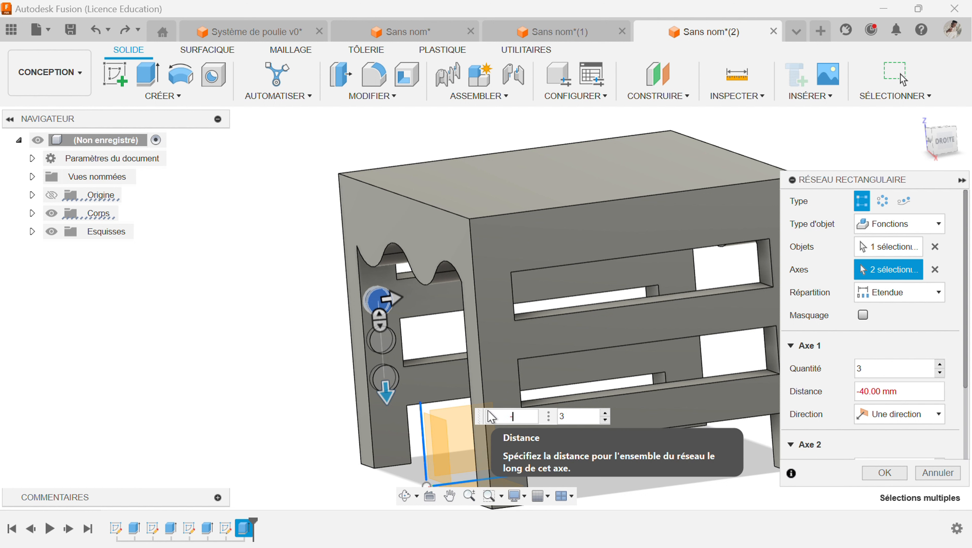
key("Return")
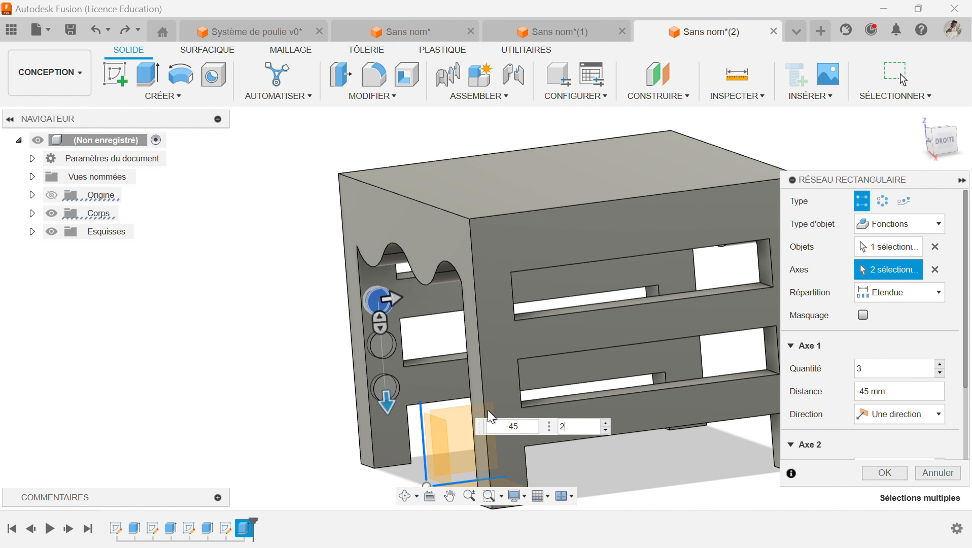
key("Return")
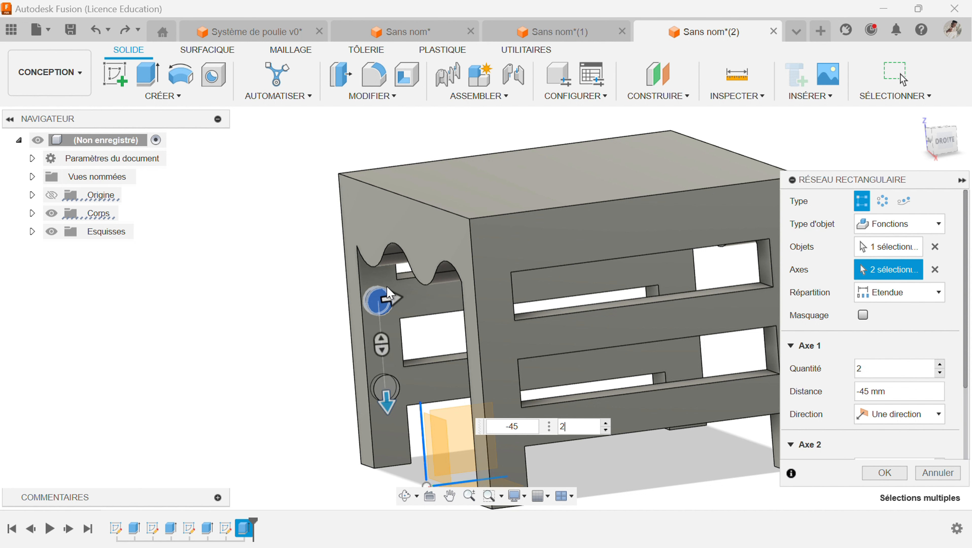
Step: Set the pattern's second axis to 2 instances over 160 mm towards the back leg and create the pattern
left_click_drag(397, 300, 684, 264)
key("Tab")
key("Tab")
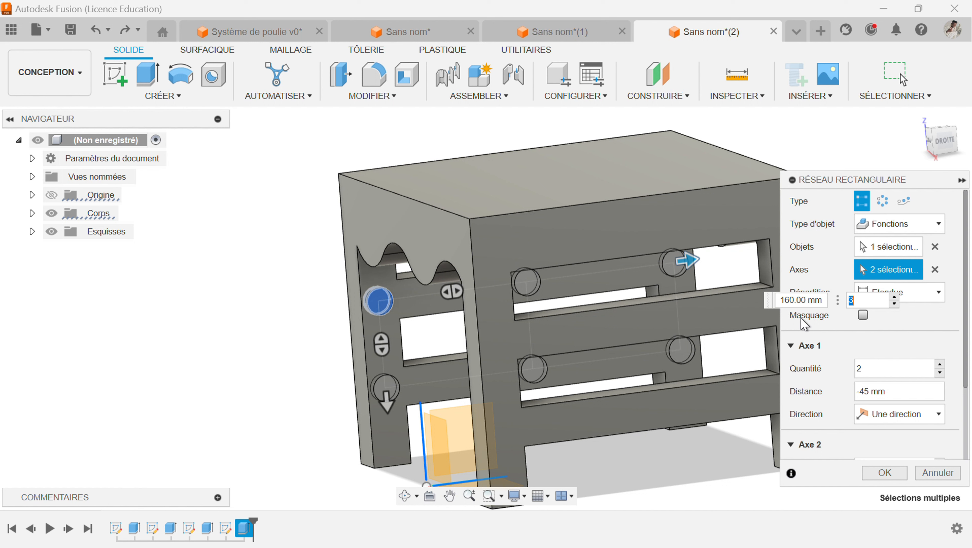
type("2")
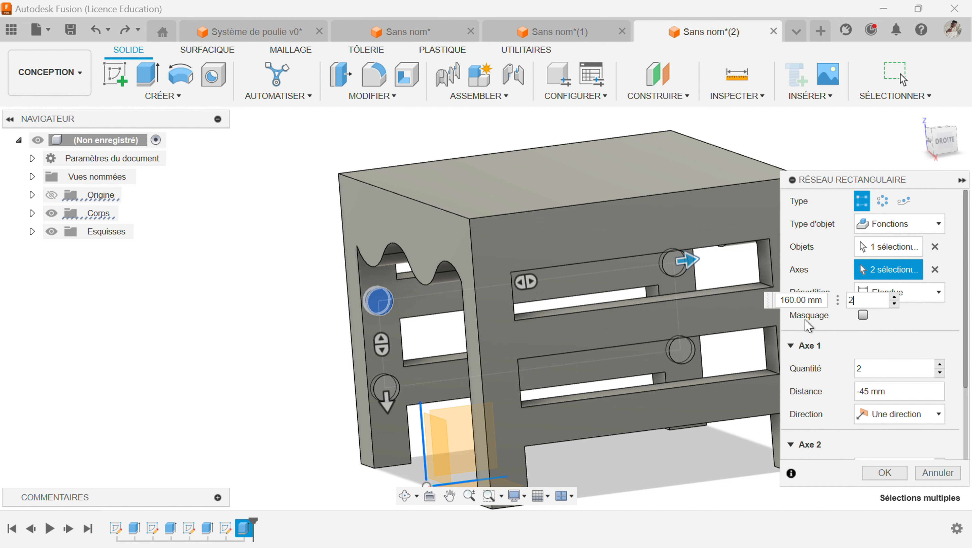
left_click(884, 472)
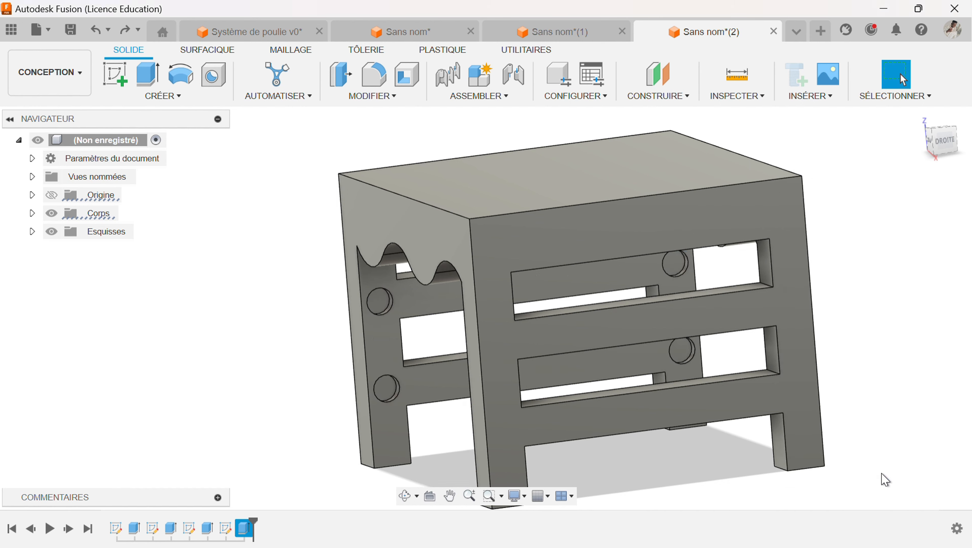
Step: Mirror the round recess cut and its pattern across the origin's YZ plane onto the stool's opposite side
left_click(405, 496)
left_click_drag(418, 391, 458, 376)
key("Escape")
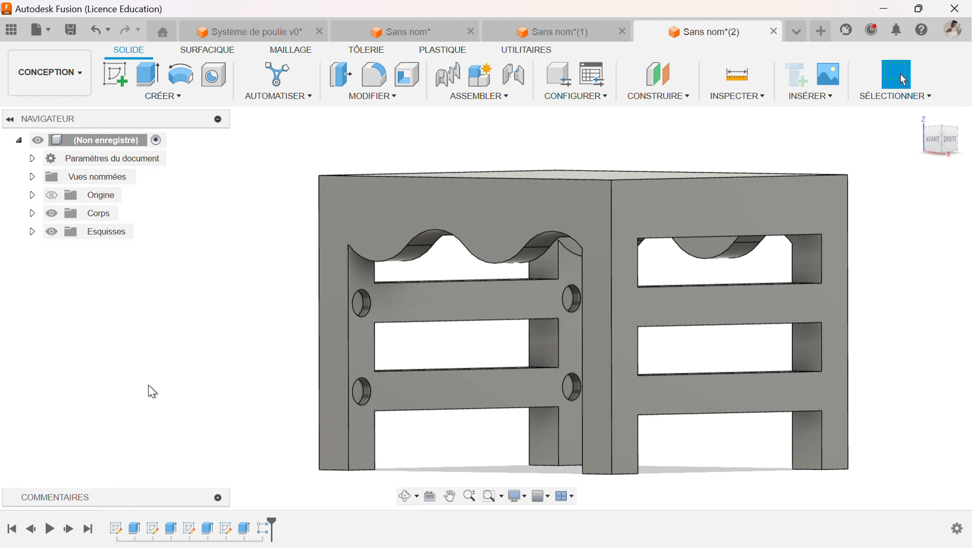
left_click(264, 528)
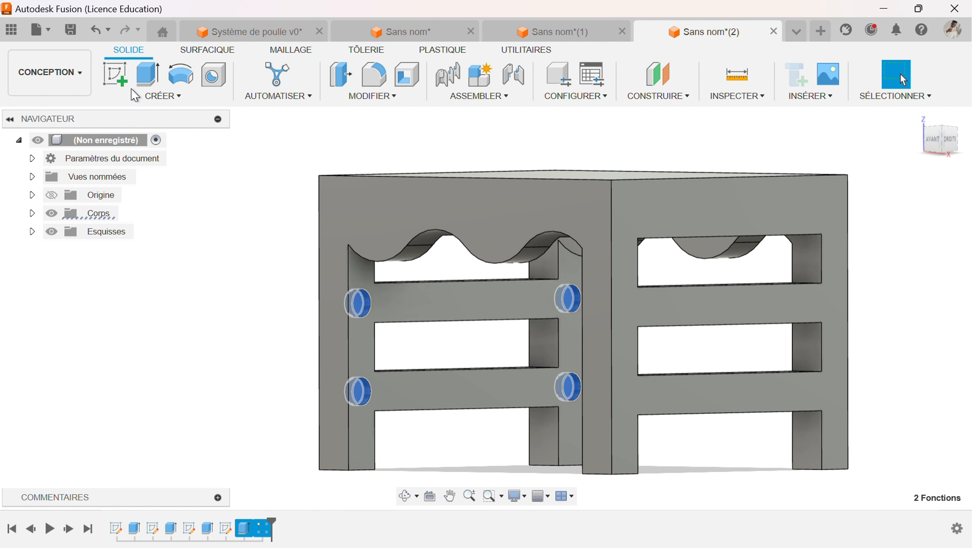
left_click(138, 95)
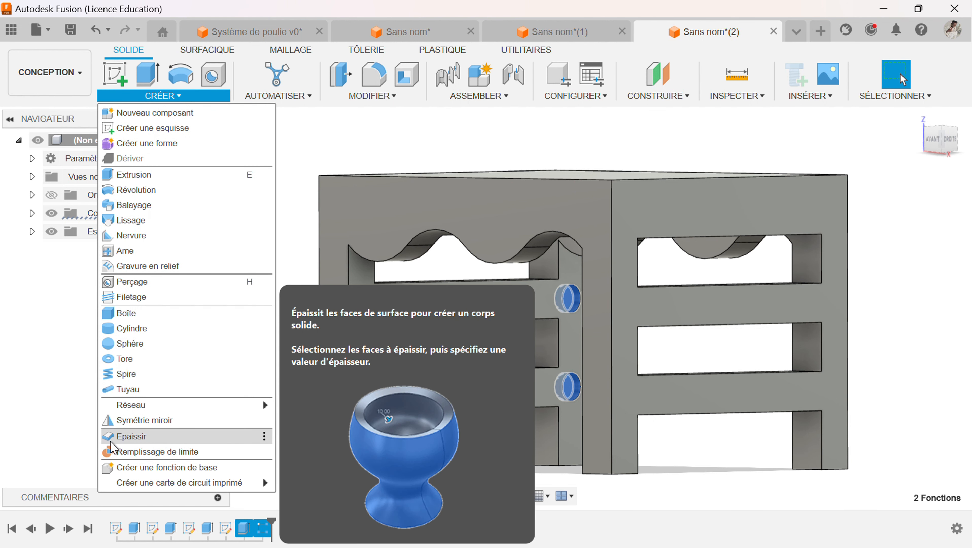
left_click(130, 422)
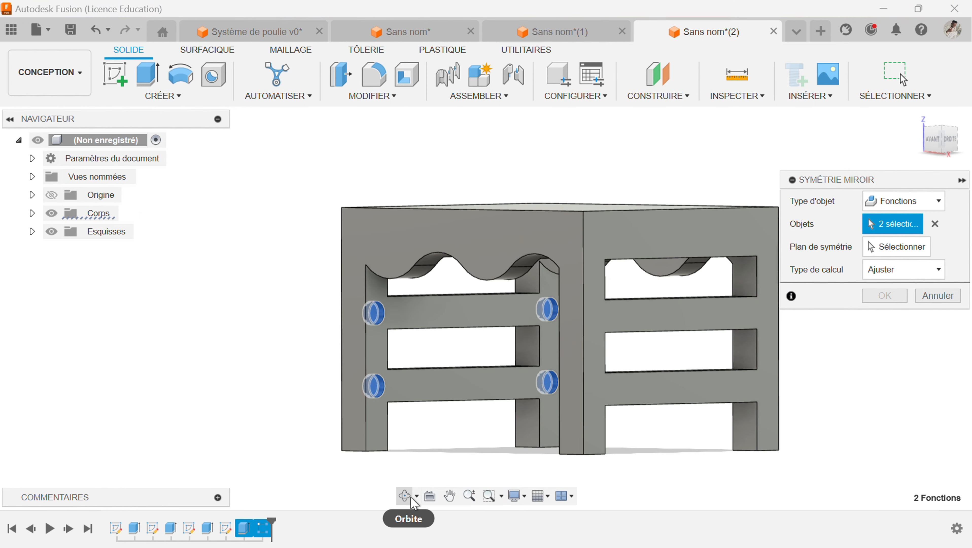
left_click(405, 496)
mouse_move(452, 393)
left_mouse_down()
mouse_move(462, 391)
mouse_move(443, 399)
left_mouse_up()
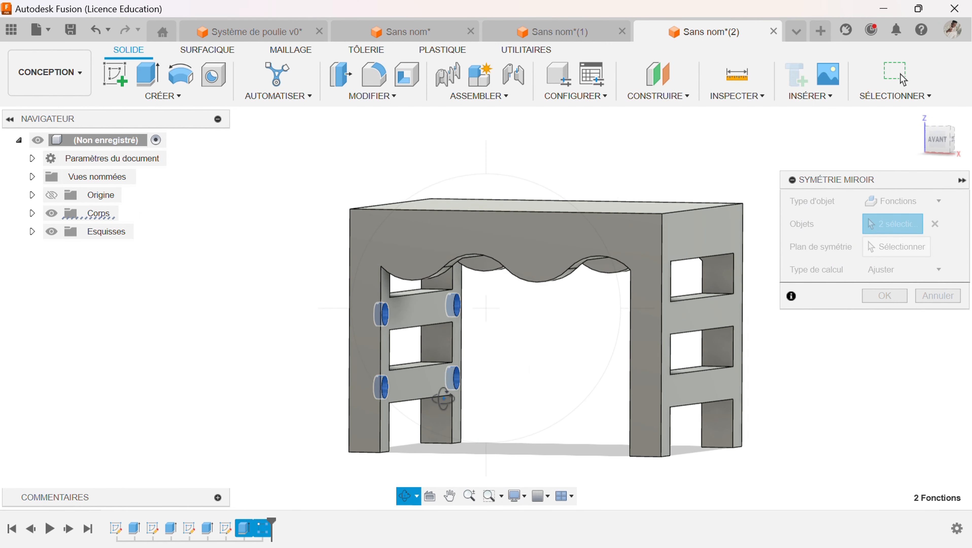
key("Escape")
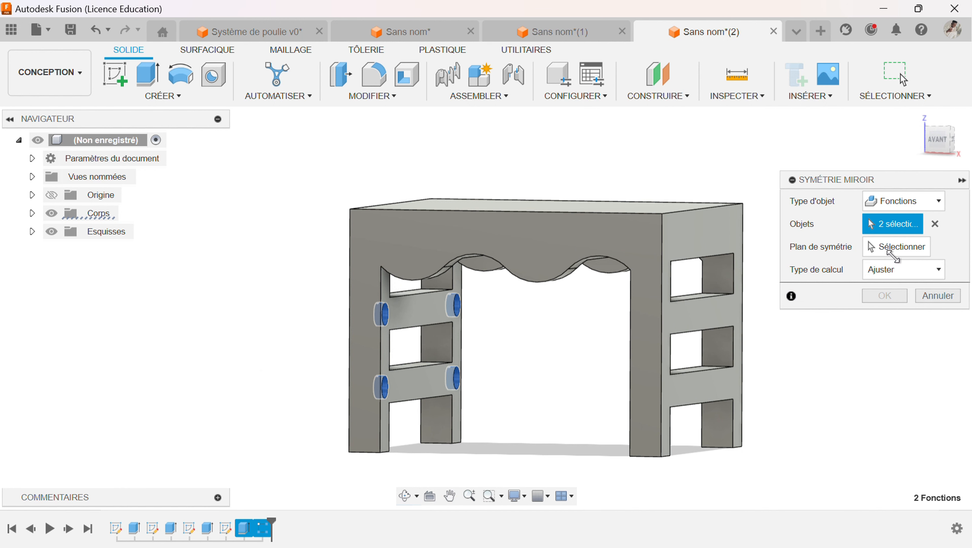
left_click(892, 249)
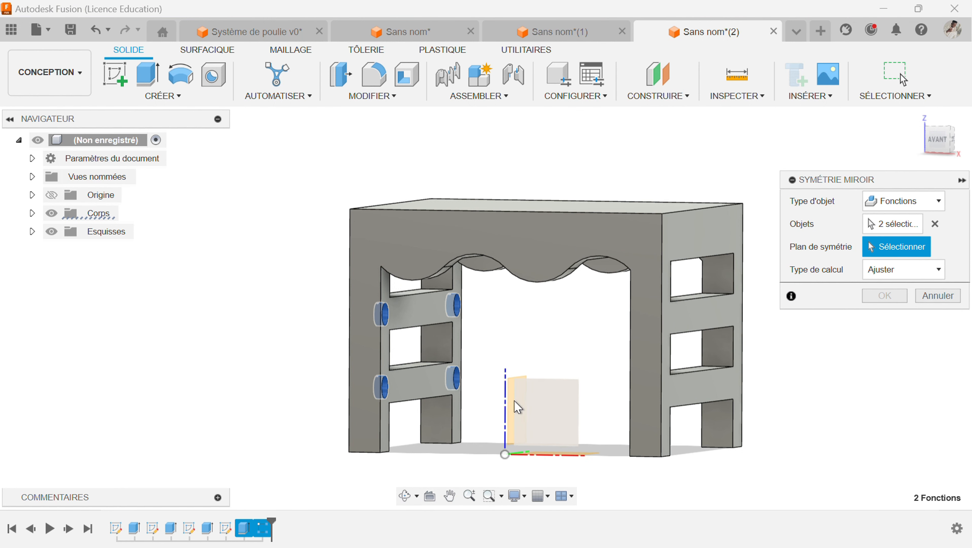
left_click(510, 407)
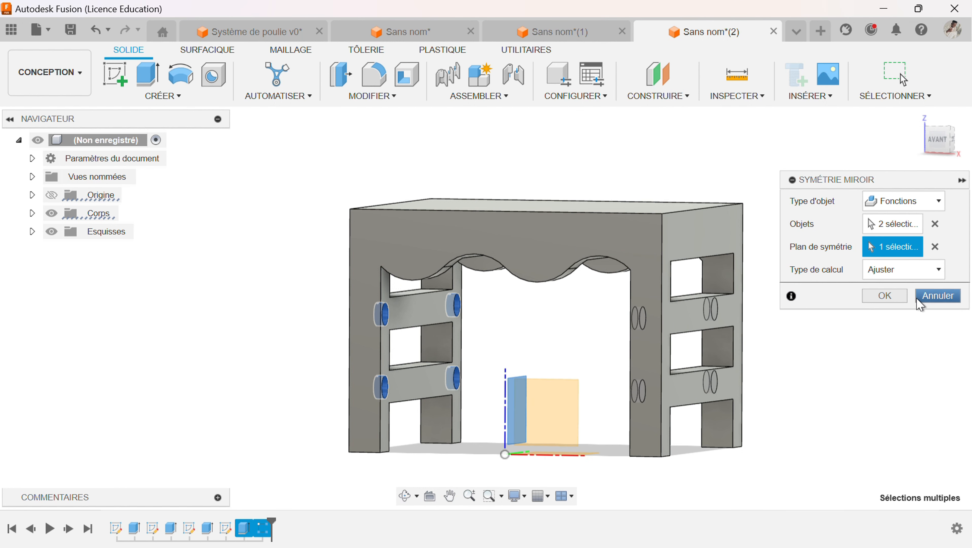
left_click(884, 295)
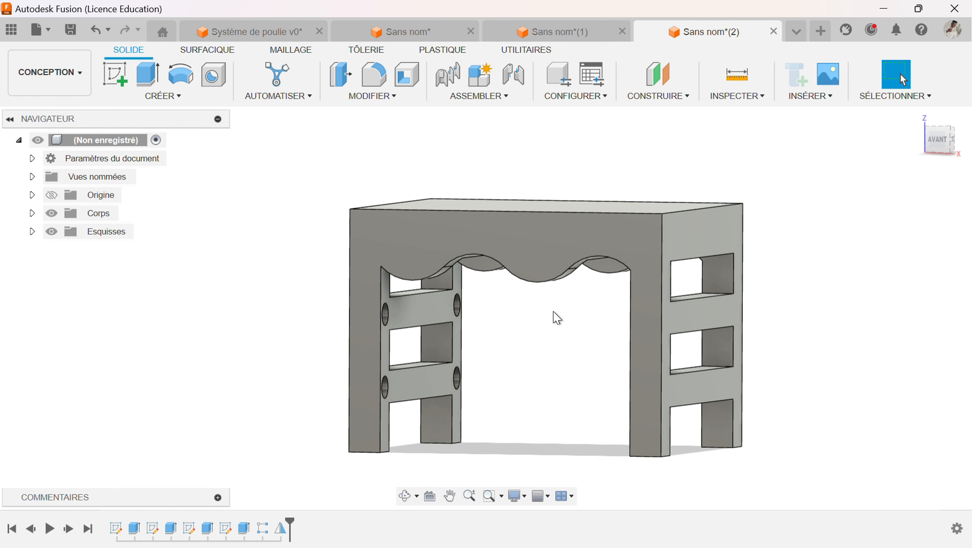
Step: Create a midplane between the stool's front face and the front leg's inner face in the uppermost side opening
middle_click_drag(467, 446, 544, 362, "shift")
left_click_drag(544, 362, 468, 351)
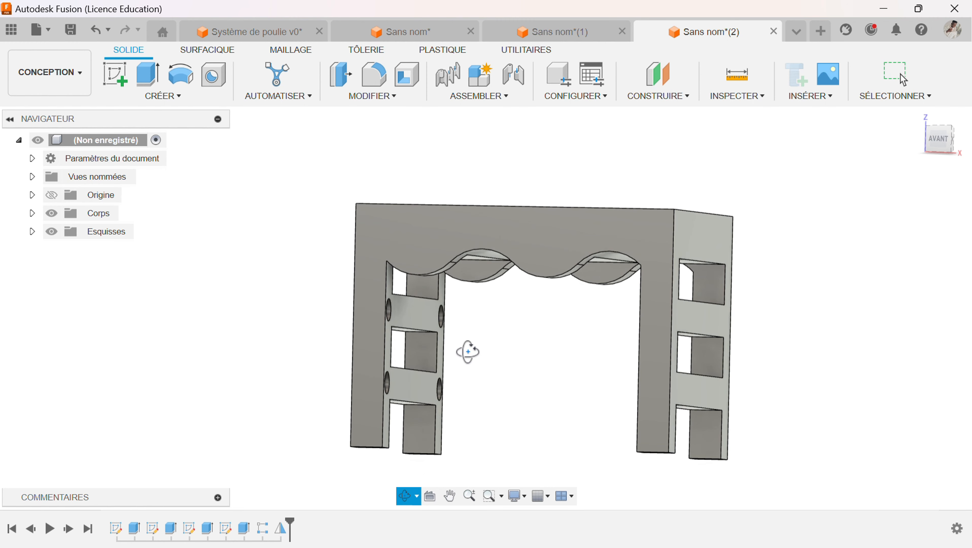
key("Escape")
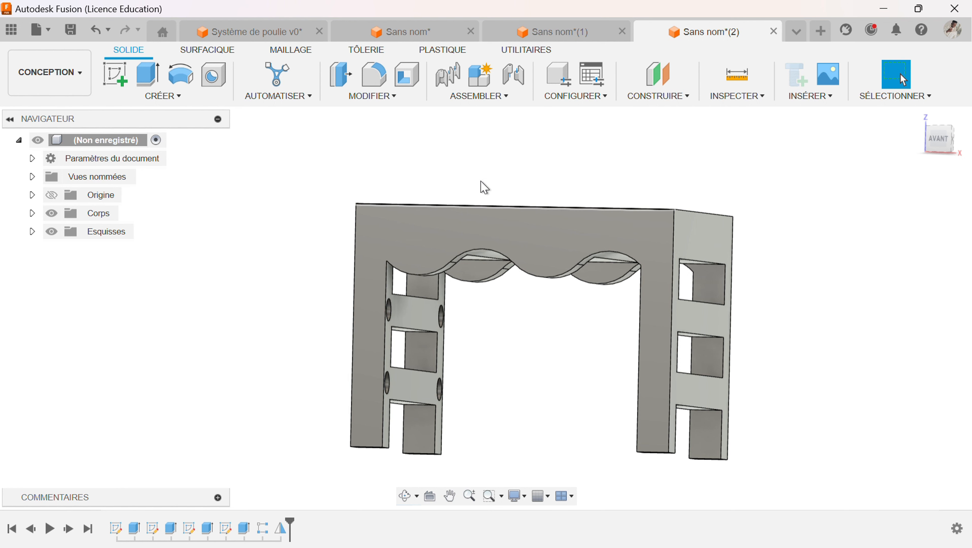
left_click(658, 95)
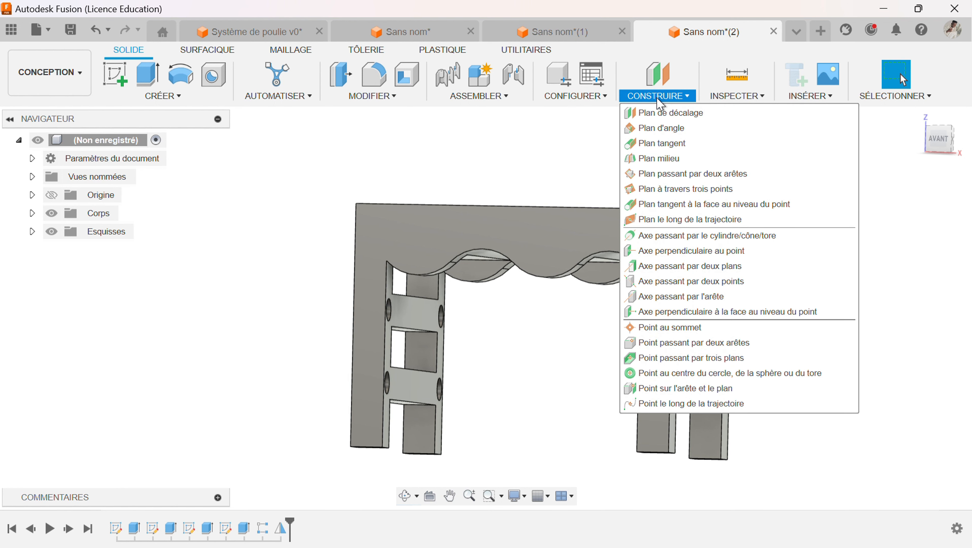
left_click(657, 162)
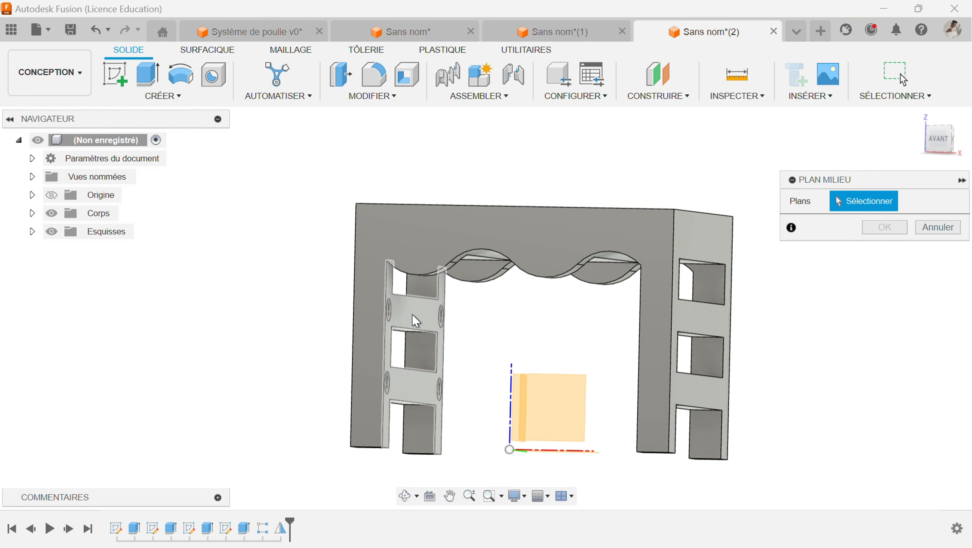
left_click(370, 353)
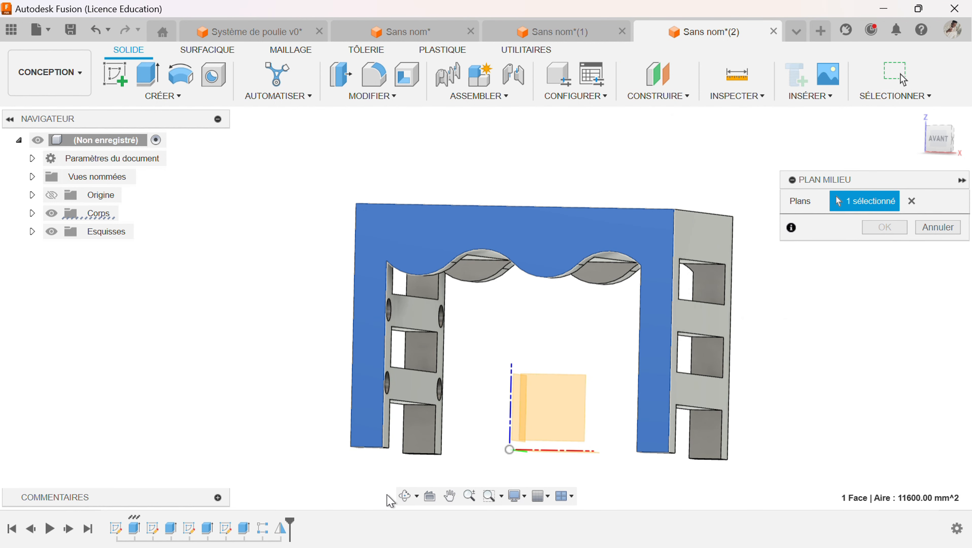
left_click(404, 496)
left_click_drag(399, 453, 218, 339)
key("Escape")
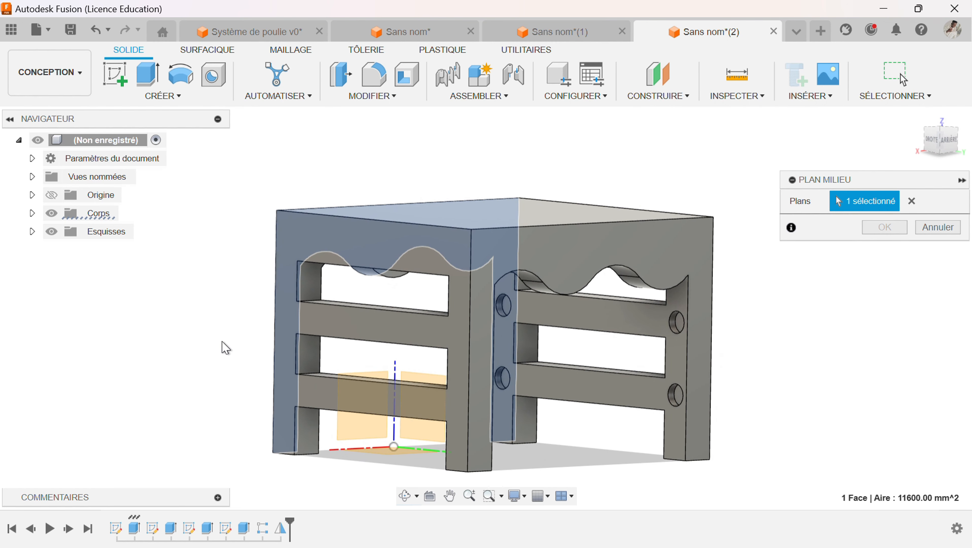
left_click(311, 282)
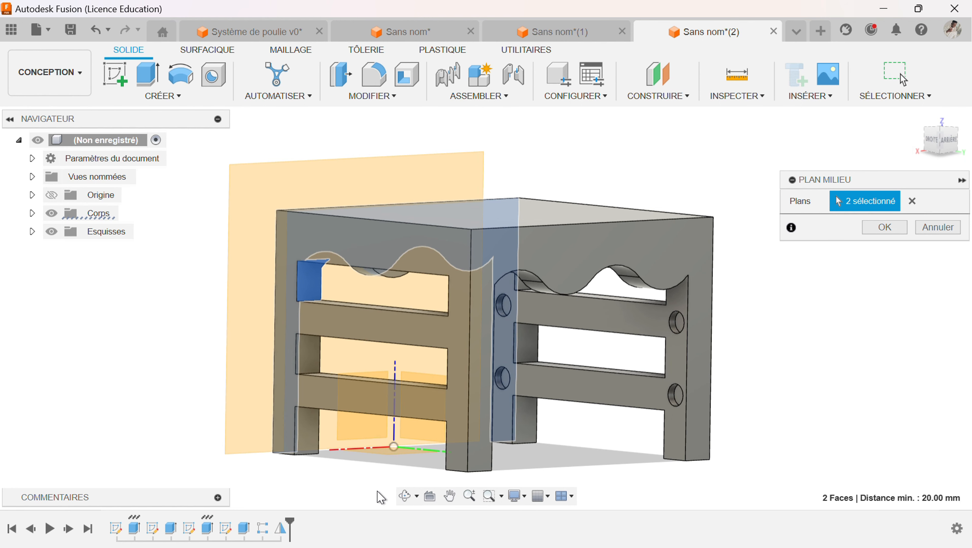
left_click(404, 496)
left_click_drag(469, 380, 627, 372)
key("Escape")
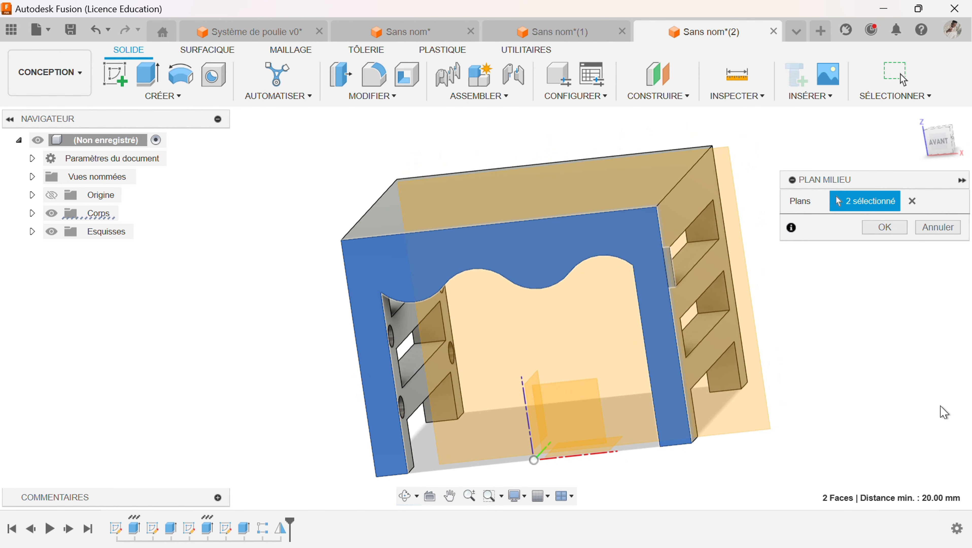
left_click(882, 229)
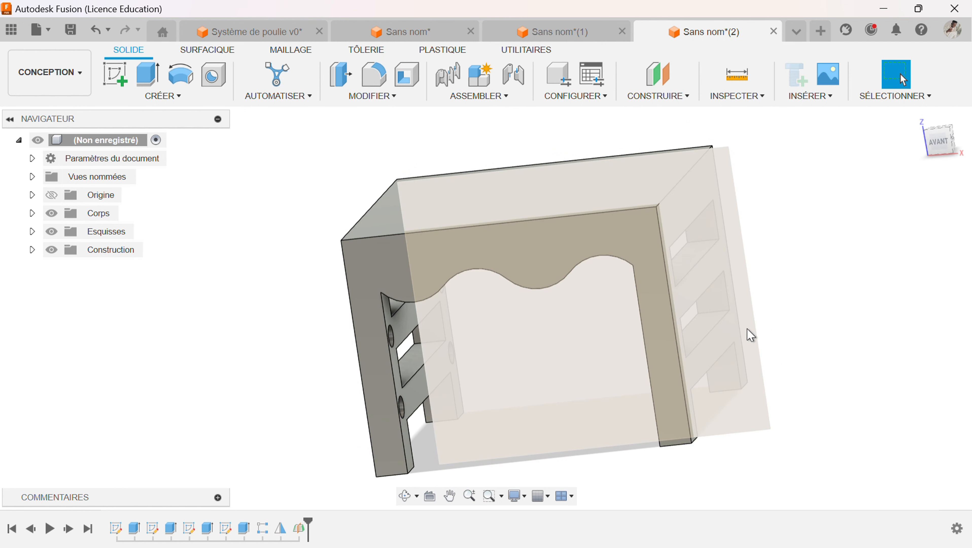
Step: Start a sketch on the midplane and draw a vertical line about 96 mm long up from the origin
left_click(745, 333)
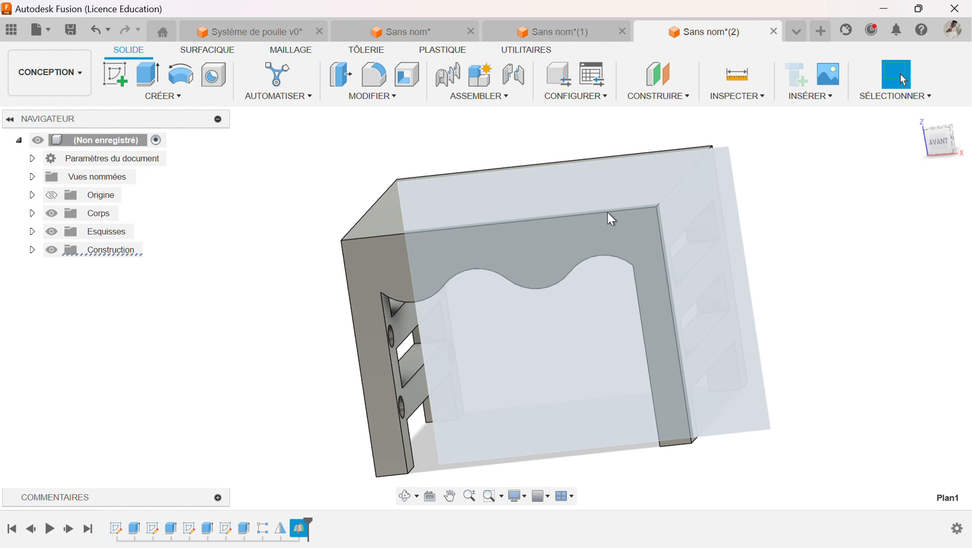
left_click(116, 79)
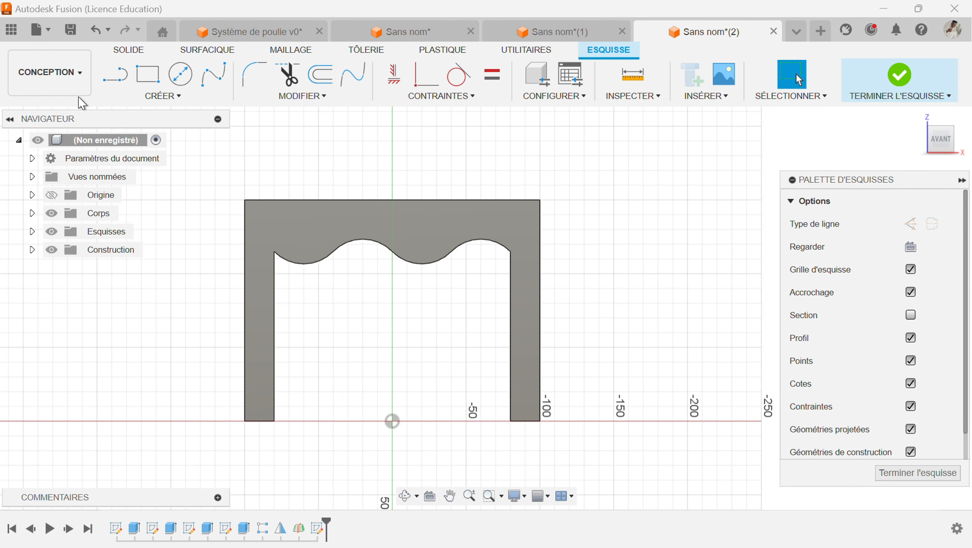
left_click(115, 75)
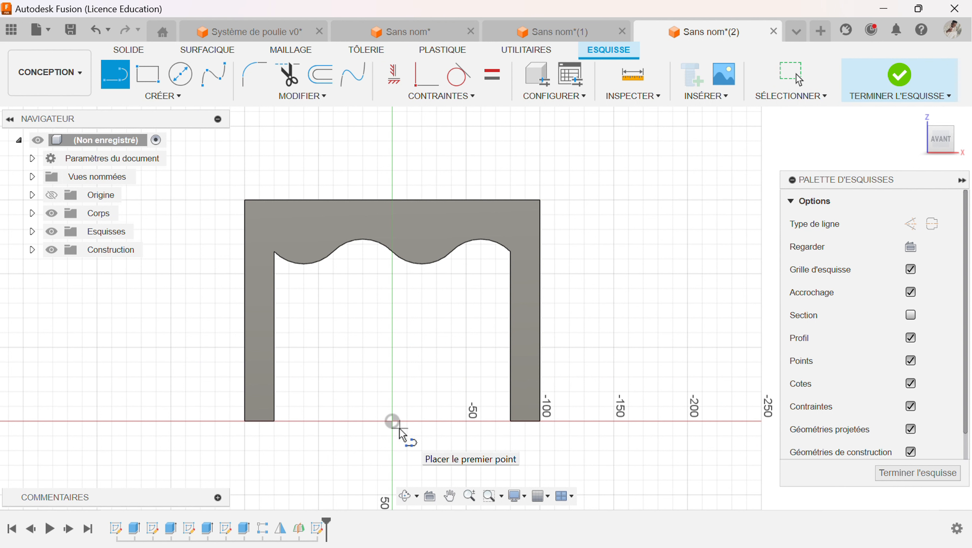
left_click(393, 422)
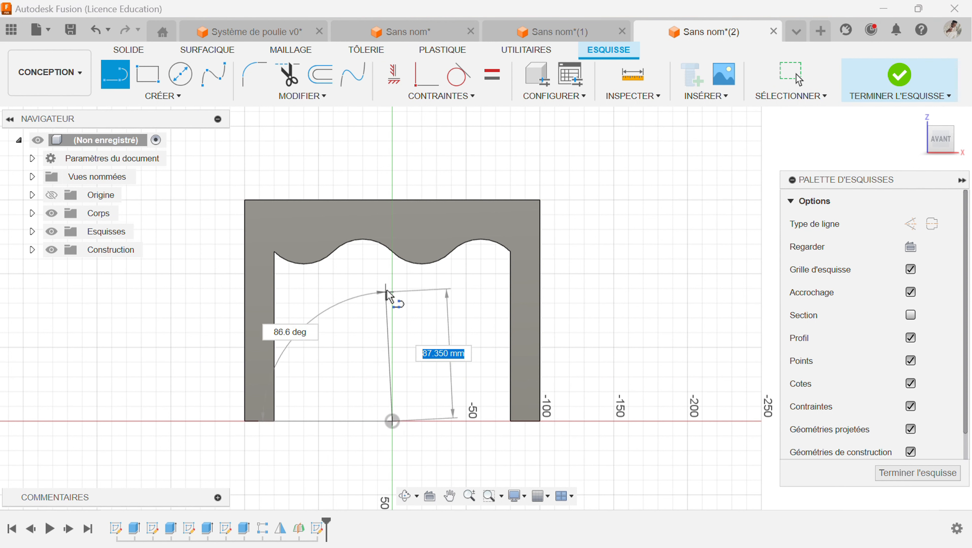
left_click(392, 278)
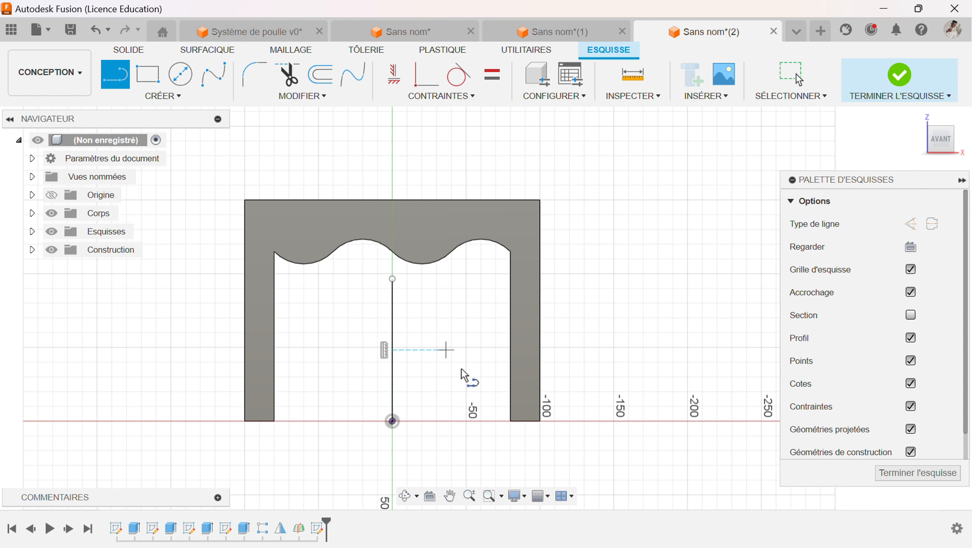
Step: Examine the round recesses on the stool's inner side in relation to the sketched vertical line
left_click(404, 496)
left_click_drag(435, 386, 459, 374)
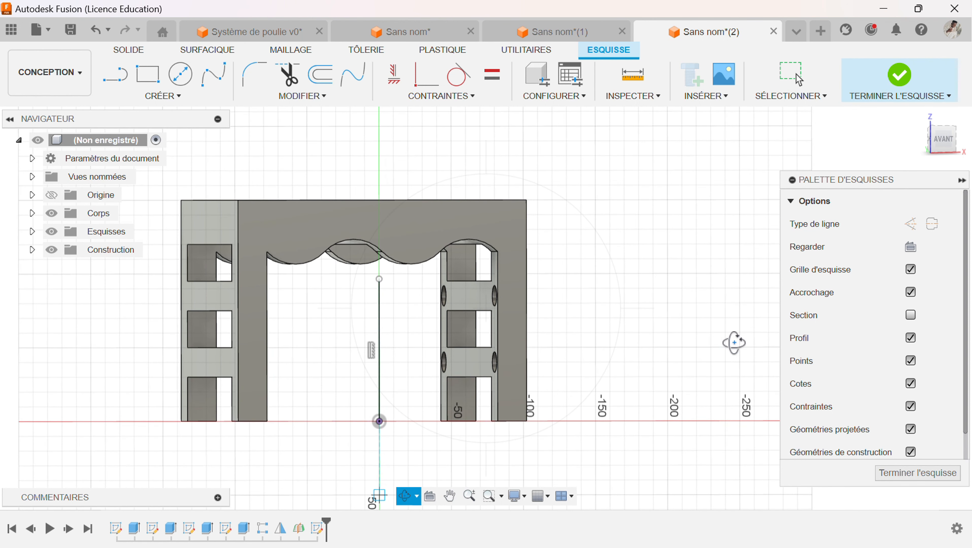
key("l")
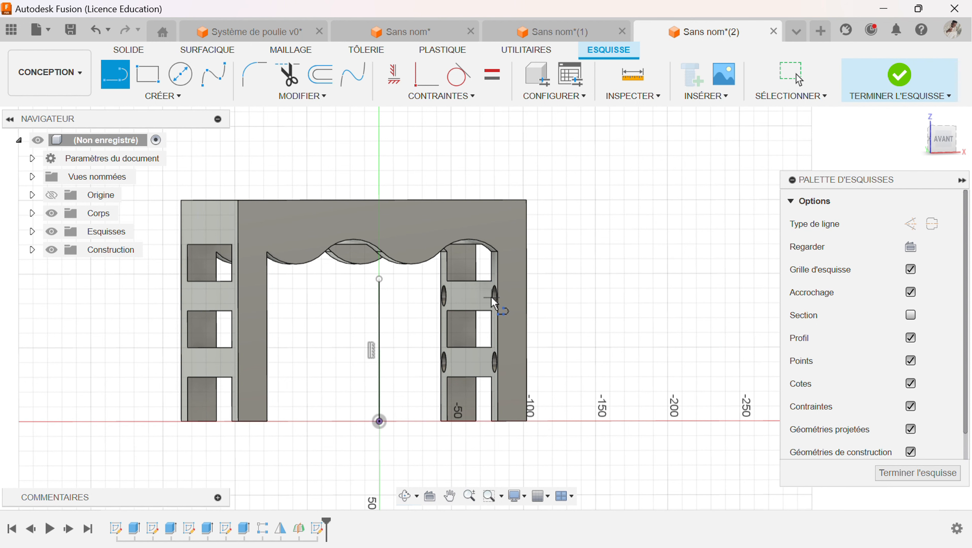
left_click(404, 495)
left_click_drag(460, 337, 507, 337)
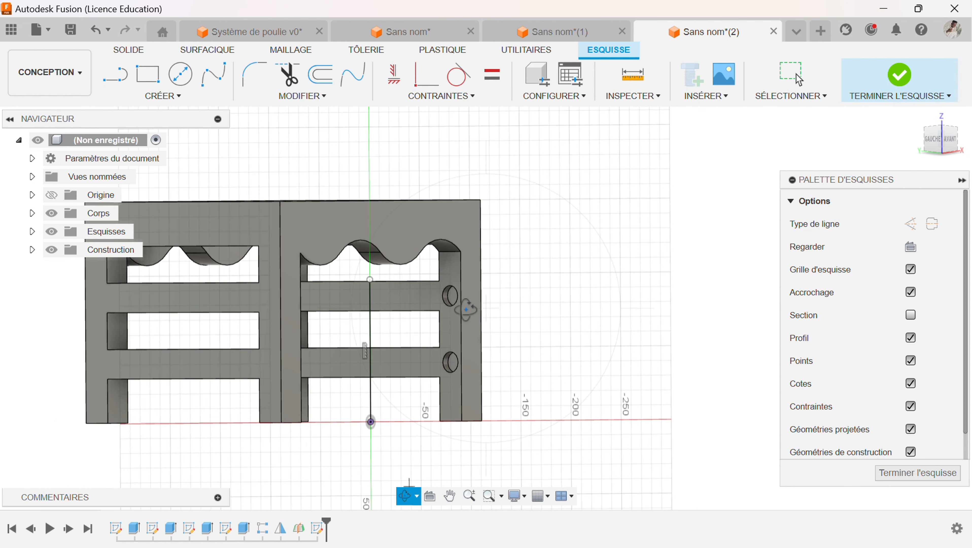
key("l")
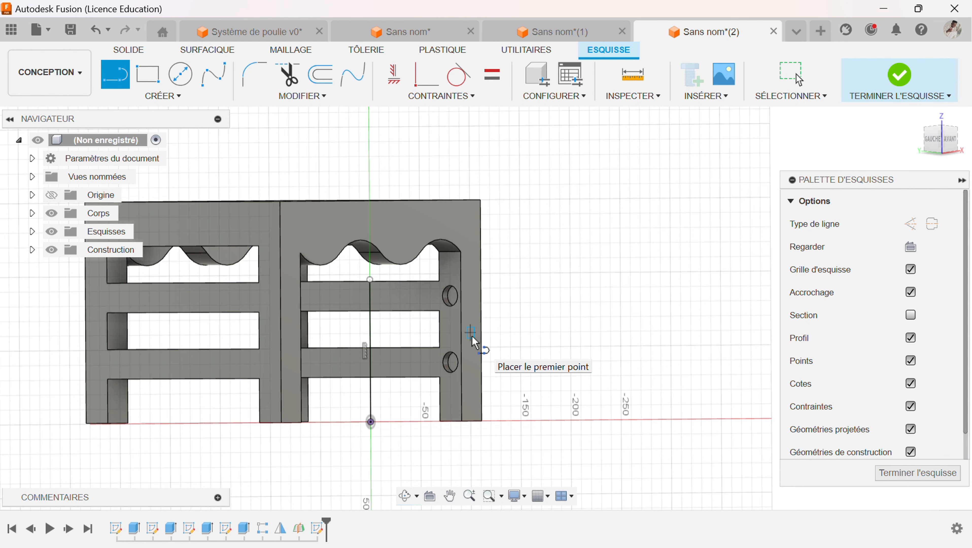
left_click(950, 141)
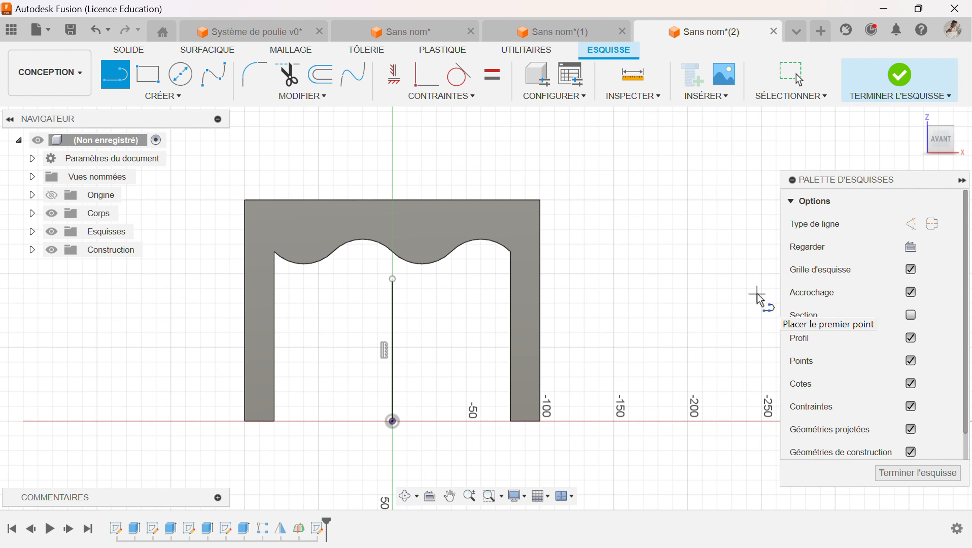
key("Escape")
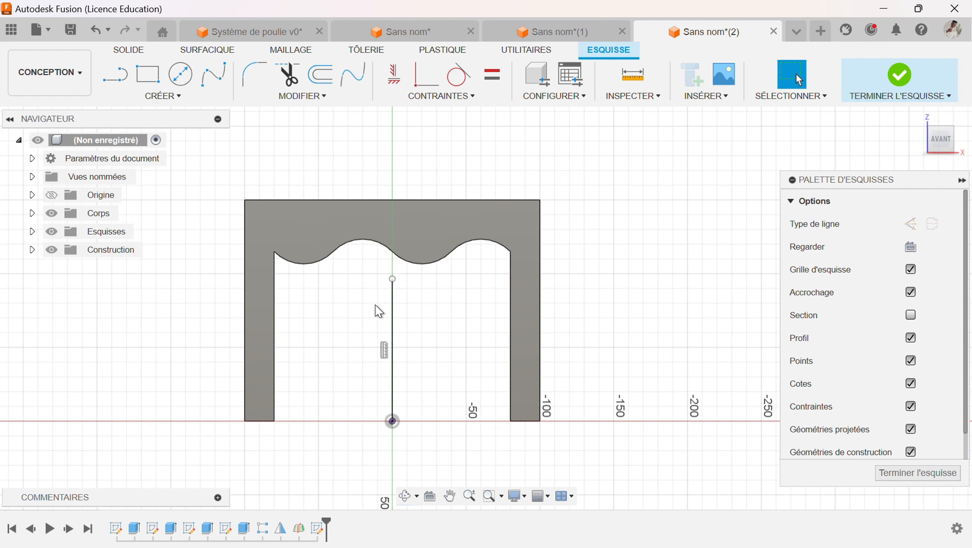
Step: Convert the vertical line from the origin into a construction line
left_click(392, 324)
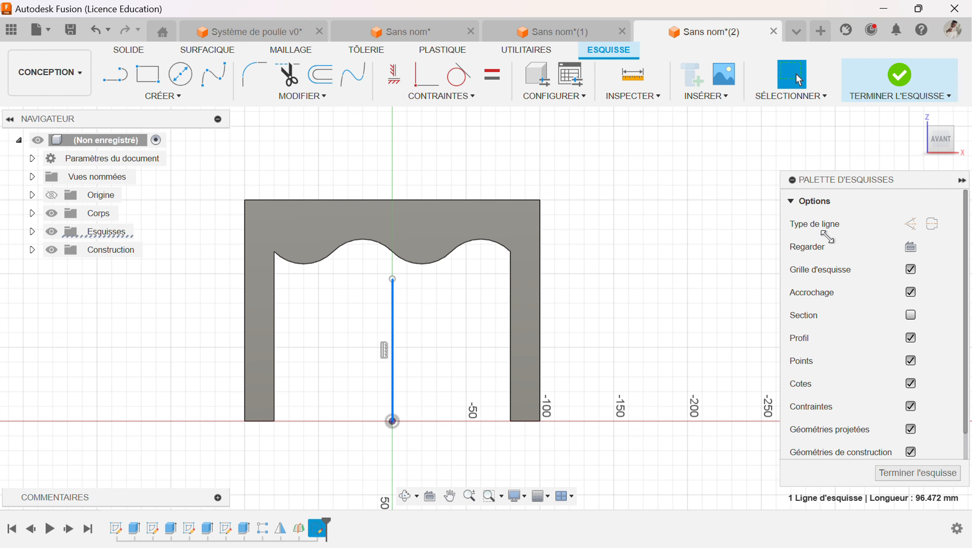
left_click(910, 223)
left_click(703, 332)
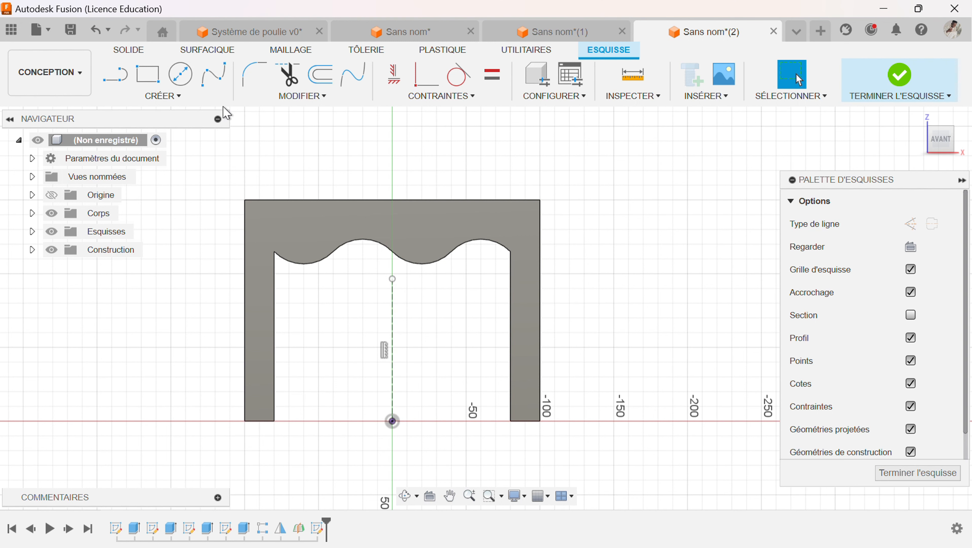
Step: Project the circular edge of the upper recess nearest the front leg into the sketch, keeping the projection link
left_click(181, 97)
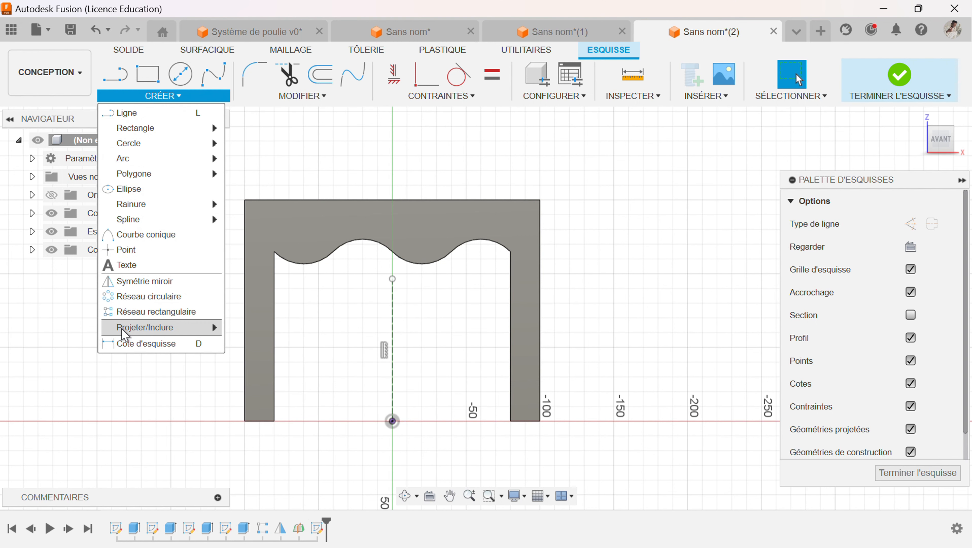
mouse_move(165, 333)
left_click(243, 330)
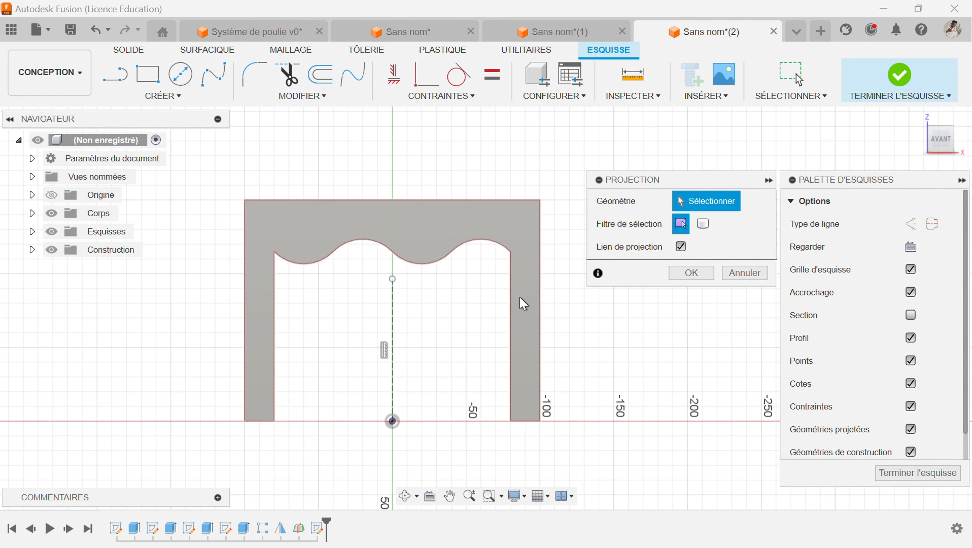
left_click(402, 498)
left_click_drag(414, 345, 437, 321)
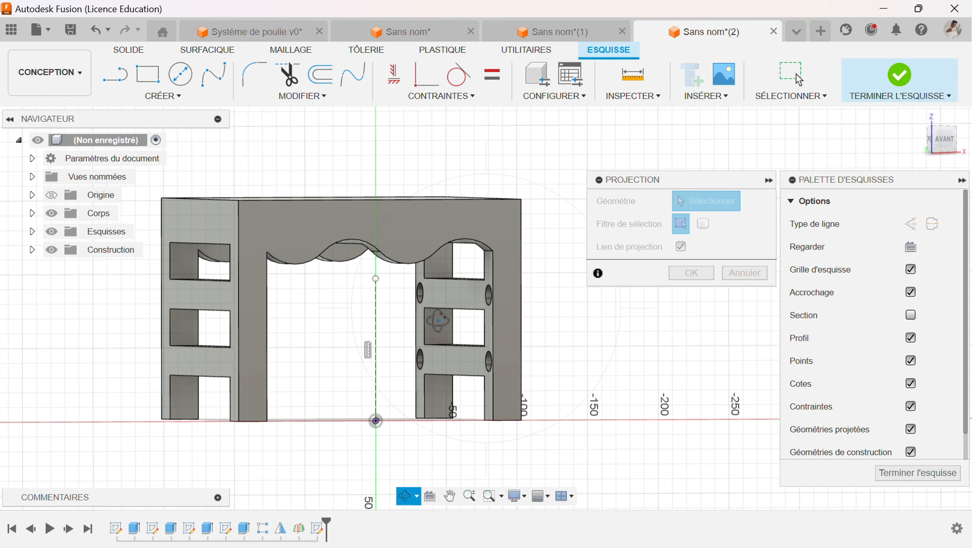
key("Escape")
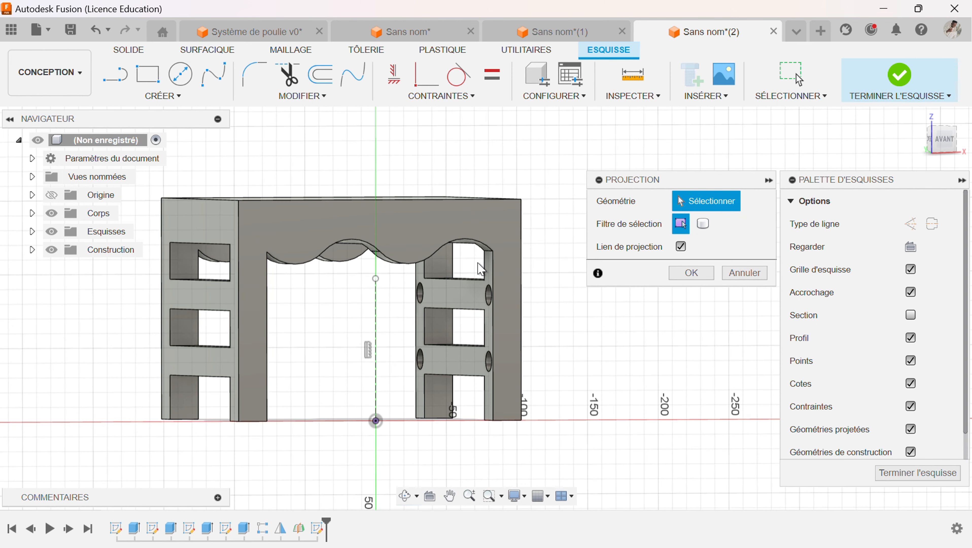
left_click(488, 296)
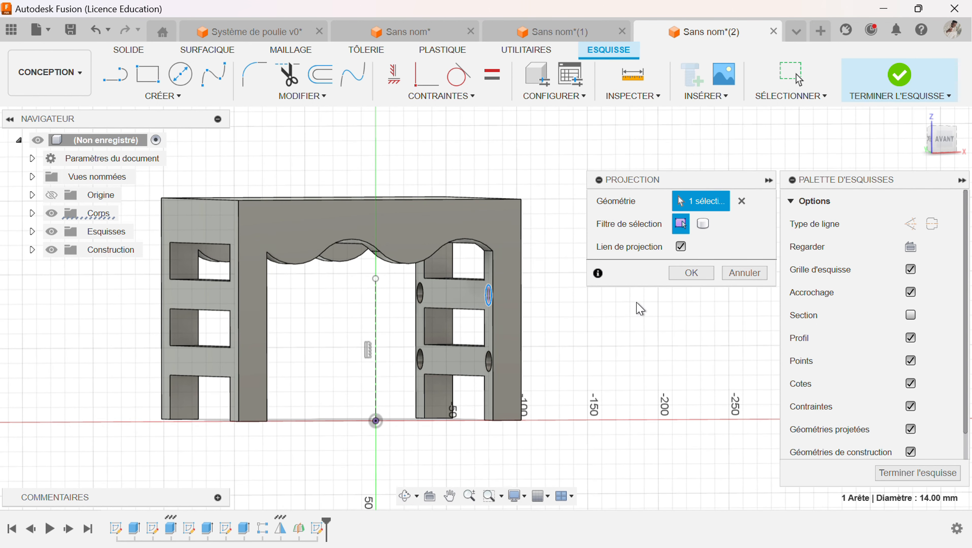
left_click(691, 273)
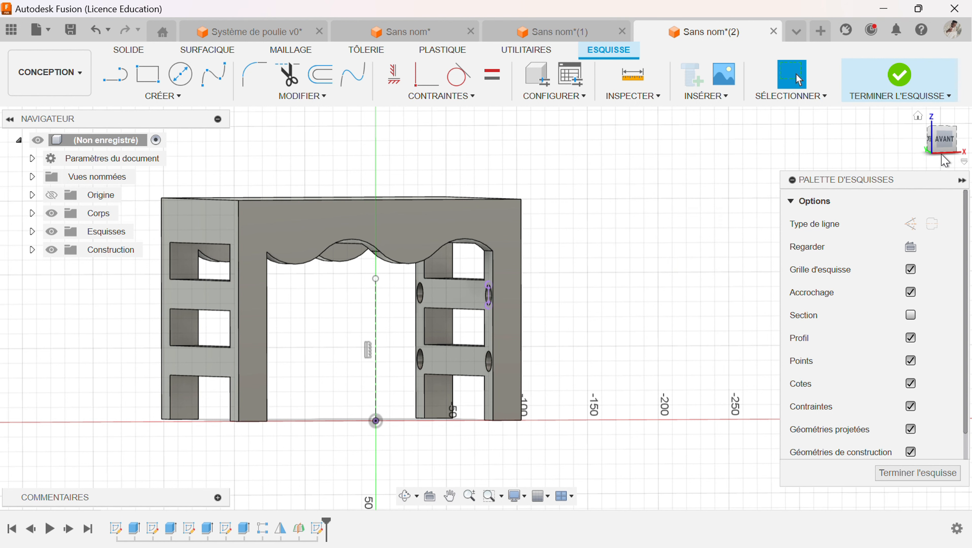
Step: Start a line from the upper projected point of the recess on the leg's inner edge
left_click(945, 140)
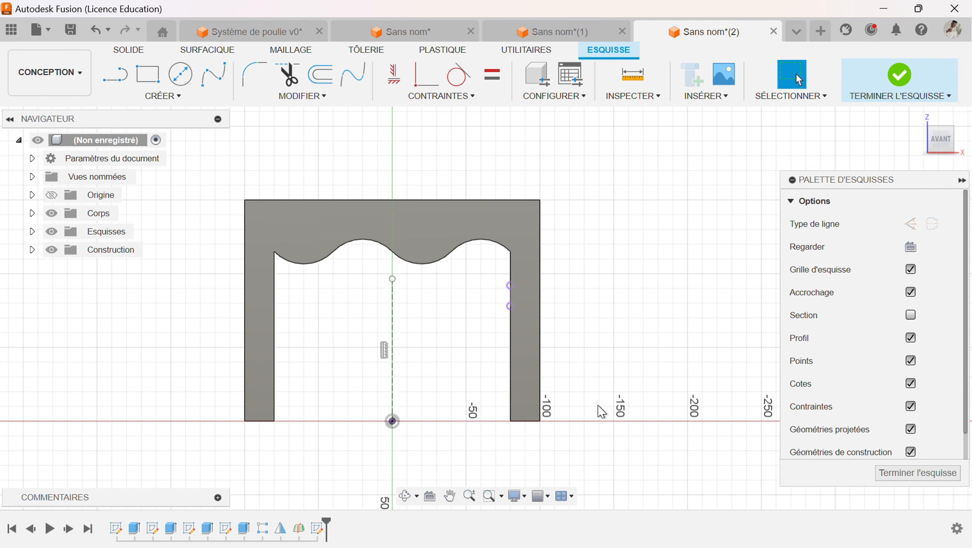
scroll(535, 293, "up", 4)
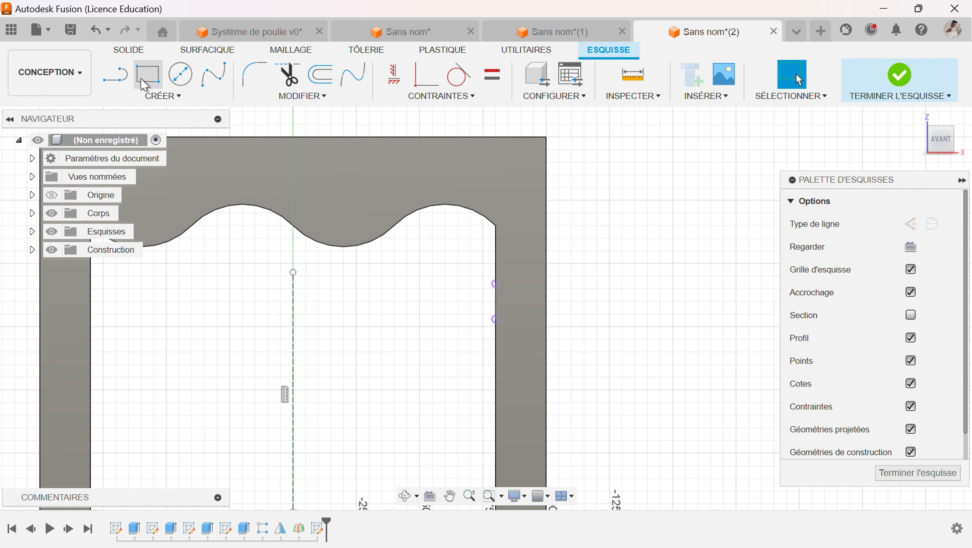
left_click(115, 74)
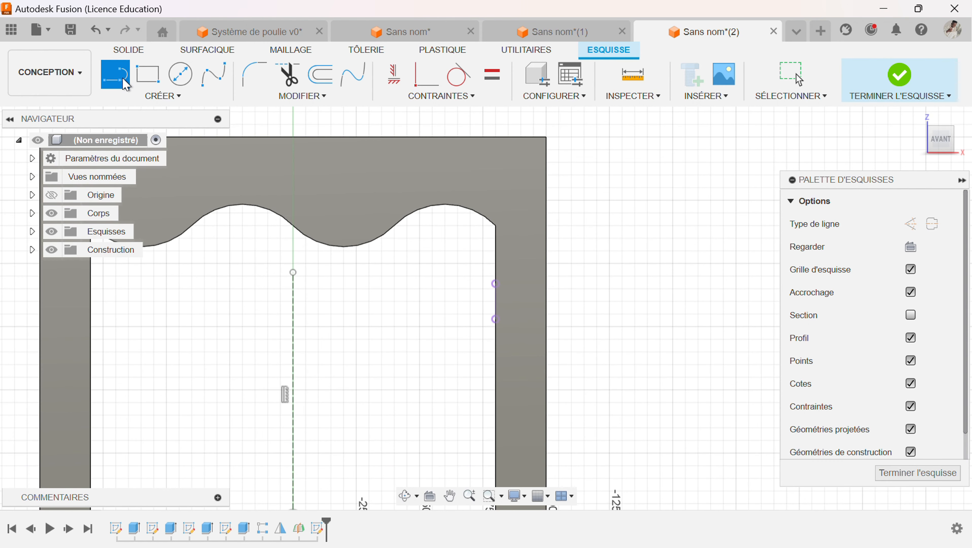
left_click(495, 284)
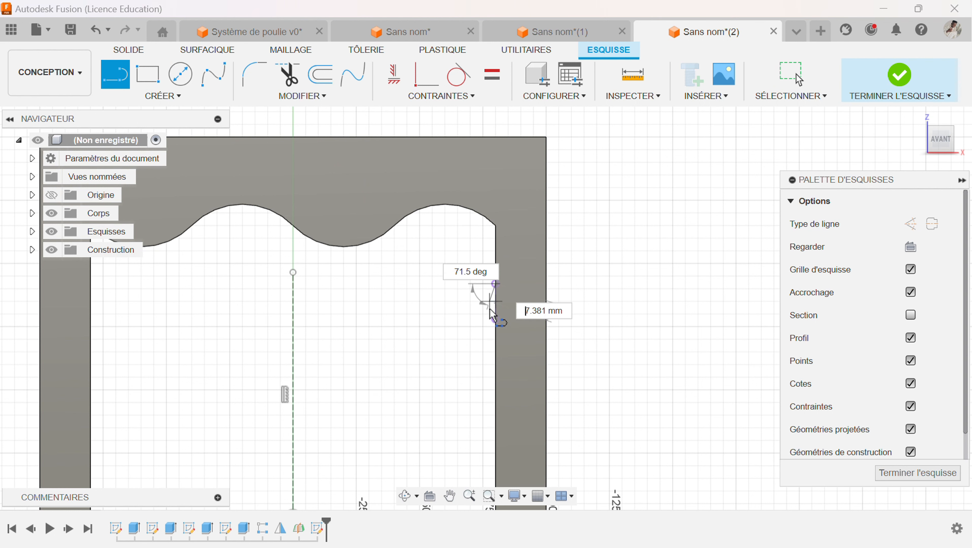
Step: Finish the 14 mm vertical line on the right post's inner edge and turn it into a construction line
left_click(495, 319)
key("Escape")
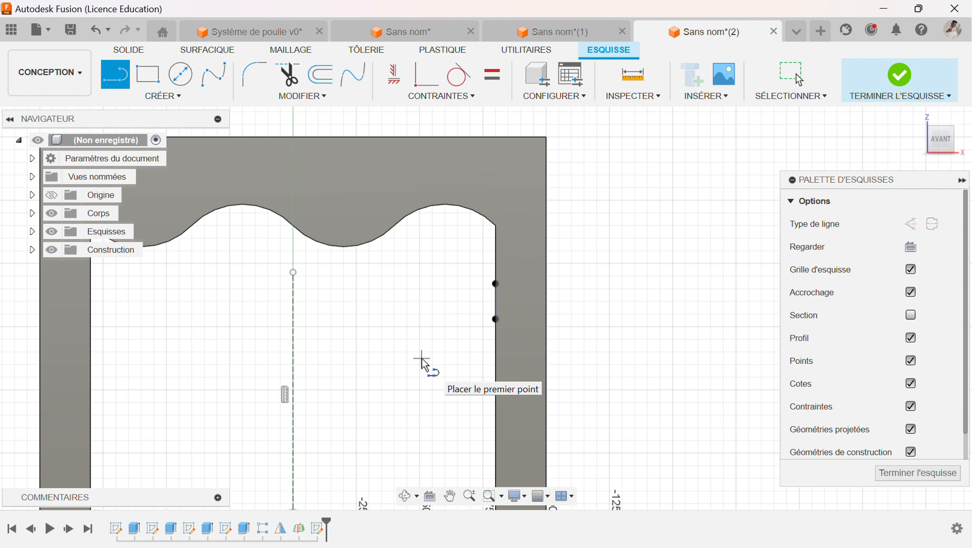
key("Escape")
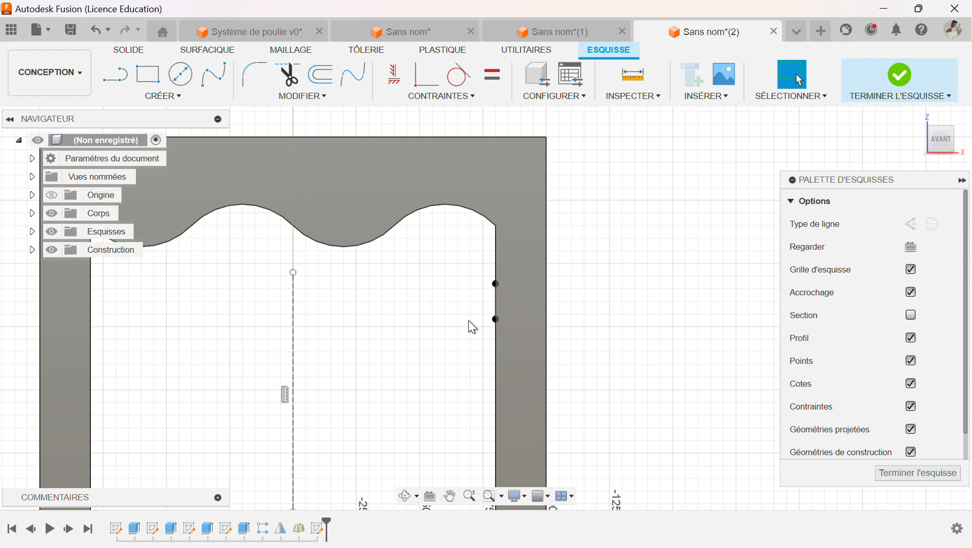
left_click(496, 306)
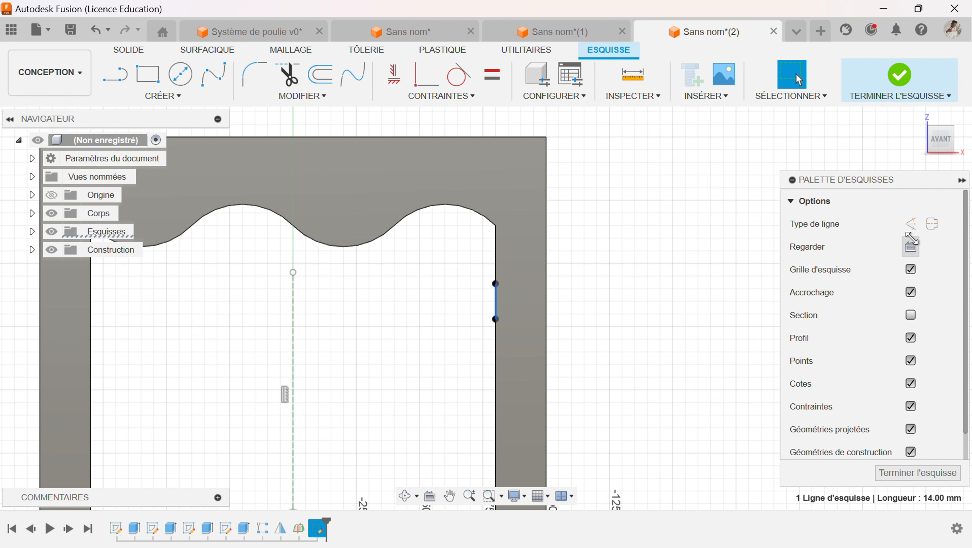
left_click(911, 224)
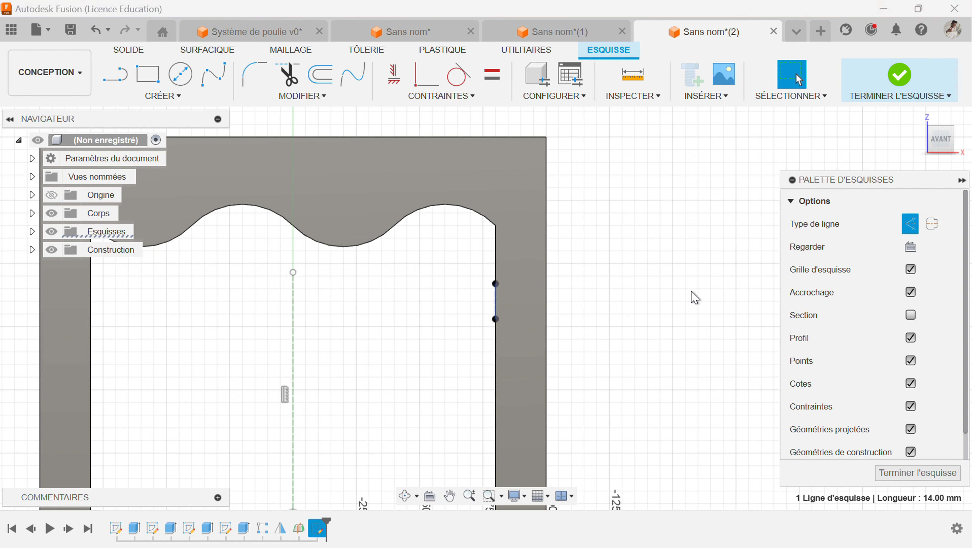
left_click(620, 326)
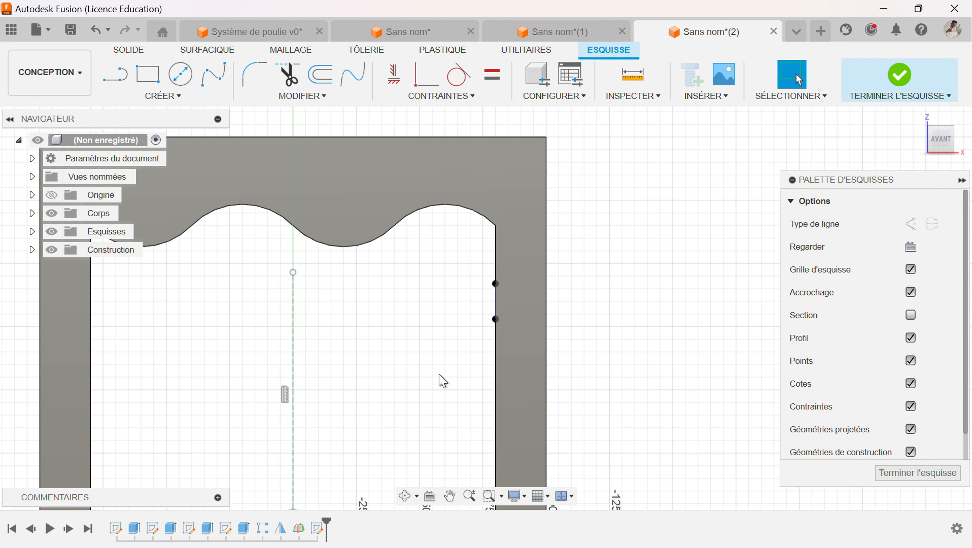
Step: Draw an outline from inside the right post, level with the construction line's midpoint, towards the centre, including a raised rectangular tab about 5 mm wide
key("l")
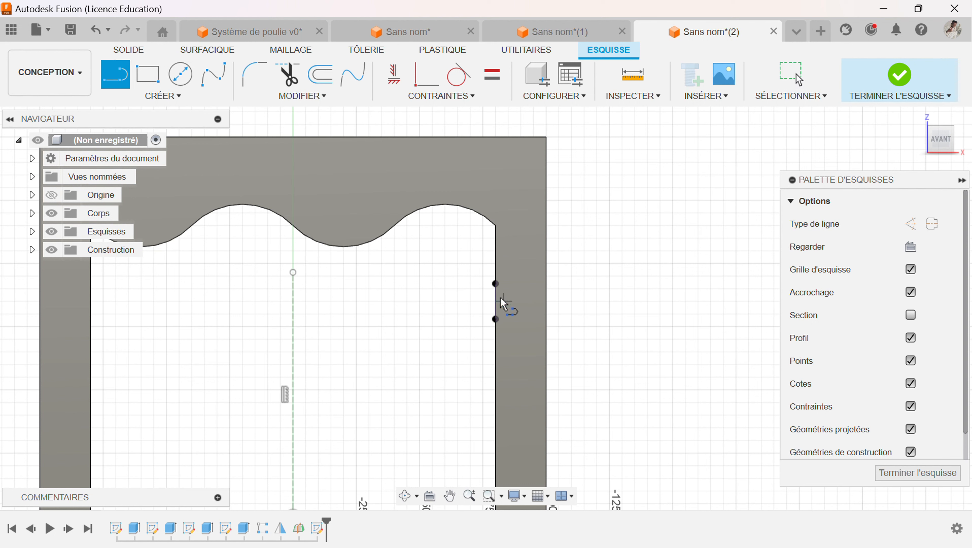
left_click(514, 302)
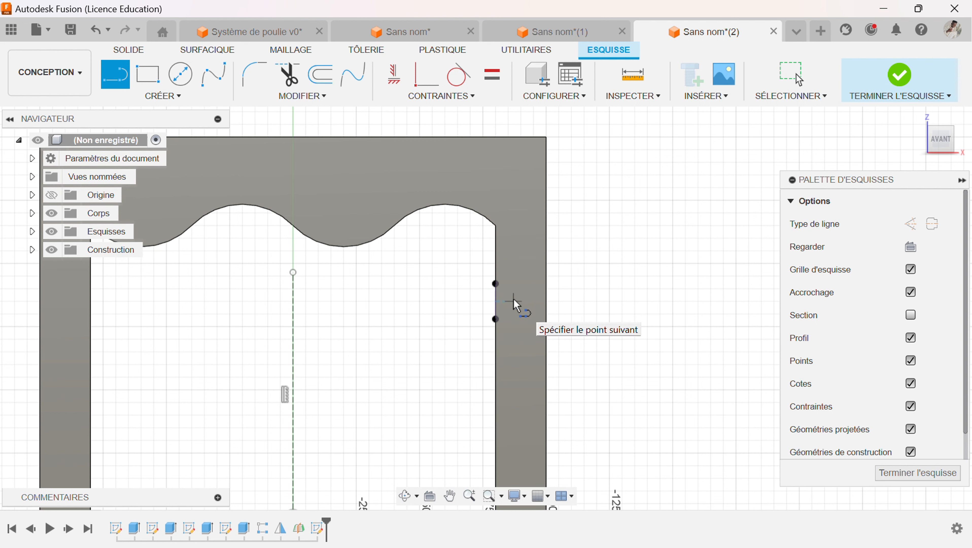
left_click(513, 285)
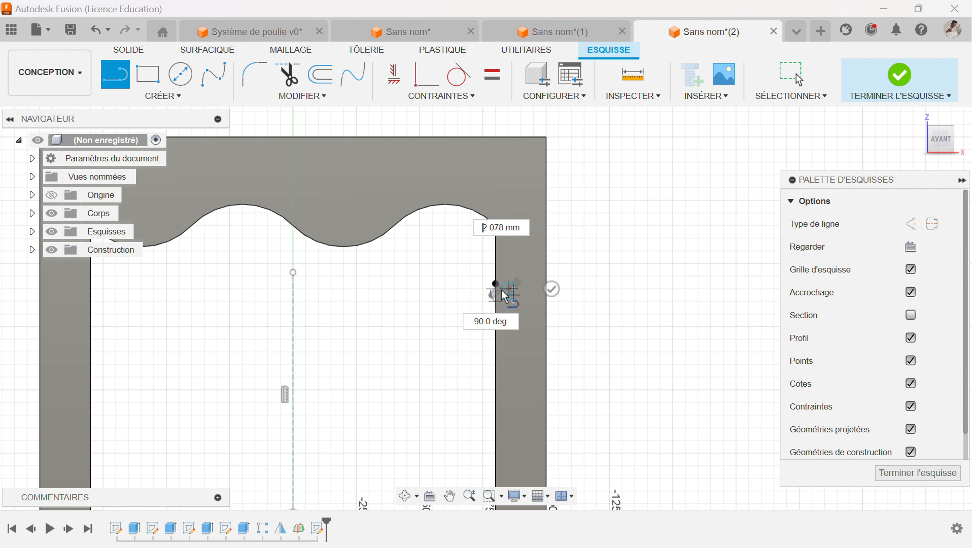
left_click(445, 288)
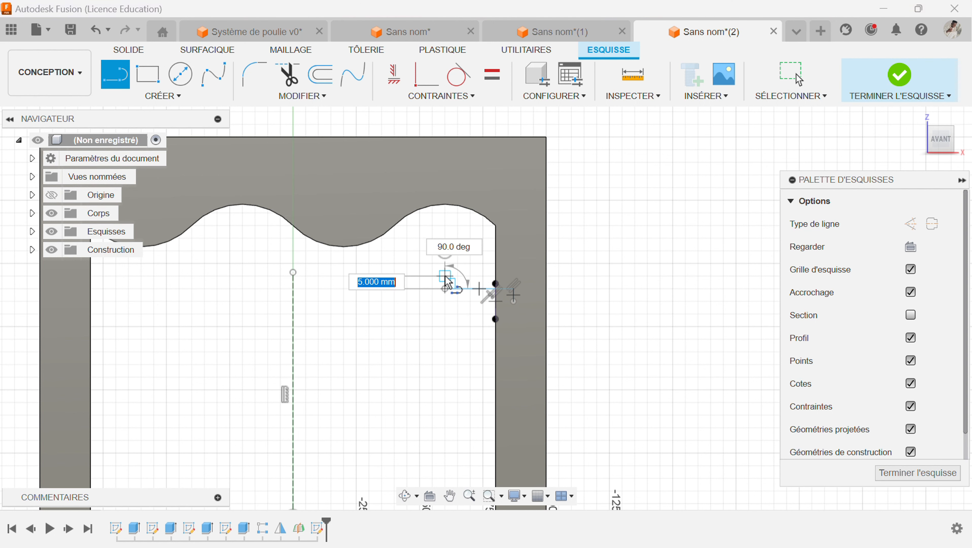
left_click(444, 271)
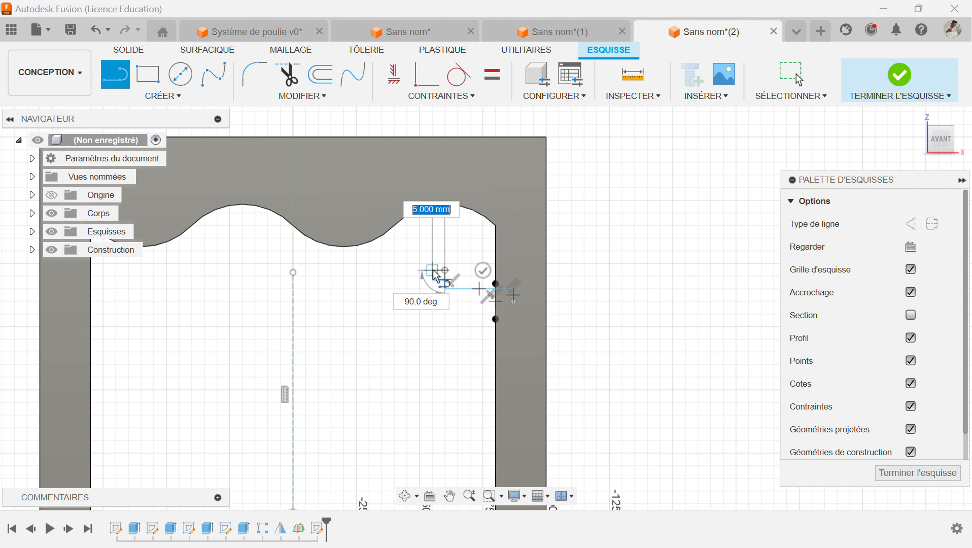
left_click(432, 270)
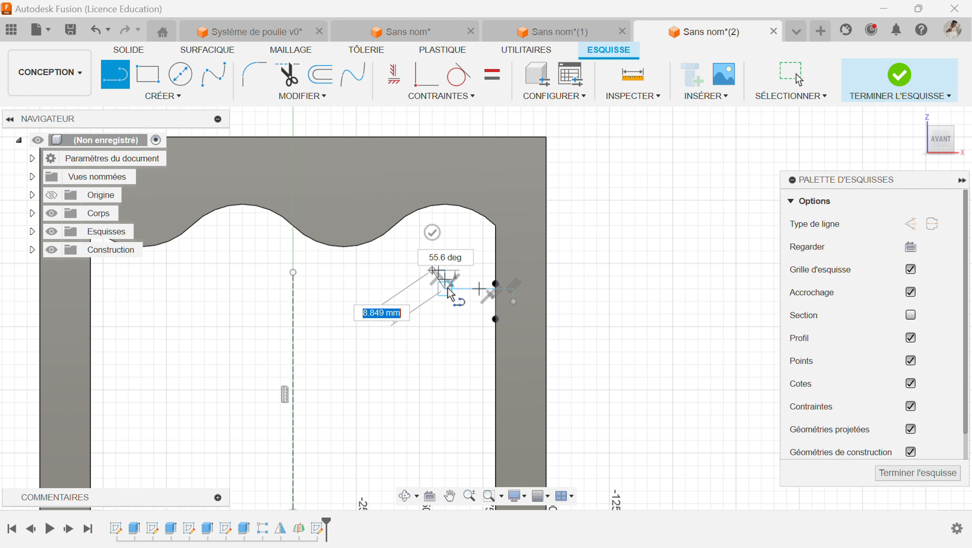
left_click(432, 287)
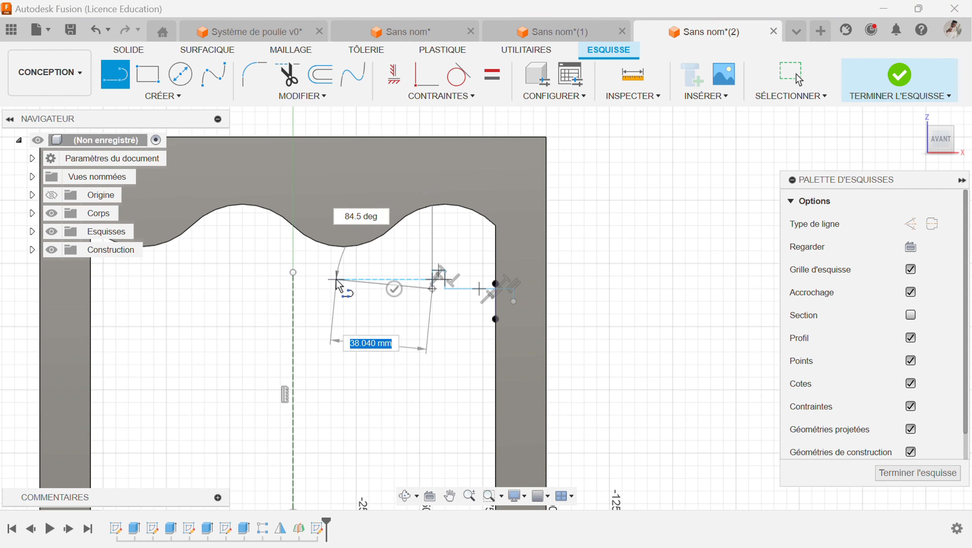
Step: Continue the outline from the tab with a sloped line about 38 mm long, followed by a raised notch and step ending on the central axis
left_click(335, 281)
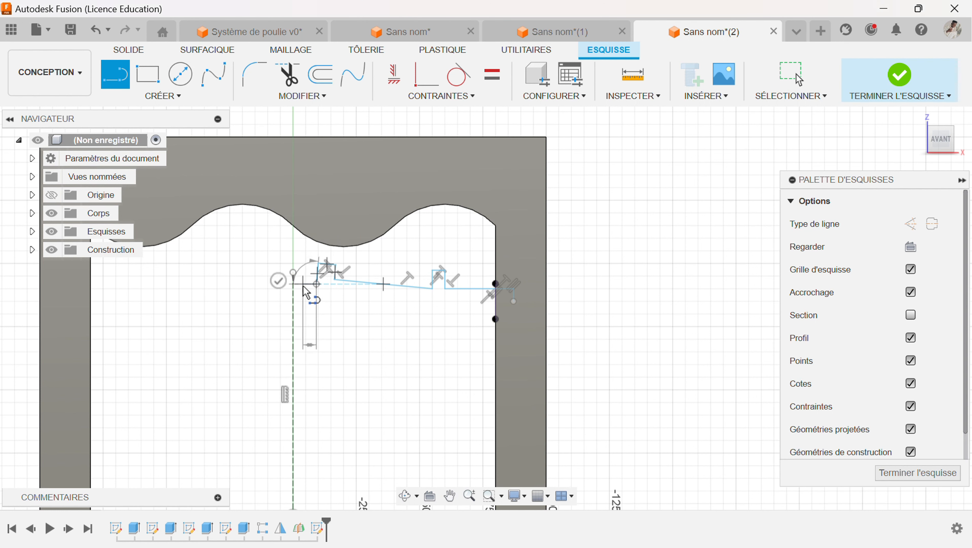
left_click(304, 265)
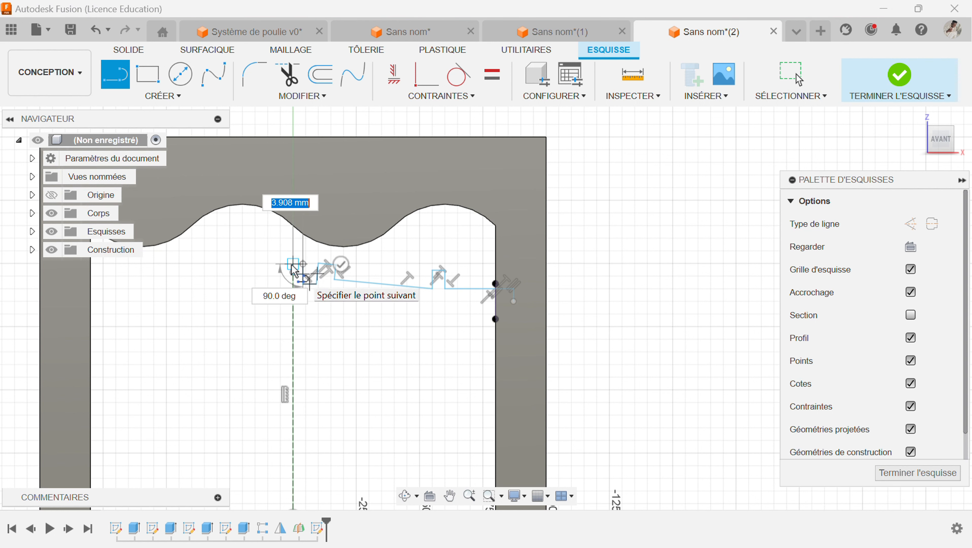
left_click(292, 265)
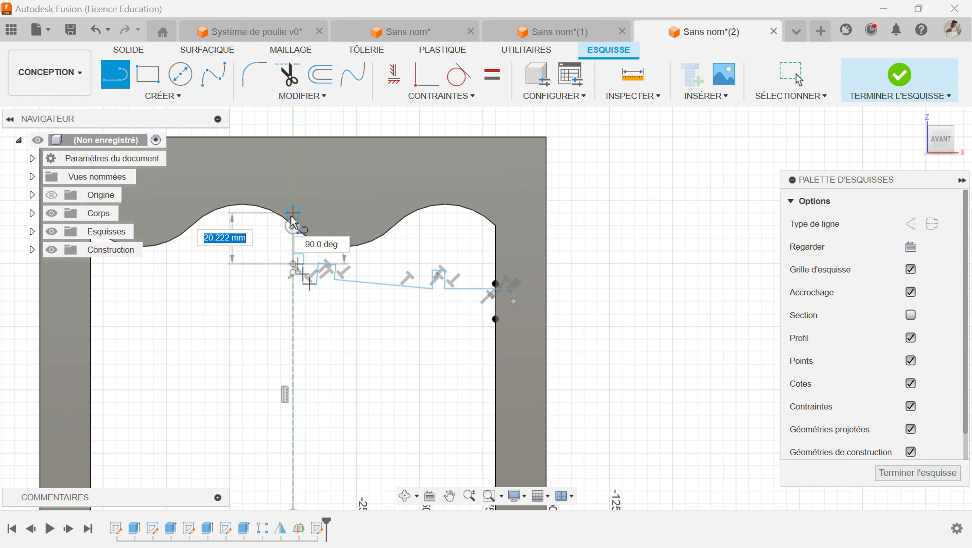
key("Escape")
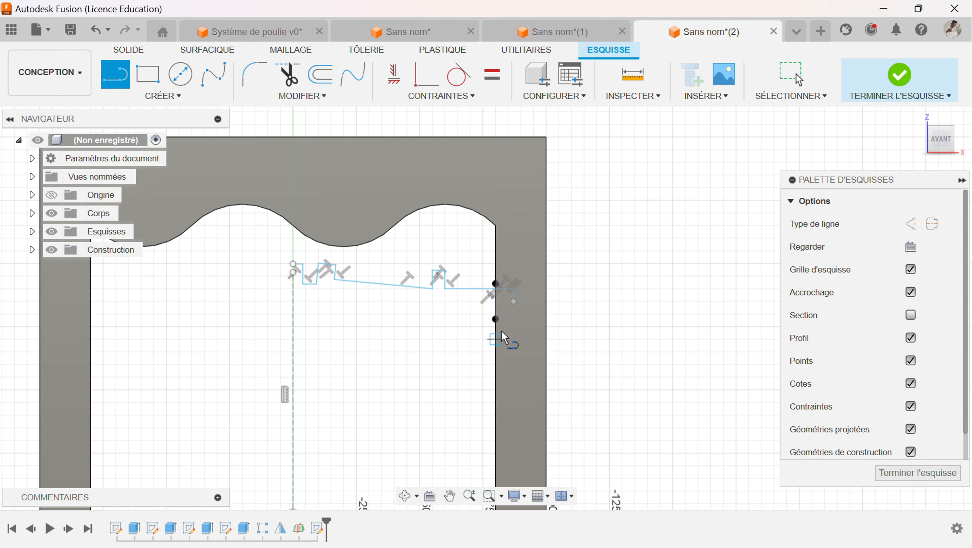
Step: Close the outline with a horizontal lower line from the right post to the central axis and a vertical line along the axis
scroll(502, 336, "up", 4)
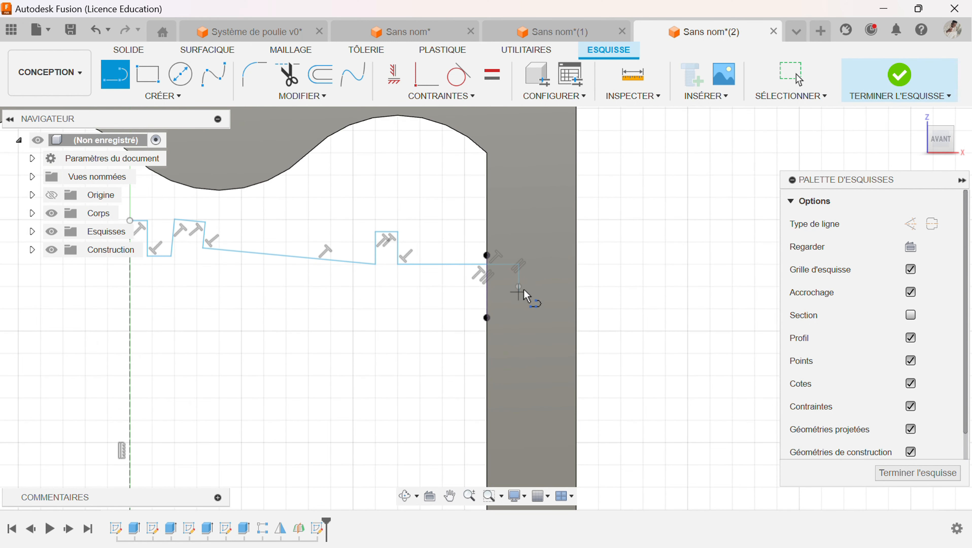
mouse_move(519, 286)
left_mouse_down()
mouse_move(353, 311)
mouse_move(132, 291)
left_mouse_up()
scroll(132, 291, "down", 5)
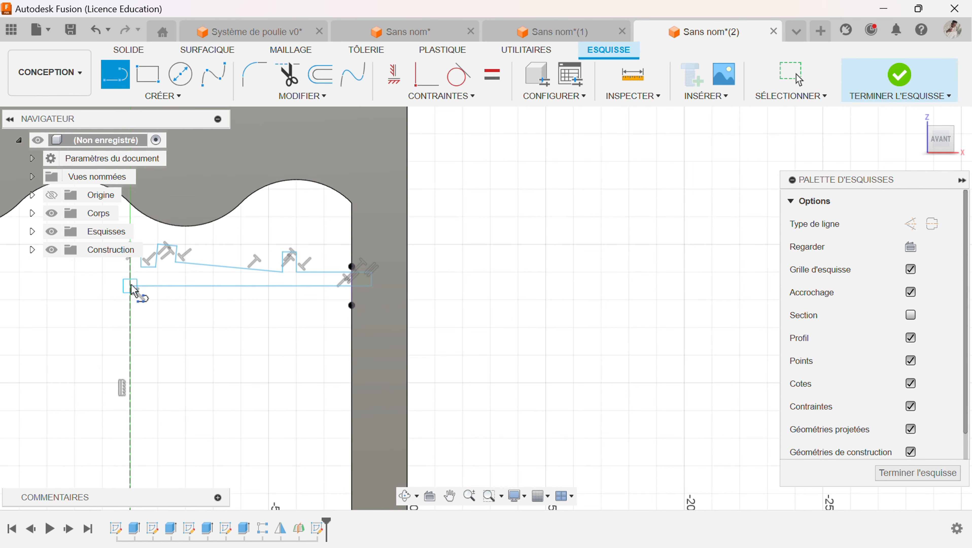
middle_click_drag(132, 290, 267, 305)
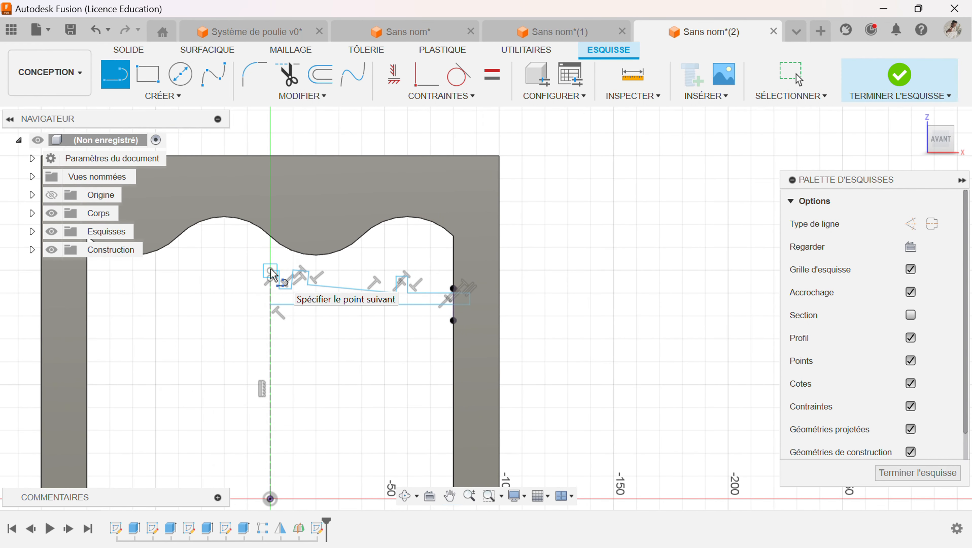
left_click(270, 304)
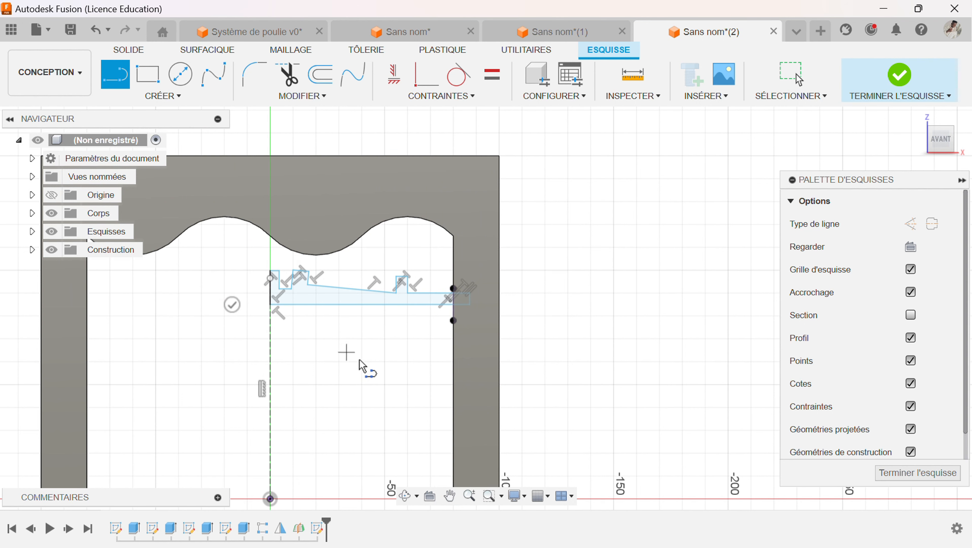
scroll(397, 318, "up", 5)
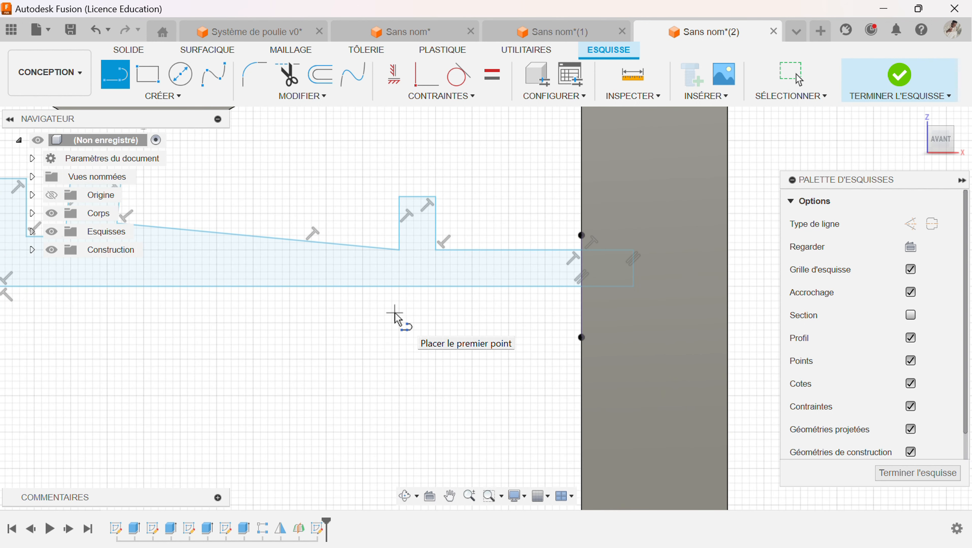
scroll(397, 318, "down", 3)
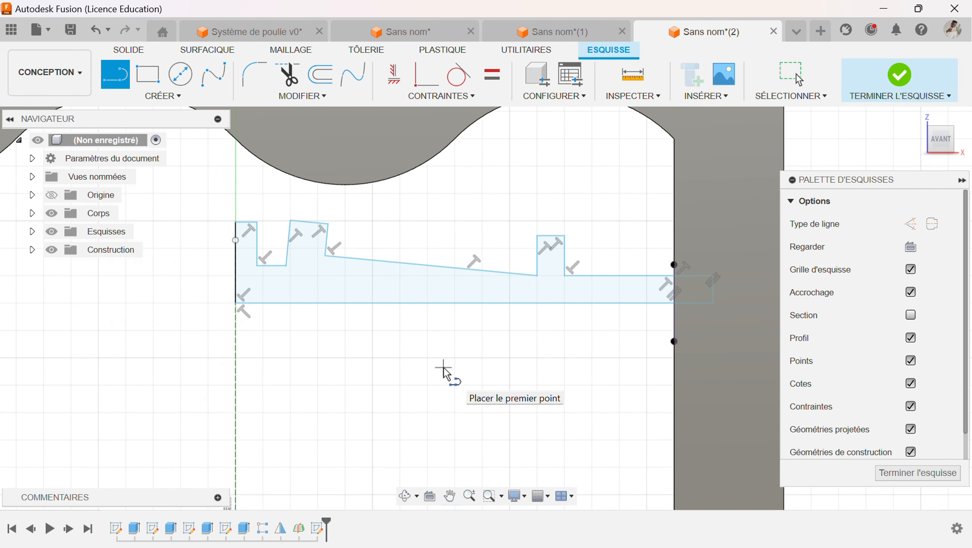
key("Escape")
Step: Delete the notched segments between the sloped line and the central axis, along with the vertical closing line on the axis
scroll(366, 183, "up", 2)
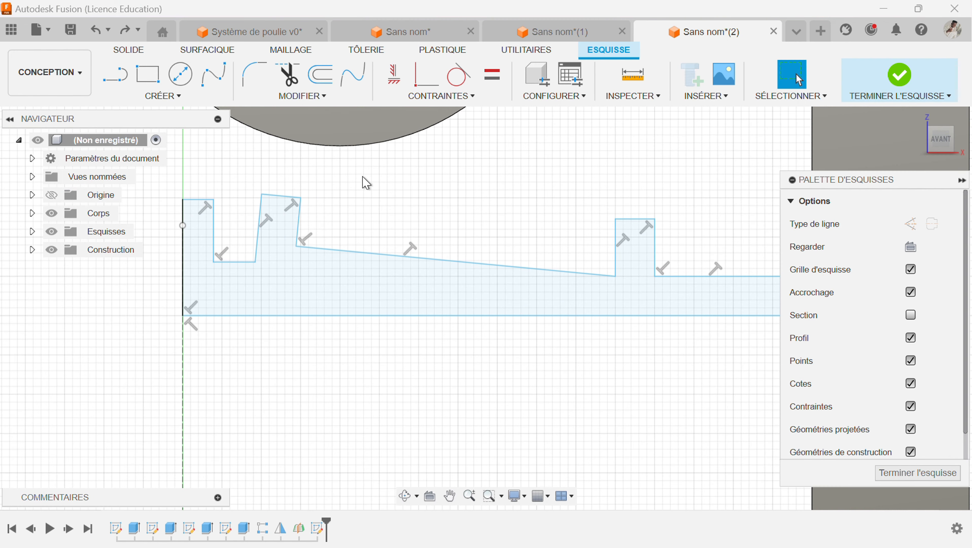
left_click(299, 230)
key("Delete")
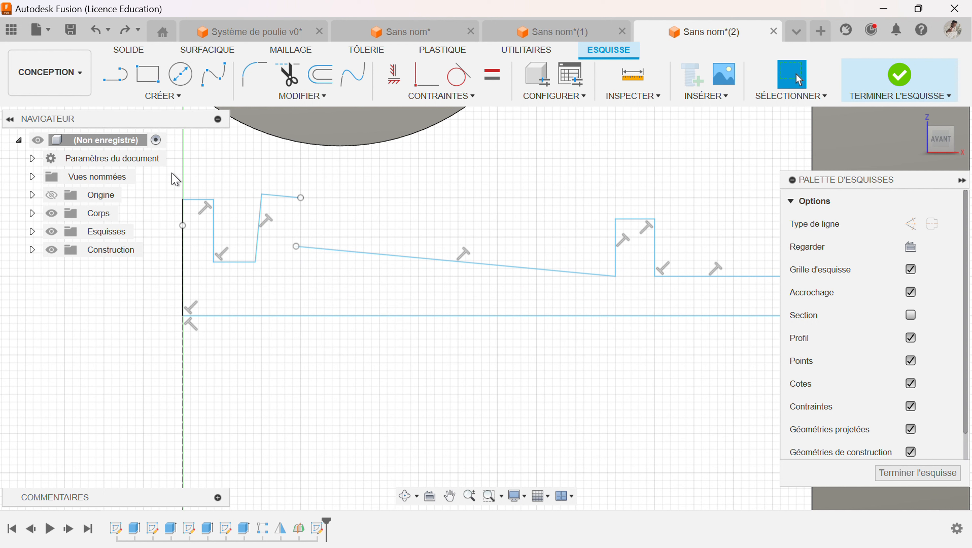
mouse_move(155, 180)
left_mouse_down()
mouse_move(269, 278)
mouse_move(311, 281)
left_mouse_up()
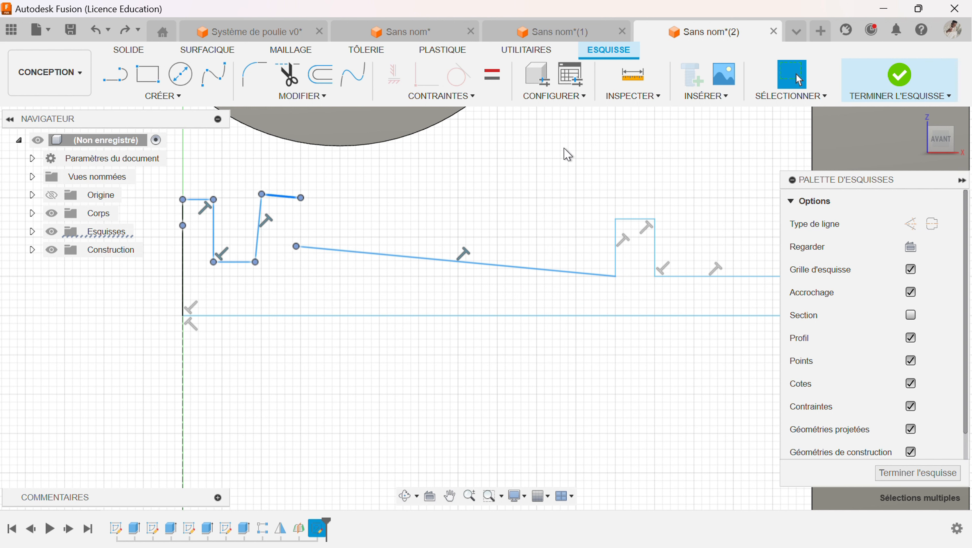
key("Delete")
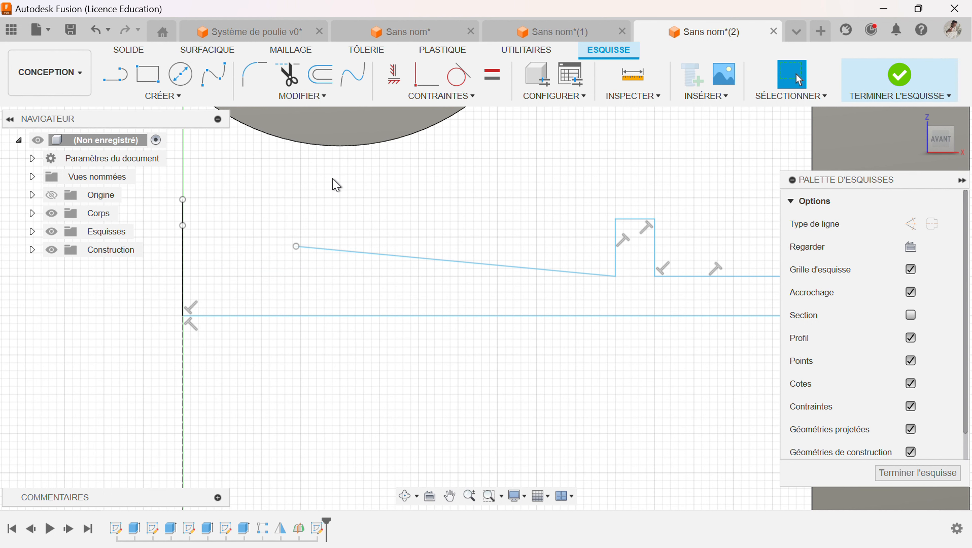
left_click(184, 213)
key("Delete")
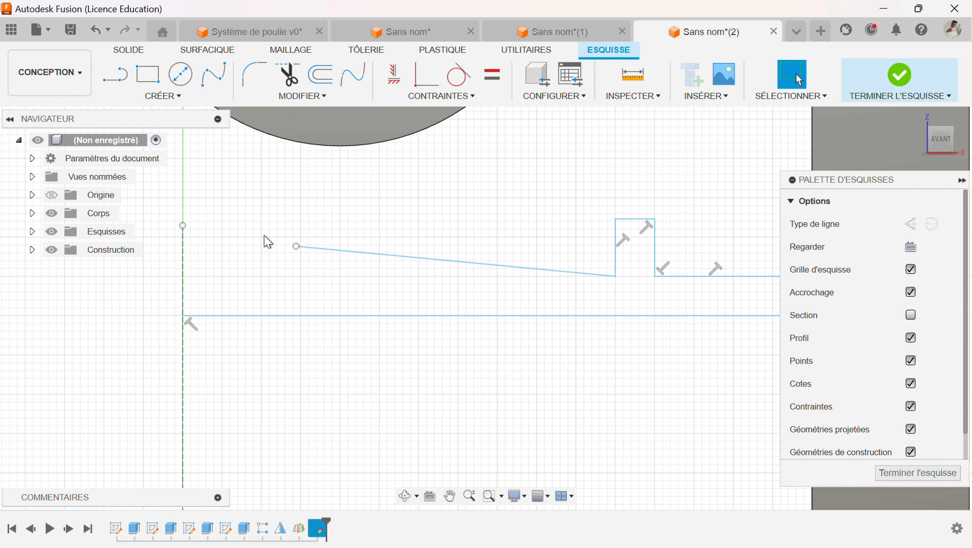
Step: From the sloped line's free end, draw a groove about 6 mm deep followed by a raised tab about 5 mm wide
left_click(115, 74)
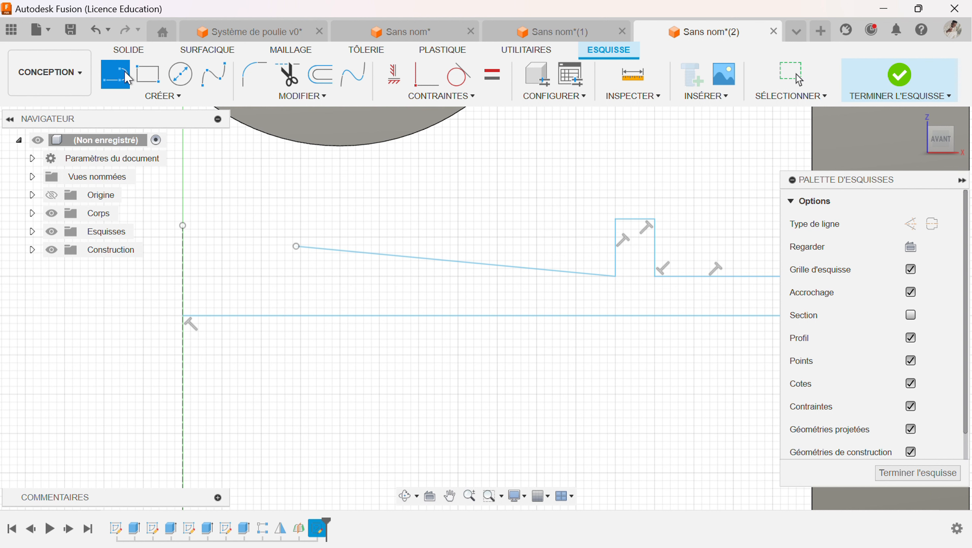
left_click(295, 246)
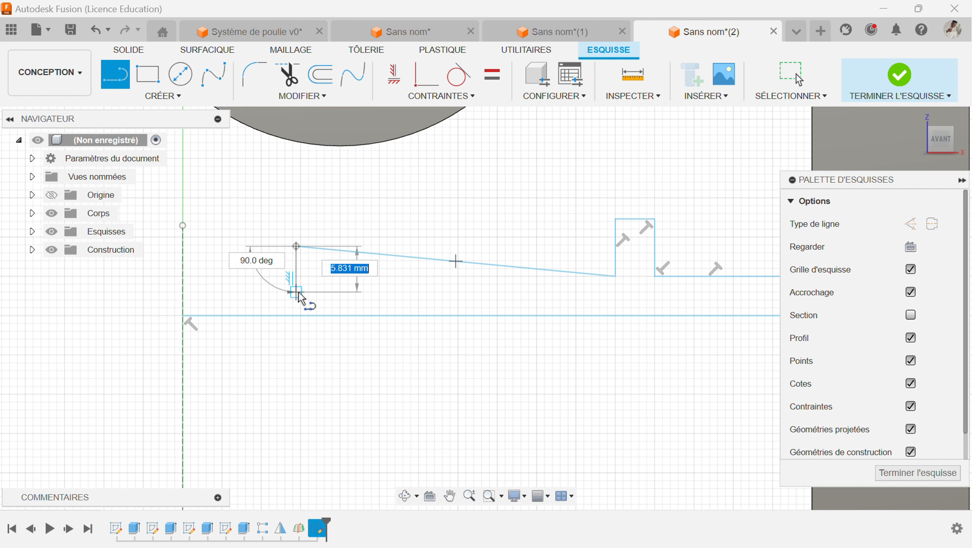
left_click(296, 291)
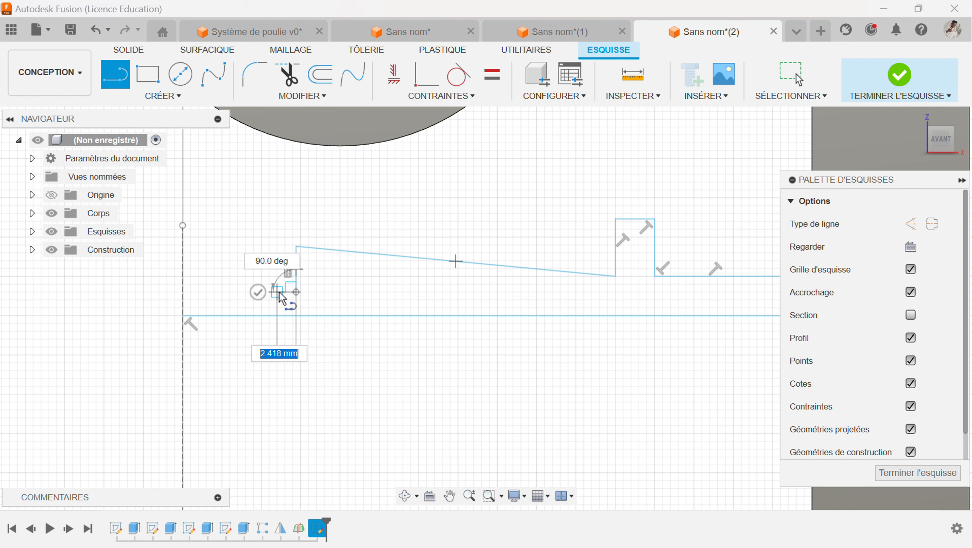
left_click(270, 293)
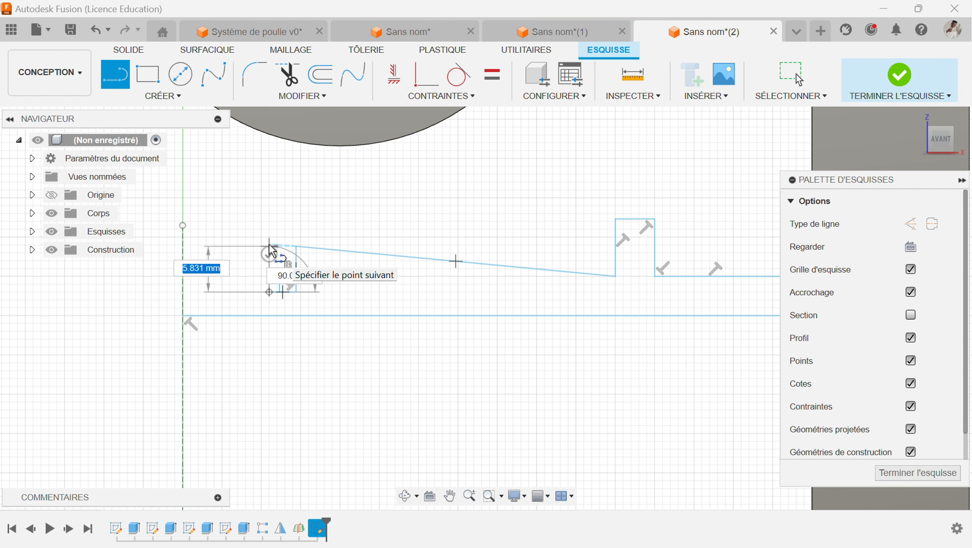
left_click(269, 247)
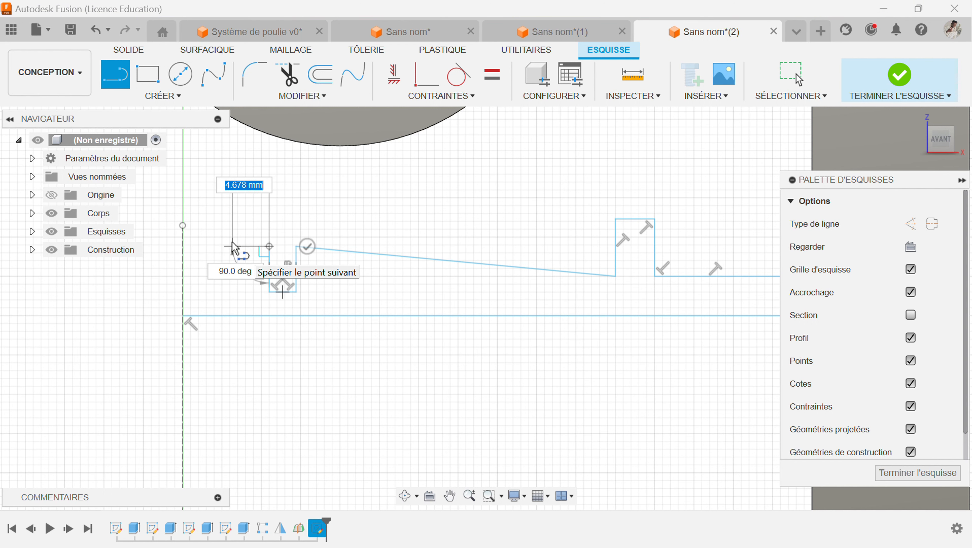
left_click(231, 246)
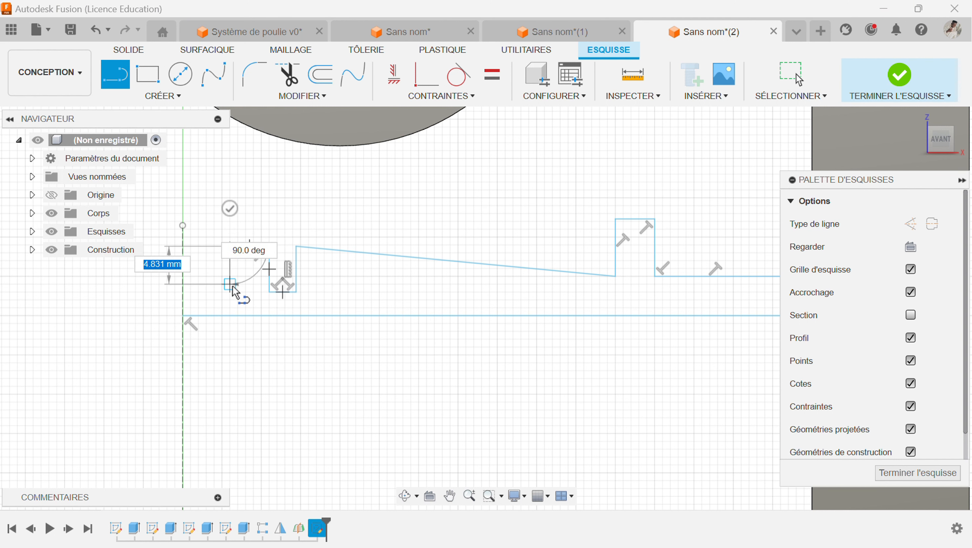
left_click(232, 292)
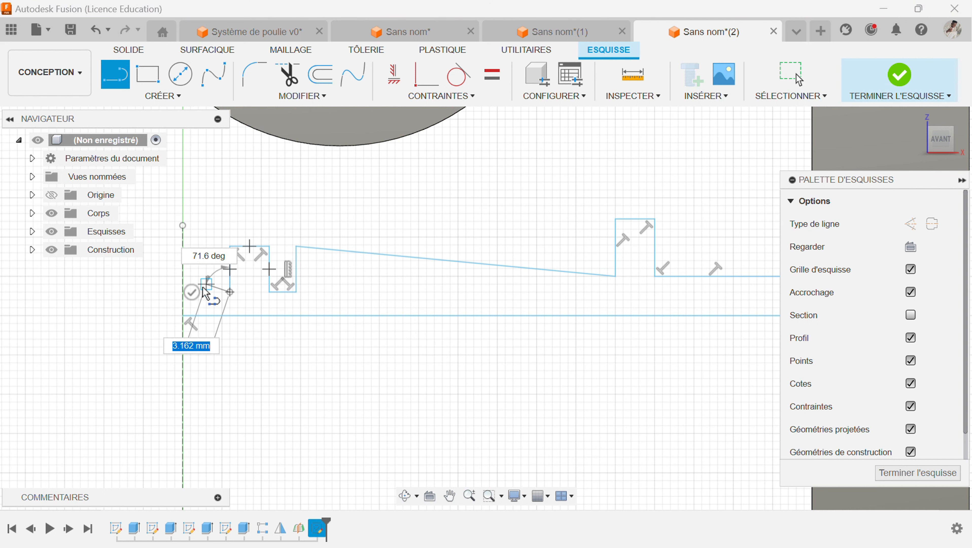
Step: Extend the outline horizontally about 6 mm to the central axis and close it down to the lower line
scroll(193, 292, "up", 2)
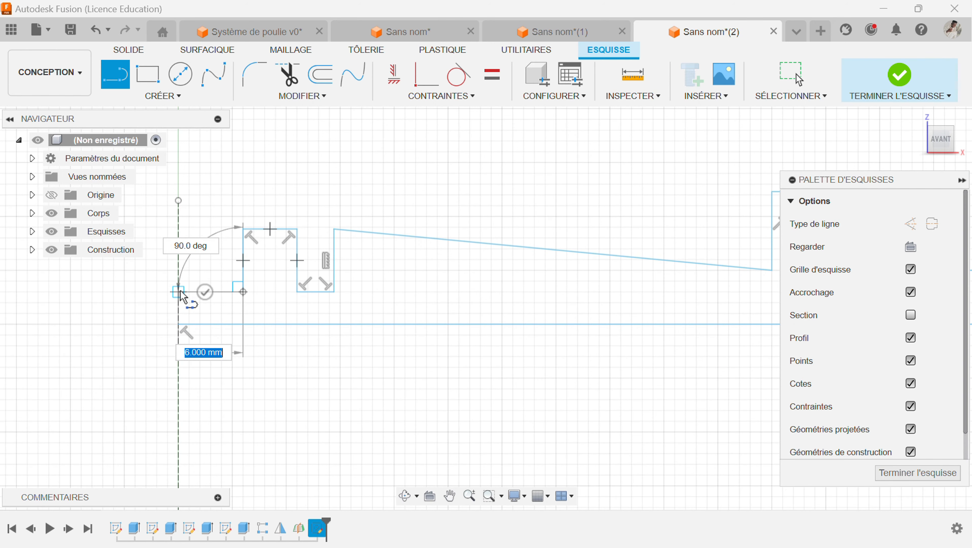
left_click(179, 292)
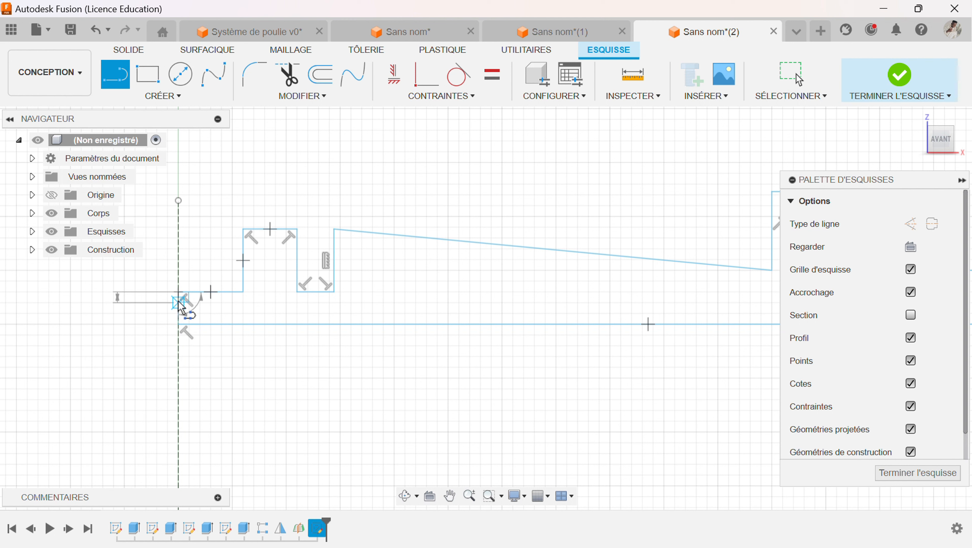
left_click(179, 324)
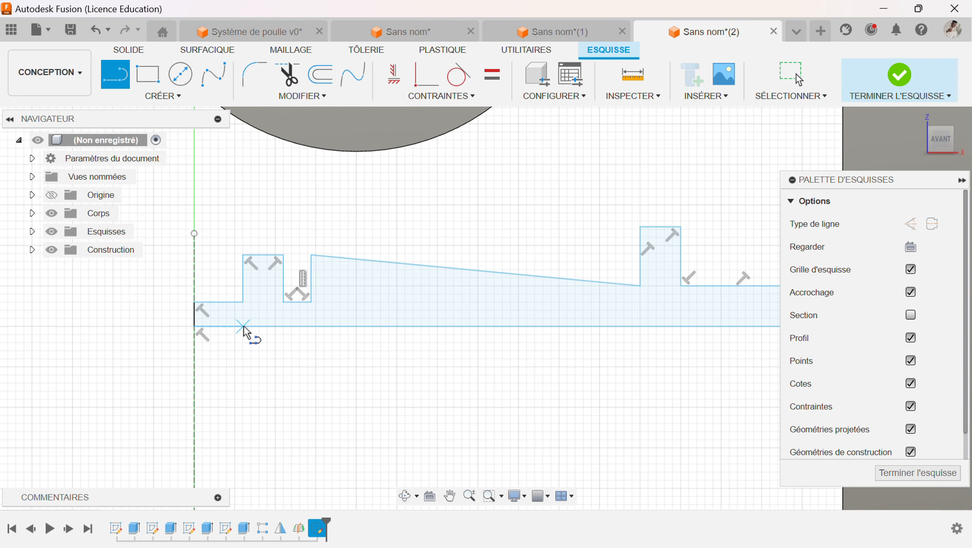
scroll(247, 333, "down", 4)
key("Escape")
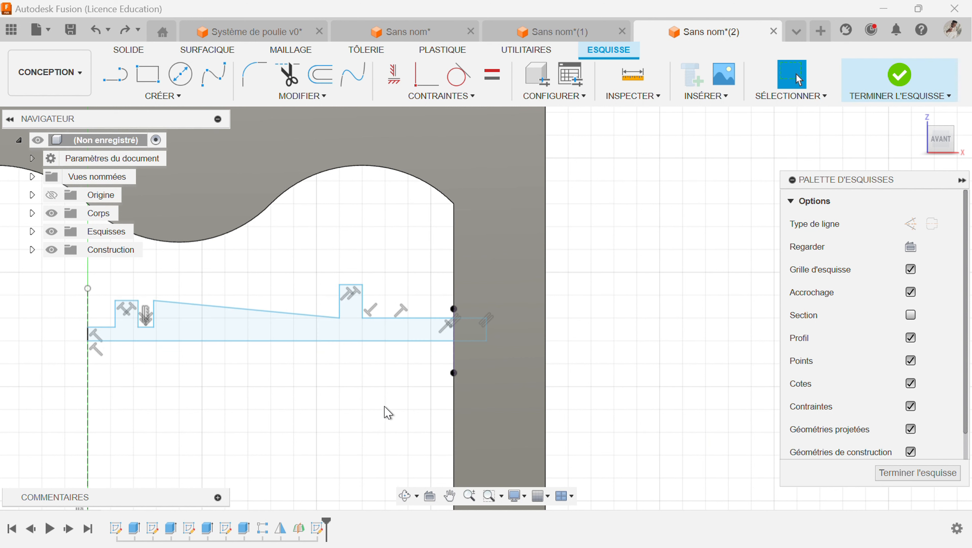
Step: Dimension the vertical distance between the profile's lower line and the lower point on the right post's inner edge as 7 mm
left_click(163, 96)
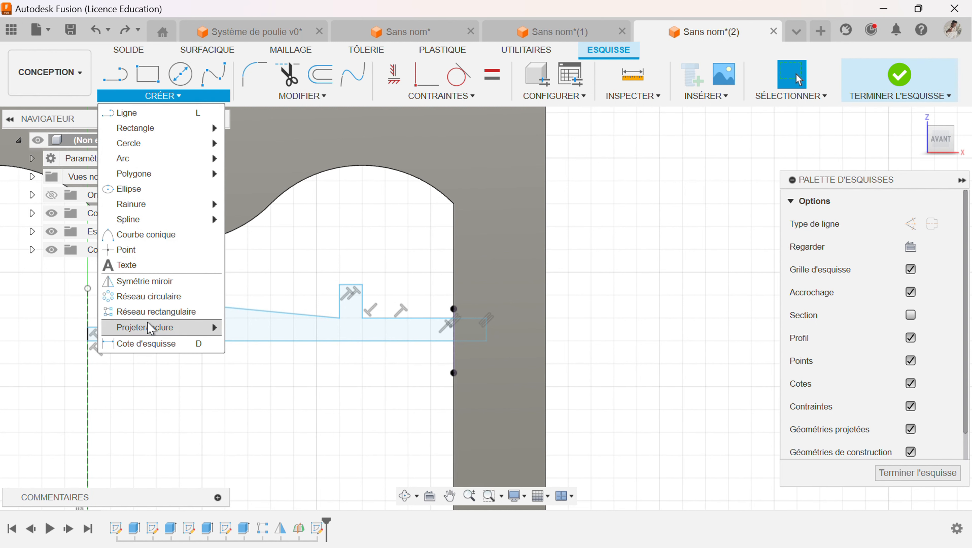
left_click(146, 342)
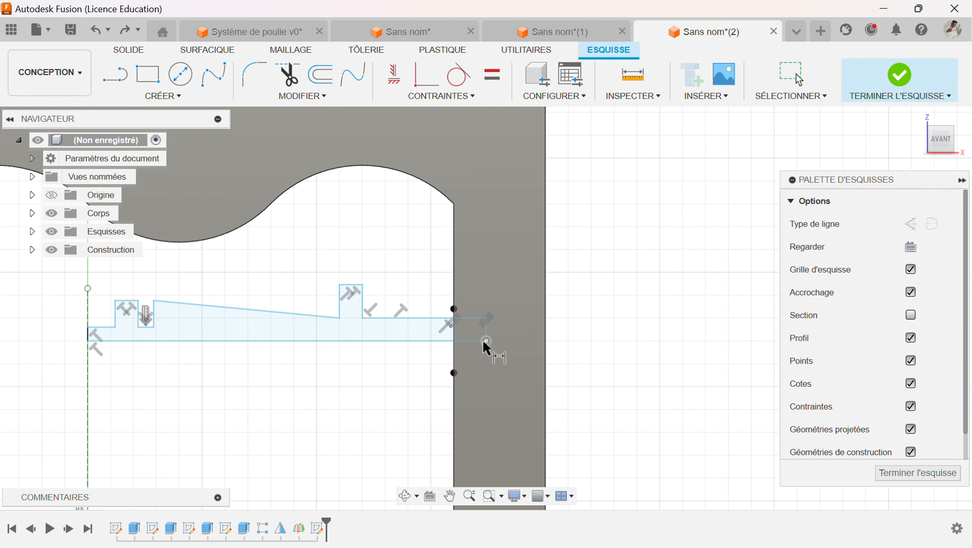
left_click(485, 341)
left_click(457, 373)
left_click(412, 360)
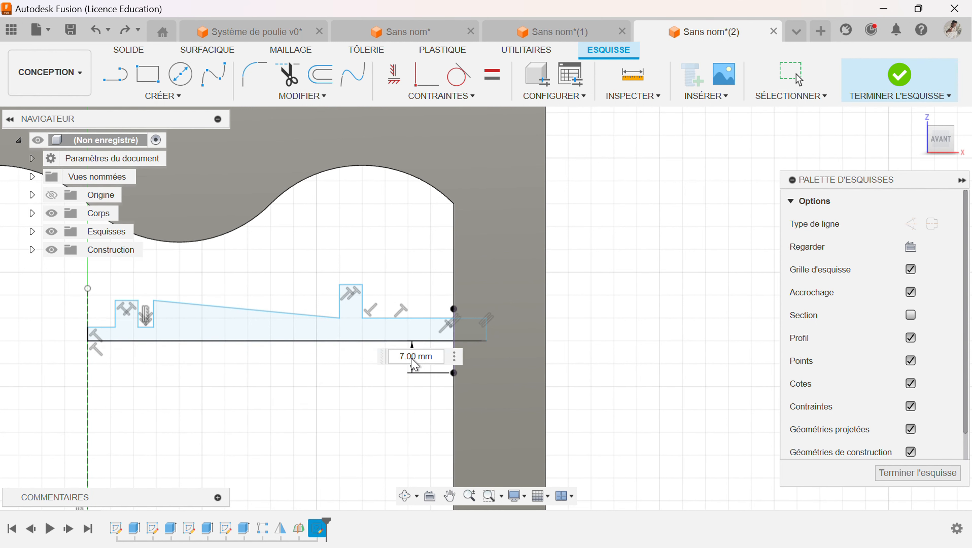
type("7")
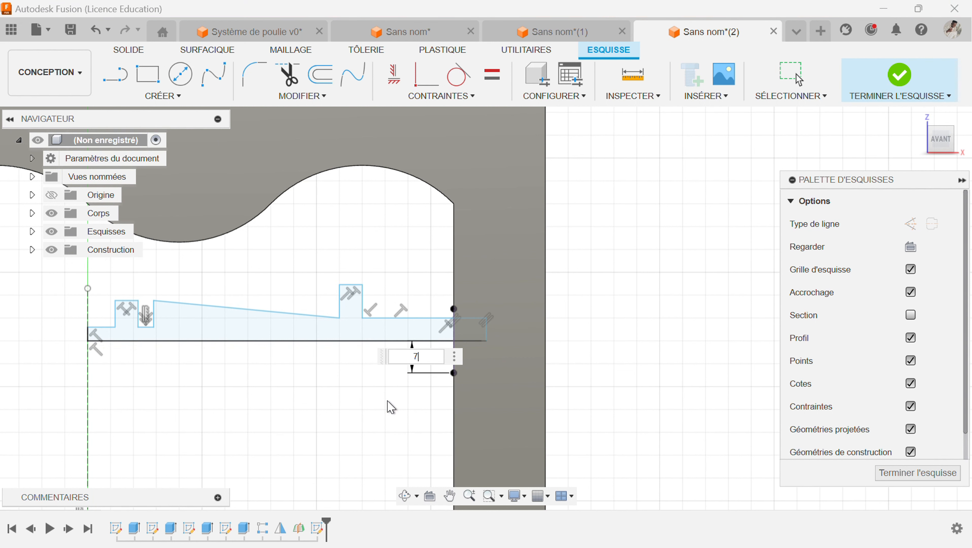
key("Return")
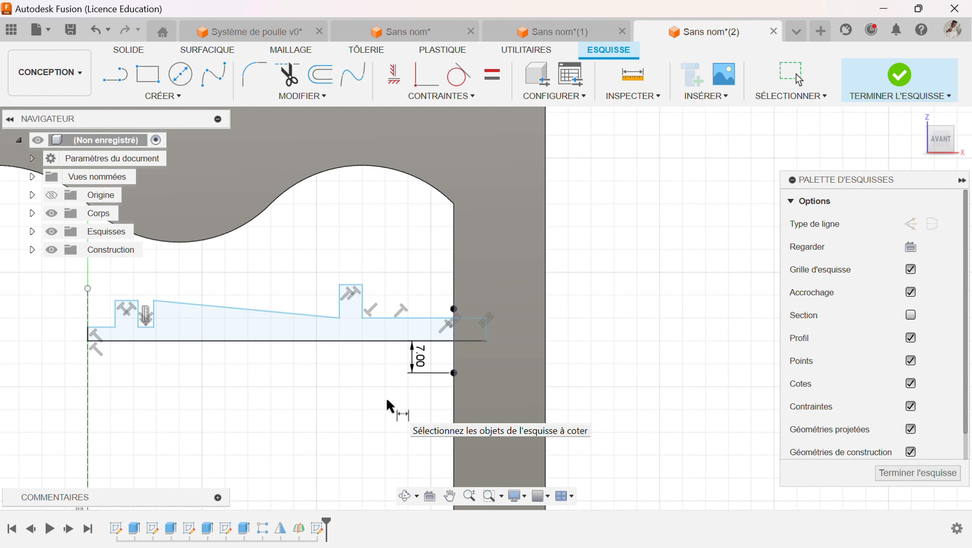
left_click(486, 341)
left_click(453, 309)
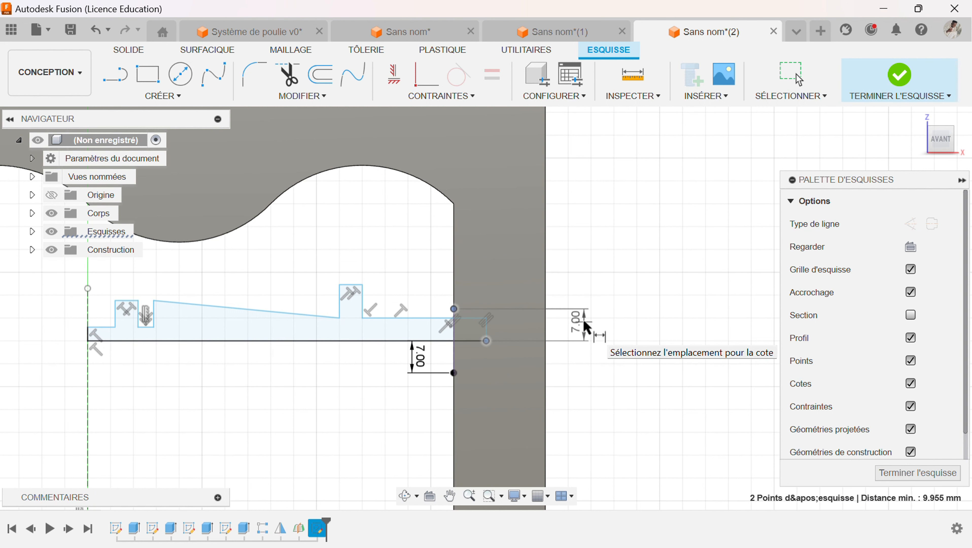
key("Escape")
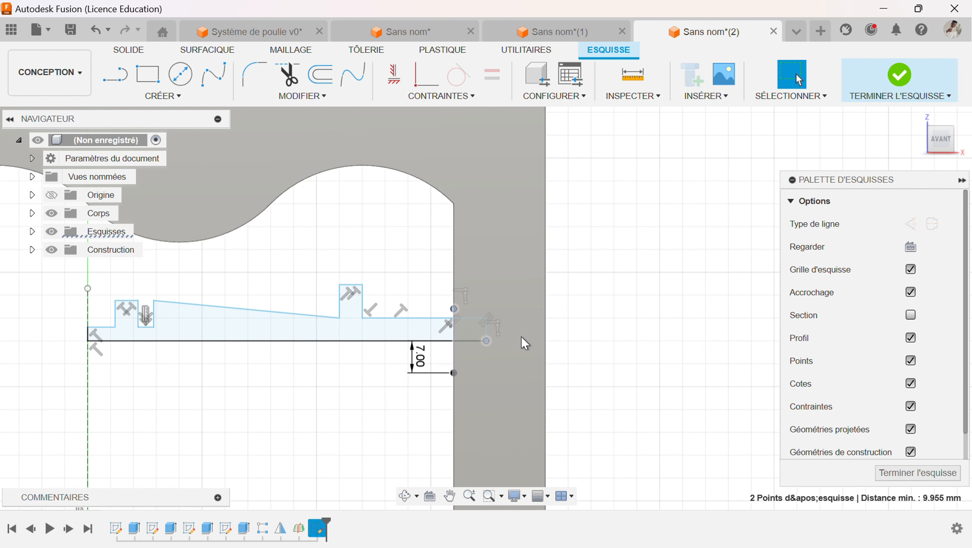
scroll(487, 340, "up", 3)
left_click(678, 346)
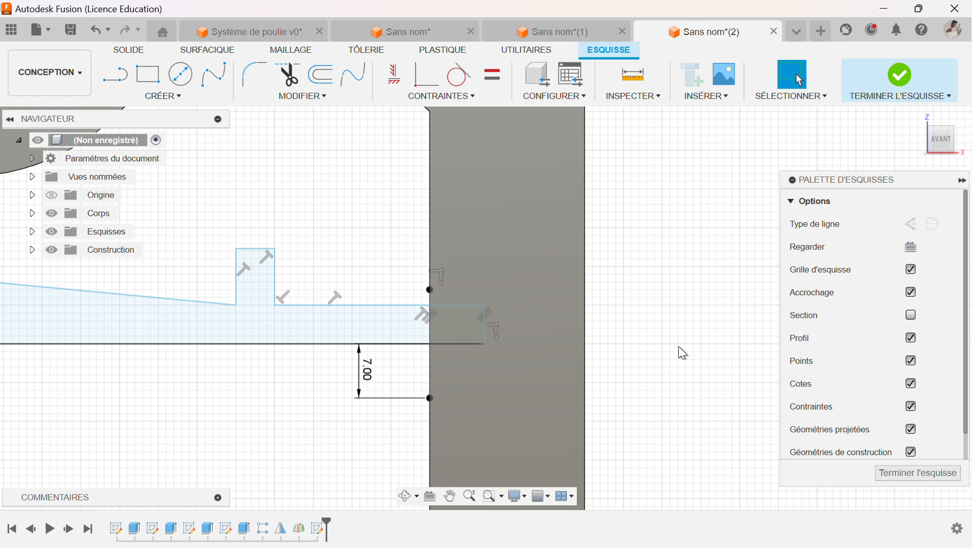
Step: Dimension the profile's vertical end line inside the right post as 6.5 mm
key("d")
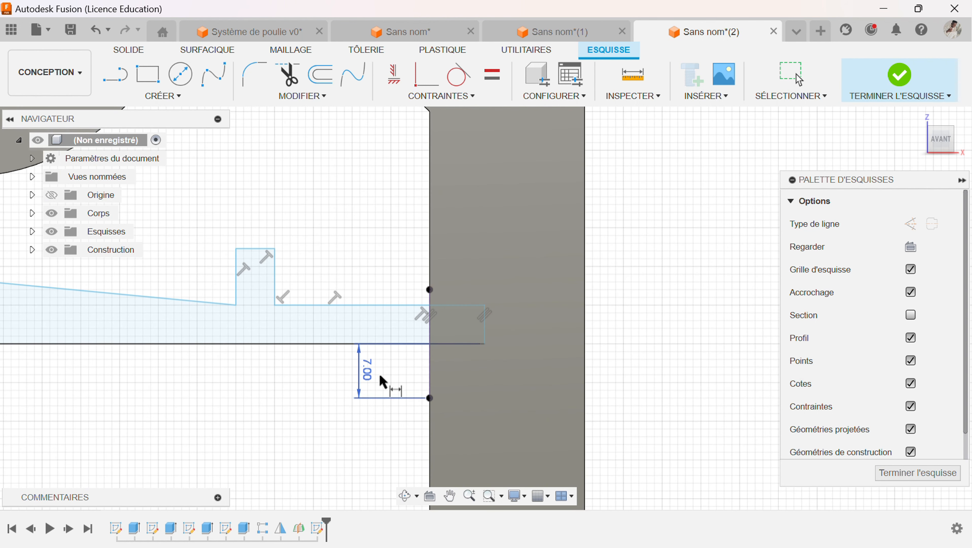
left_click(484, 322)
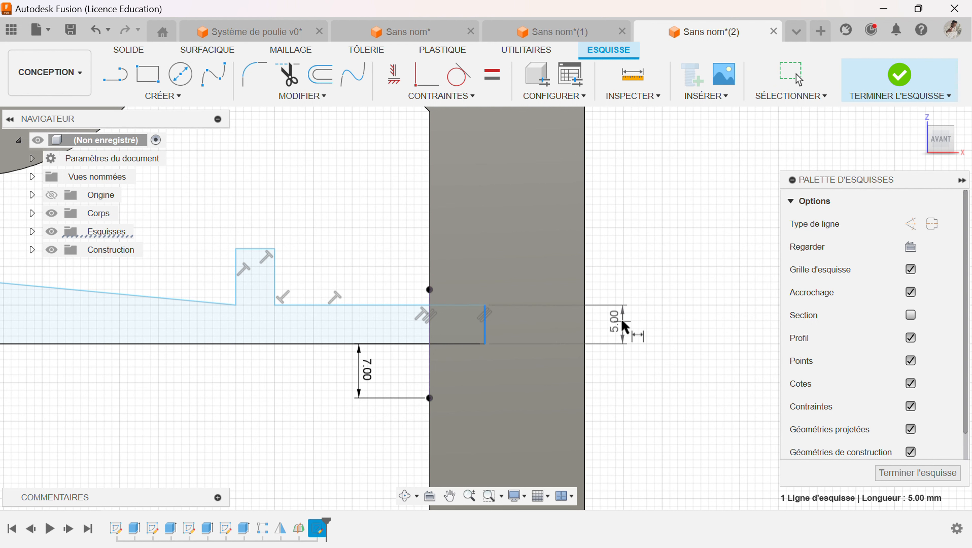
left_click(624, 325)
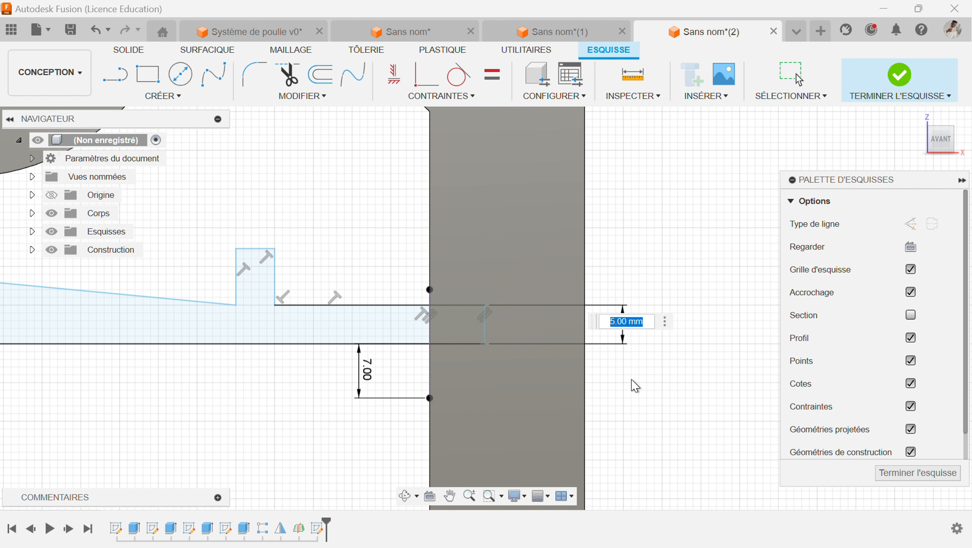
type("6.5")
key("Return")
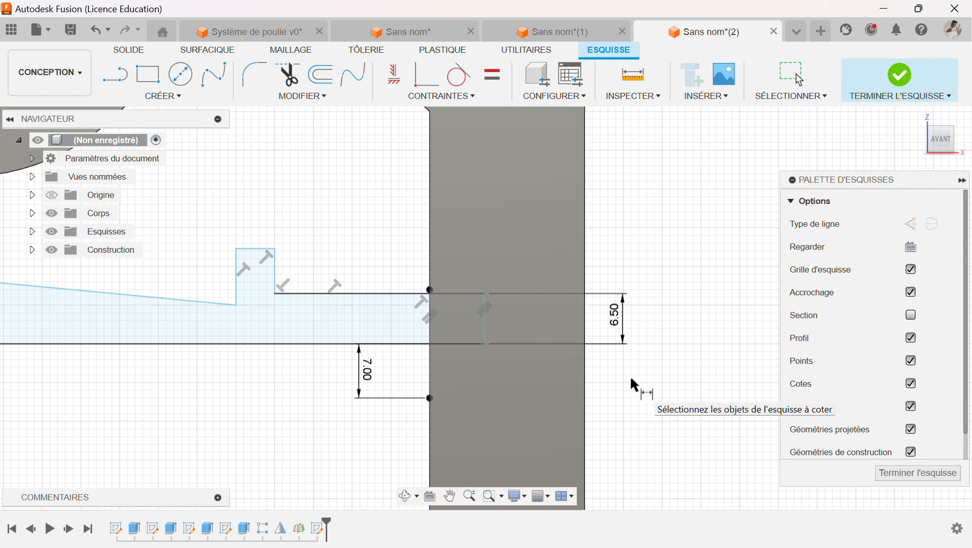
Step: Dimension the horizontal distance from the post's inner edge to the profile's end line as 4.9 mm
scroll(440, 304, "up", 5)
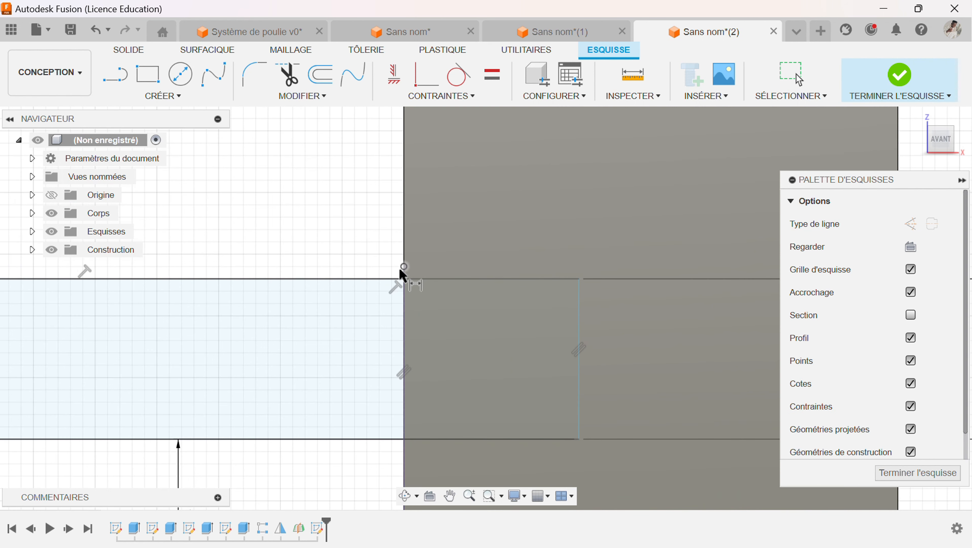
scroll(402, 274, "down", 3)
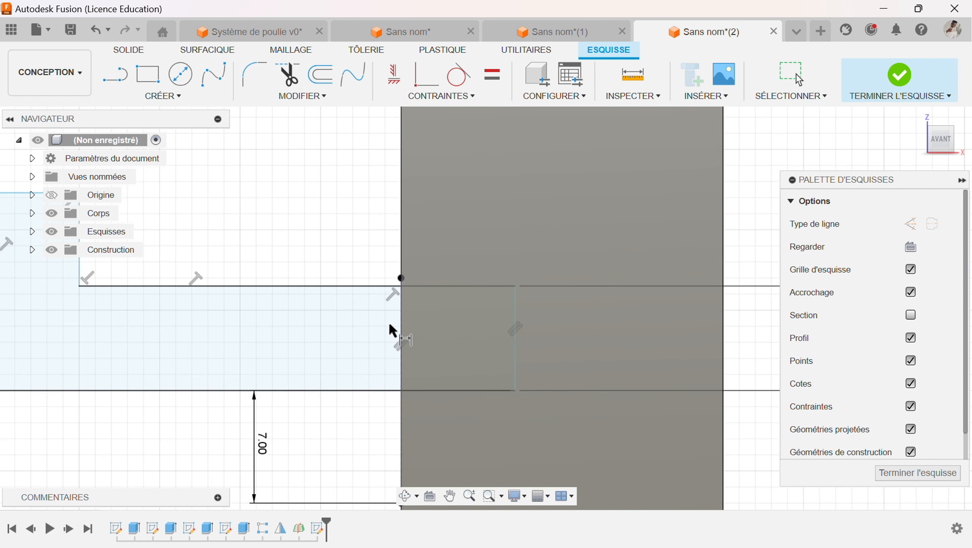
scroll(391, 331, "down", 2)
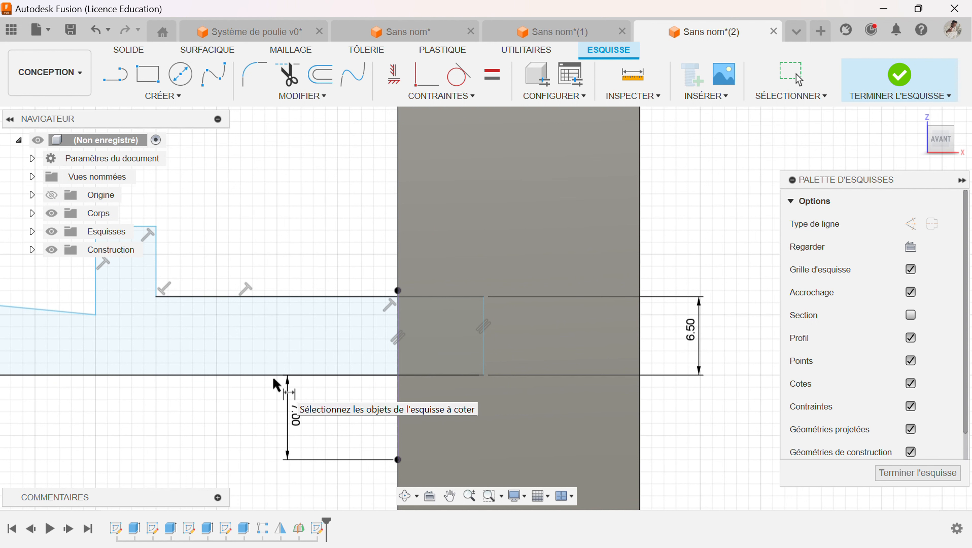
left_click(397, 459)
left_click(483, 374)
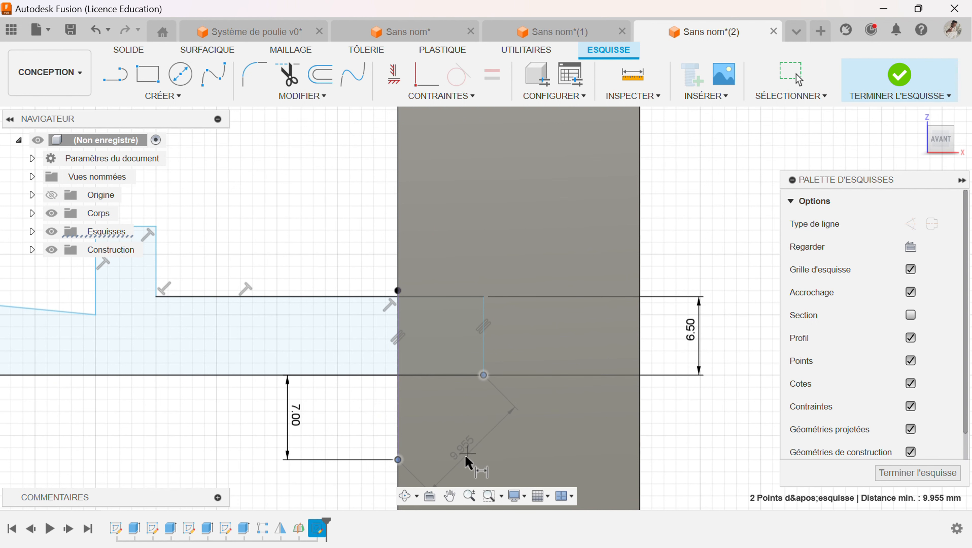
left_click(441, 471)
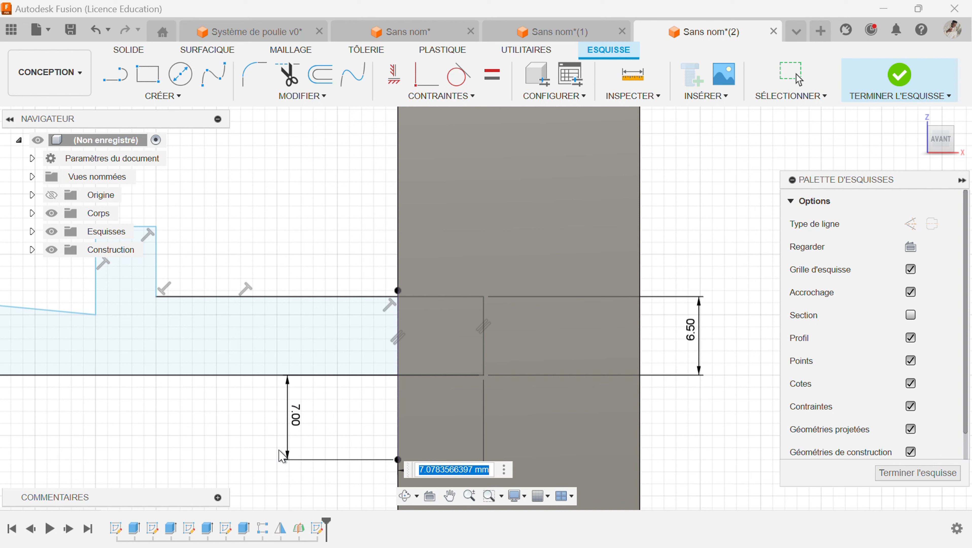
type("4.9")
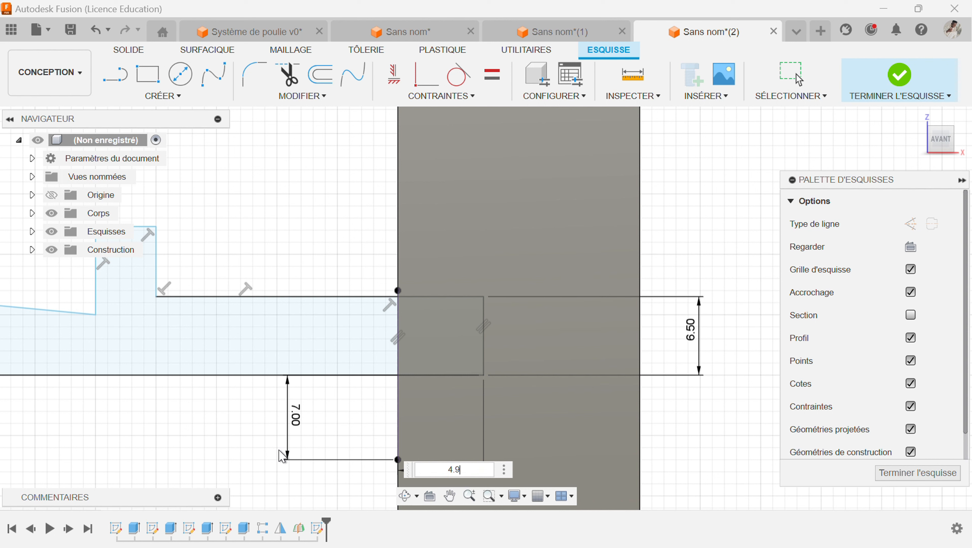
key("Return")
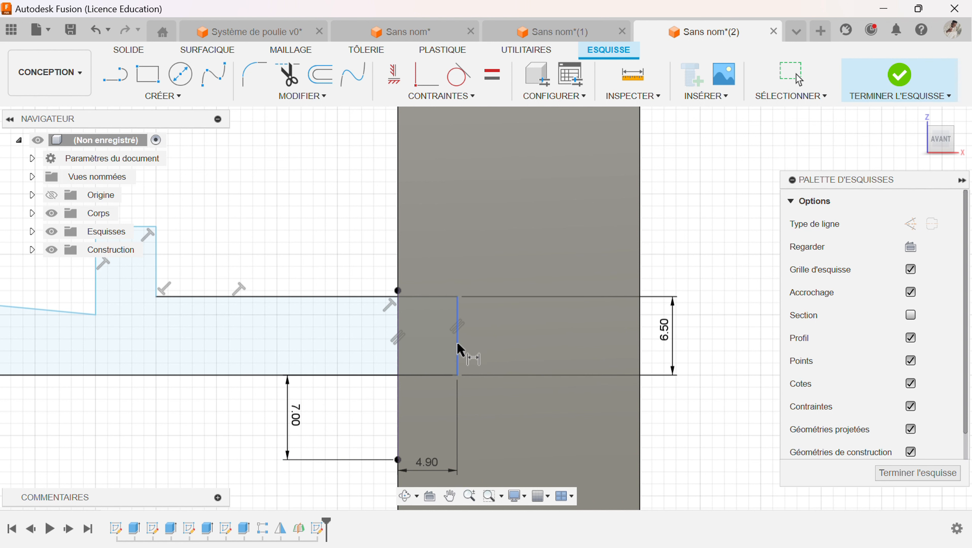
Step: Dimension the height of the right collar's outer side above the adjoining shaft line as 4 mm
mouse_move(134, 445)
middle_mouse_down()
mouse_move(266, 414)
mouse_move(428, 395)
middle_mouse_up()
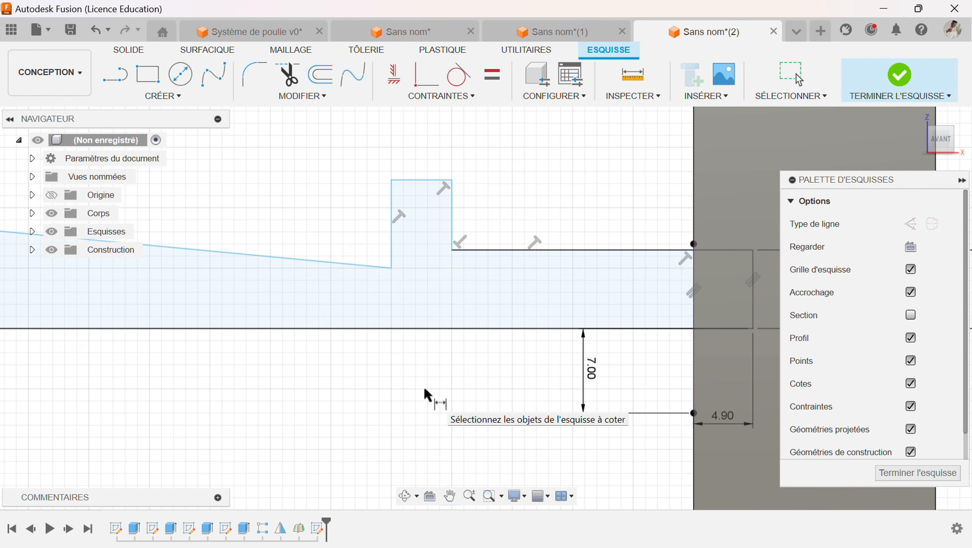
scroll(427, 396, "down", 6)
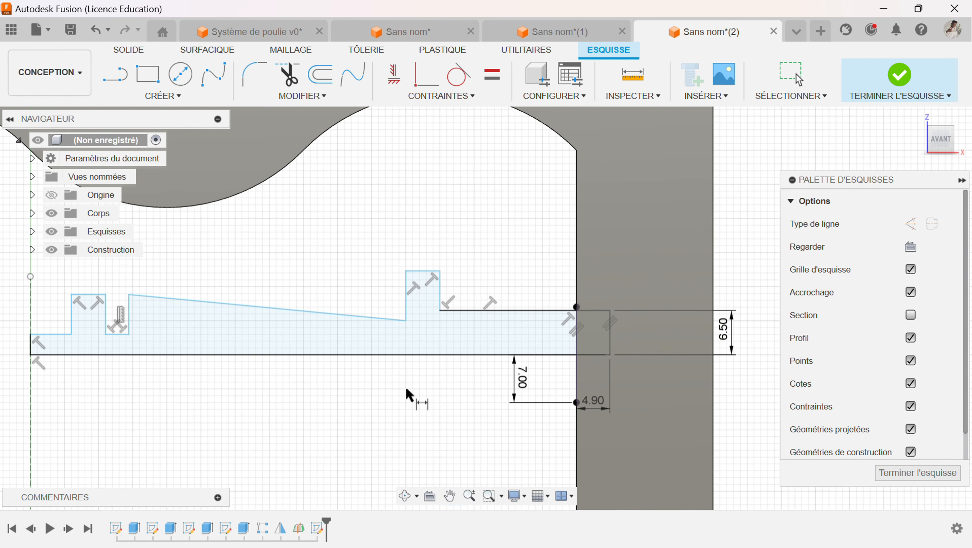
middle_click_drag(417, 382, 473, 377)
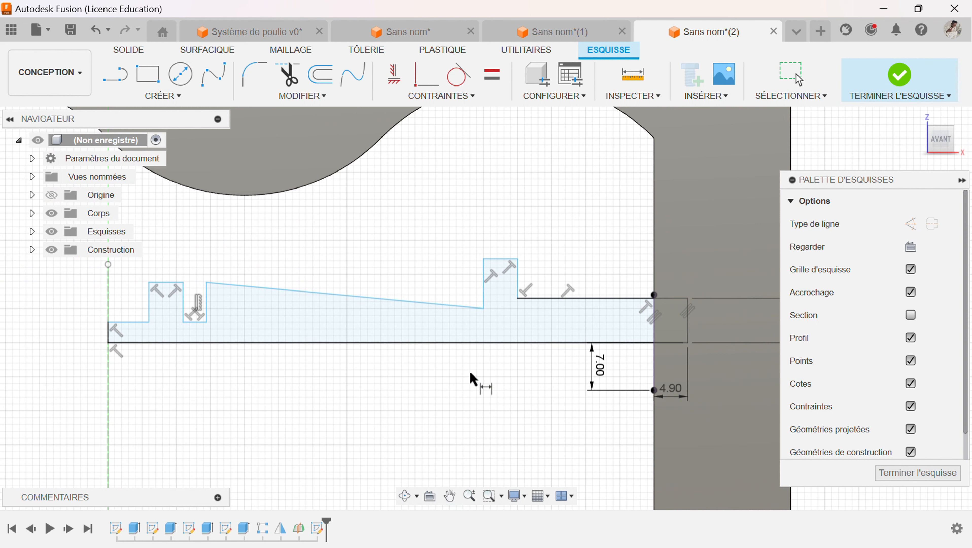
left_click(517, 298)
left_click(517, 258)
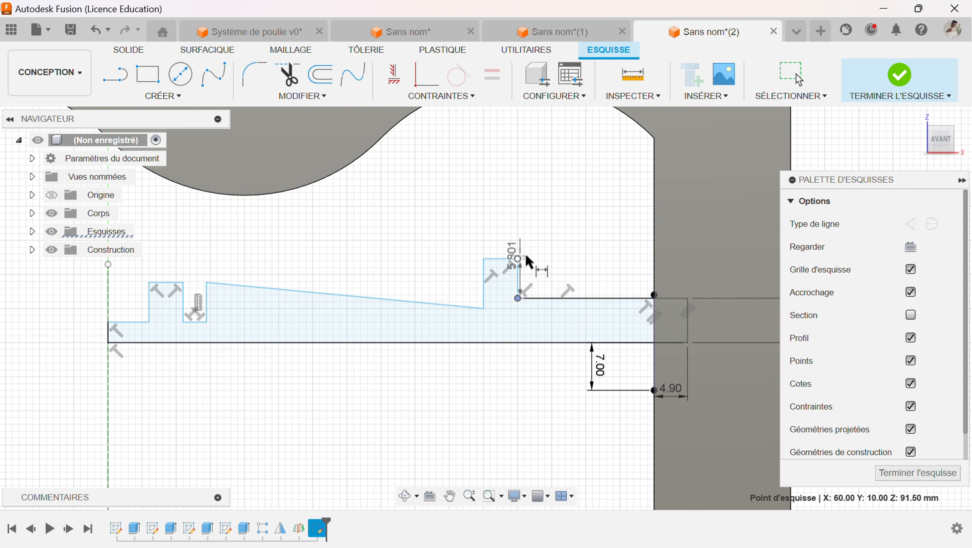
left_click(551, 264)
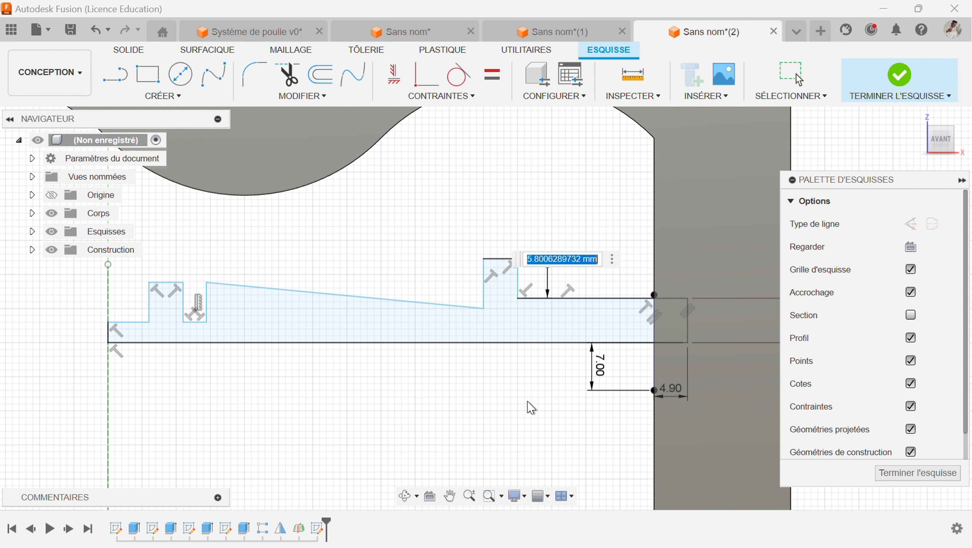
type("4")
key("Return")
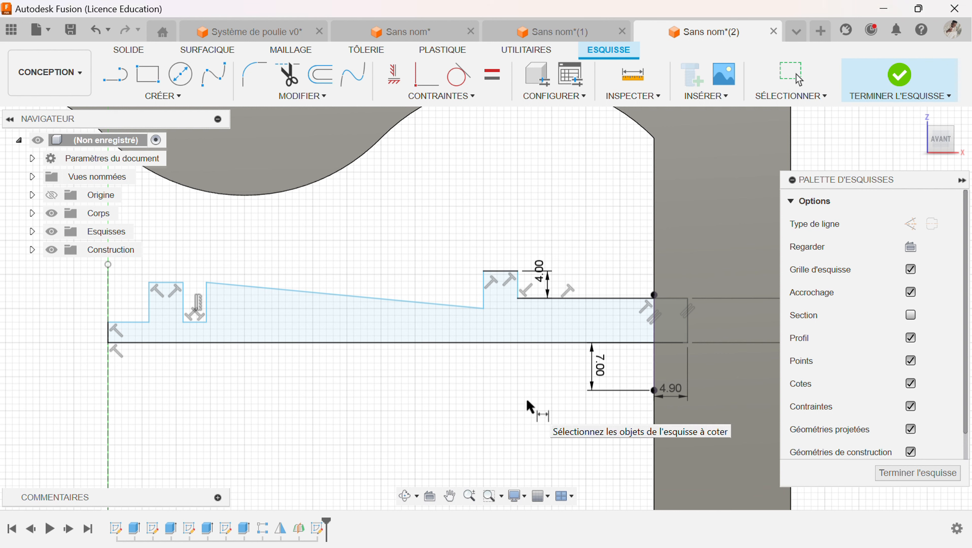
Step: Dimension the width of the right collar's upper edge as 5 mm
left_click(506, 271)
left_click(506, 256)
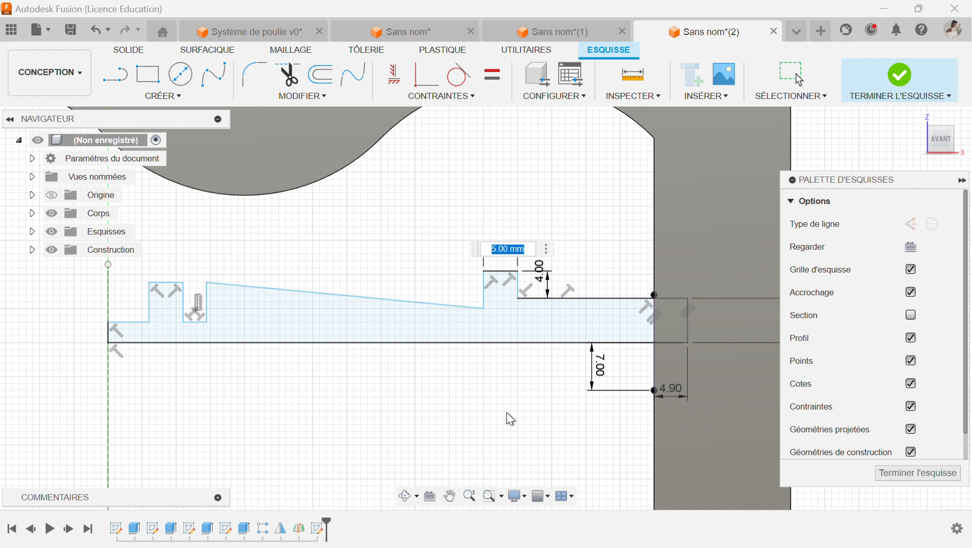
key("Return")
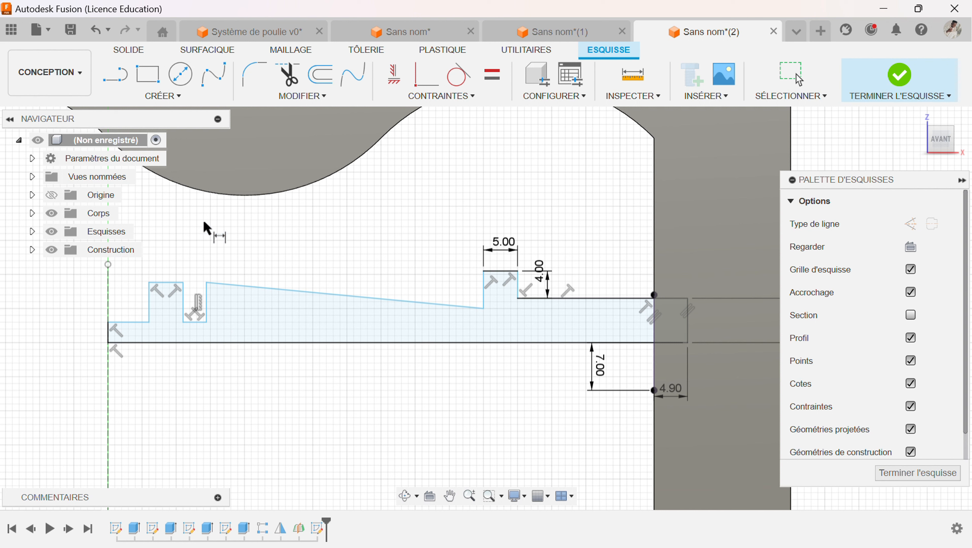
Step: Apply Equal constraints to the groove floor, the left collar's upper edge and the short horizontal segment beside the central axis
left_click(492, 74)
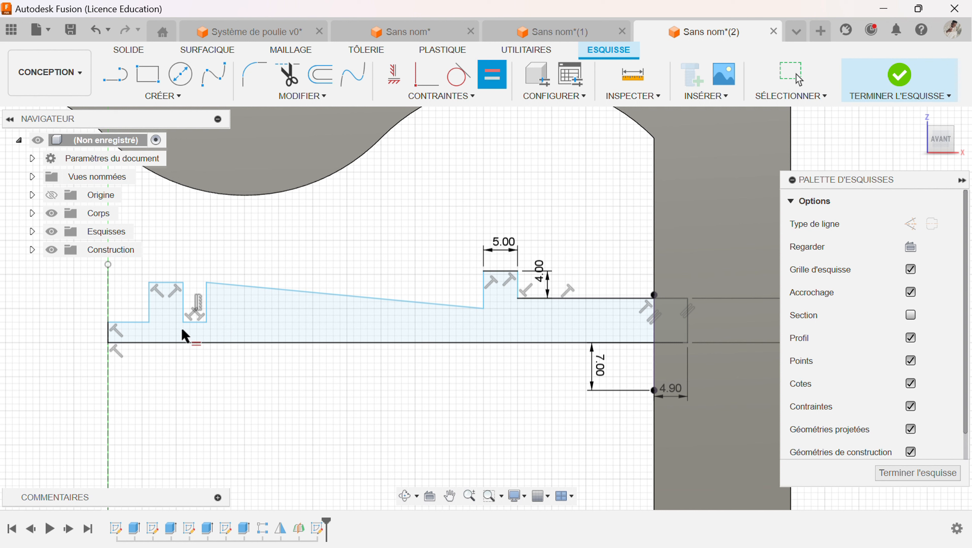
left_click(195, 323)
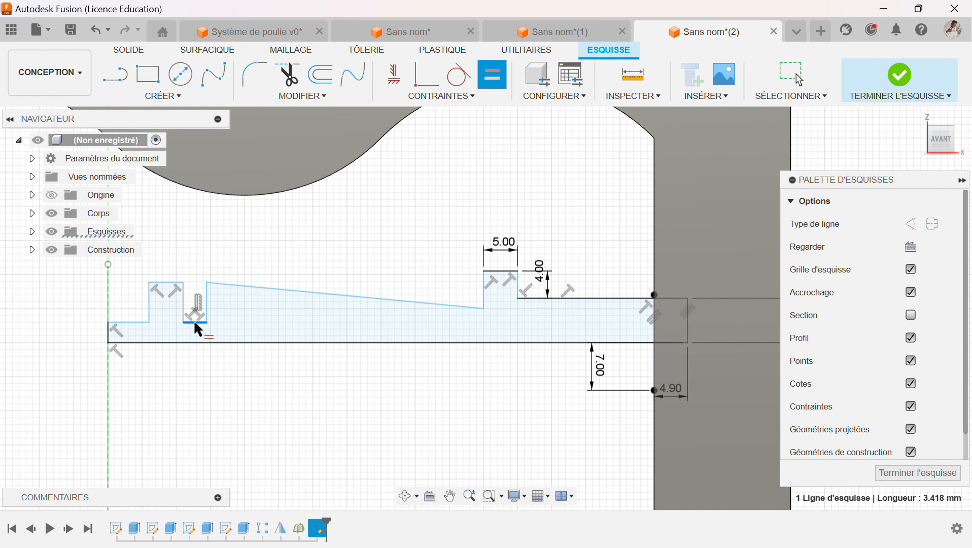
left_click(168, 284)
left_click(169, 282)
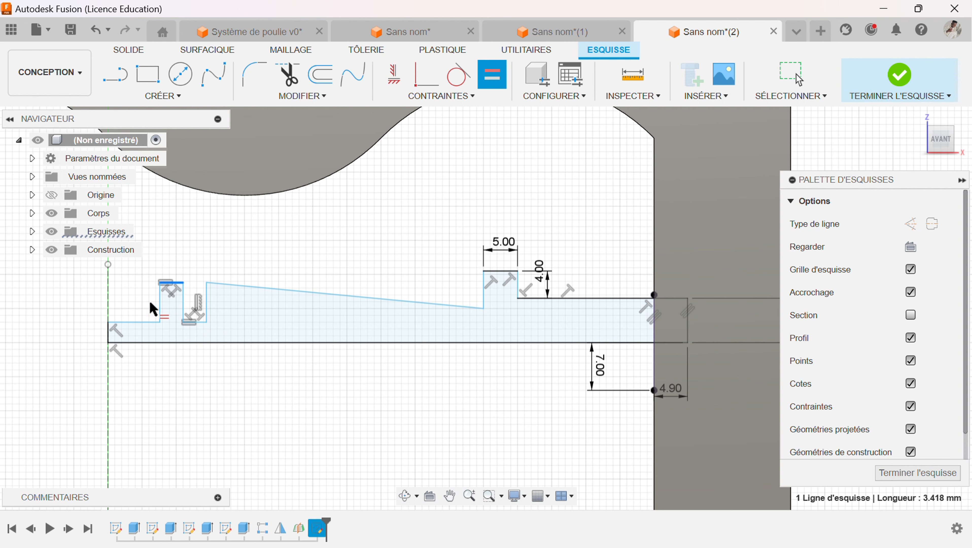
left_click(130, 322)
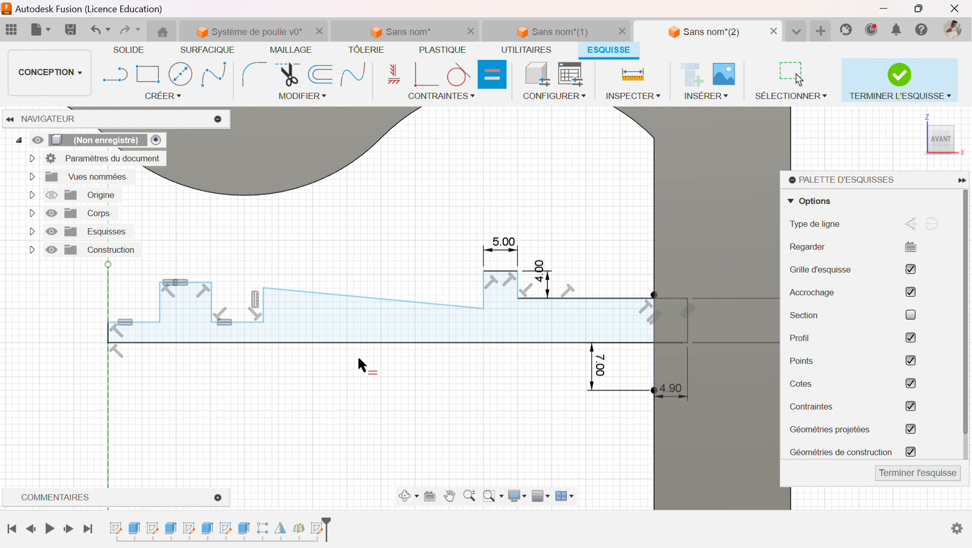
Step: Dimension the angle between the sloped line and the profile's lower line as 6 degrees
key("d")
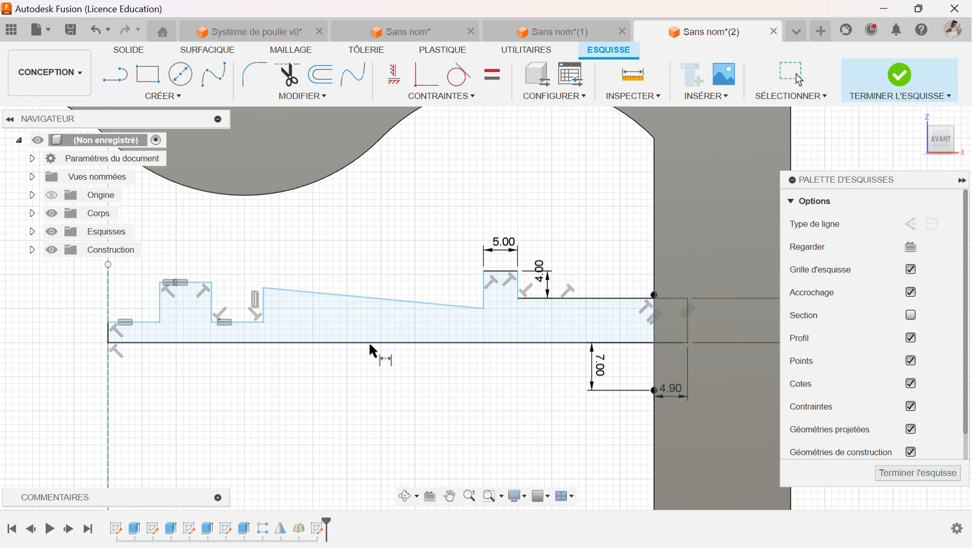
left_click(373, 297)
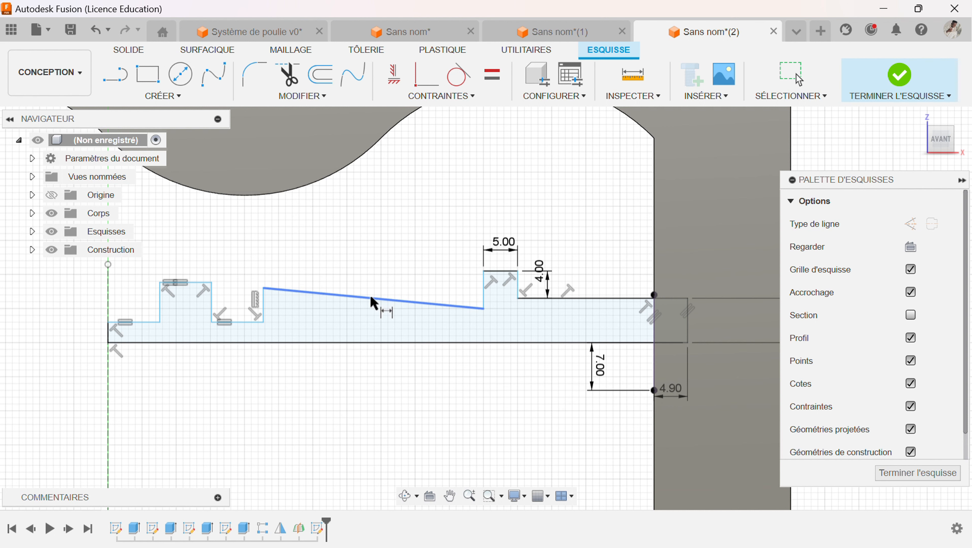
left_click(483, 308)
left_click(429, 302)
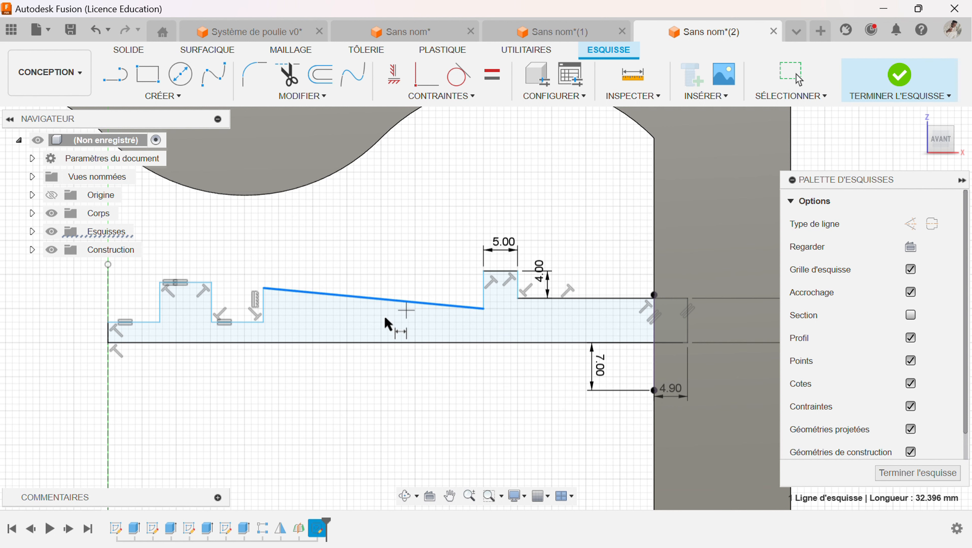
left_click(312, 342)
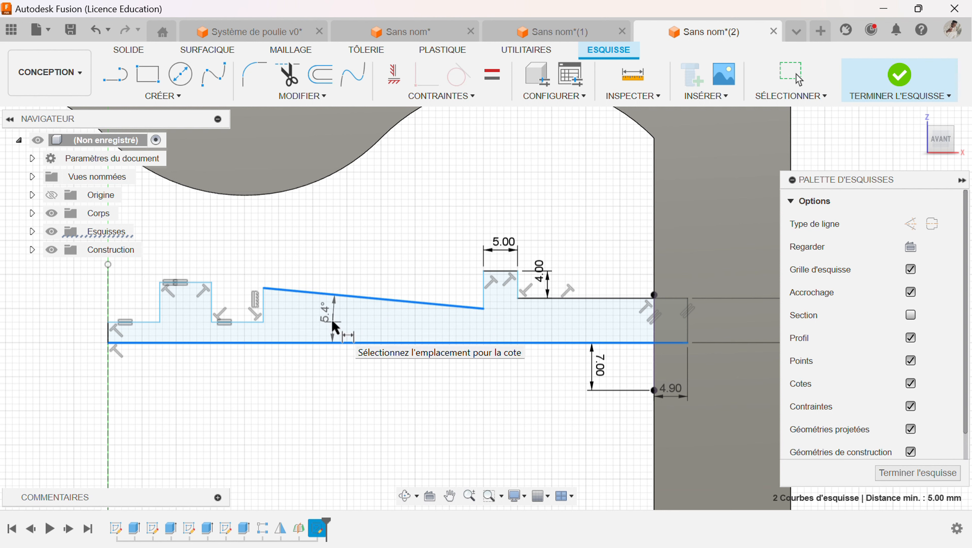
left_click(334, 327)
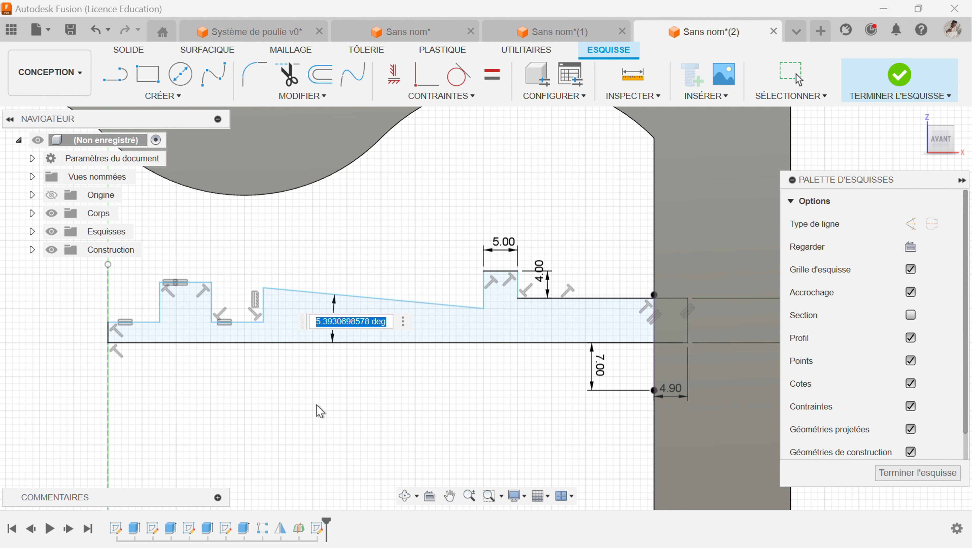
type("6")
key("Return")
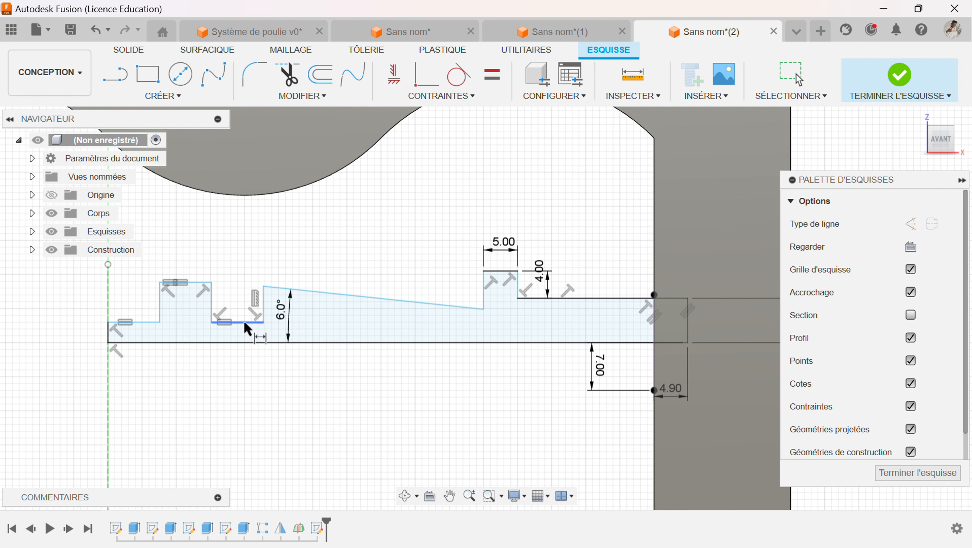
Step: Dimension the width of the groove between the left collar and the sloped section as 6 mm
left_click(230, 322)
left_click(243, 382)
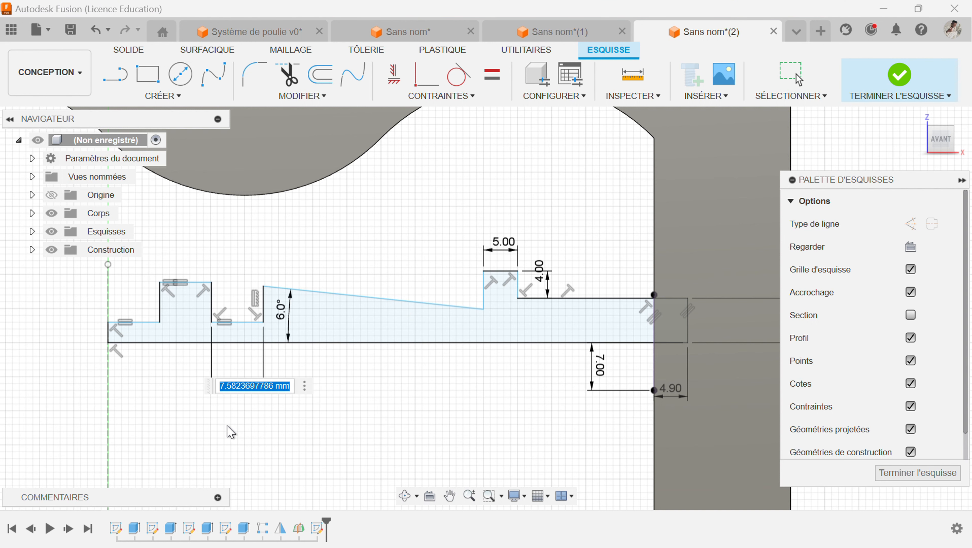
type("6")
key("Return")
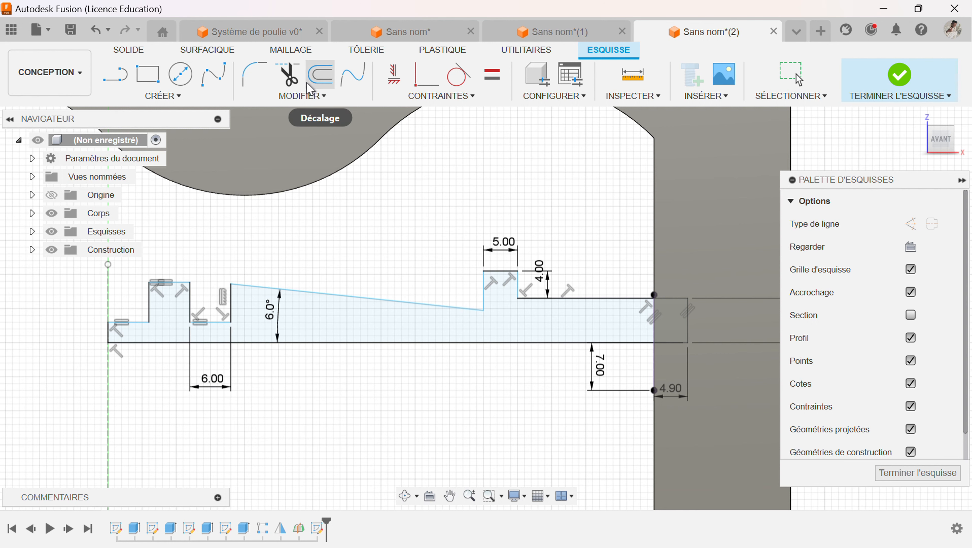
Step: Apply Equal constraints to both vertical groove sides and the left collar's side facing the central axis
left_click(492, 75)
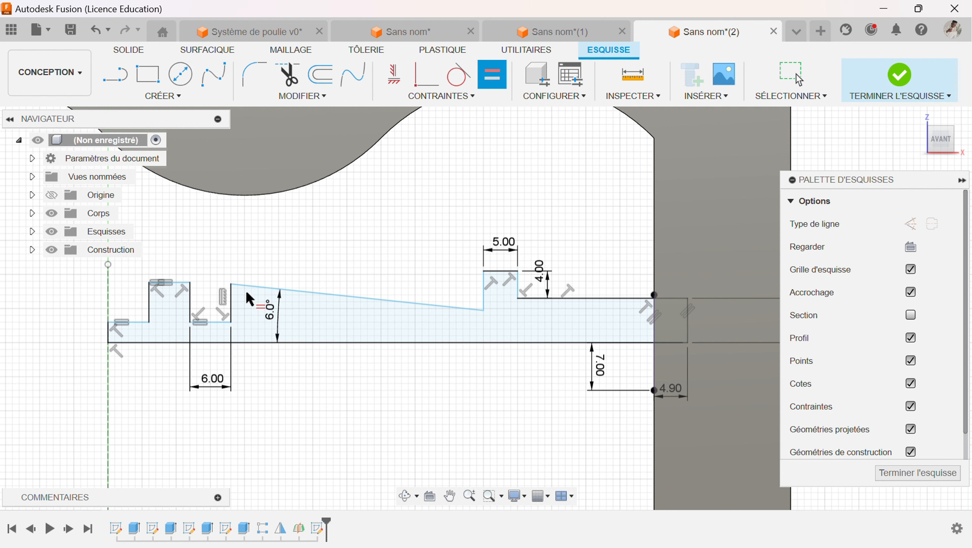
left_click(232, 312)
left_click(191, 311)
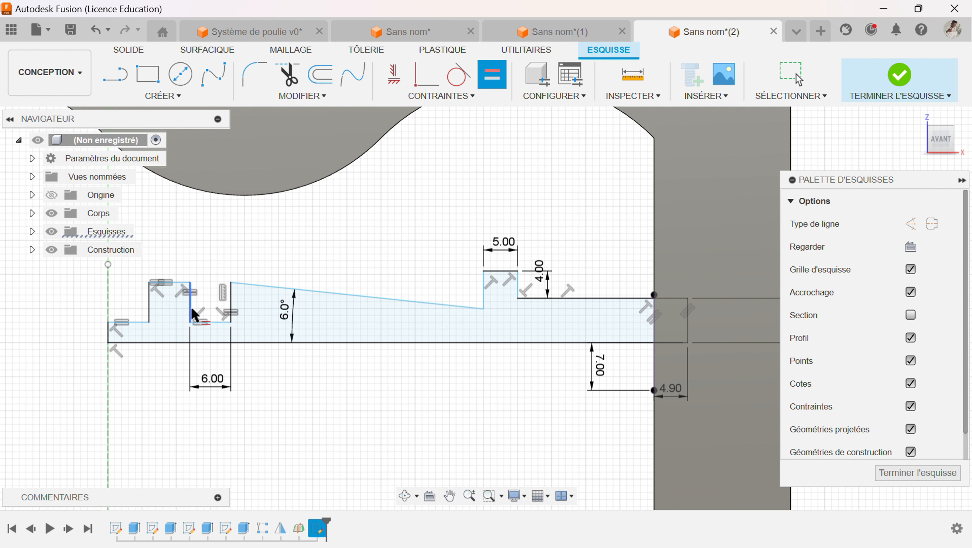
left_click(191, 313)
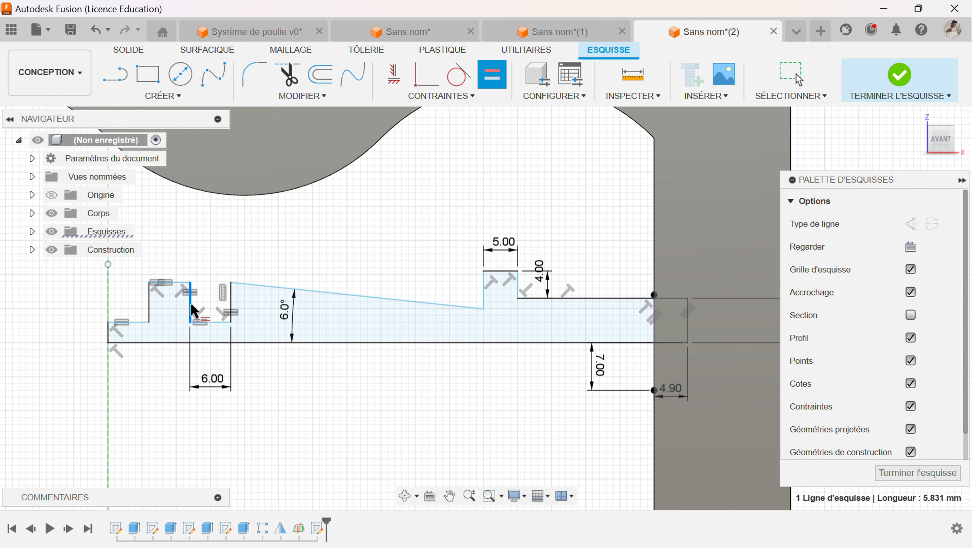
left_click(153, 315)
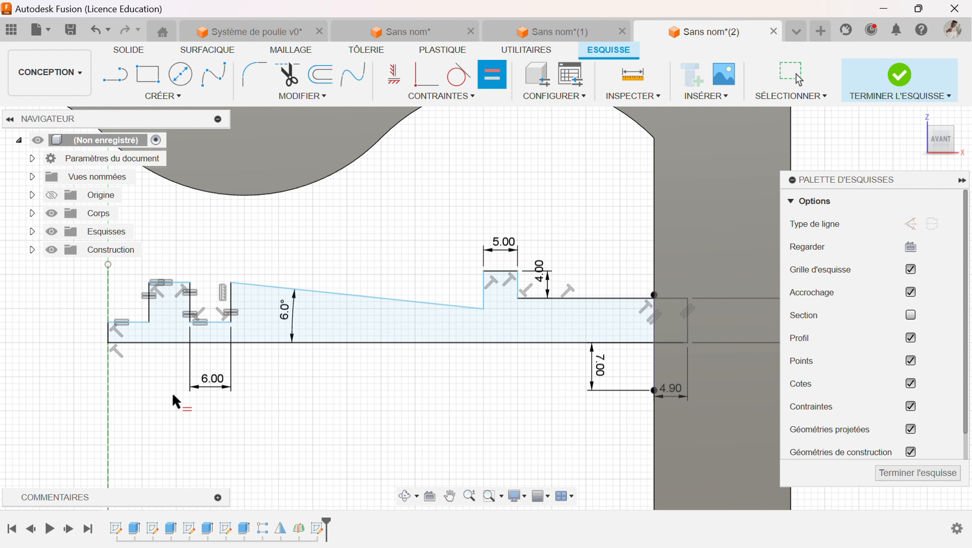
Step: Dimension the groove's vertical side below the start of the sloped line as 6 mm
key("d")
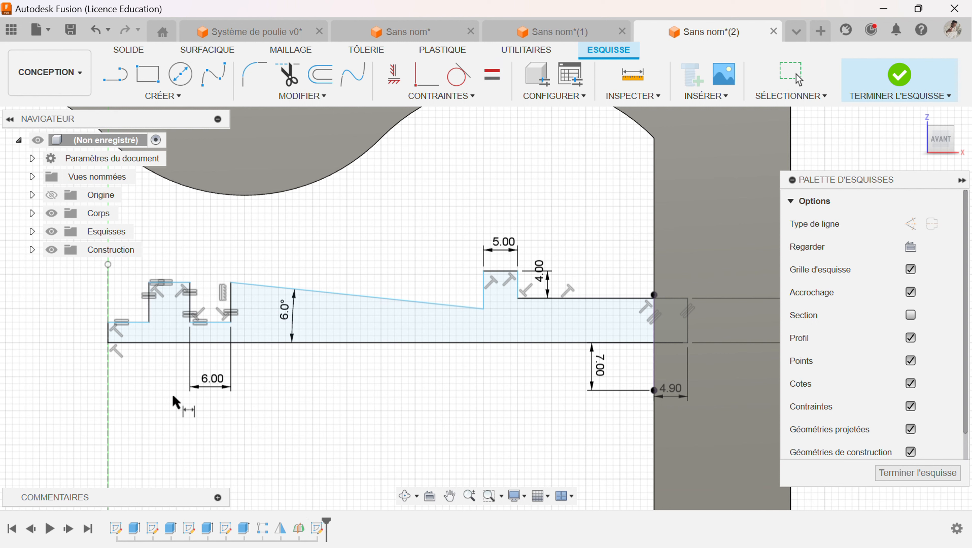
left_click(231, 312)
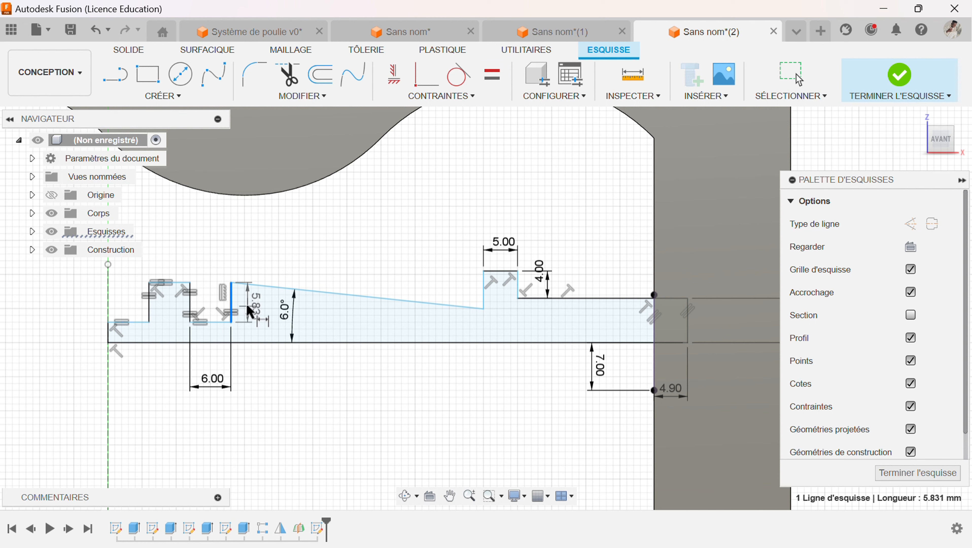
left_click(250, 312)
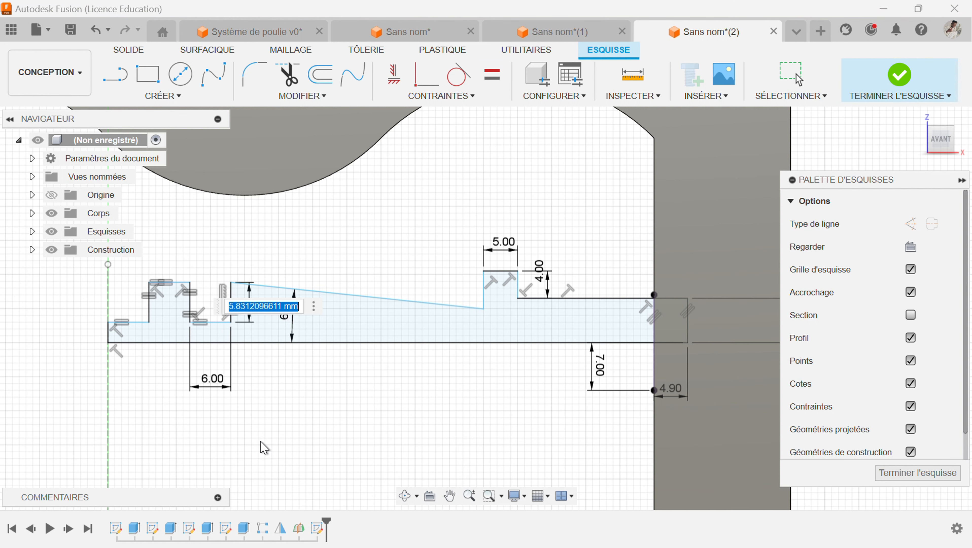
type("6")
key("Return")
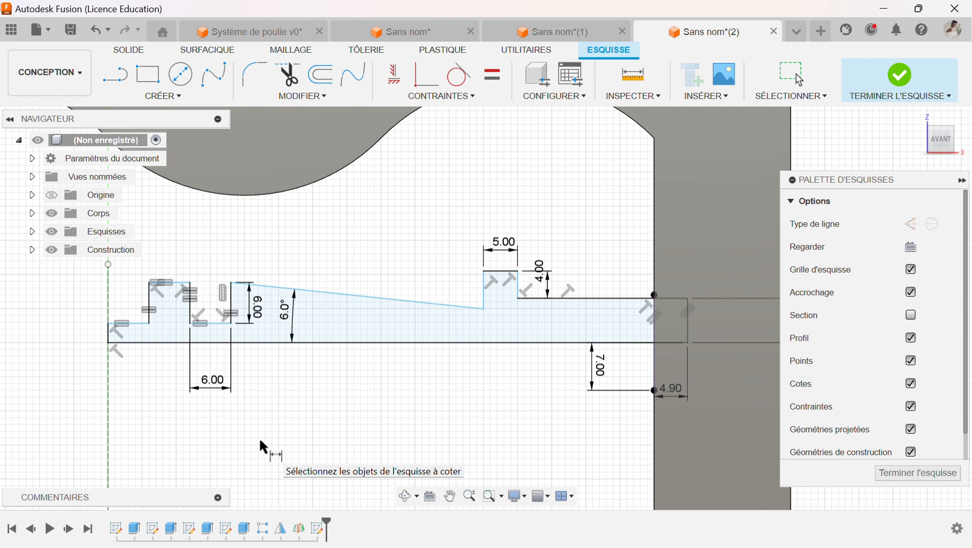
Step: Dimension the horizontal length of the sloped line between the groove and the right collar as 37 mm
left_click(380, 298)
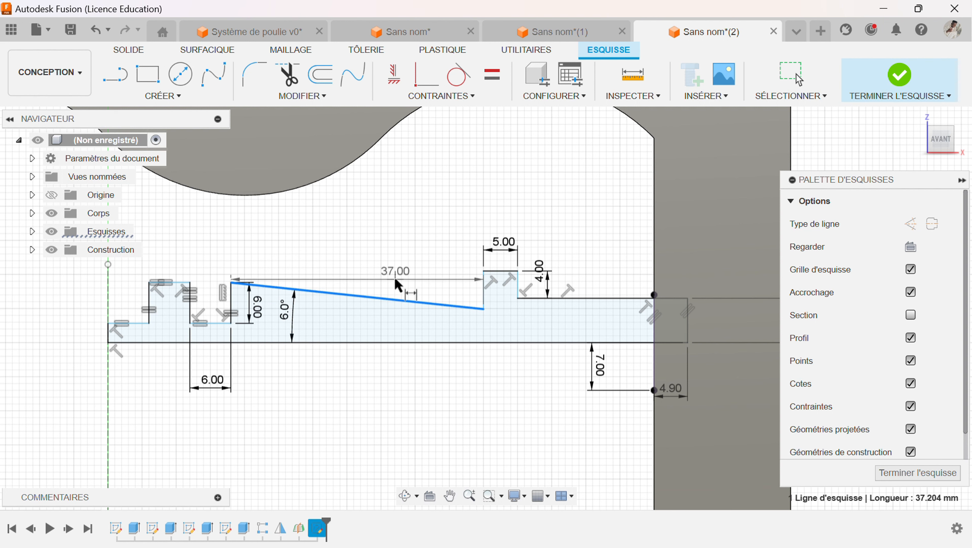
left_click(399, 283)
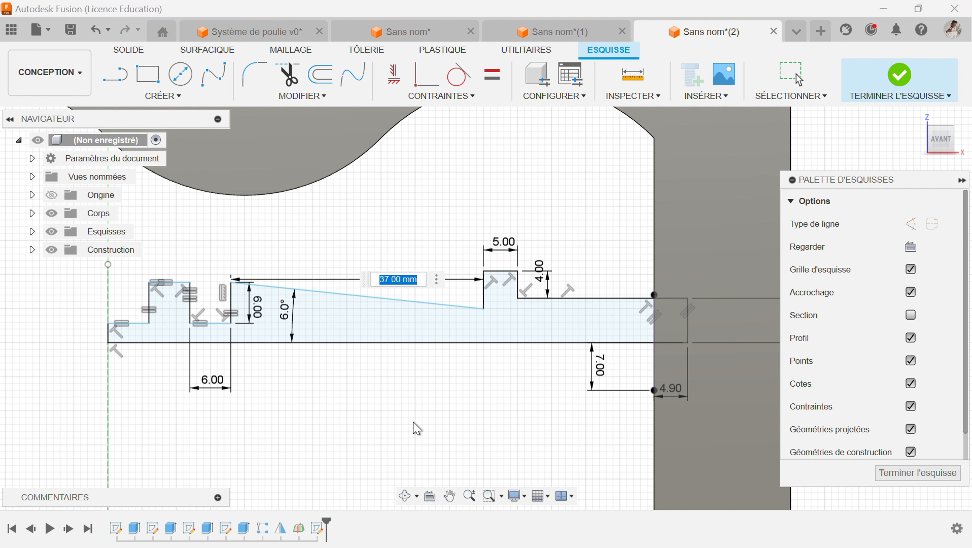
key("Return")
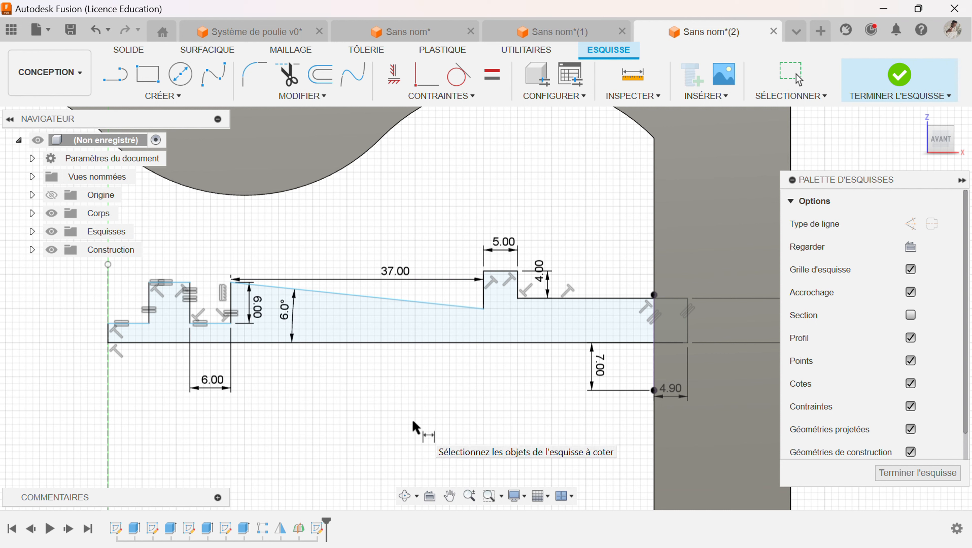
key("Escape")
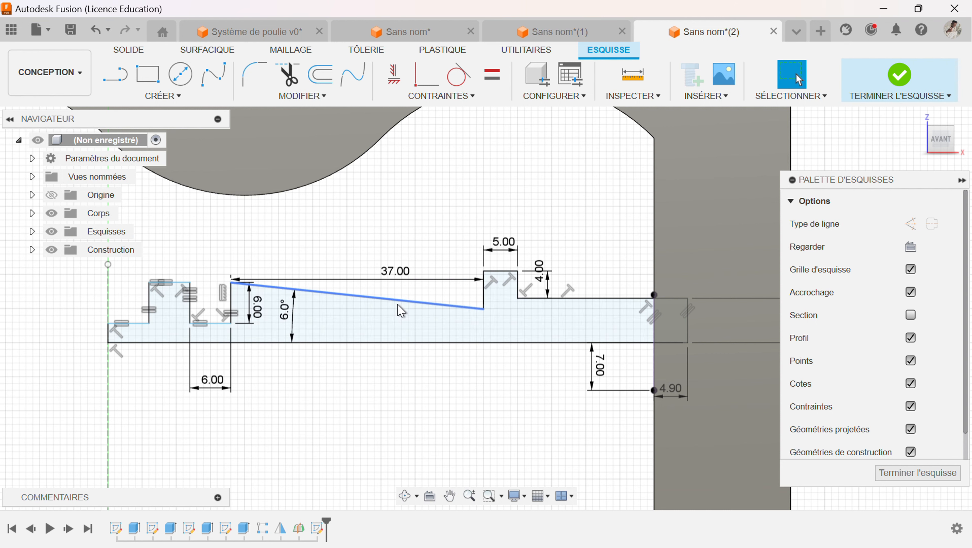
Step: Shift the sloped line slightly upward to test the profile's remaining freedom of movement
mouse_move(396, 307)
left_mouse_down()
mouse_move(398, 324)
mouse_move(384, 299)
left_mouse_up()
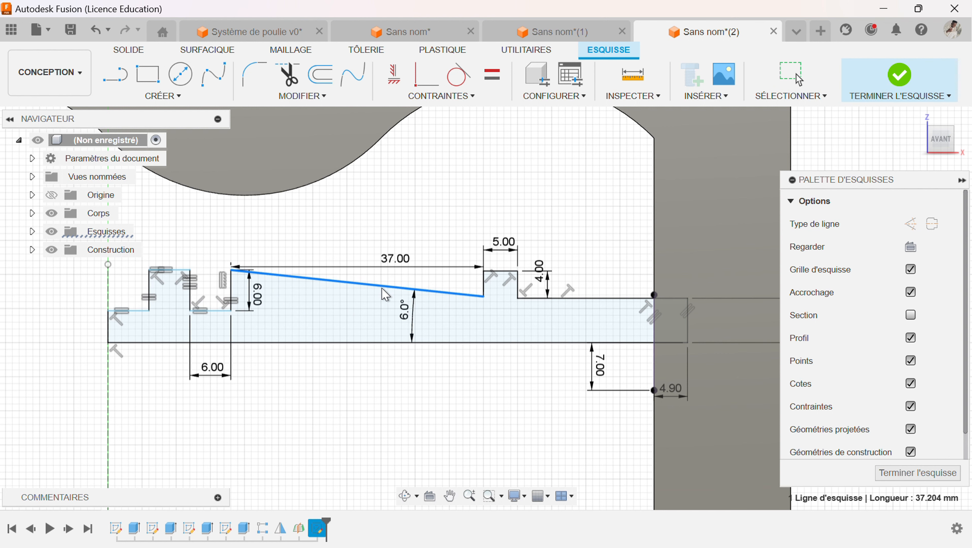
left_click(385, 299)
left_click(425, 440)
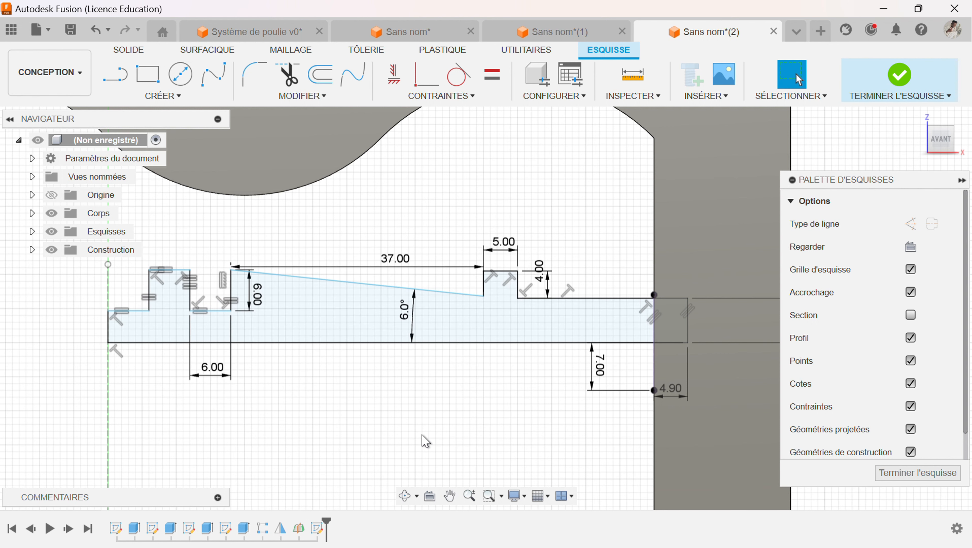
Step: Apply an Equal constraint between the two vertical sides of the 5 mm wide right collar
left_click(491, 74)
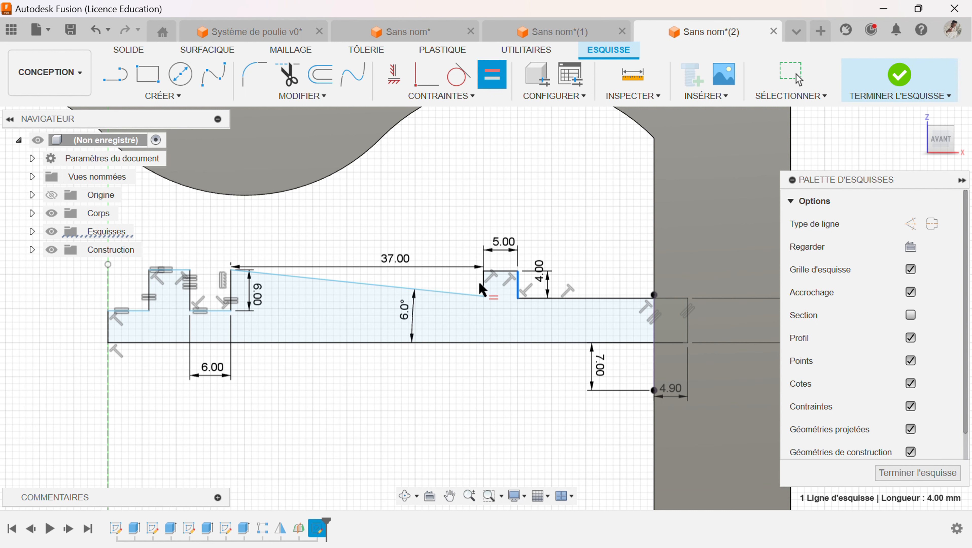
left_click(483, 283)
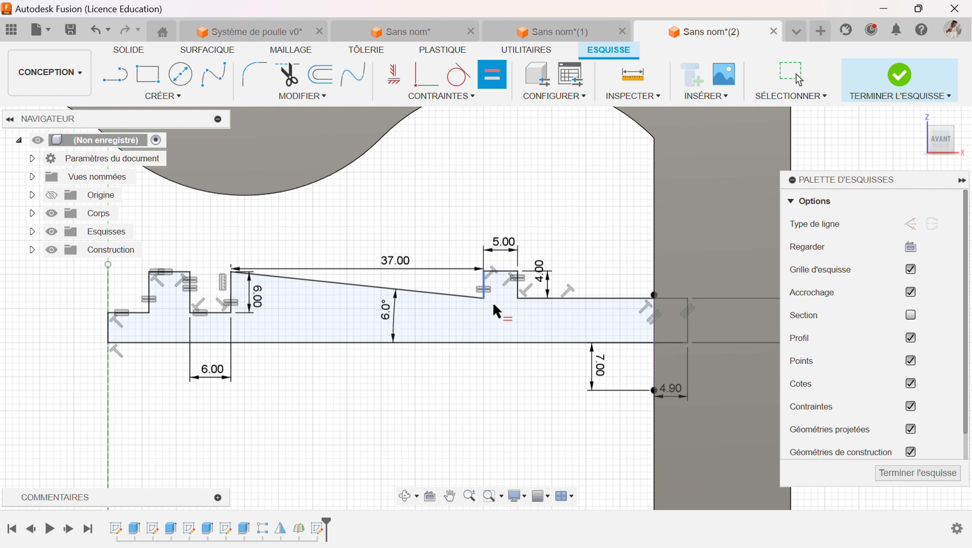
scroll(404, 395, "down", 1)
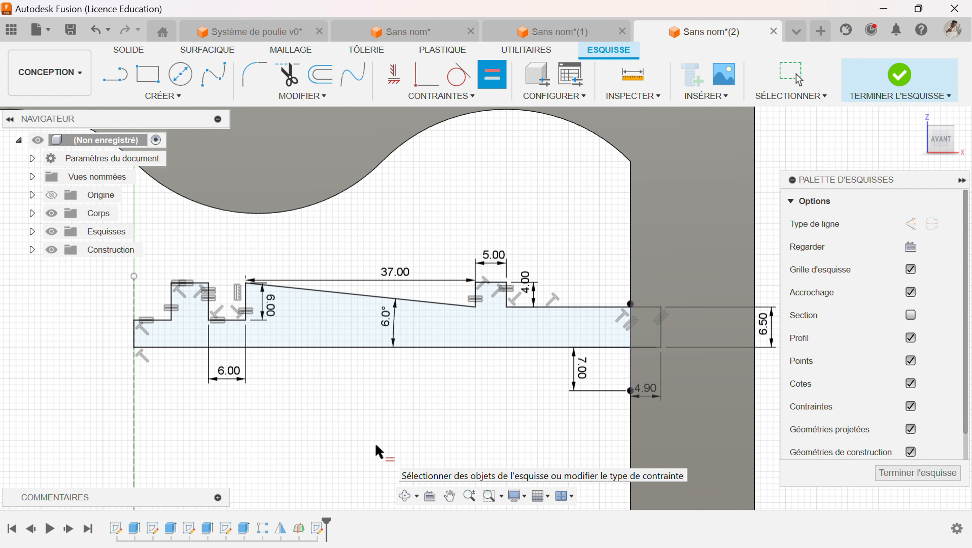
scroll(373, 402, "down", 1)
mouse_move(358, 421)
middle_mouse_down()
mouse_move(393, 386)
mouse_move(452, 365)
middle_mouse_up()
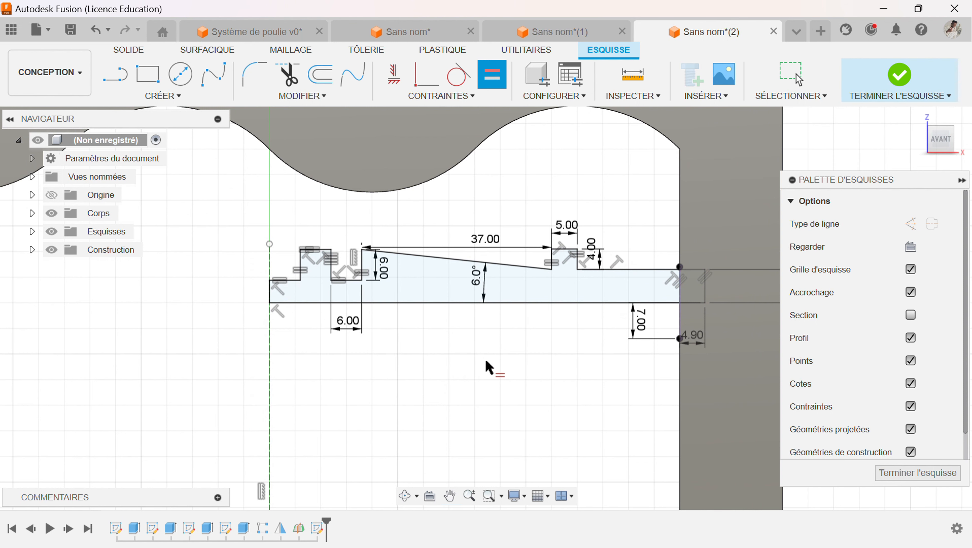
key("Escape")
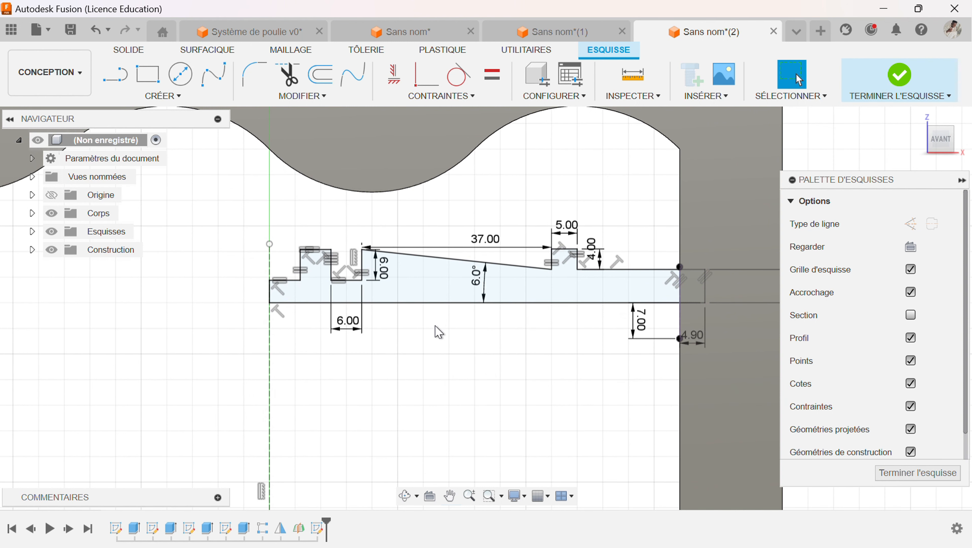
Step: Mirror the half-profile's thirteen lines across the frame's vertical central axis, leaving out the short line lying on that axis
middle_click_drag(201, 319, 453, 321)
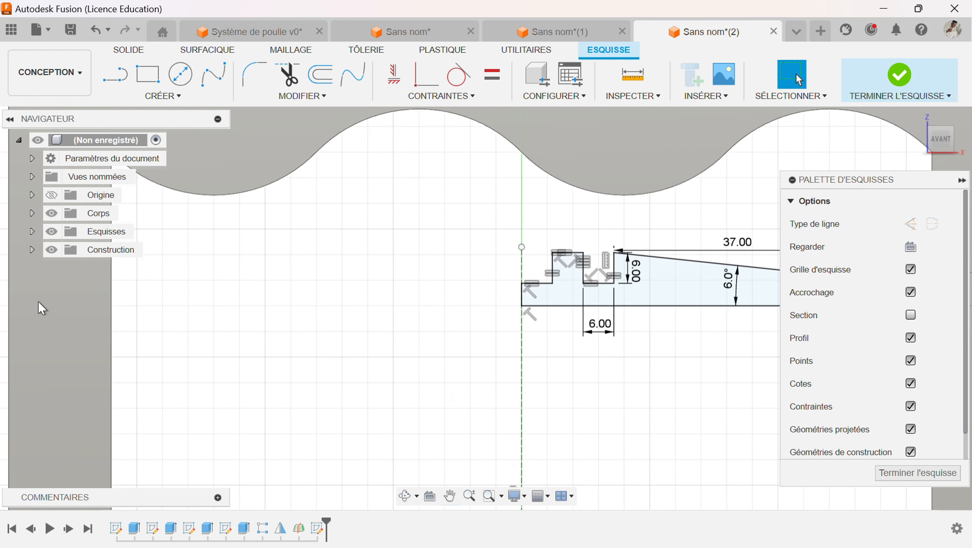
left_click(562, 305)
scroll(356, 322, "down", 3)
left_click(356, 328)
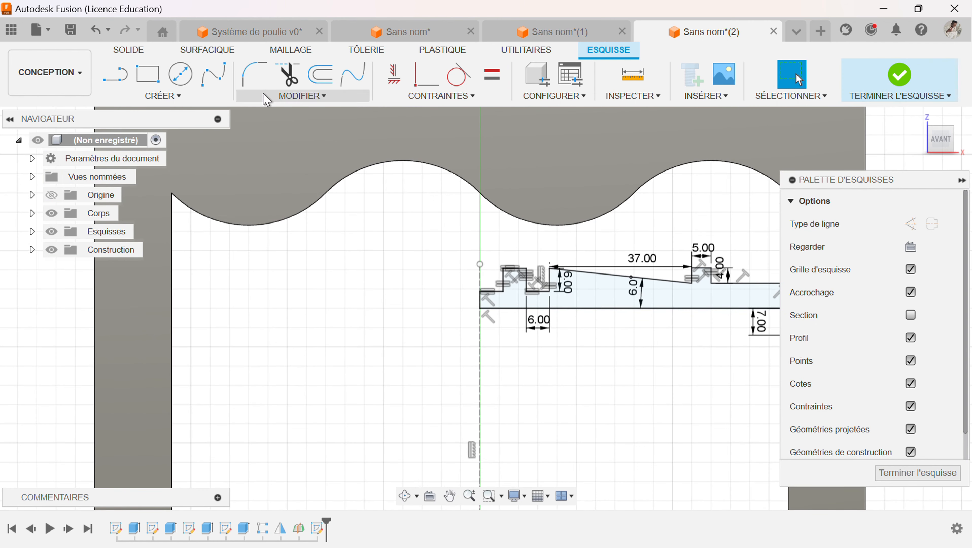
left_click(154, 104)
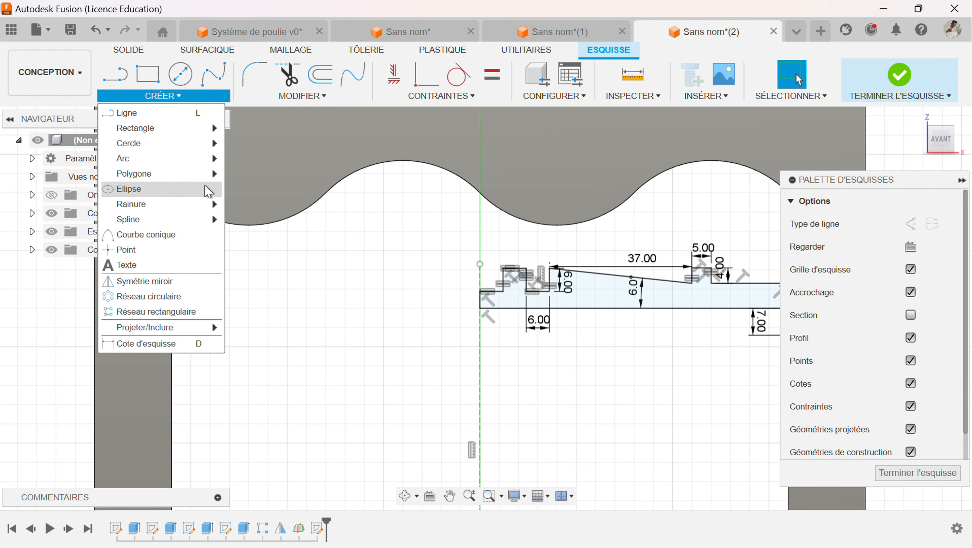
left_click(195, 284)
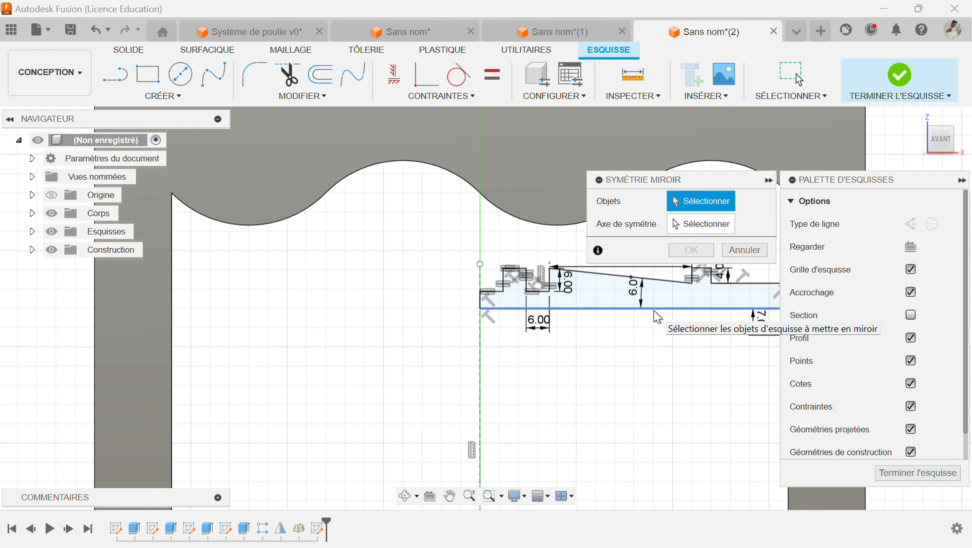
middle_click_drag(596, 315, 458, 361)
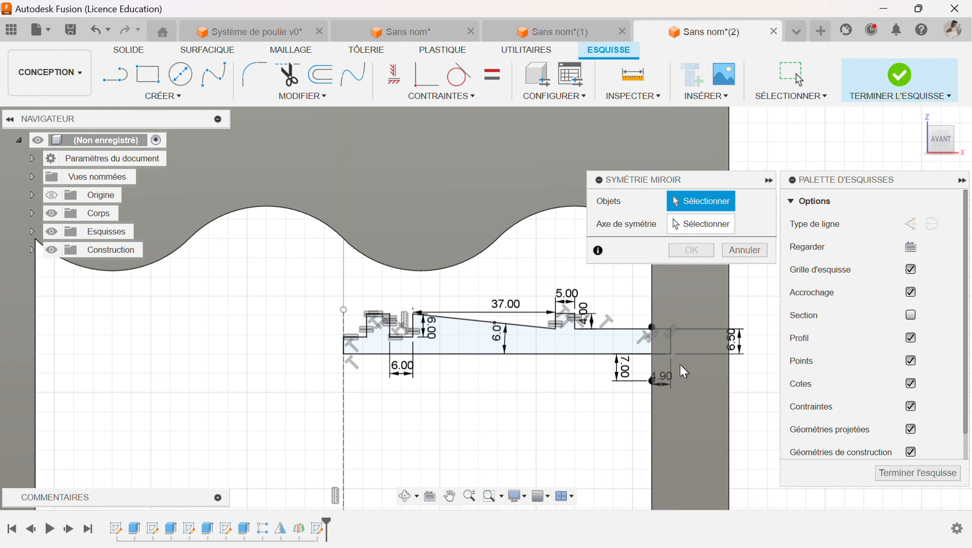
left_click(671, 341)
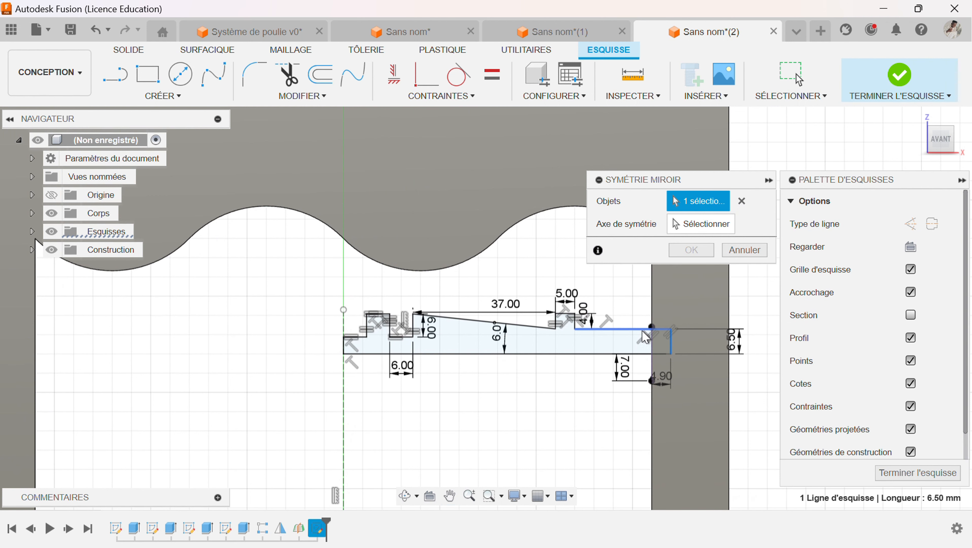
left_click(651, 329)
left_click(629, 353)
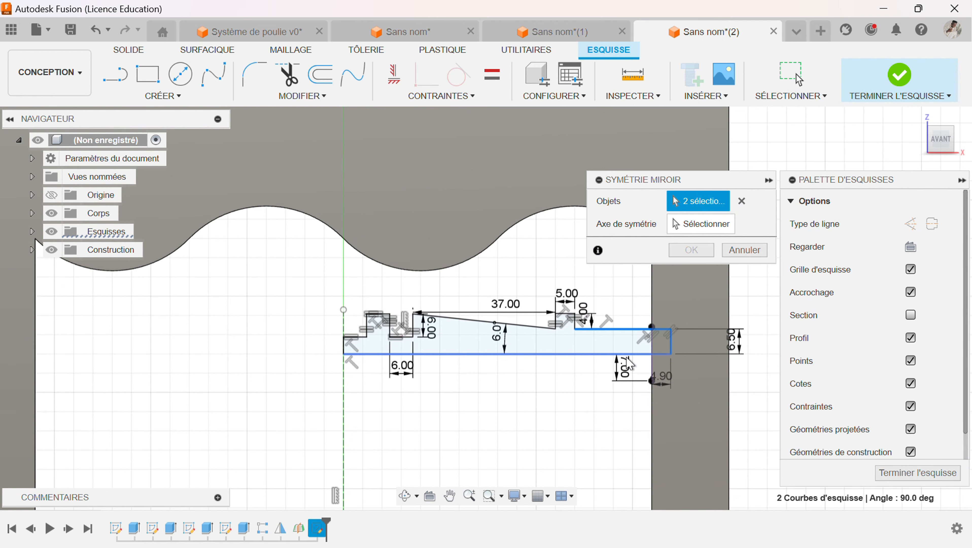
scroll(574, 319, "up", 3)
left_click(576, 323)
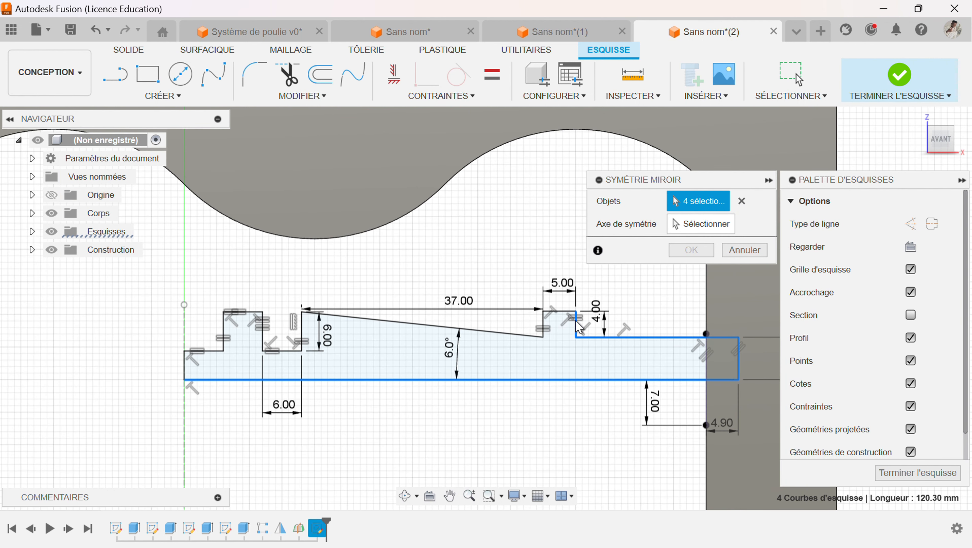
left_click(544, 324)
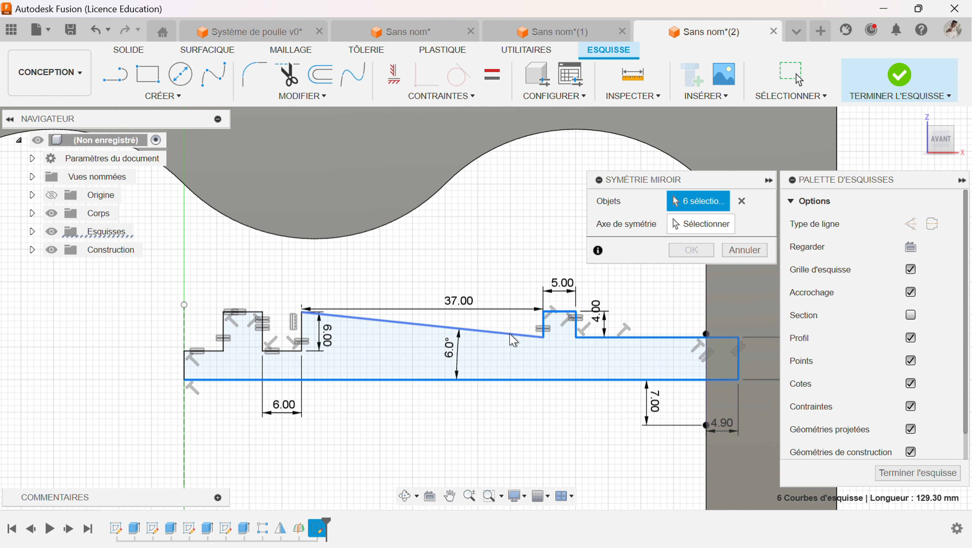
left_click(441, 326)
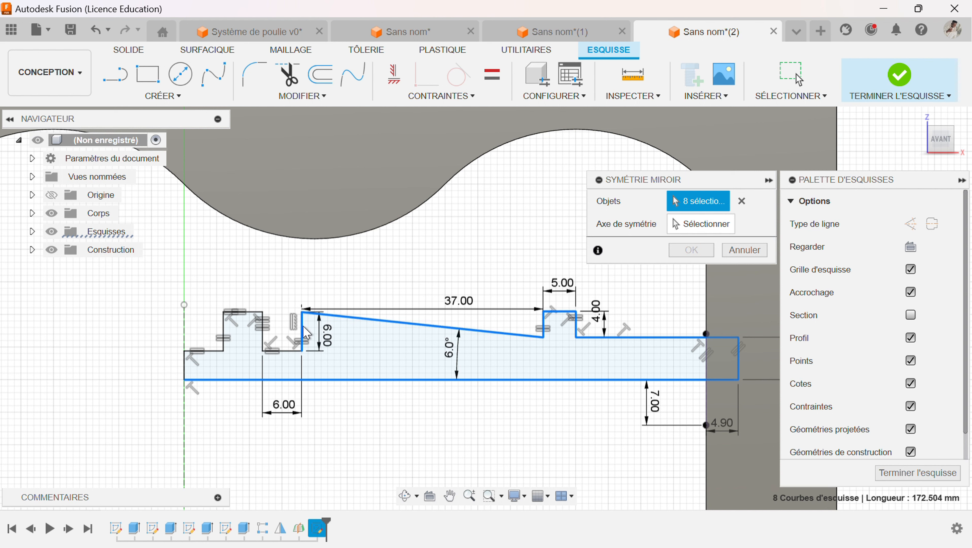
left_click(262, 330)
left_click(282, 350)
left_click(242, 311)
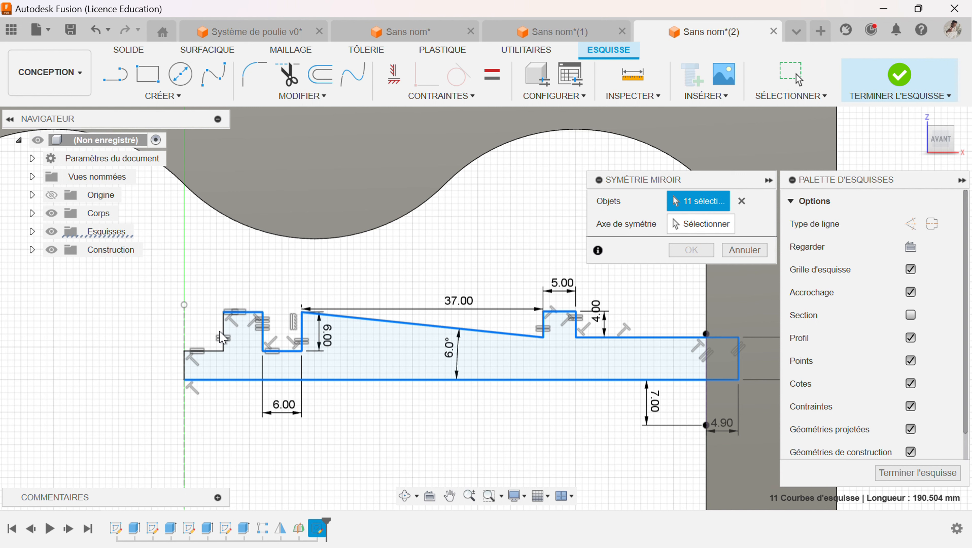
left_click(224, 338)
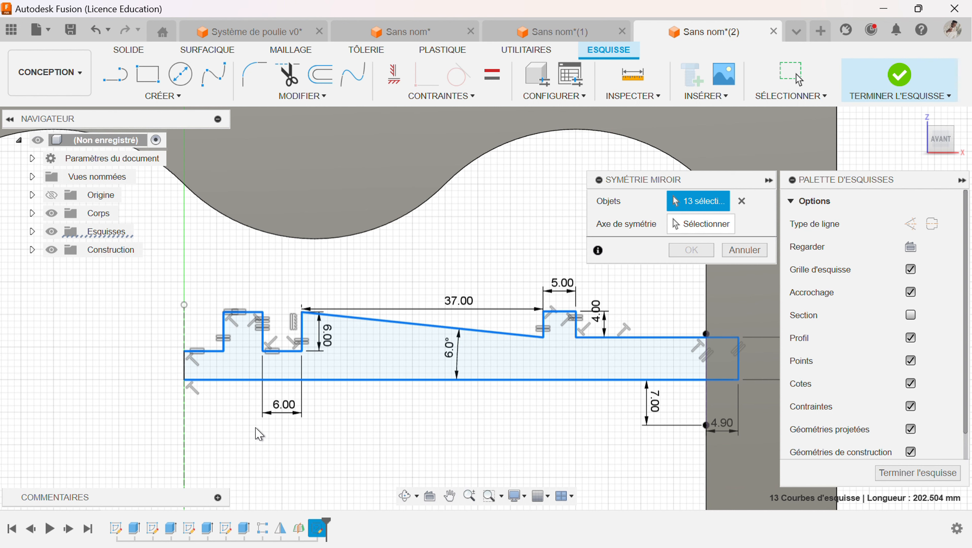
middle_click_drag(256, 429, 346, 357)
left_click(677, 224)
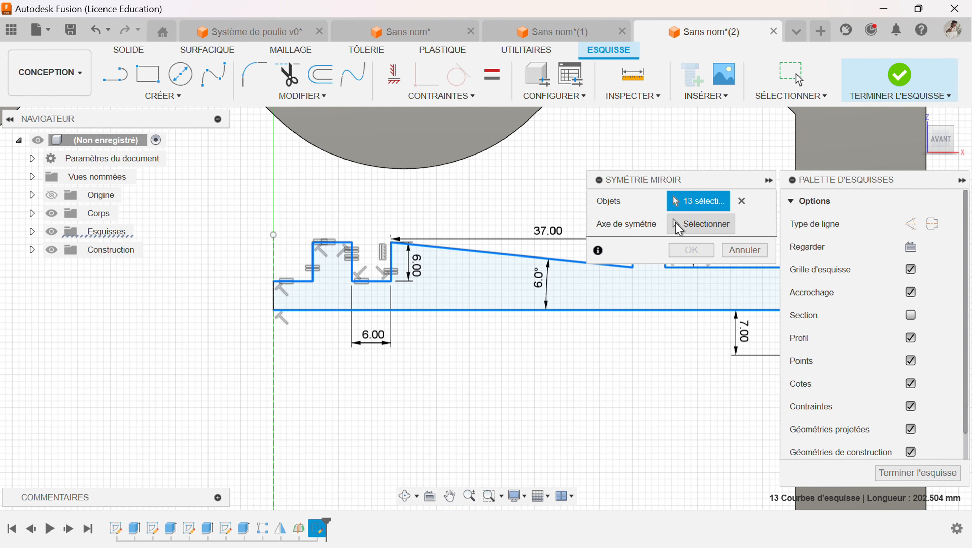
scroll(460, 358, "down", 3)
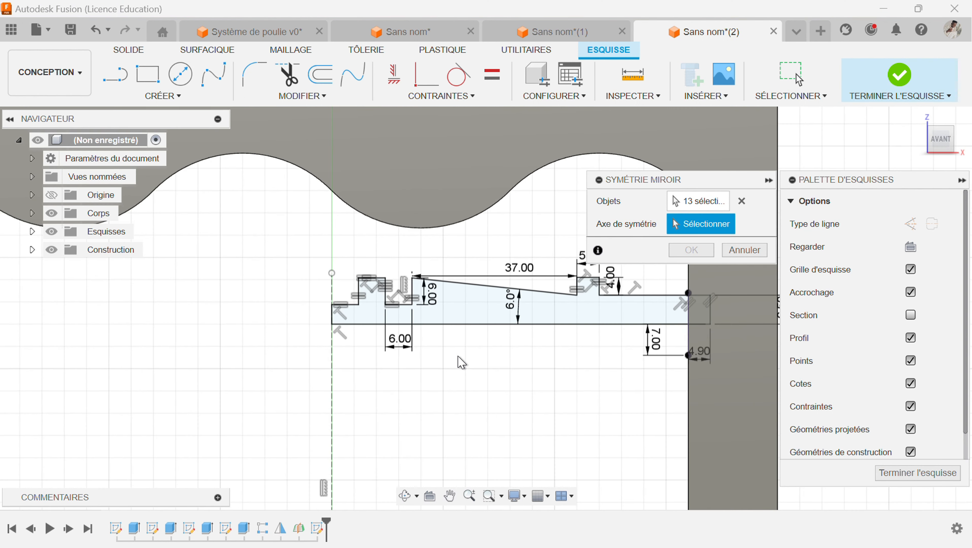
left_click(332, 399)
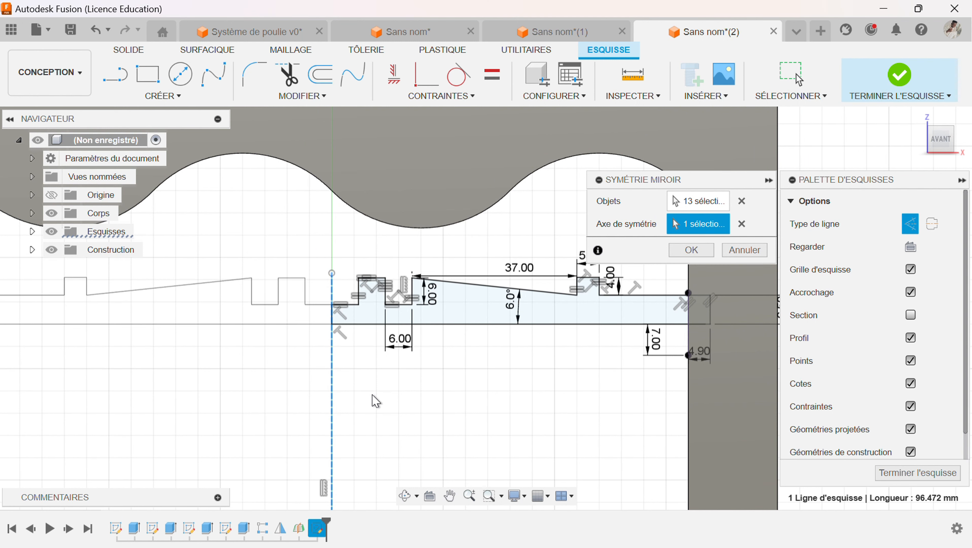
scroll(380, 400, "down", 2)
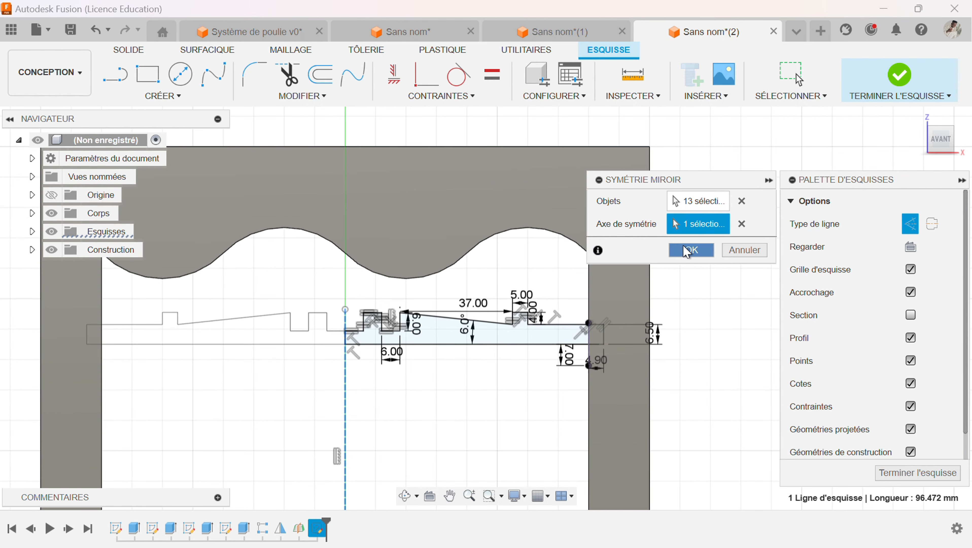
left_click(690, 250)
Step: Convert the short vertical profile line on the central axis to a construction line
scroll(361, 401, "up", 5)
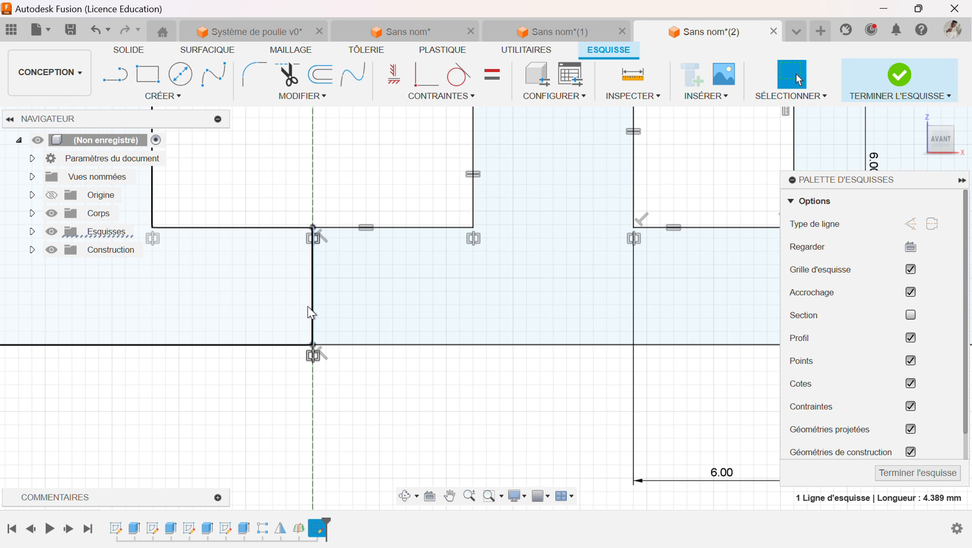
left_click(908, 225)
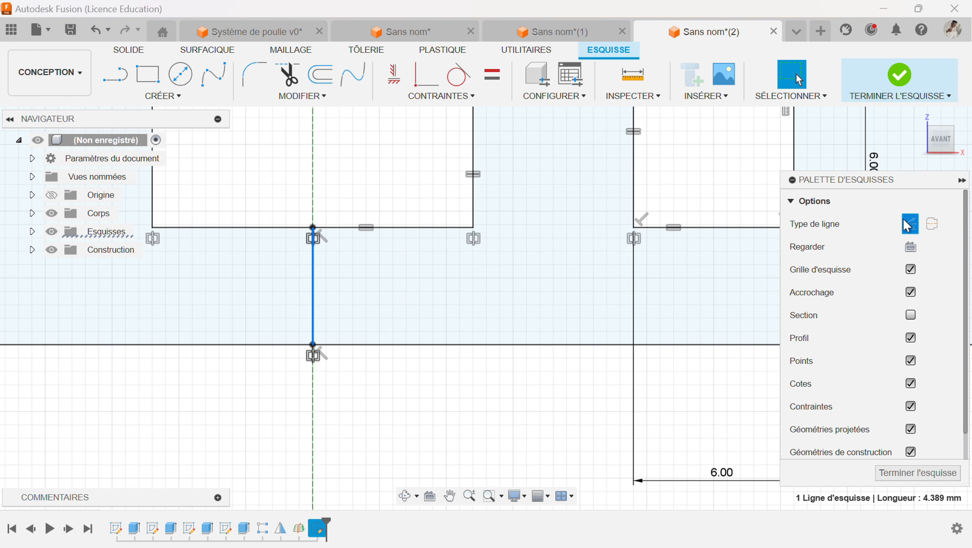
left_click(502, 431)
scroll(477, 395, "down", 5)
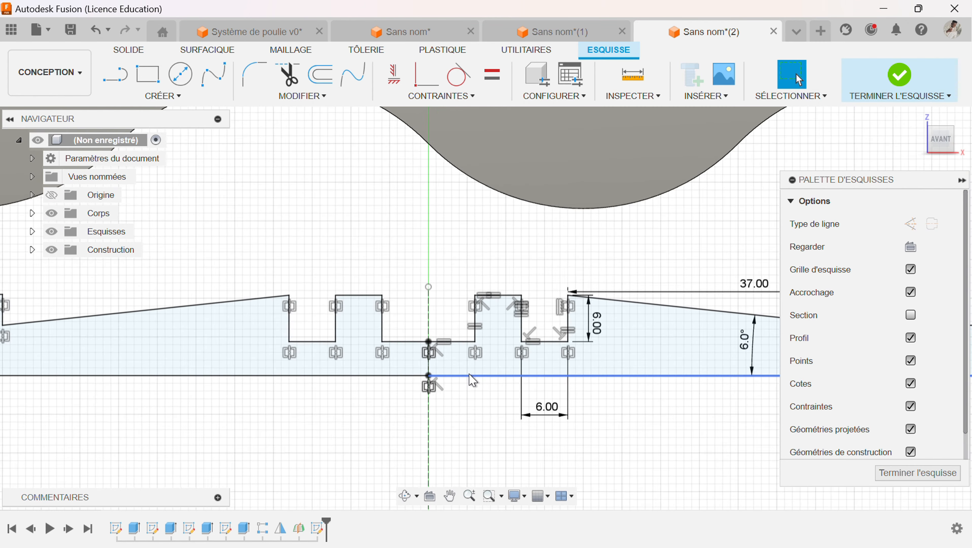
Step: Check the mirrored shaft profile against the holes in the frame, and finish the sketch
scroll(472, 380, "down", 5)
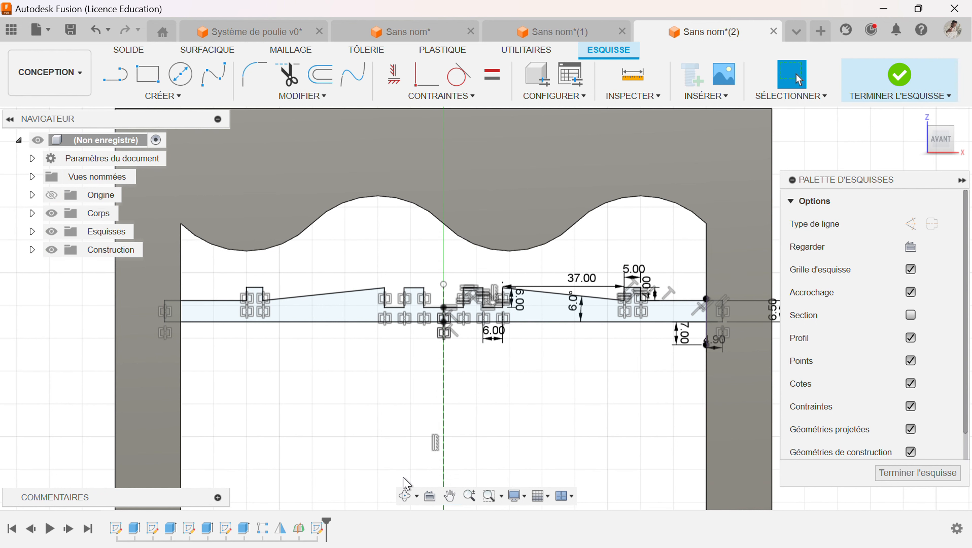
left_click(406, 495)
left_click_drag(460, 374, 500, 374)
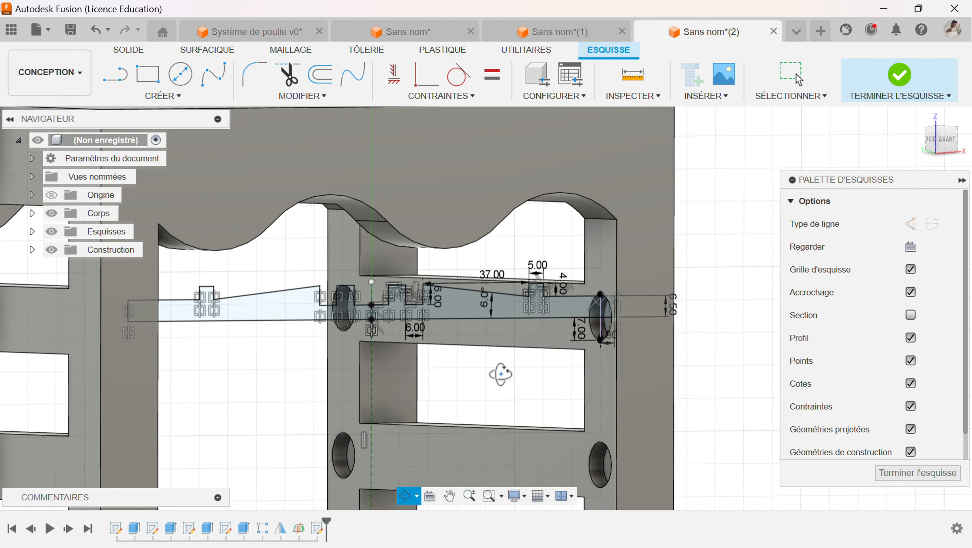
left_click_drag(500, 374, 533, 375)
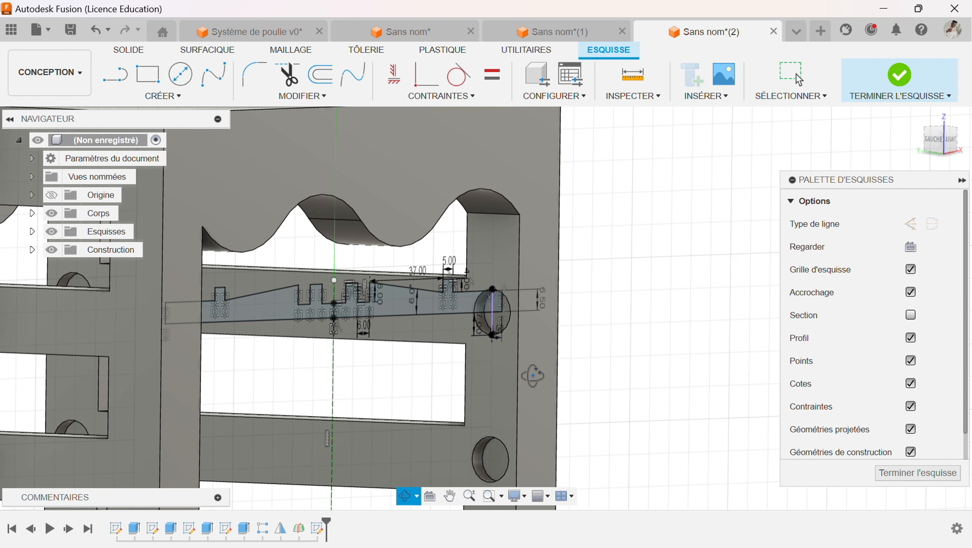
left_click_drag(533, 375, 465, 386)
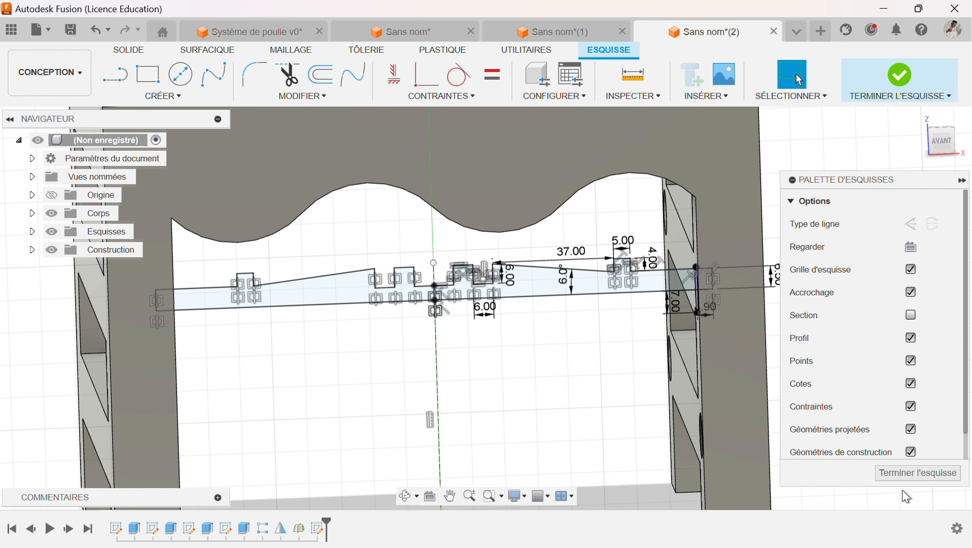
left_click(902, 80)
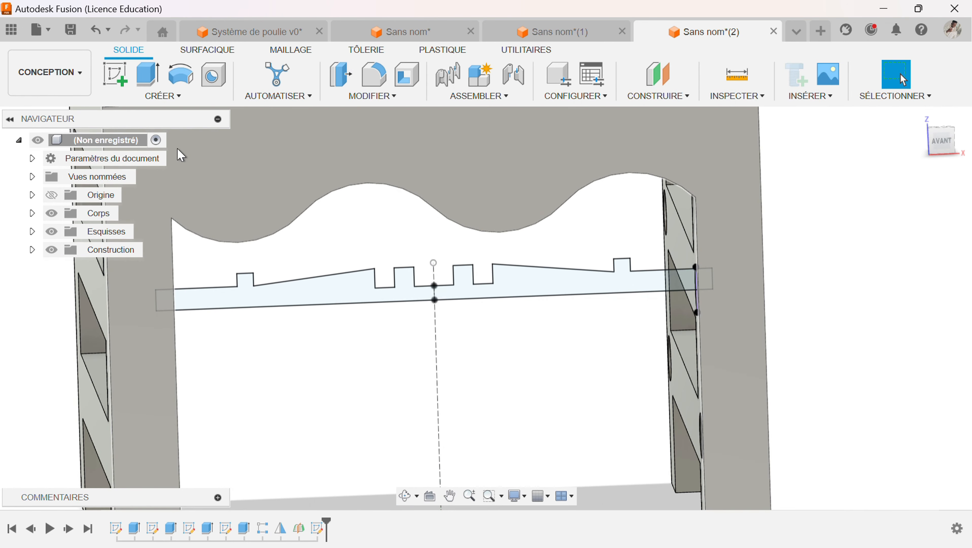
Step: Revolve the full shaft profile 360 degrees about its long straight bottom edge, as a new body
left_click(176, 84)
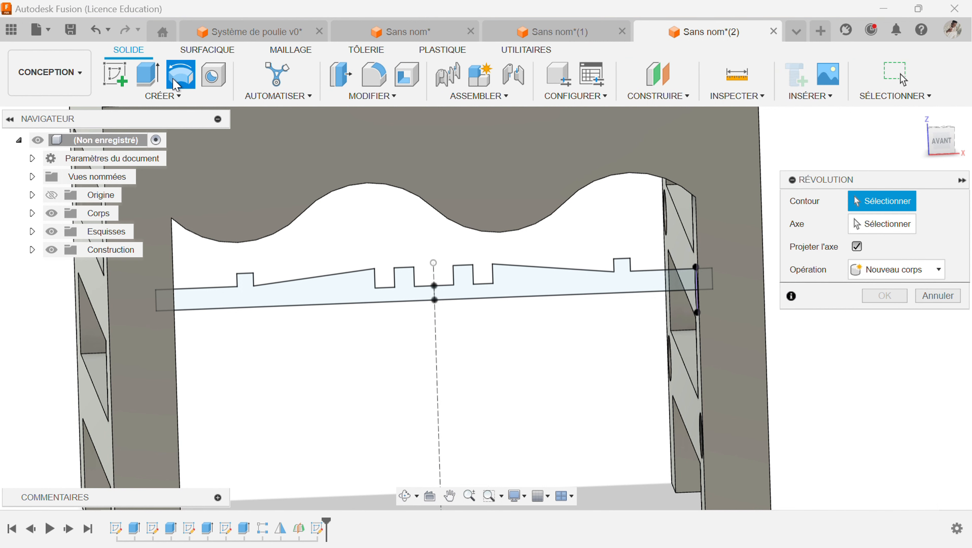
left_click(528, 282)
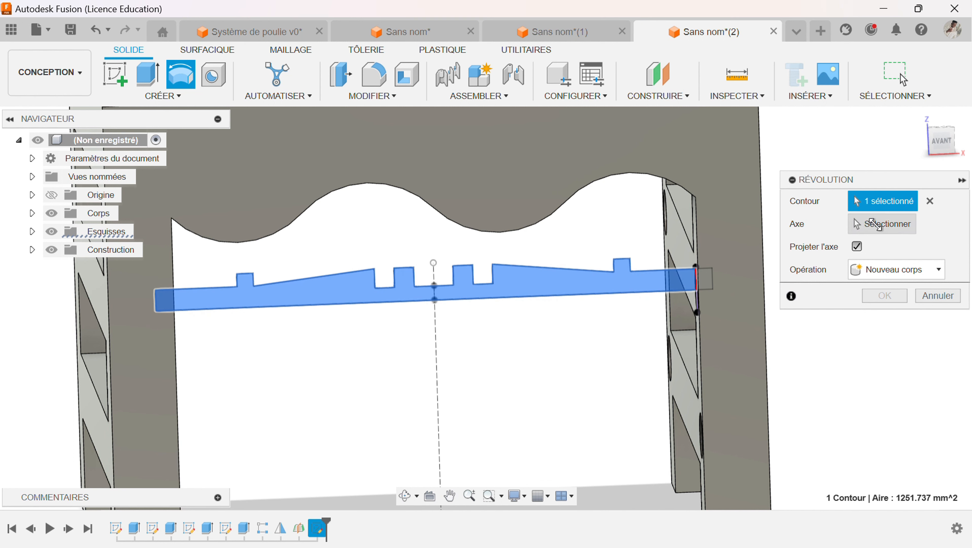
left_click(873, 224)
left_click(591, 297)
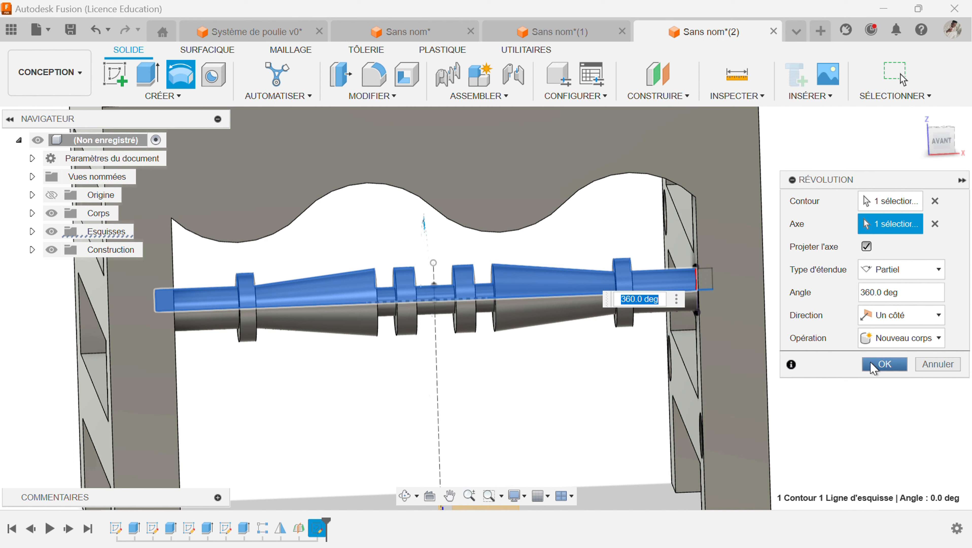
left_click(882, 342)
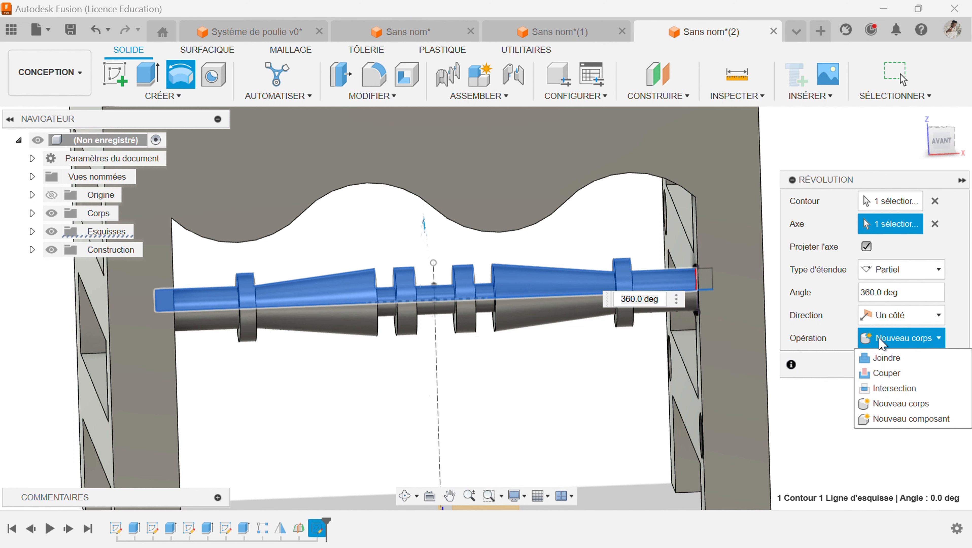
left_click(816, 347)
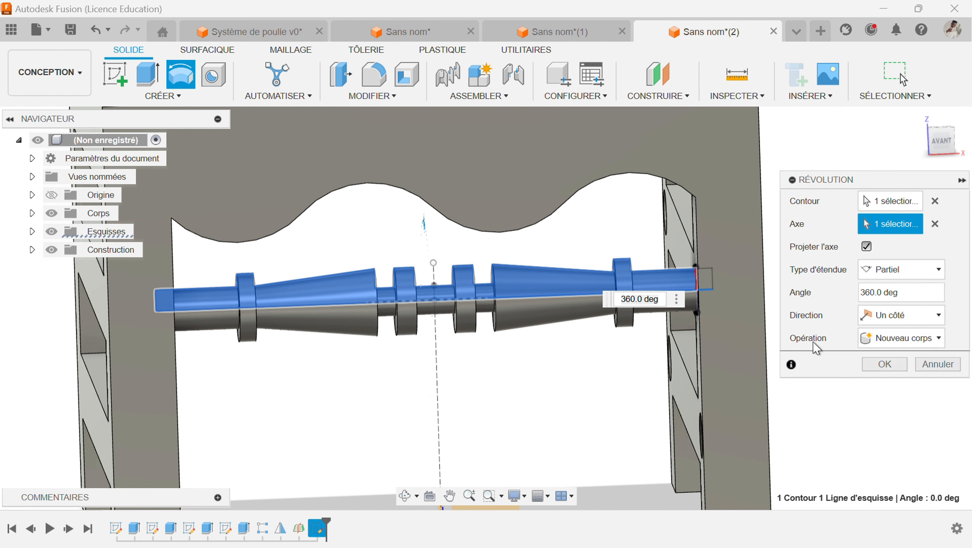
left_click(872, 363)
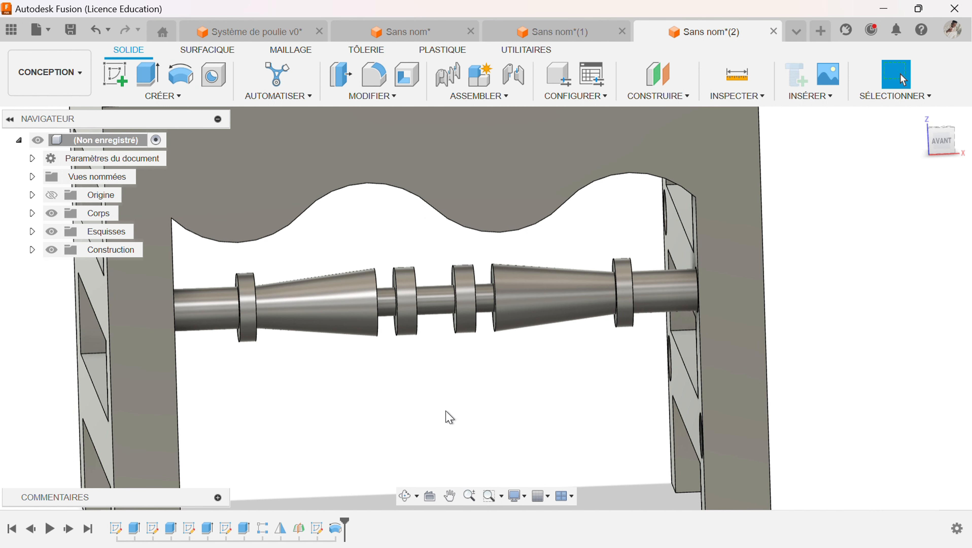
Step: Reopen the revolved shaft's profile sketch for editing
left_click(406, 495)
left_click_drag(429, 433, 383, 312)
left_click_drag(478, 321, 523, 314)
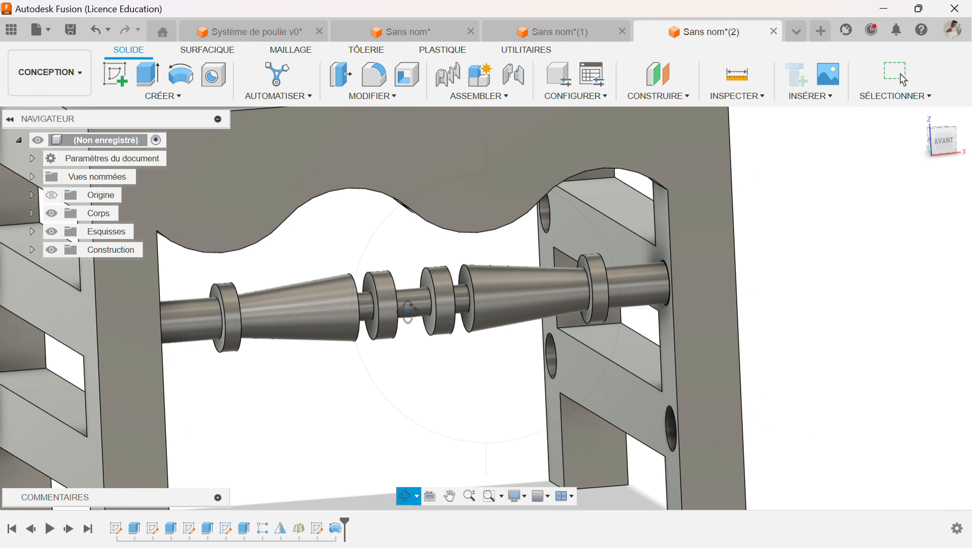
key("Escape")
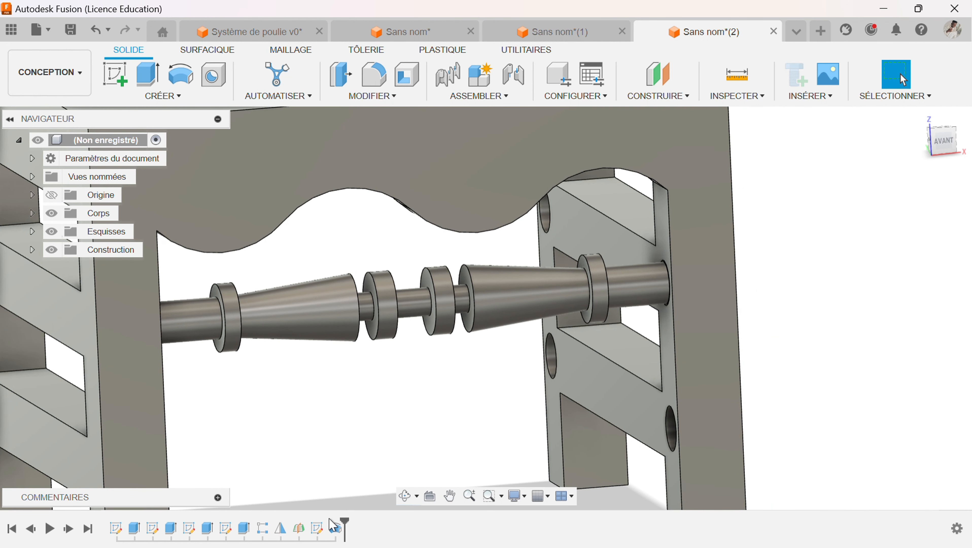
double_click(334, 526)
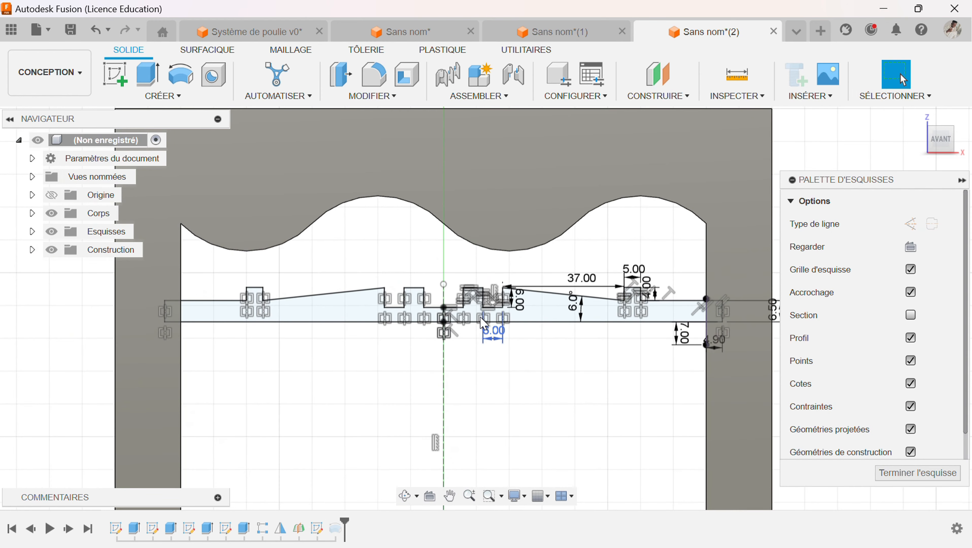
scroll(484, 324, "up", 5)
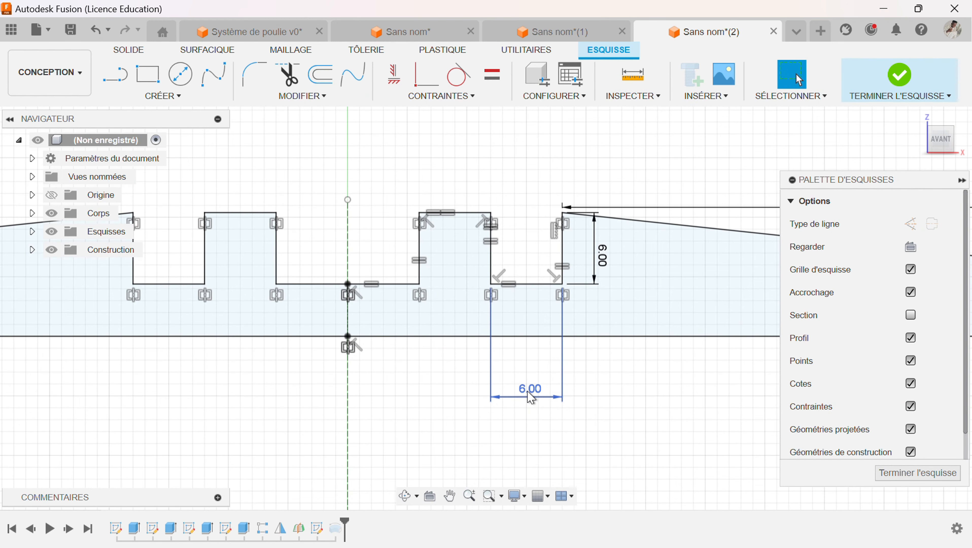
Step: Set the width of the neck between the central collar and the taper to 3 mm
double_click(529, 395)
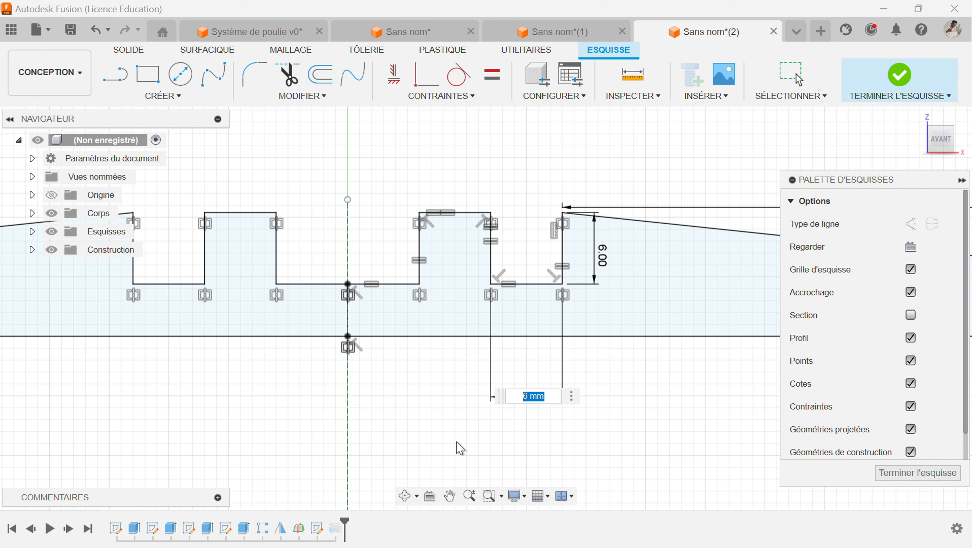
type("3")
key("Return")
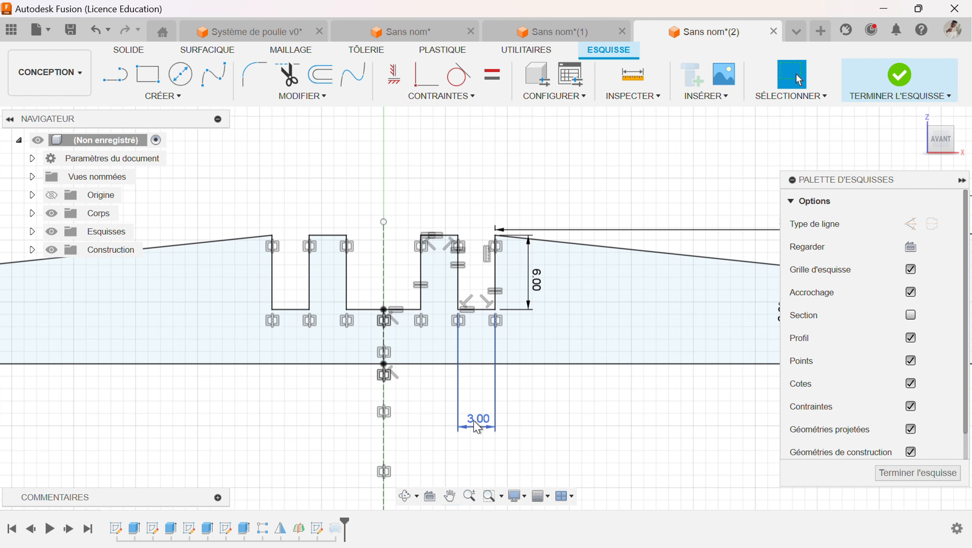
Step: Set the width of the neck beside the taper's thick end to 4 mm
double_click(475, 425)
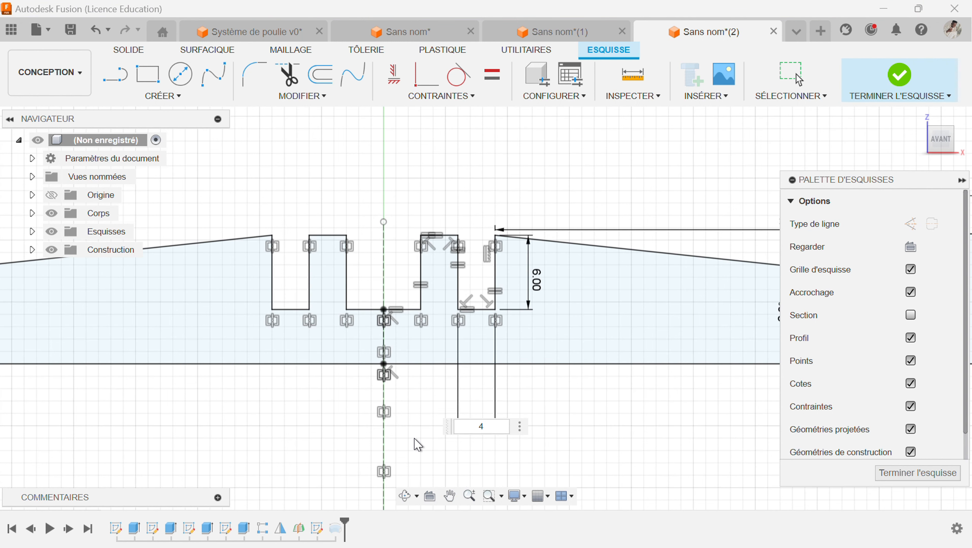
type("4")
key("Return")
Step: Set the horizontal length of the tapered section to 40 mm
scroll(522, 396, "down", 2)
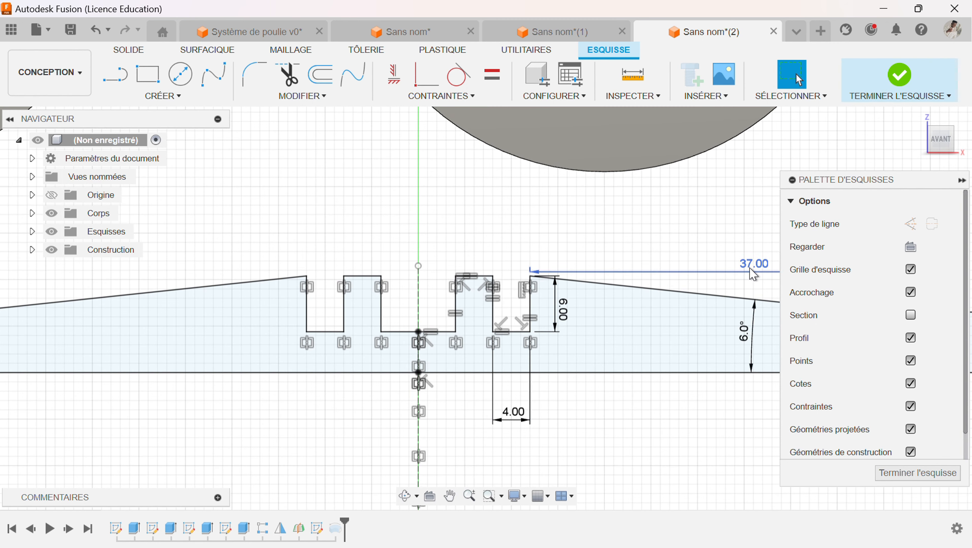
double_click(748, 263)
type("4")
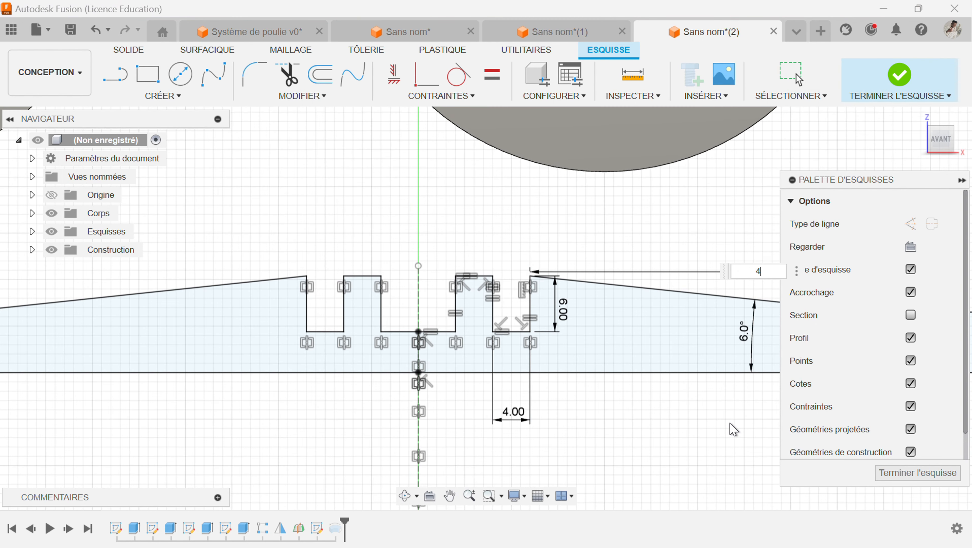
type("0")
key("Return")
scroll(730, 424, "down", 2)
middle_click_drag(730, 423, 482, 335)
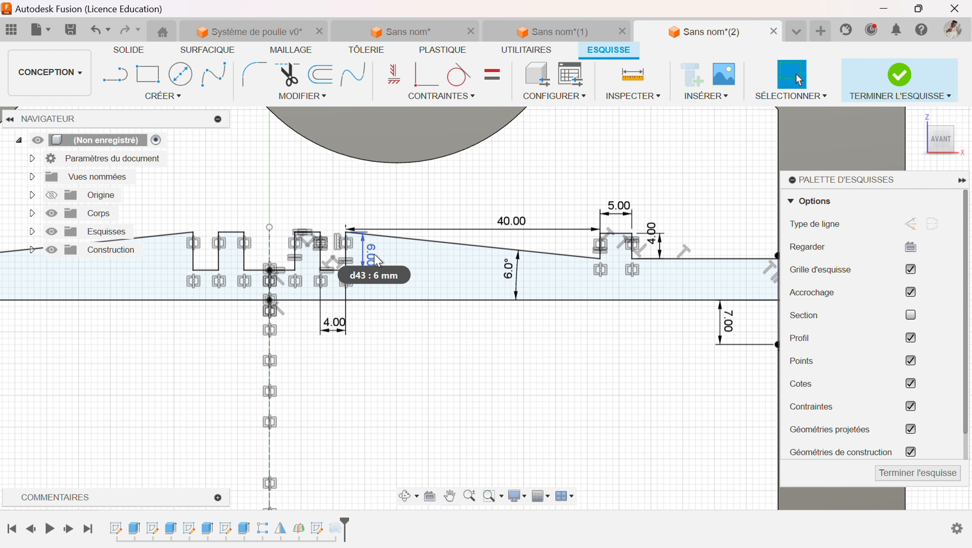
Step: Set the step height at the taper's thick end to 4 mm and finish the sketch
double_click(378, 261)
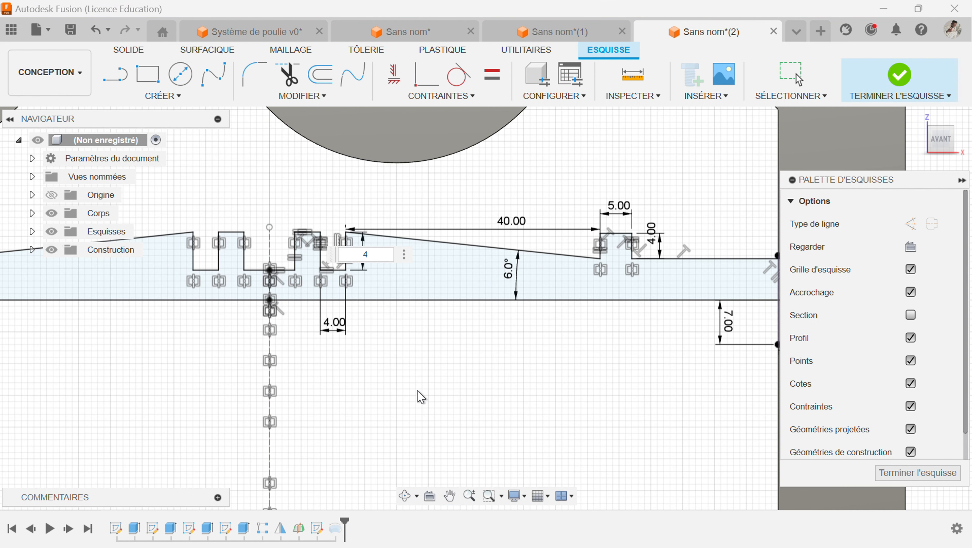
type("4")
key("Return")
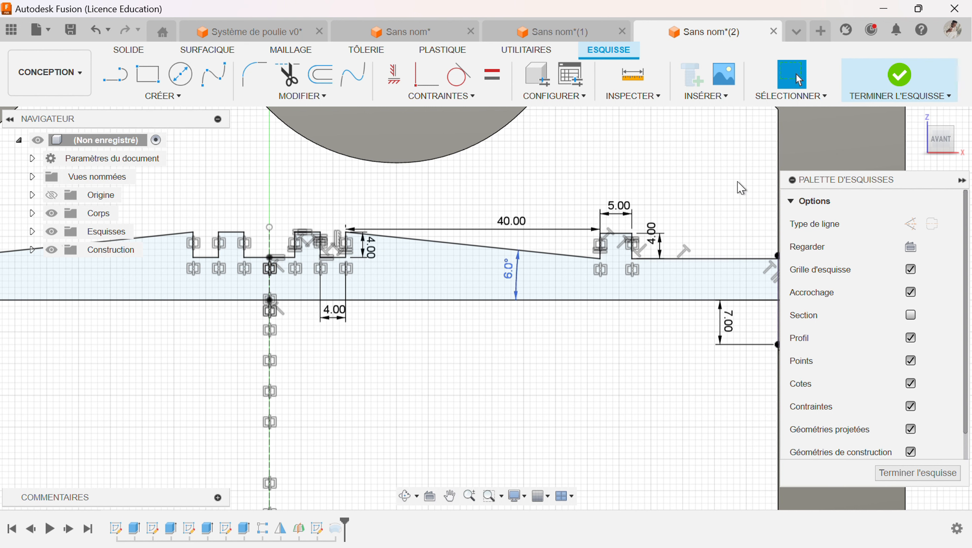
left_click(898, 79)
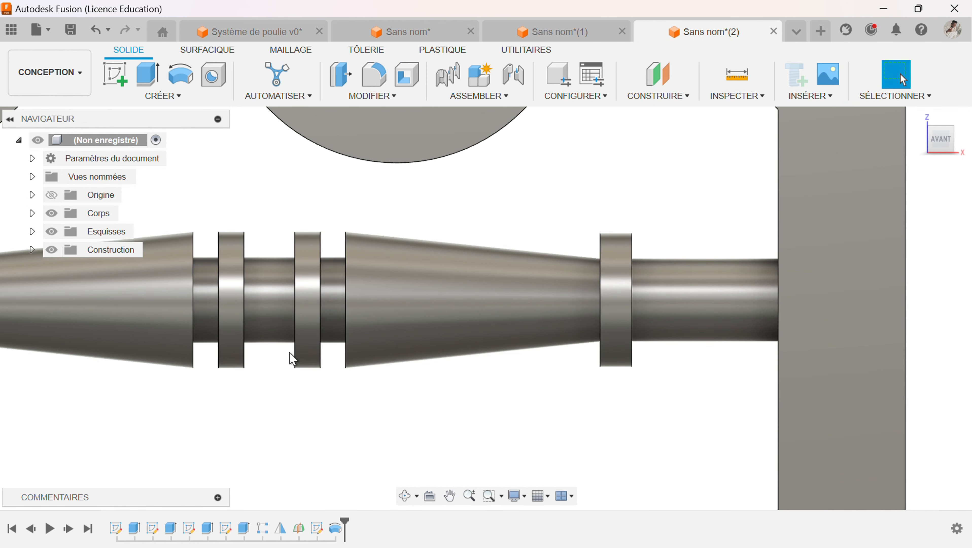
Step: Fillet both rim edges of the two outer collars, four edges in total, with a constant 2.5 mm radius
middle_click_drag(283, 362, 449, 329)
scroll(449, 330, "down", 2)
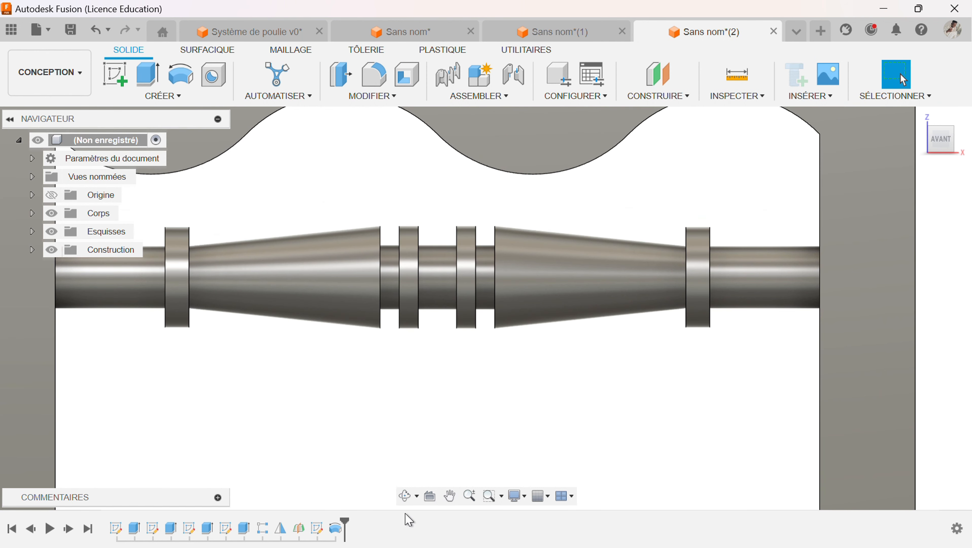
left_click(404, 496)
left_click_drag(404, 451, 443, 386)
key("Escape")
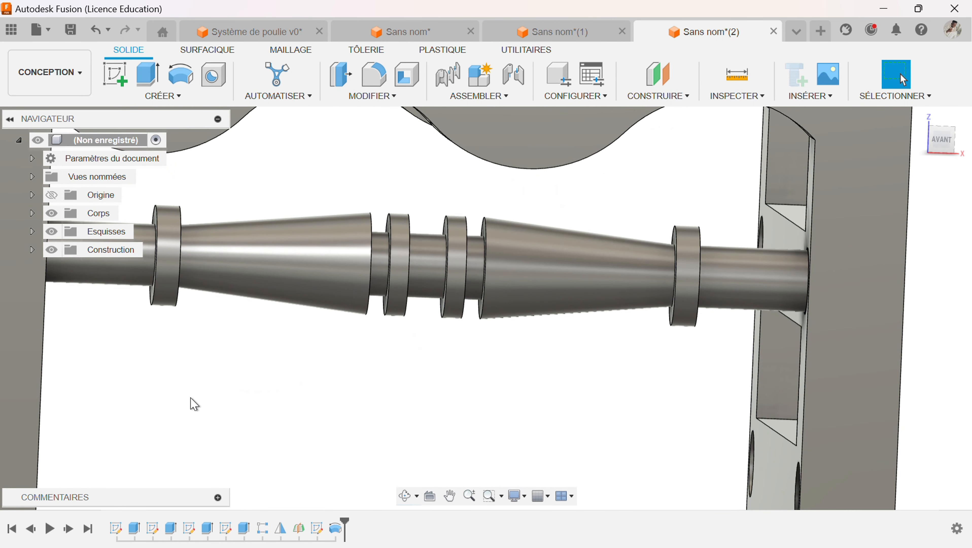
left_click(382, 85)
middle_click_drag(549, 243, 469, 239)
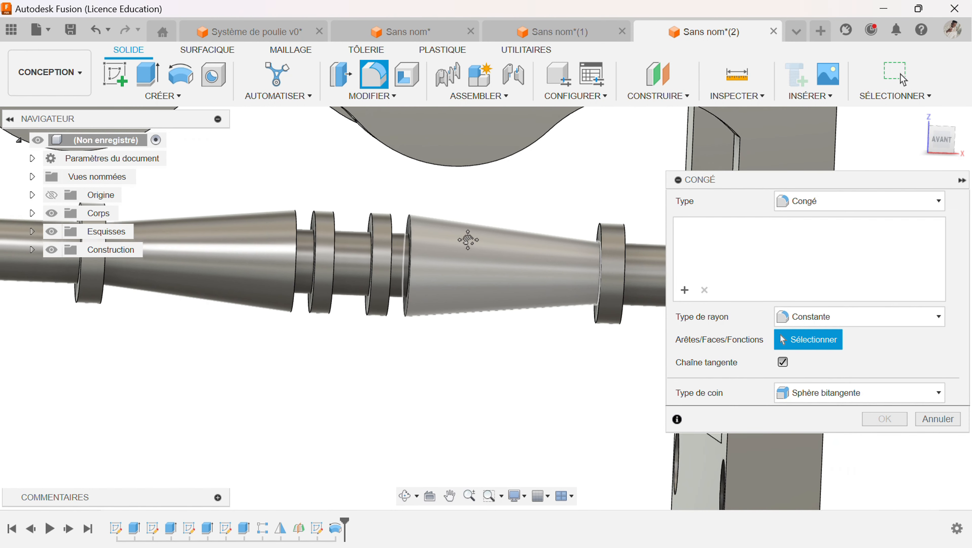
left_click(594, 265)
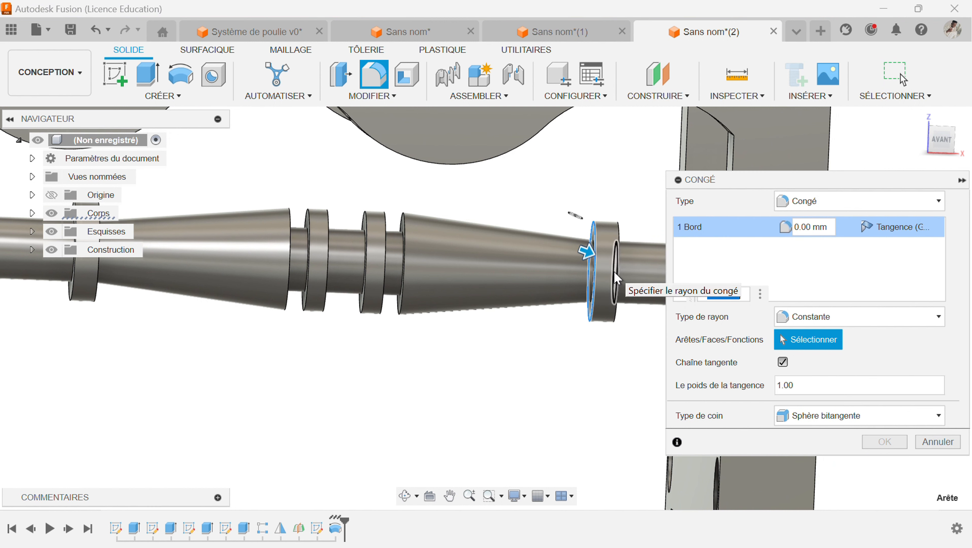
left_click(616, 253)
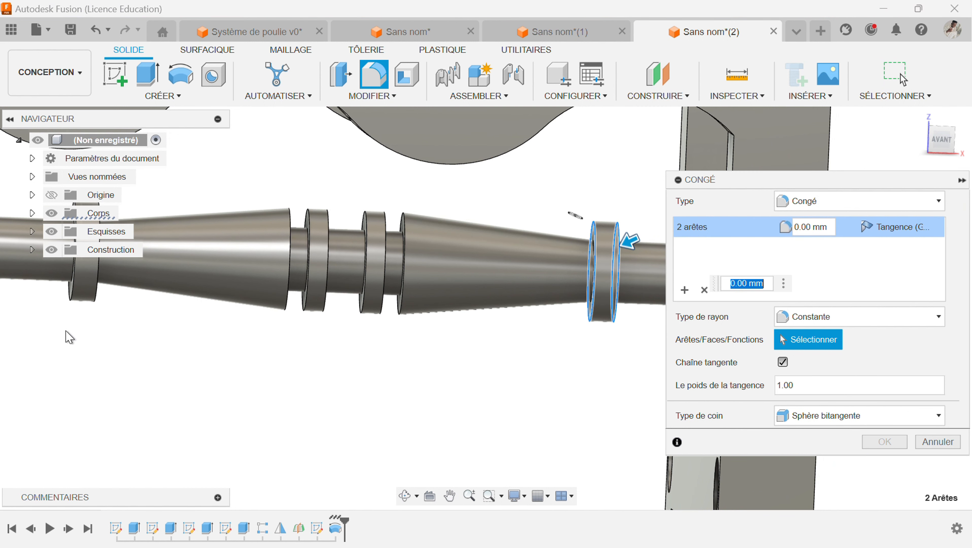
left_click(73, 300)
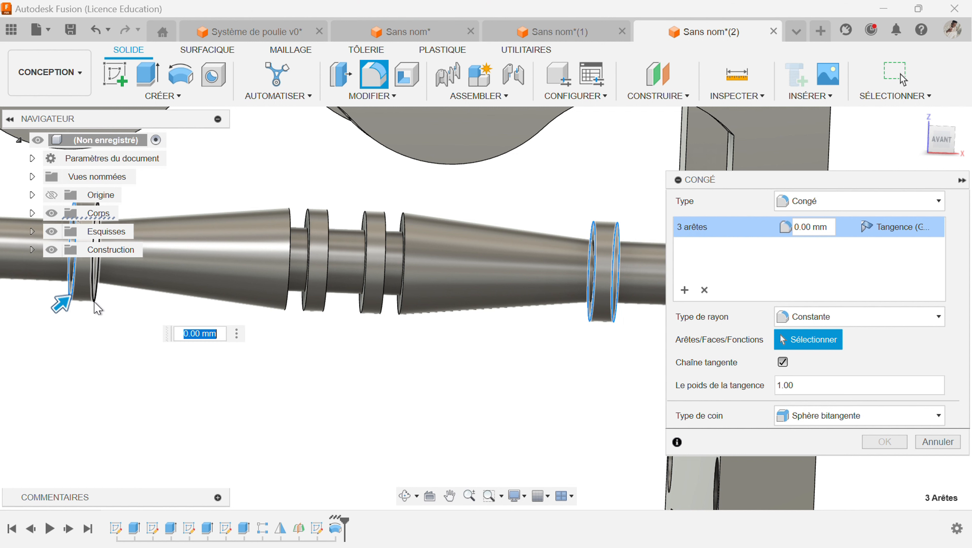
left_click(95, 302)
left_click_drag(107, 313, 104, 311)
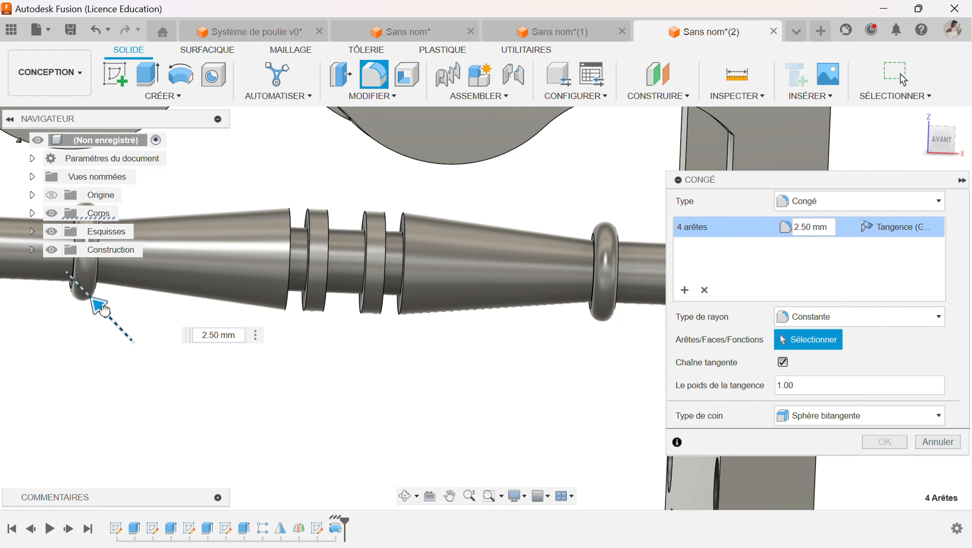
scroll(127, 337, "down", 3)
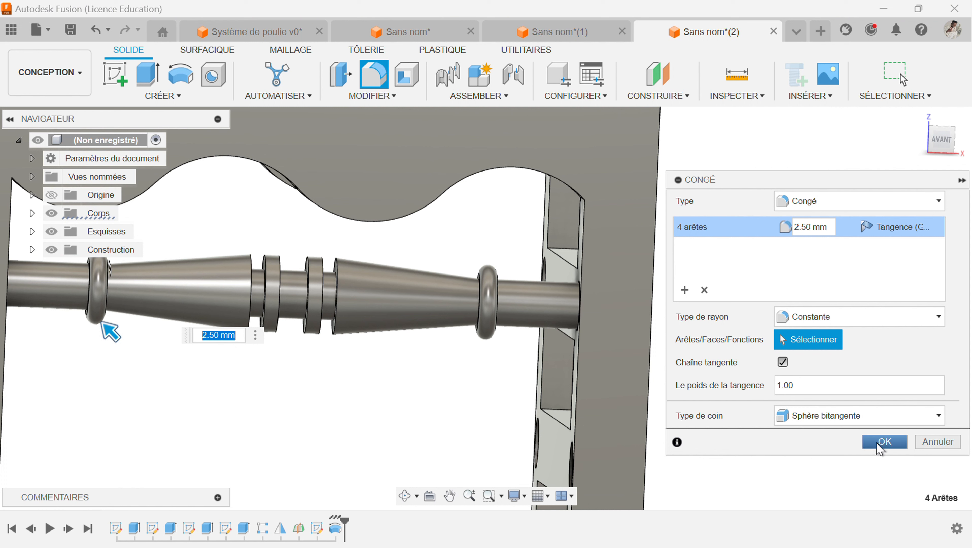
left_click(883, 441)
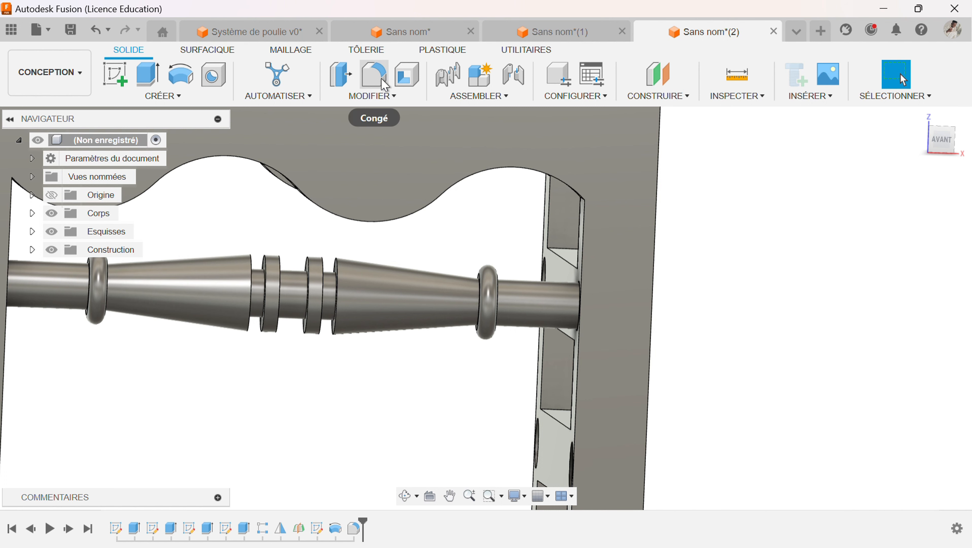
Step: Fillet the thick-end edges of both tapered sections with a constant 7.5 mm radius
left_click(385, 85)
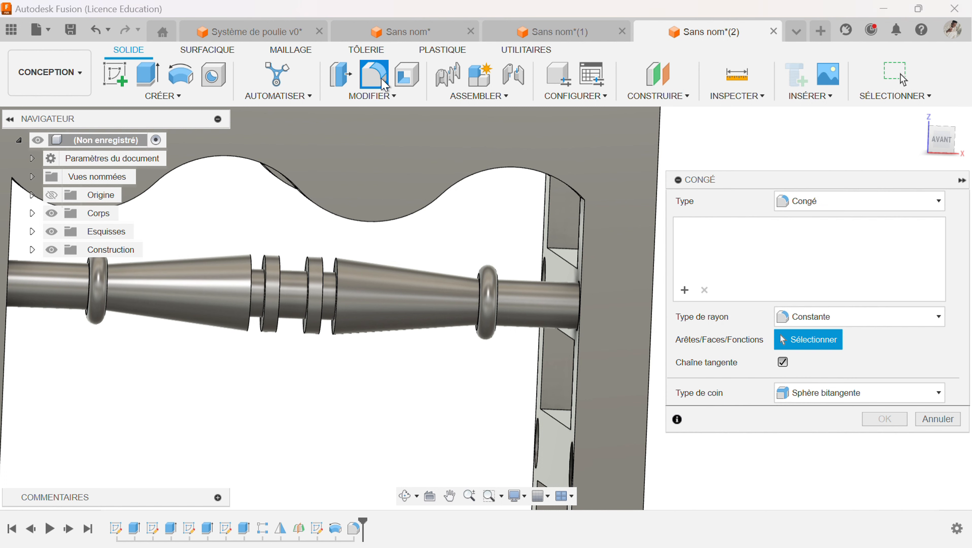
left_click(335, 277)
left_click(249, 290)
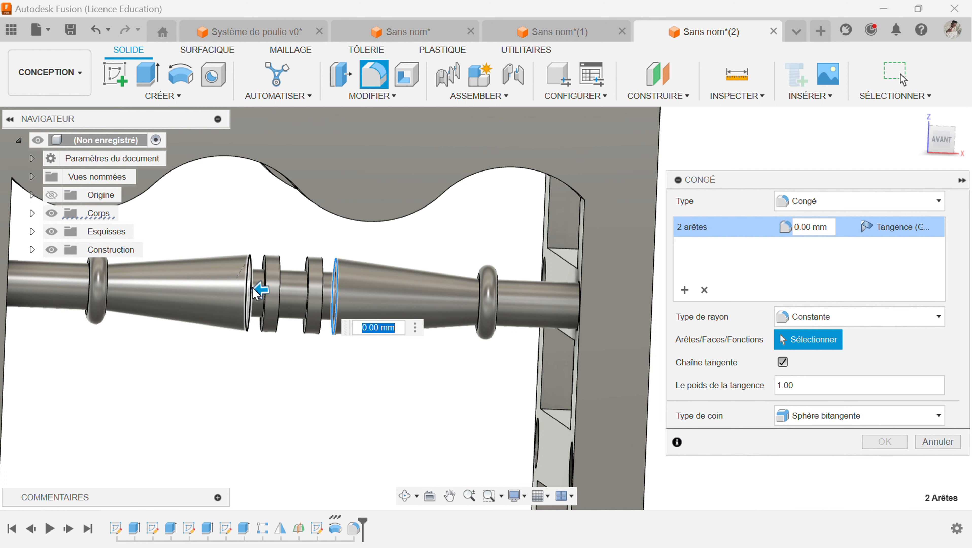
type("7.5")
key("Return")
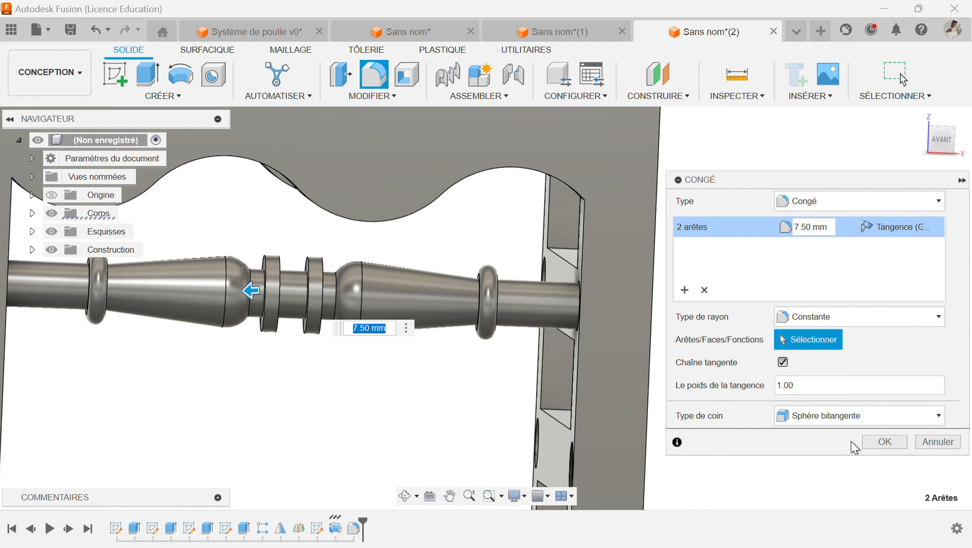
left_click(867, 444)
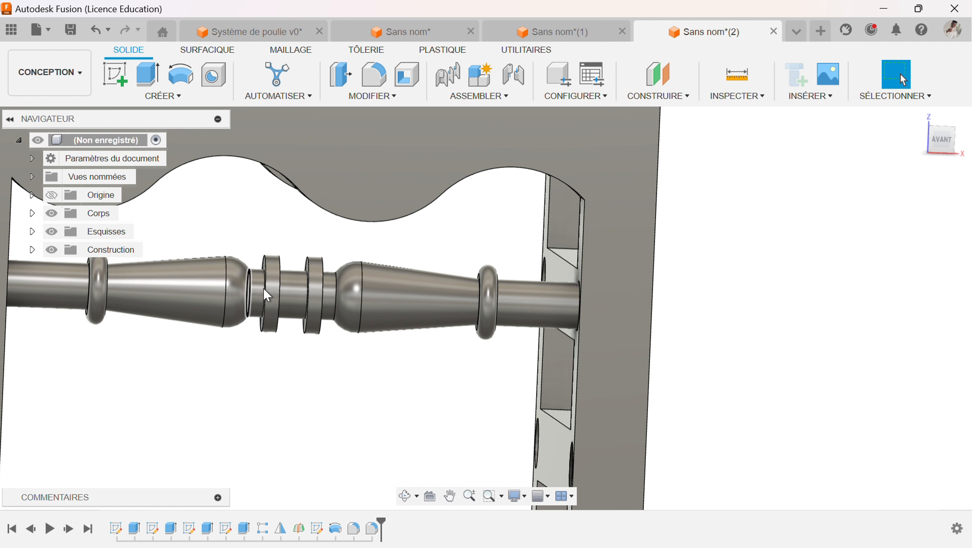
Step: Fillet both rim edges of the two central collars, four edges in total, with a constant 2 mm radius
left_click(374, 74)
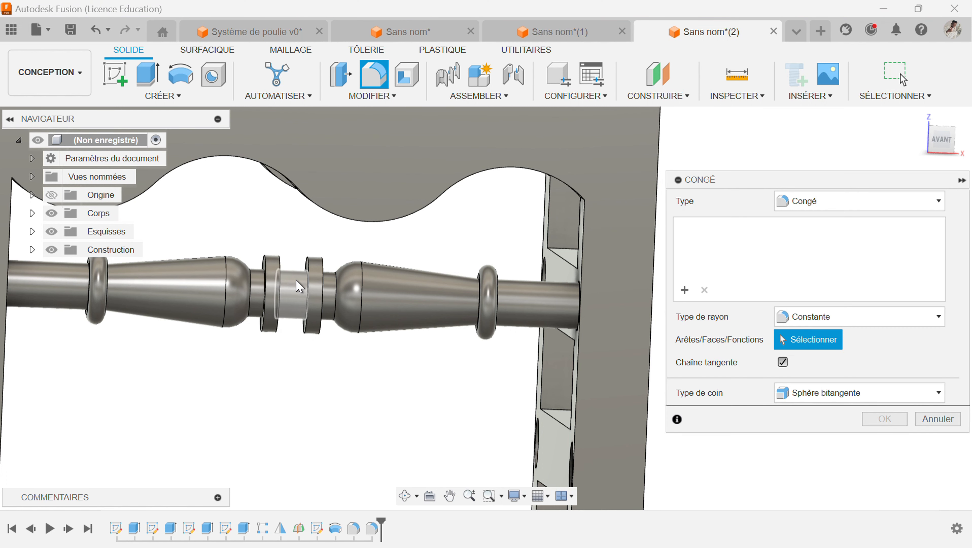
left_click(306, 286)
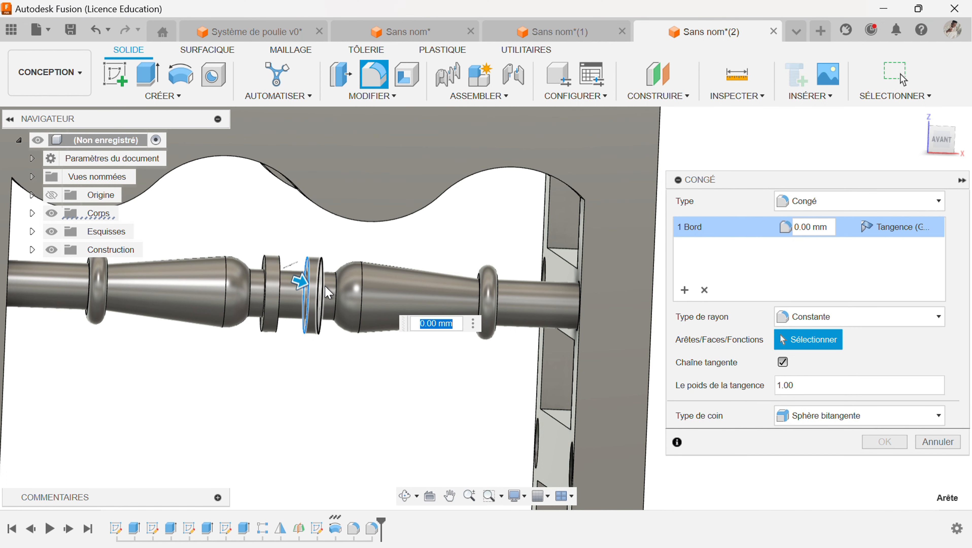
left_click(321, 292)
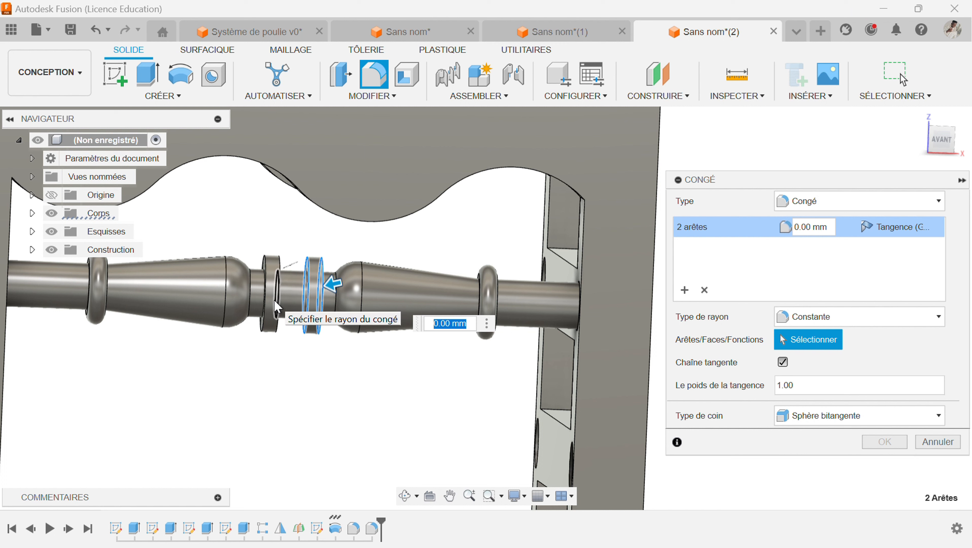
left_click(274, 307)
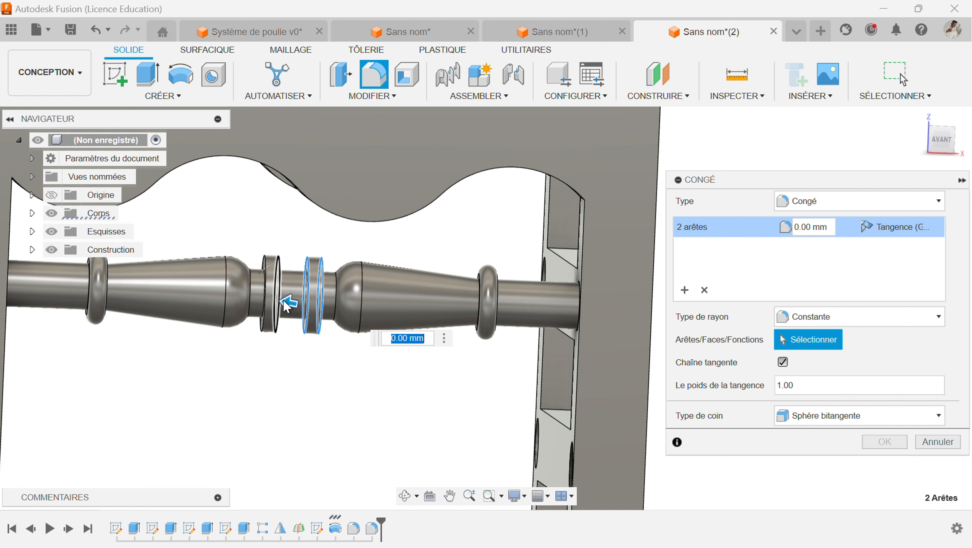
left_click(261, 306)
type("2")
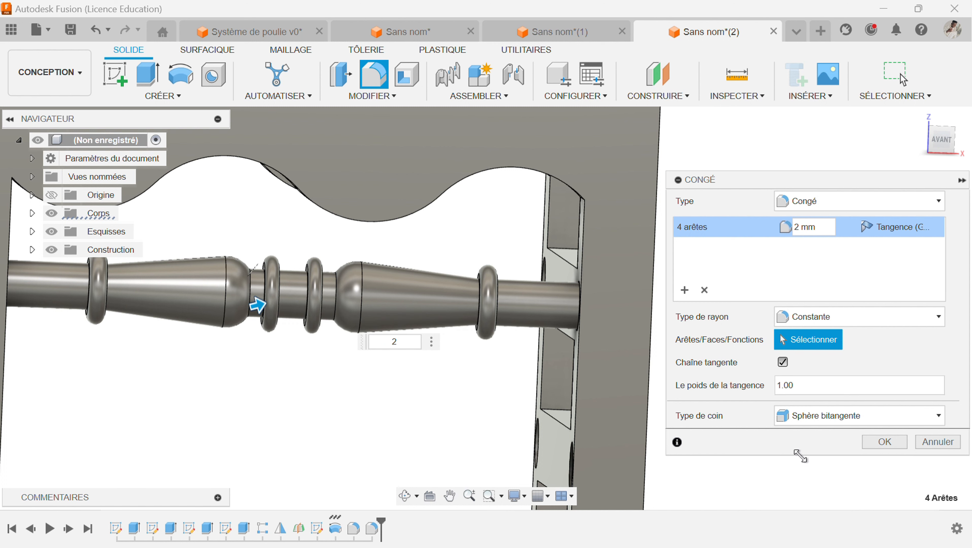
left_click(881, 445)
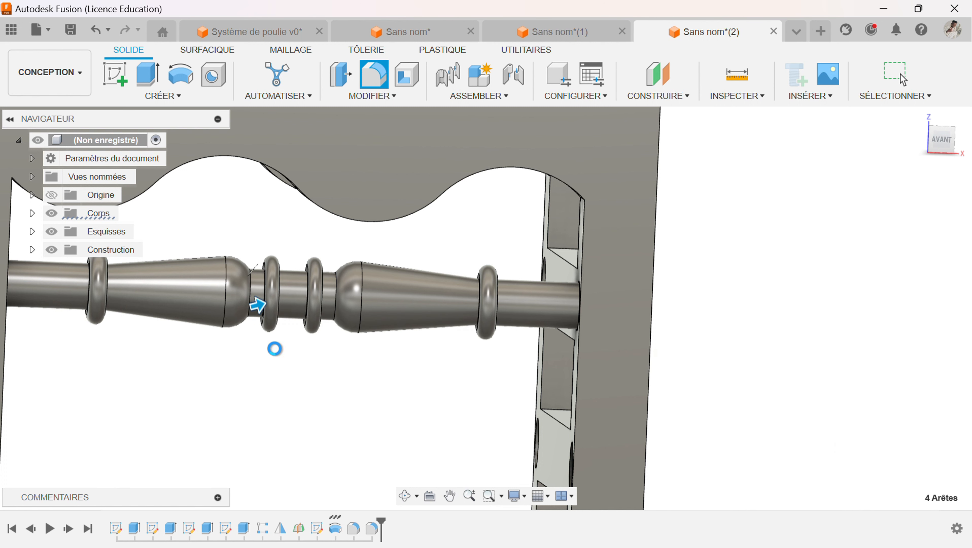
Step: Examine the rounded shaft within the whole frame from an angled front view
scroll(261, 406, "down", 5)
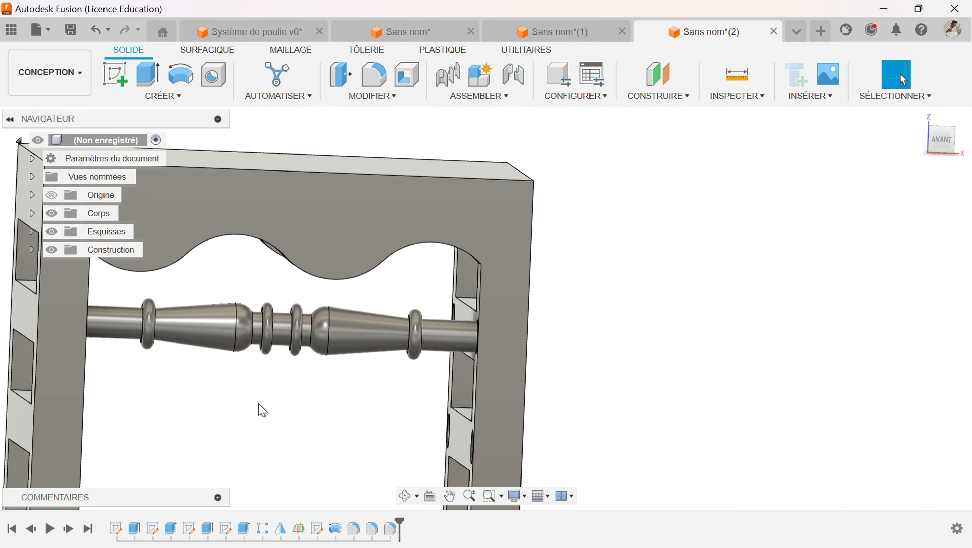
middle_click_drag(261, 408, 413, 338)
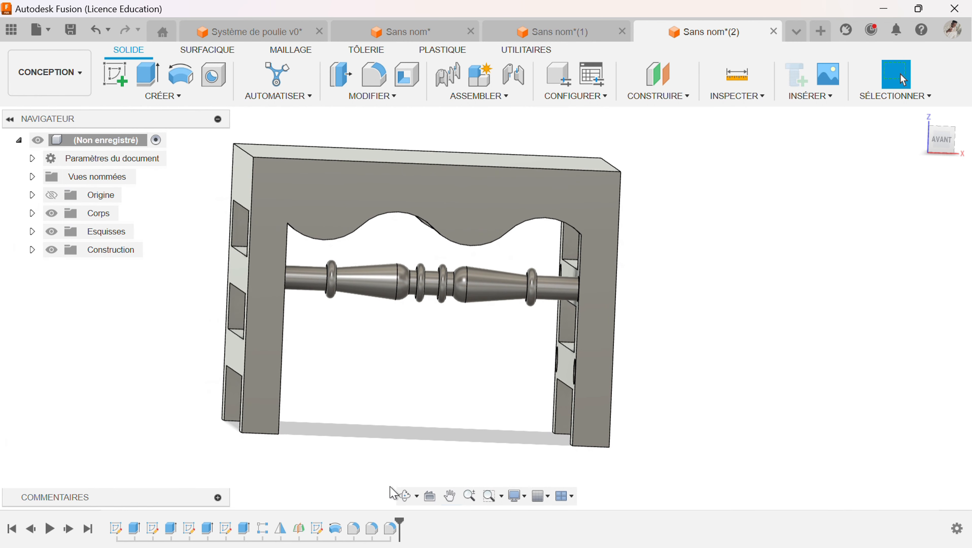
left_click(406, 494)
left_click_drag(403, 355, 432, 374)
key("Escape")
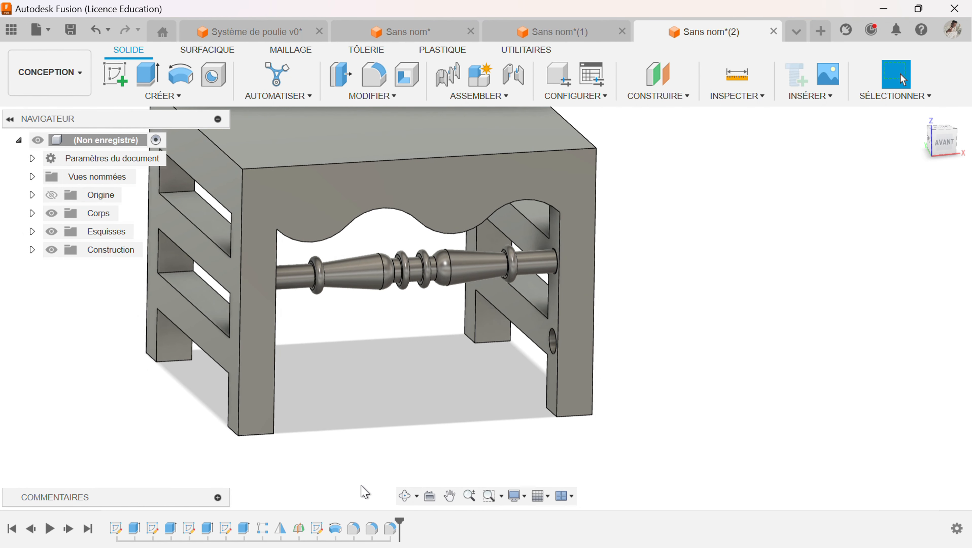
Step: Set up a rectangular feature pattern of the shaft's revolve and its three fillets
left_click(390, 529)
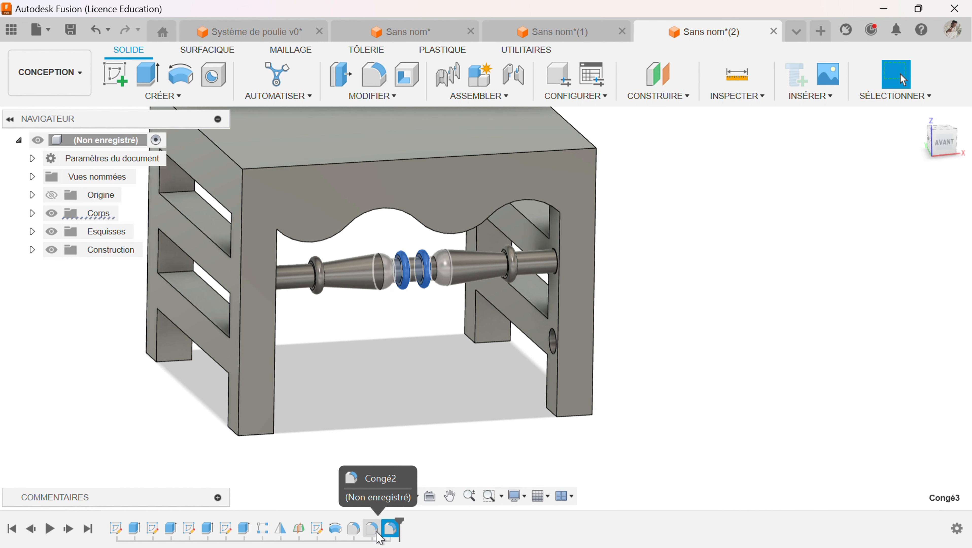
left_click(379, 533, "shift")
left_click(353, 531, "shift")
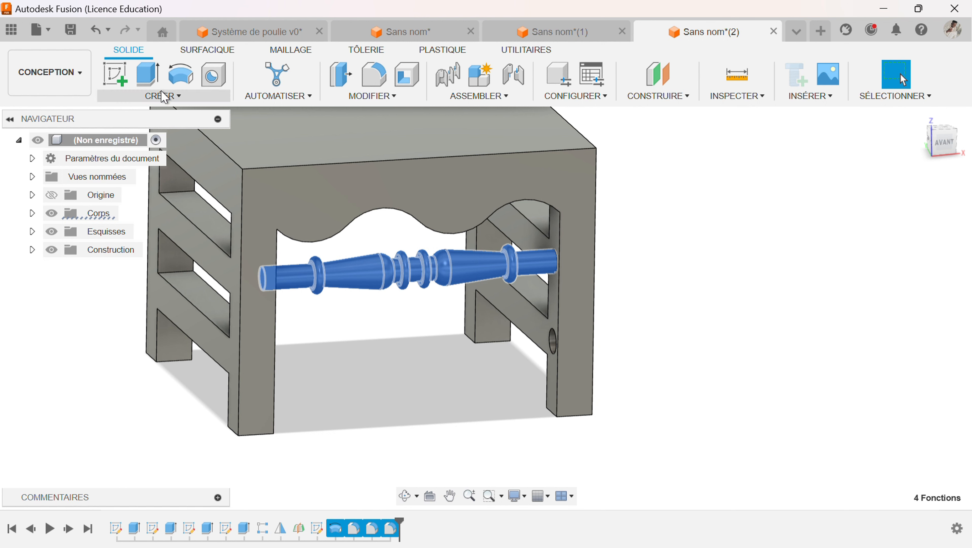
left_click(164, 96)
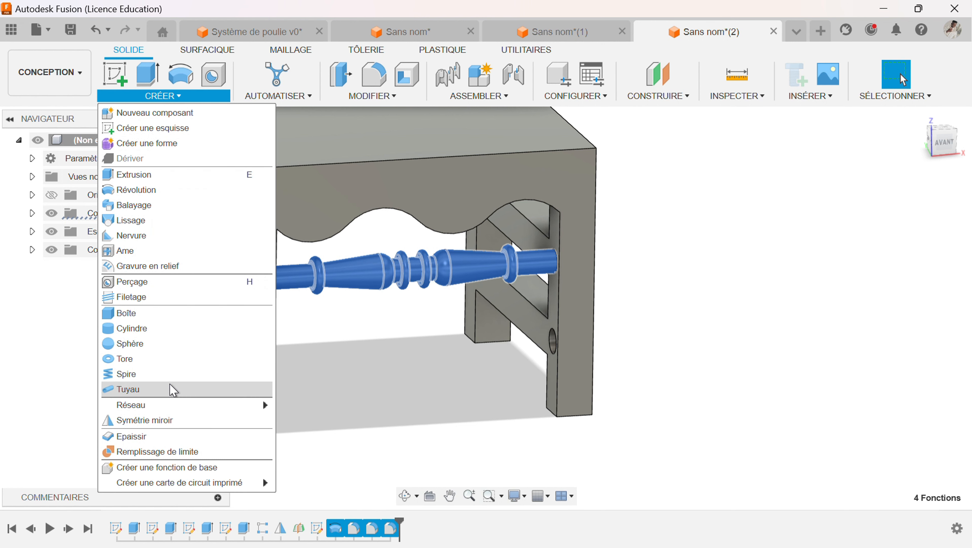
mouse_move(213, 405)
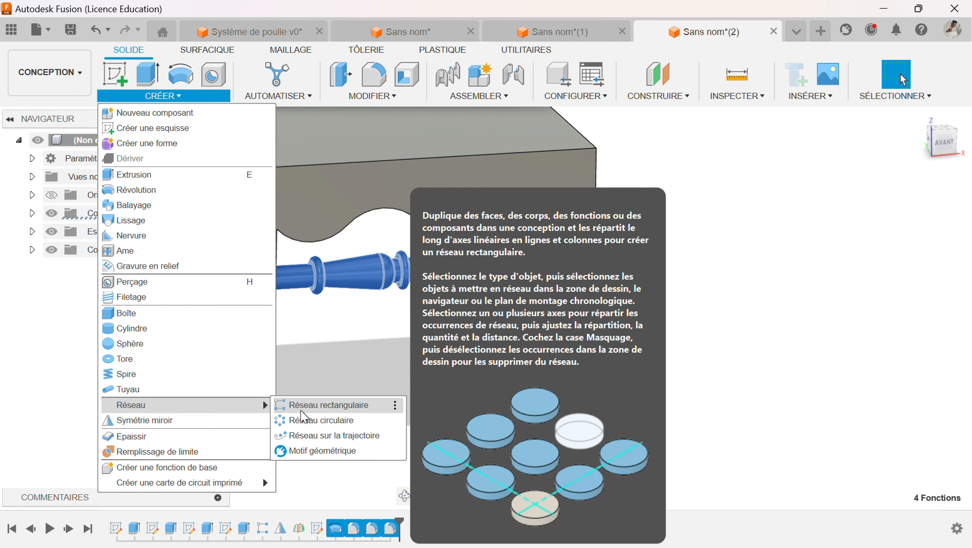
left_click(301, 405)
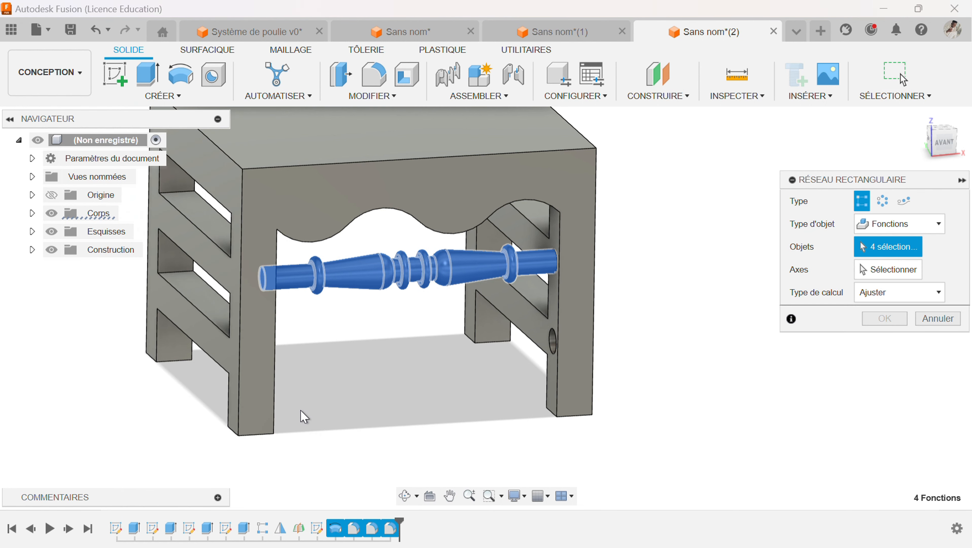
Step: Choose the vertical Z axis and the depth-wise Y origin axis as the two directions of the shaft pattern
left_click(406, 496)
left_click_drag(442, 338, 400, 337)
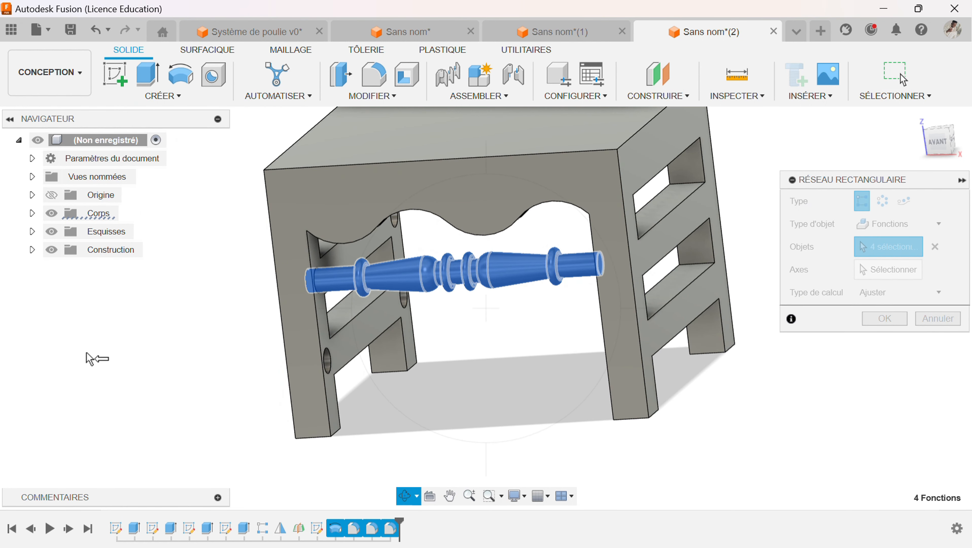
key("Escape")
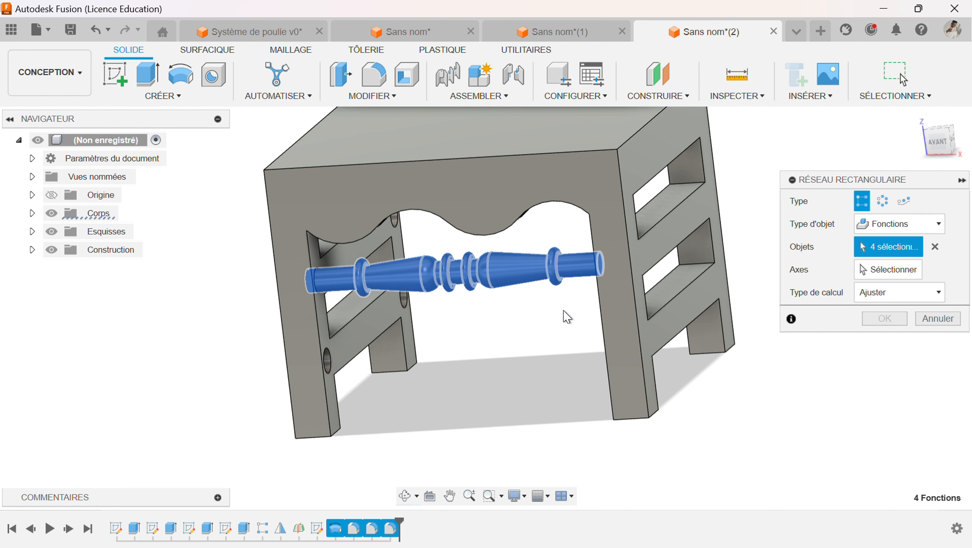
left_click(870, 270)
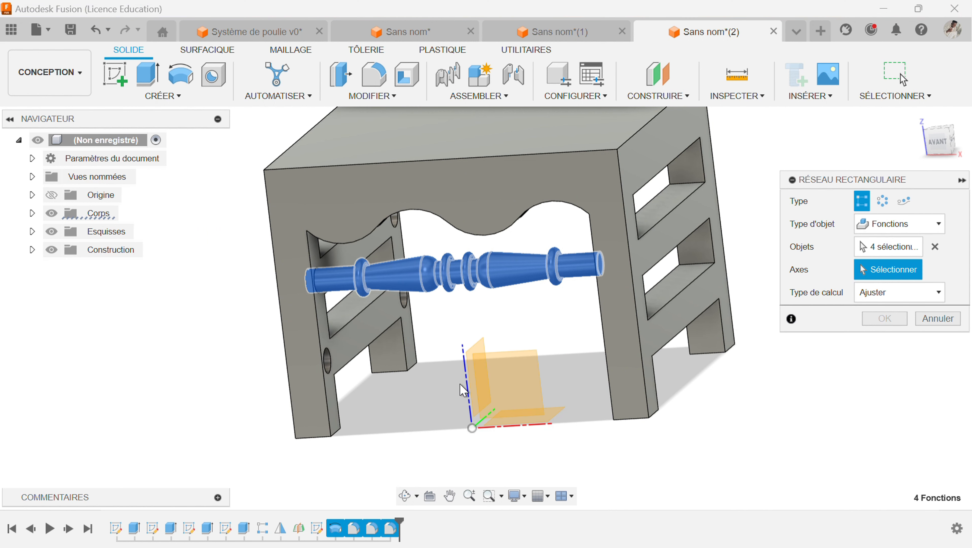
left_click(465, 395)
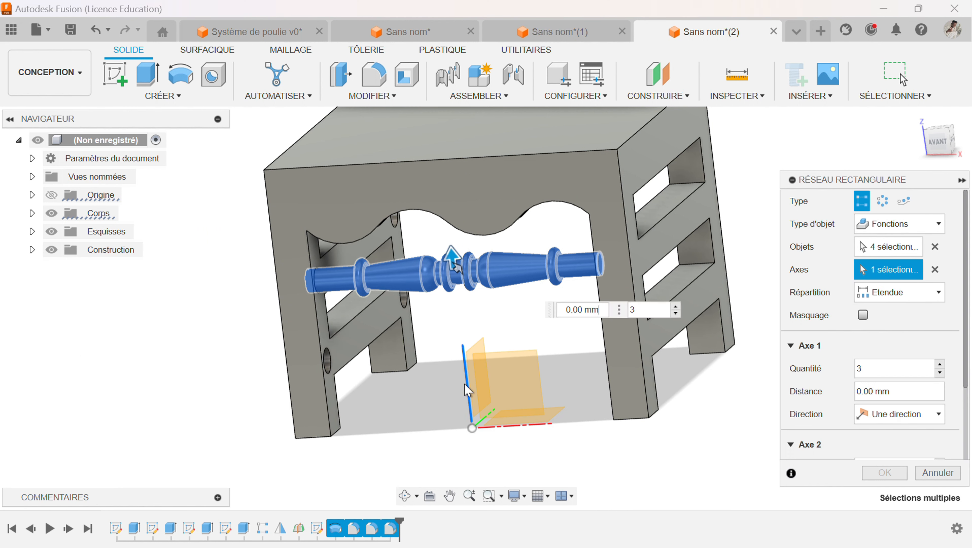
left_click(487, 425)
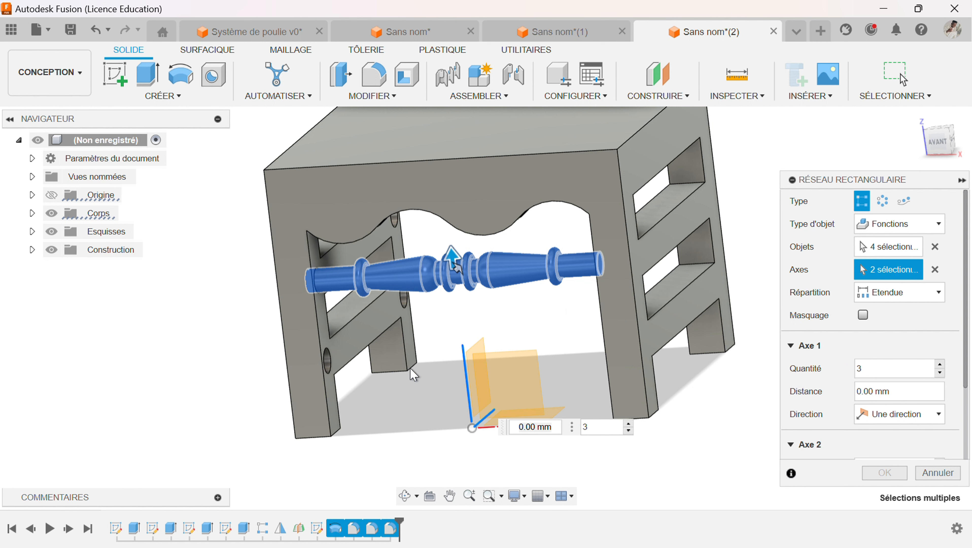
Step: Set the pattern's vertical direction to 2 shafts with a distance of -45 mm
left_click(401, 491)
mouse_move(432, 360)
left_mouse_down()
mouse_move(412, 355)
mouse_move(426, 362)
left_mouse_up()
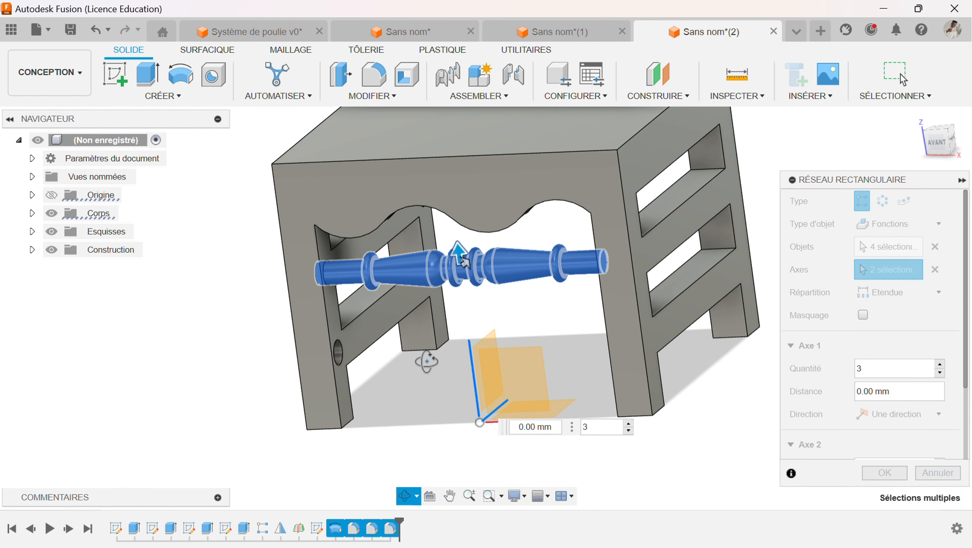
key("Escape")
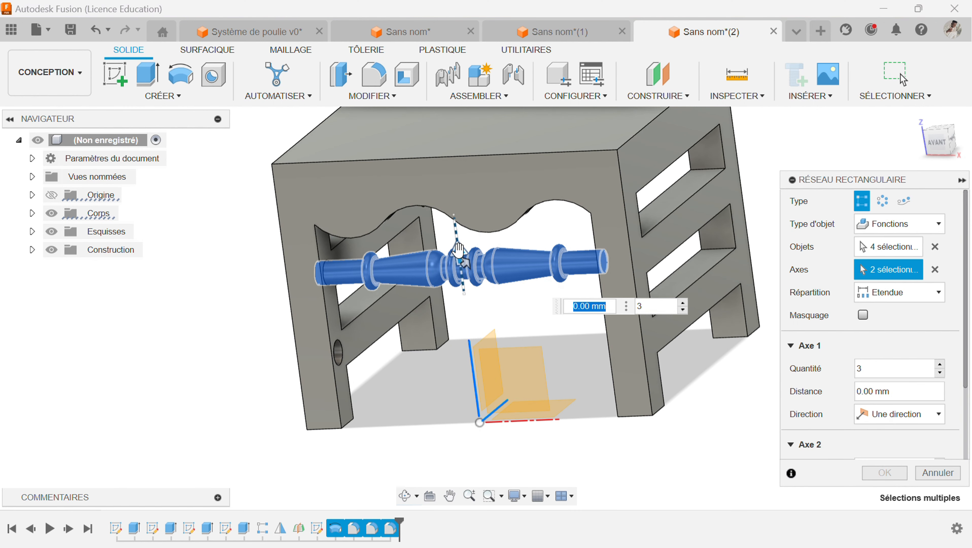
left_click_drag(459, 255, 446, 333)
key("Tab")
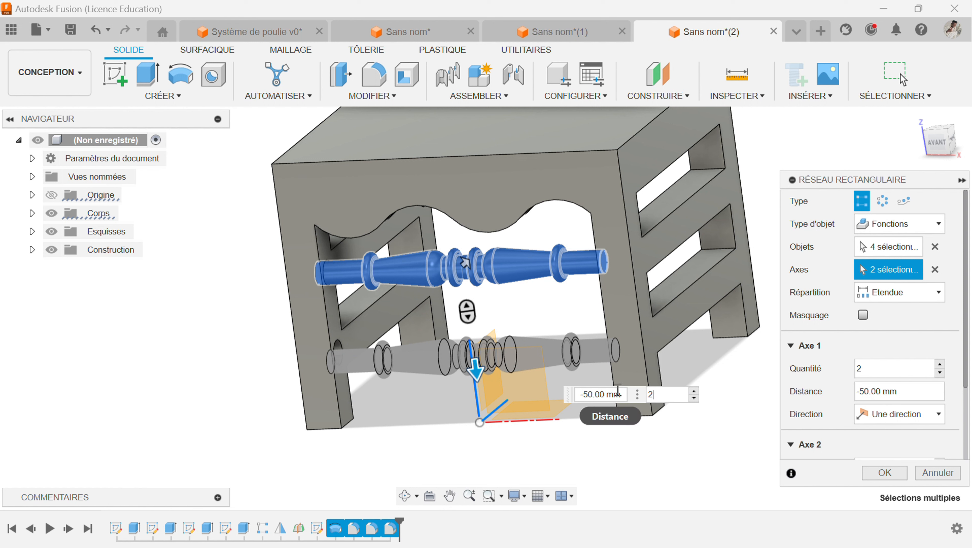
left_click(613, 398)
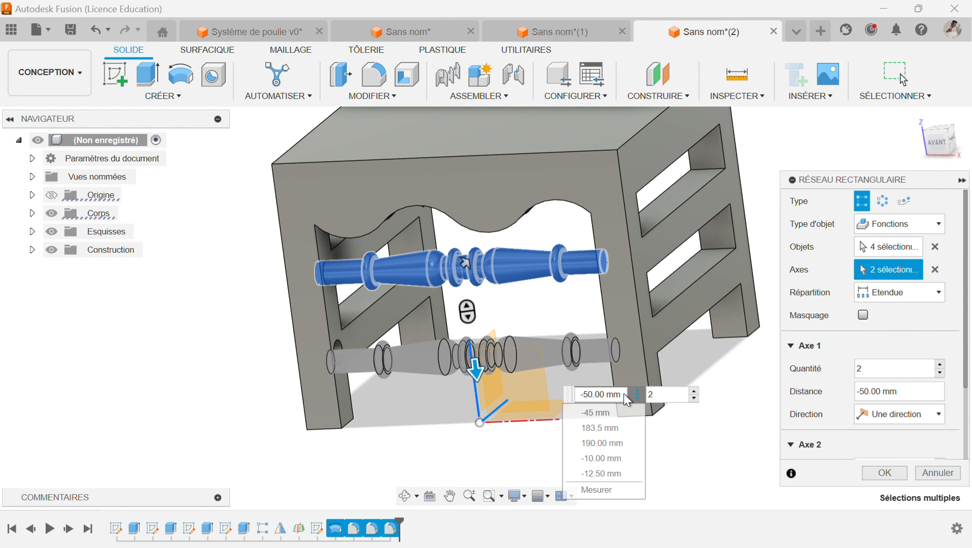
left_click(609, 412)
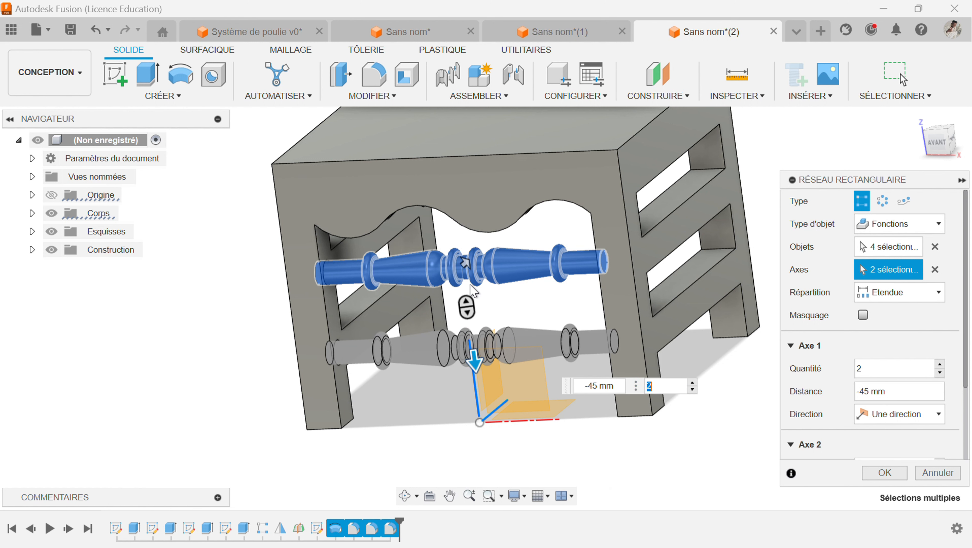
Step: Set the pattern's depth direction to 2 shafts over 160 mm and create the pattern
left_click(476, 258)
left_click_drag(476, 257, 512, 223)
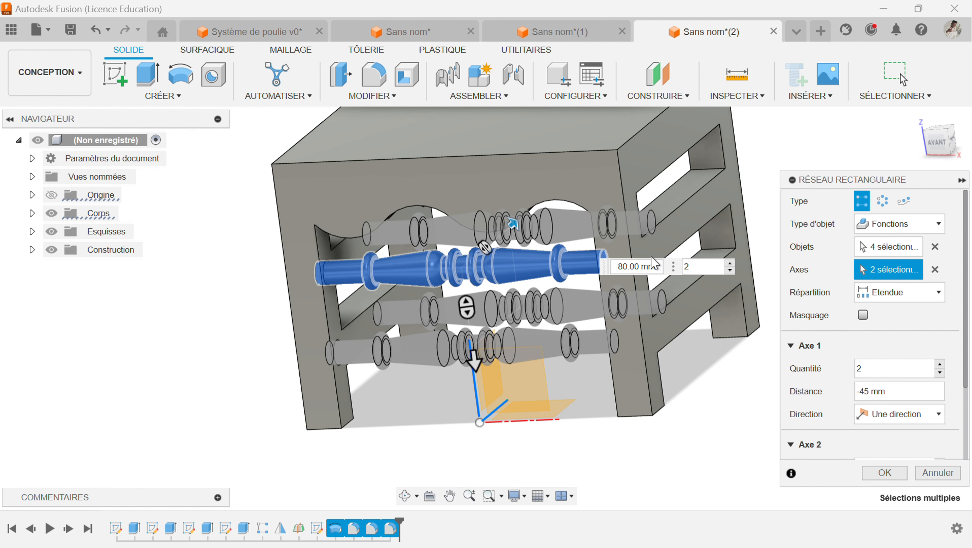
left_click_drag(657, 266, 611, 266)
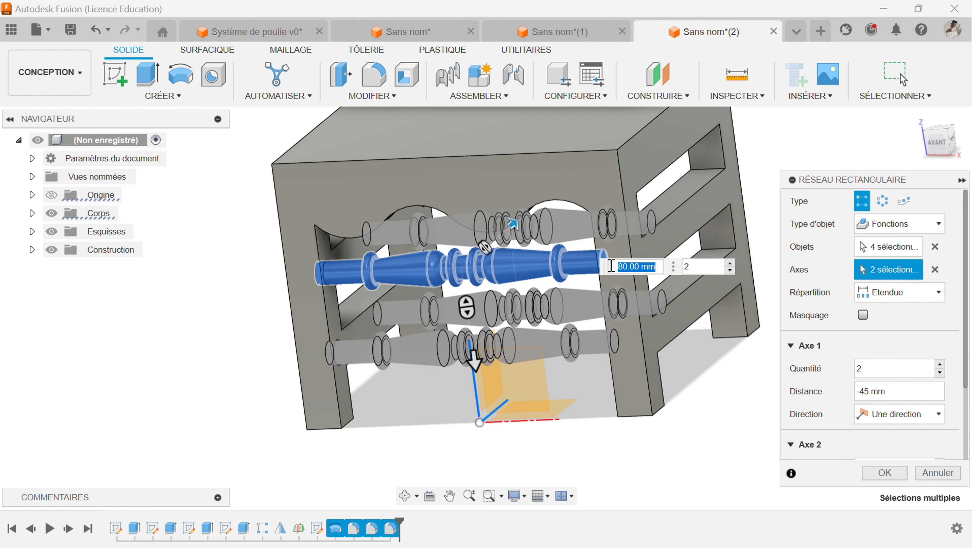
type("160")
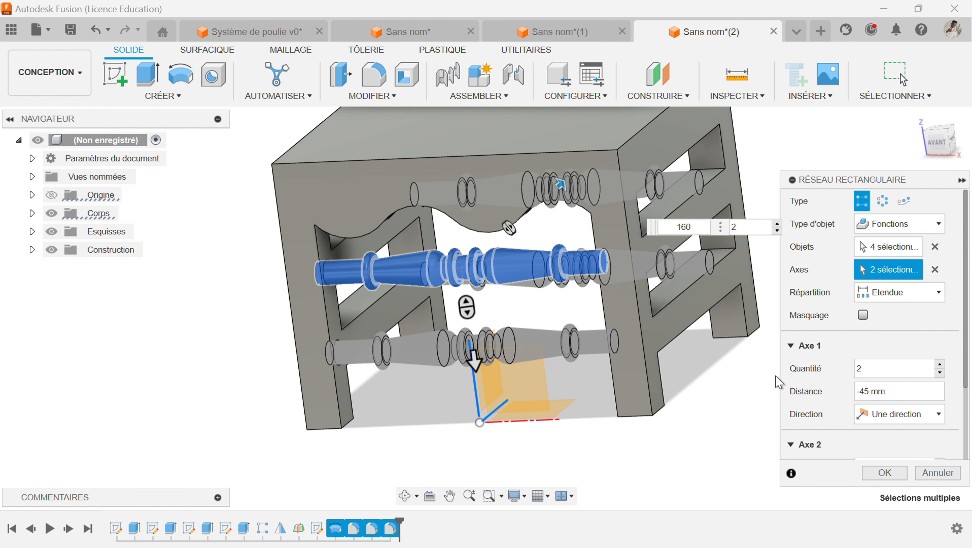
left_click(883, 472)
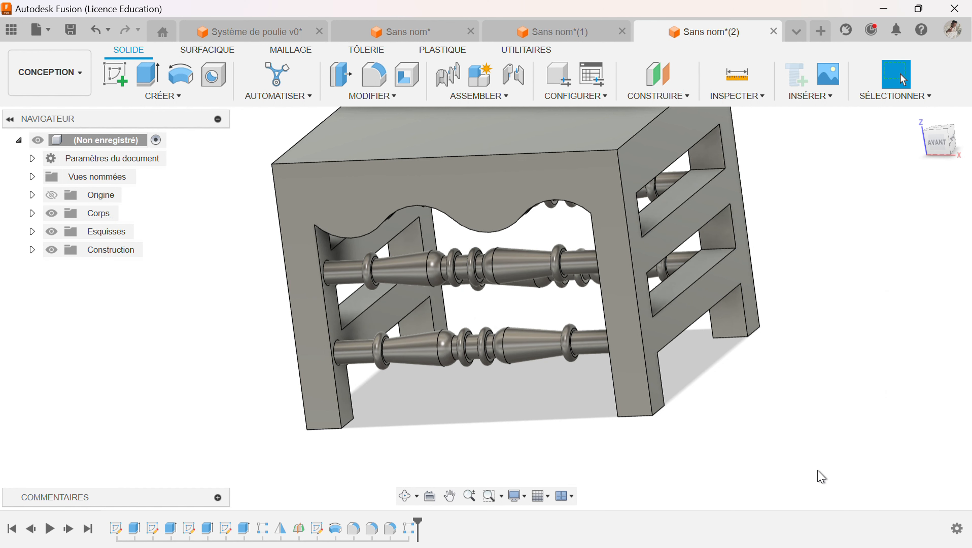
Step: Examine the patterned shafts between the frame's legs from several angled views on both sides
left_click(407, 495)
left_click_drag(449, 370, 496, 338)
scroll(510, 362, "up", 3)
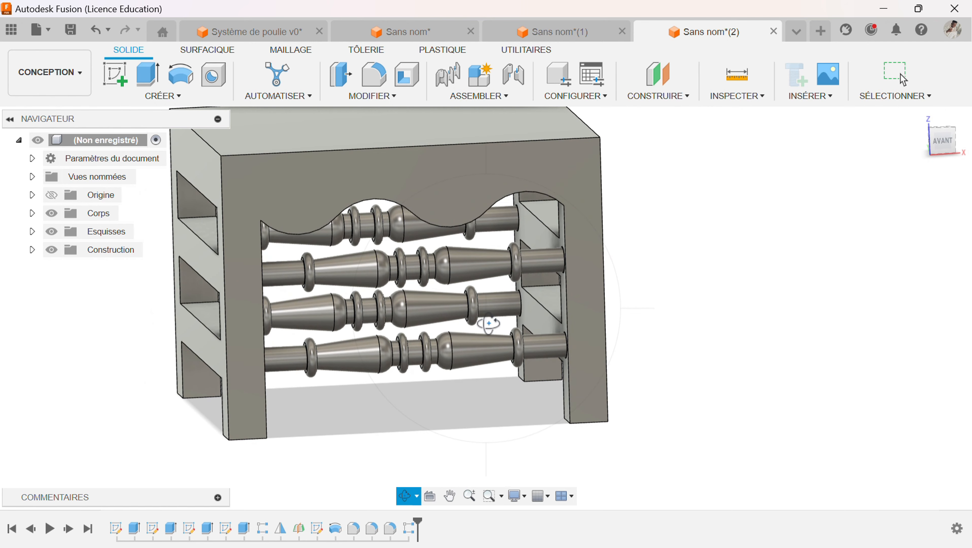
left_click_drag(488, 360, 435, 372)
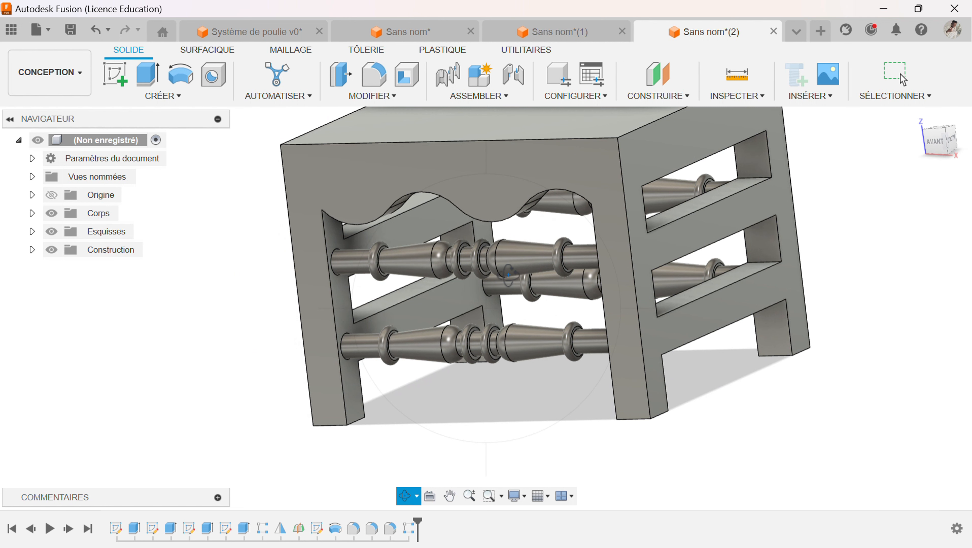
left_click_drag(508, 274, 561, 270)
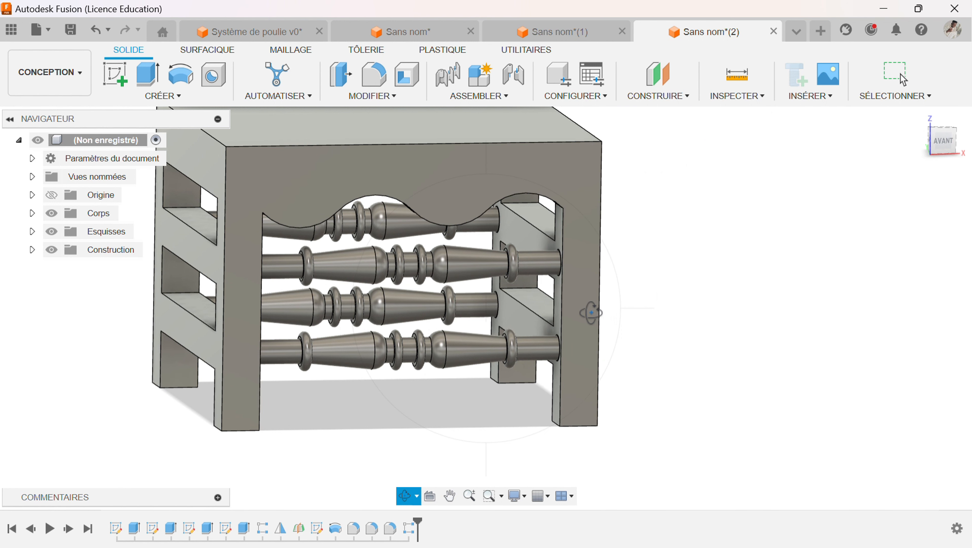
mouse_move(590, 313)
left_mouse_down()
mouse_move(562, 303)
mouse_move(574, 308)
left_mouse_up()
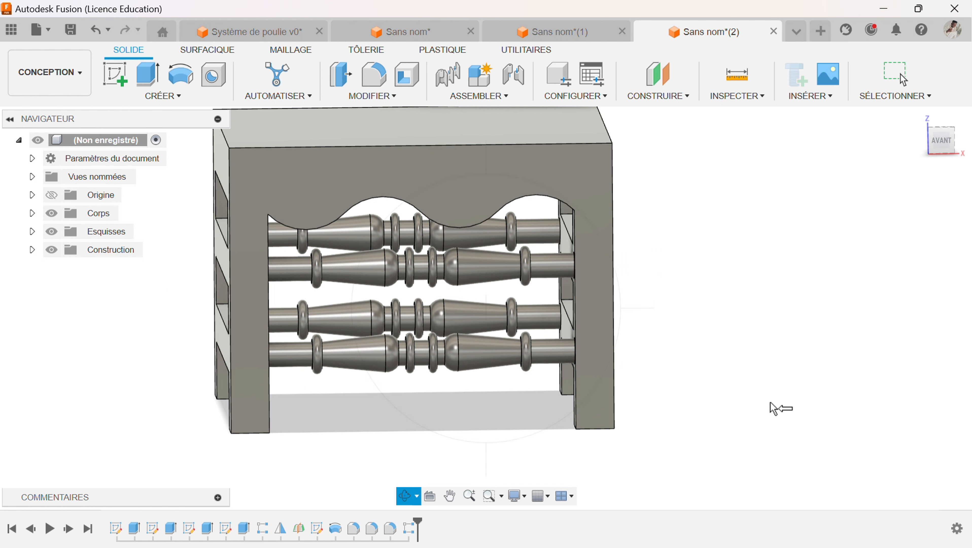
left_click_drag(564, 361, 516, 306)
key("Escape")
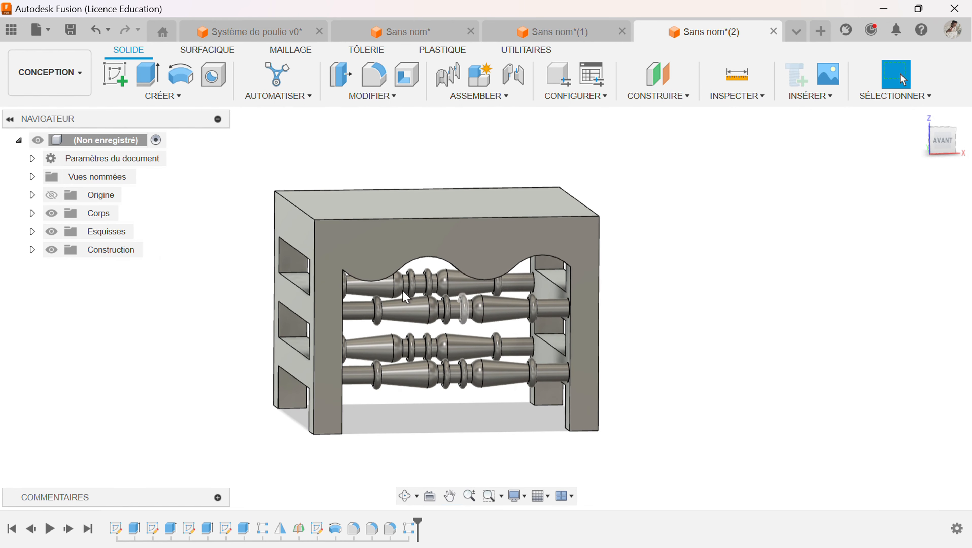
Step: Apply the 3D Ash - Semigloss appearance from the finished solid woods to the frame body
left_click(366, 95)
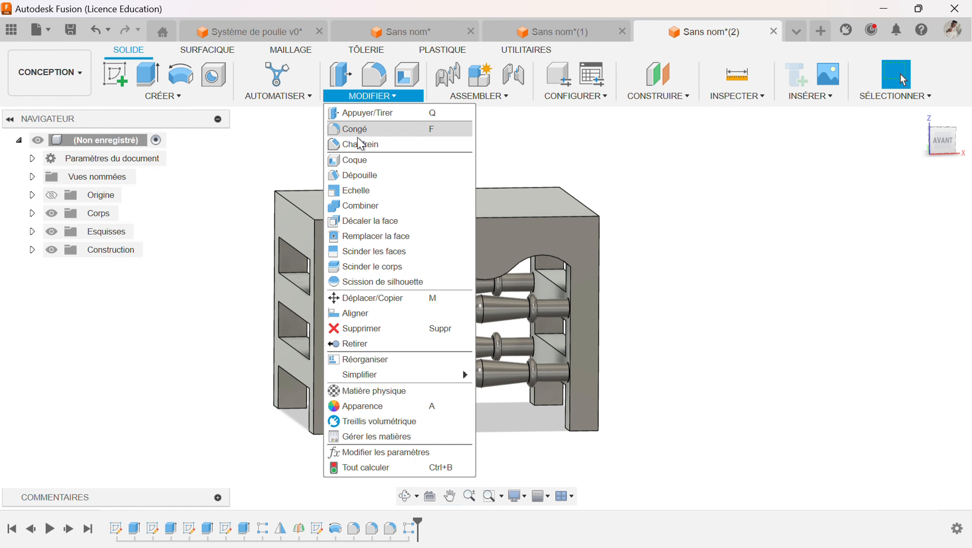
left_click(347, 409)
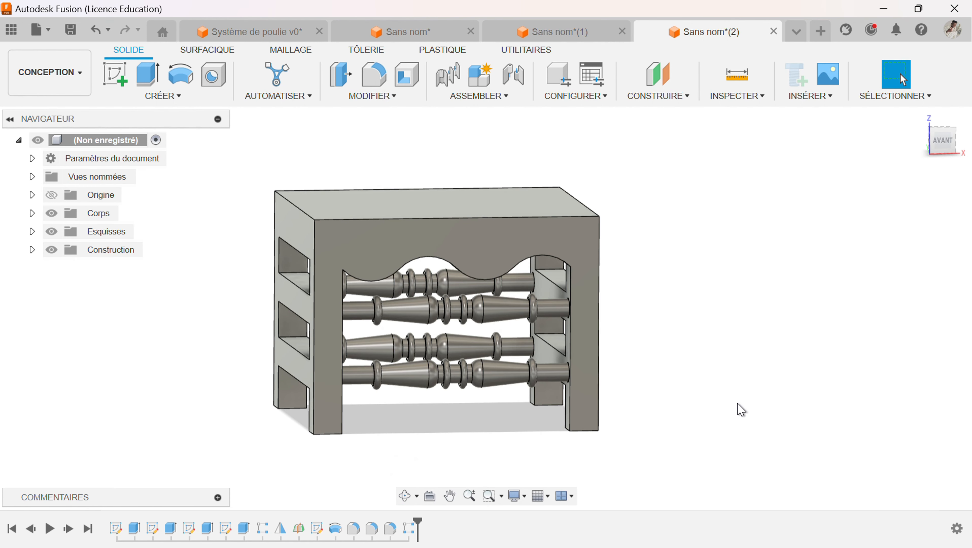
scroll(773, 345, "down", 3)
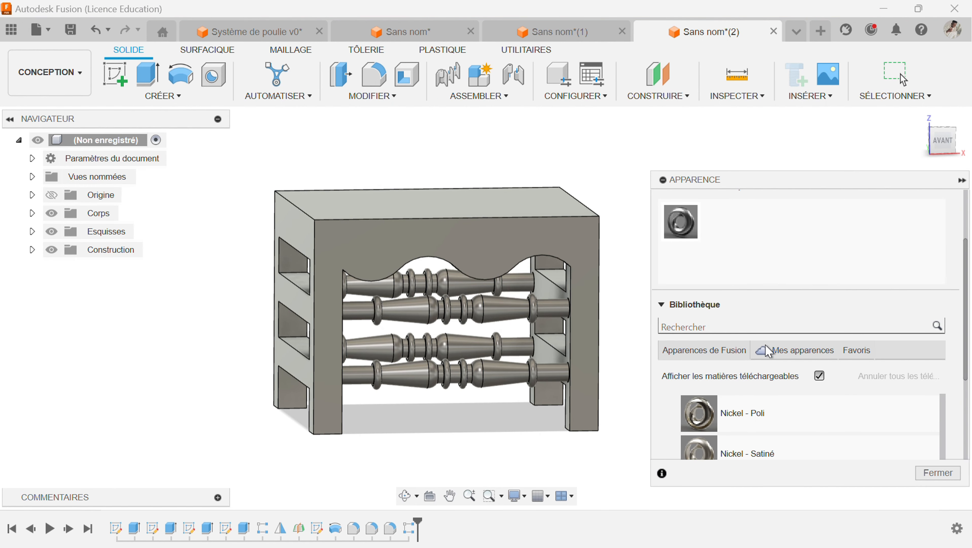
scroll(753, 394, "up", 3)
scroll(715, 418, "up", 3)
left_click(695, 441)
scroll(710, 420, "down", 3)
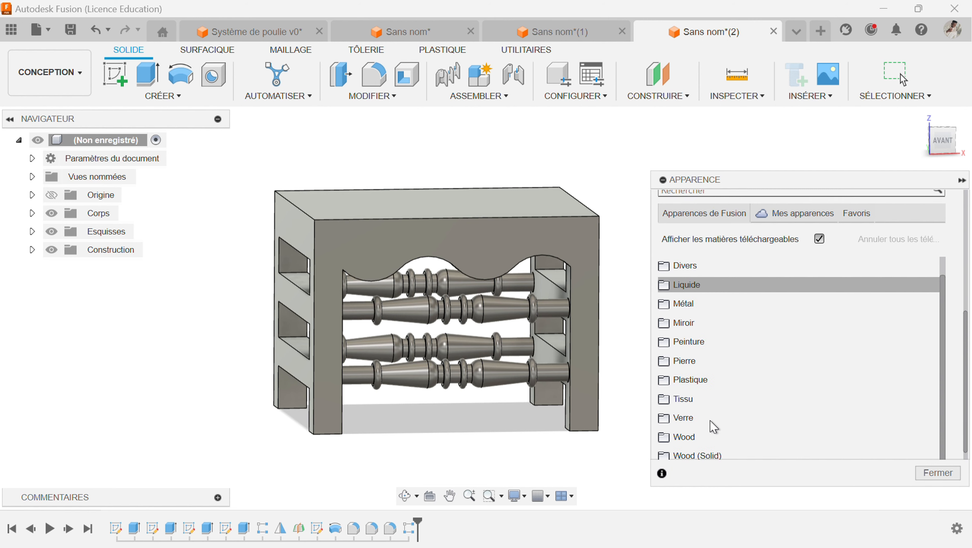
scroll(713, 426, "down", 1)
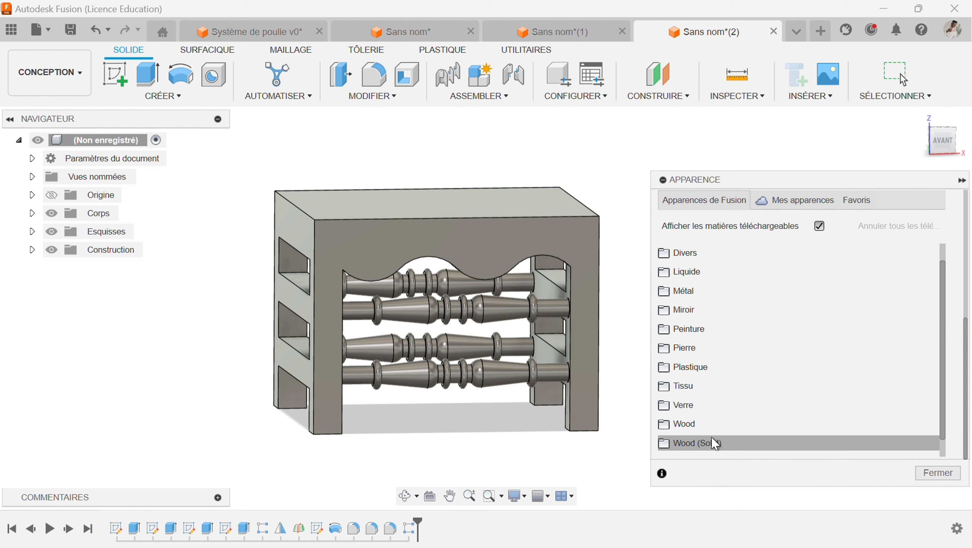
left_click(715, 444)
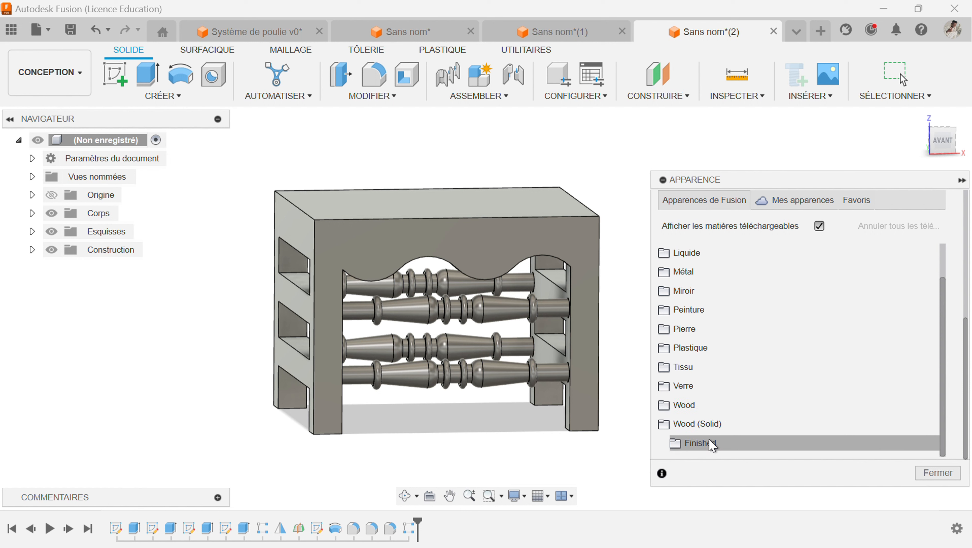
left_click(728, 441)
scroll(731, 436, "down", 2)
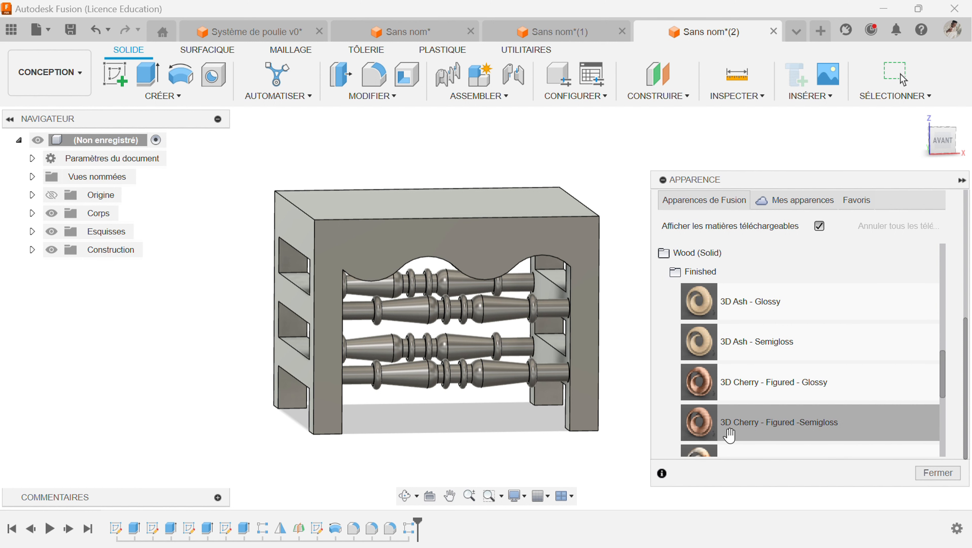
left_click_drag(763, 347, 575, 271)
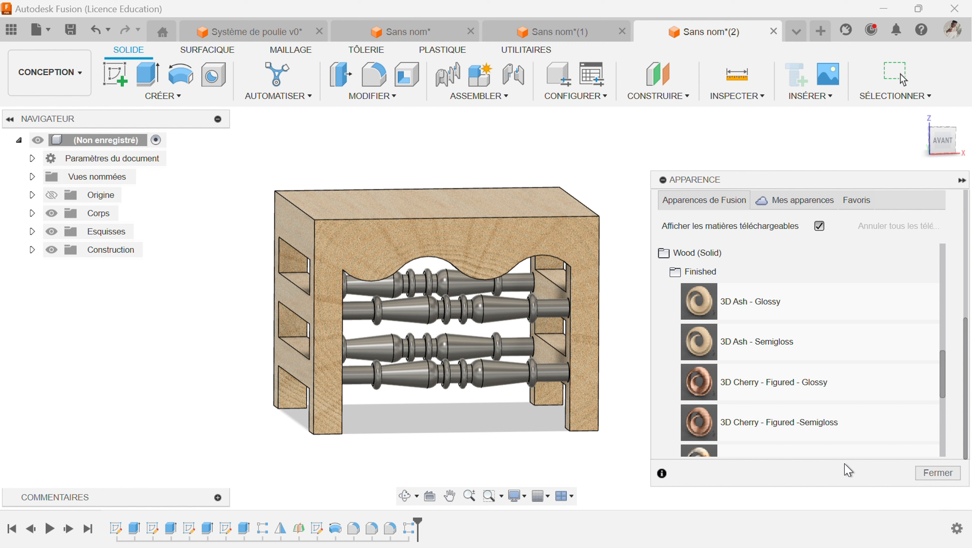
Step: Replace the frame body's appearance with 3D Cherry - Figured - Glossy from the finished solid woods
scroll(836, 425, "down", 5)
scroll(836, 426, "up", 3)
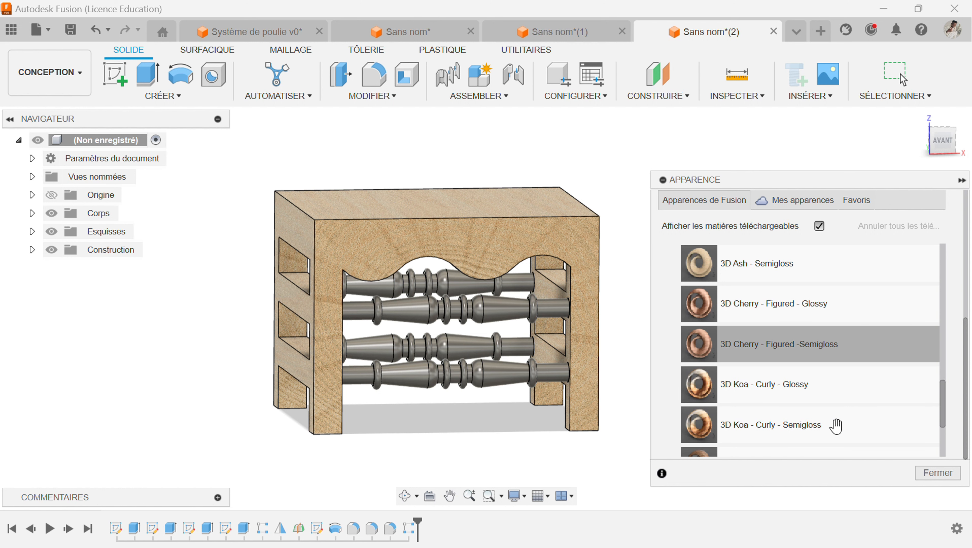
scroll(836, 426, "up", 2)
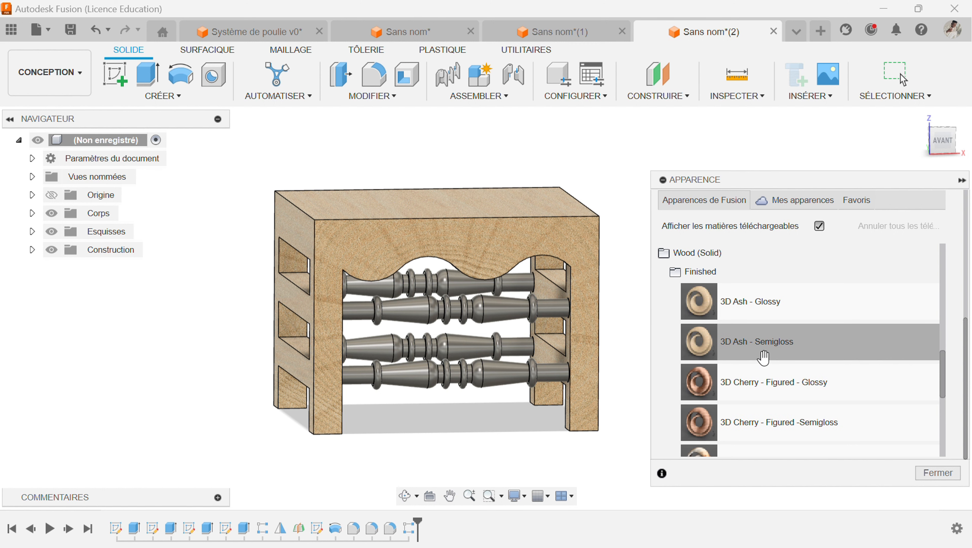
left_click_drag(763, 380, 593, 283)
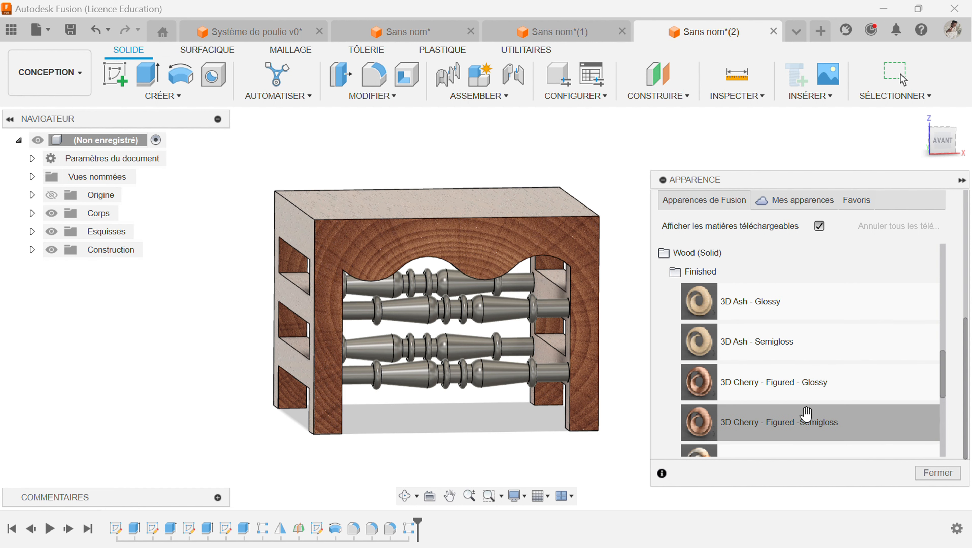
Step: Give the frame body a 3D Ash appearance and apply 3D Cherry - Figured - Glossy to the four turned shafts
left_click_drag(775, 319, 590, 306)
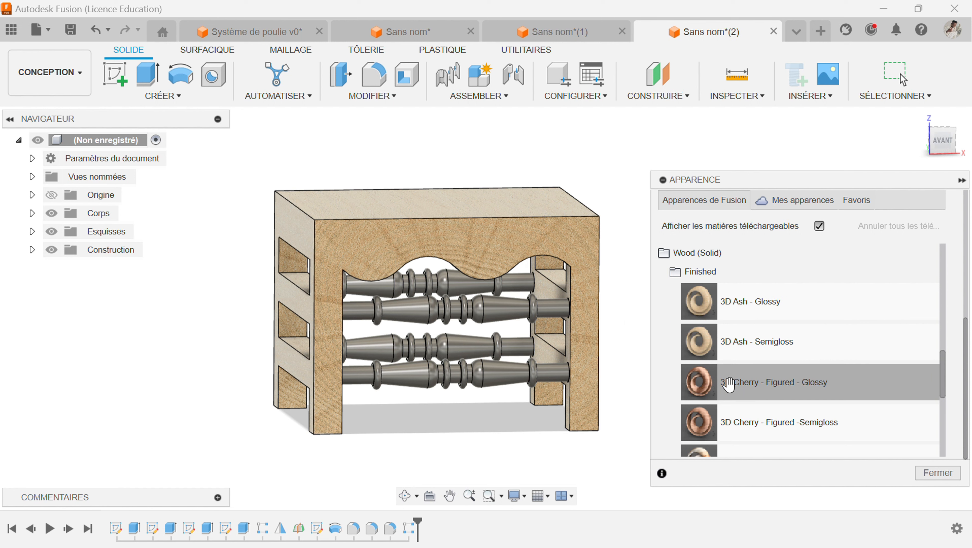
left_click_drag(729, 384, 512, 397)
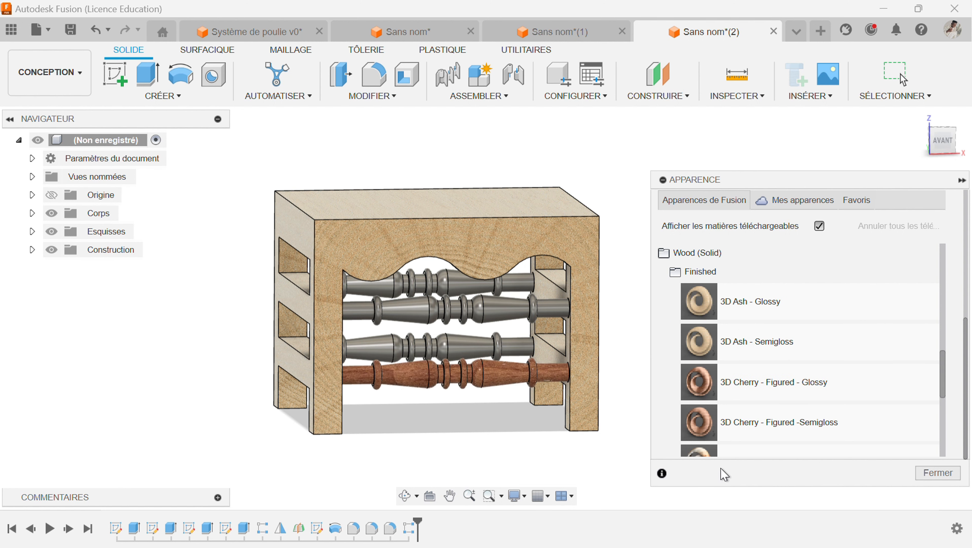
scroll(738, 433, "down", 2)
left_click_drag(738, 431, 499, 349)
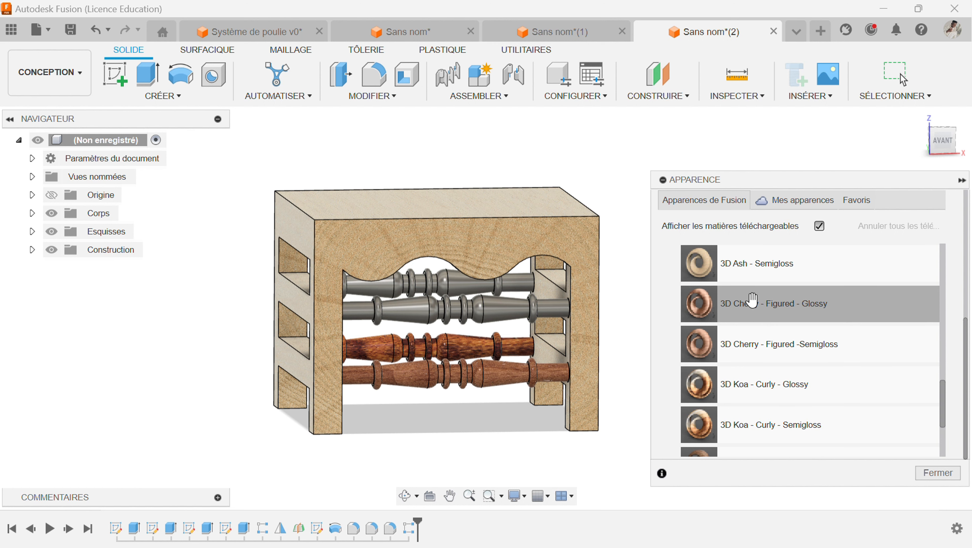
left_click_drag(752, 299, 510, 319)
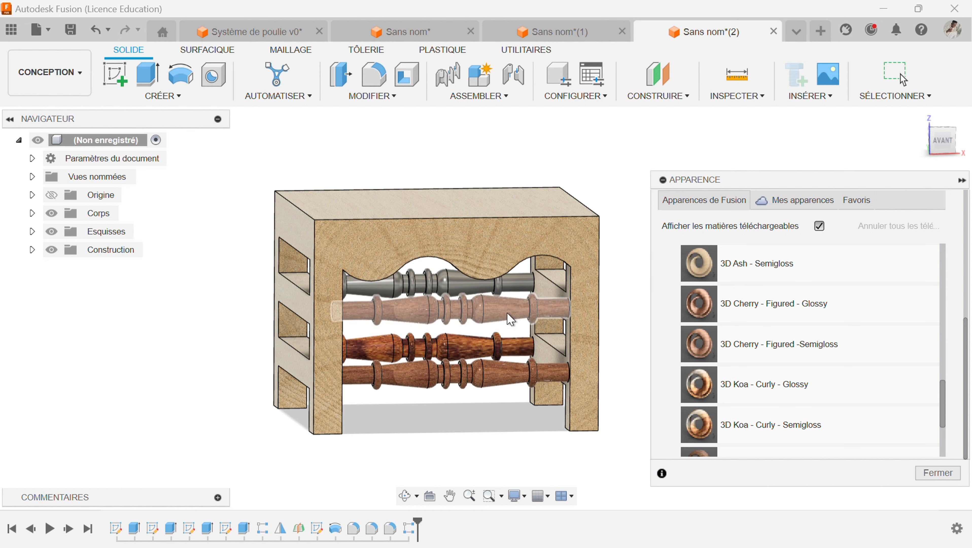
left_click_drag(785, 306, 476, 295)
left_click_drag(683, 343, 530, 376)
left_click_drag(748, 315, 479, 368)
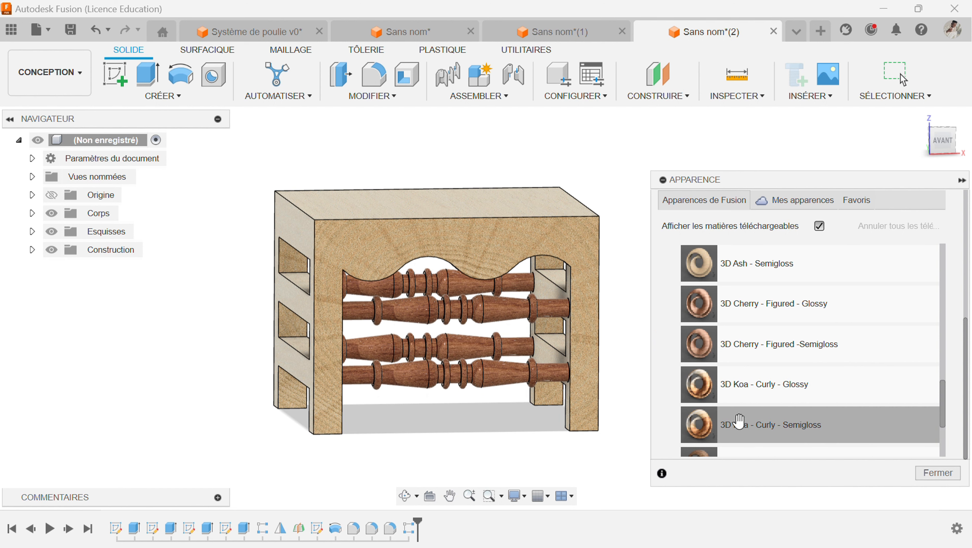
left_click(957, 481)
Step: Fillet the four outer edges of the stool's top face with a constant 2 mm radius
scroll(469, 330, "down", 3)
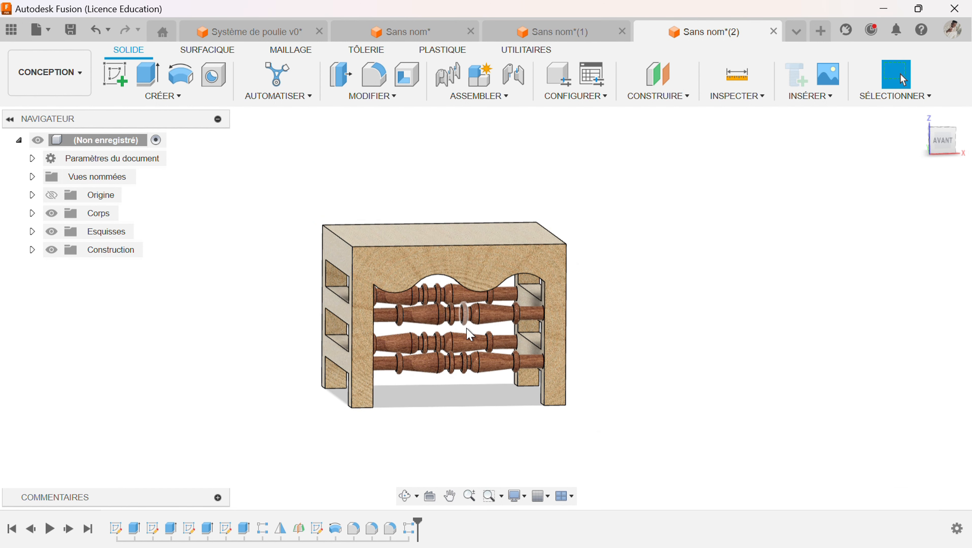
left_click(404, 496)
left_click_drag(441, 342, 400, 320)
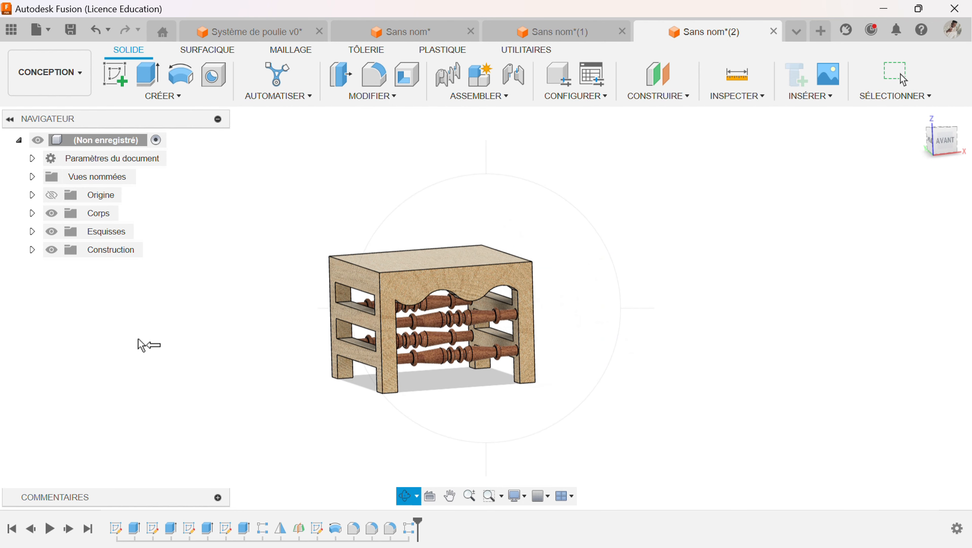
key("Escape")
scroll(347, 274, "up", 4)
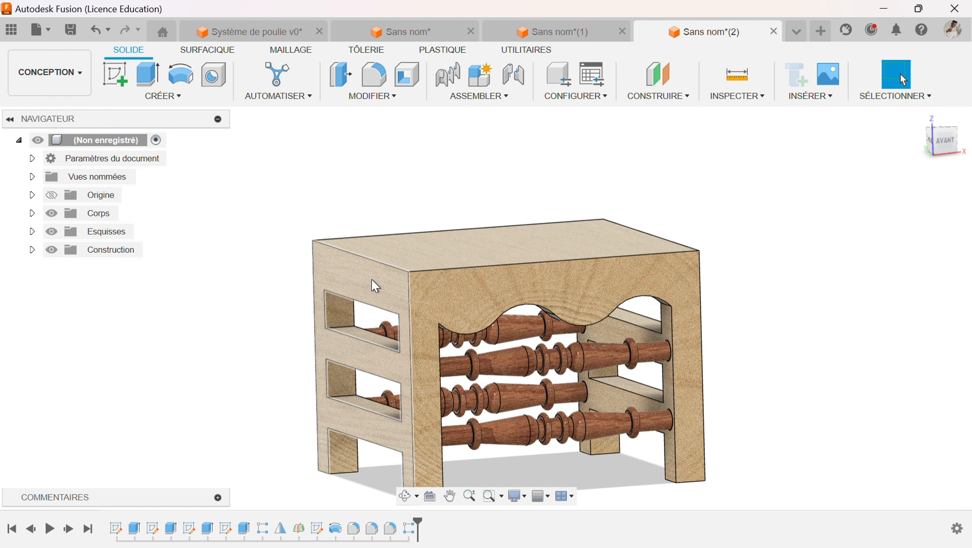
scroll(387, 271, "up", 3)
left_click(385, 265)
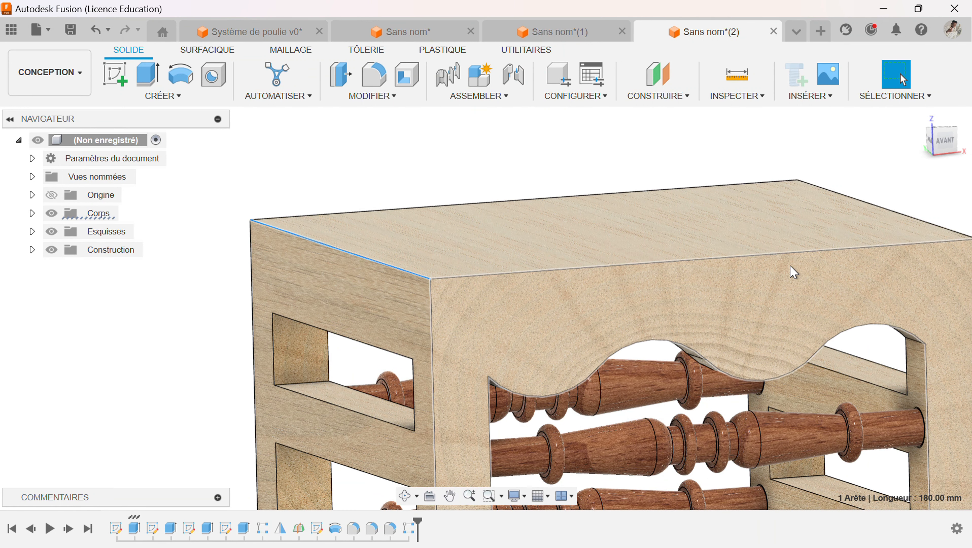
left_click(396, 133)
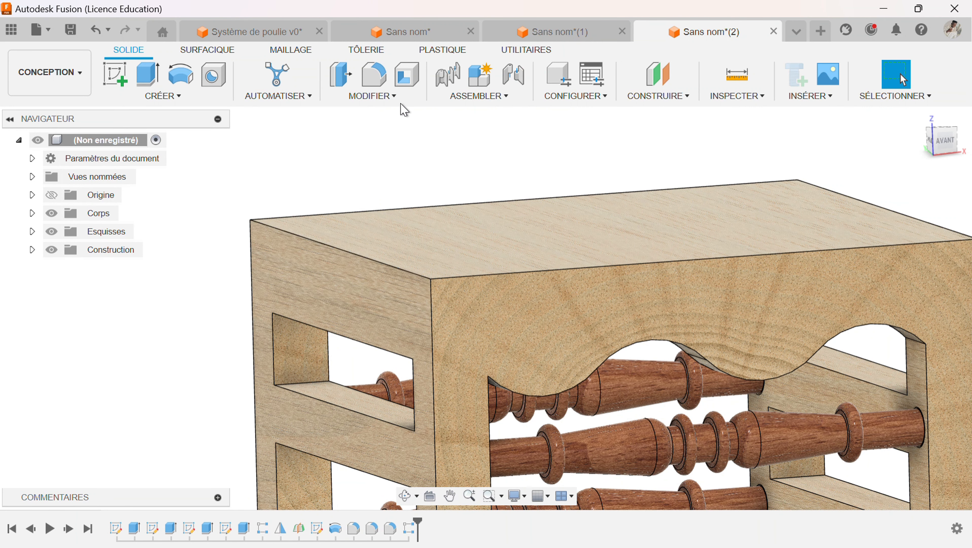
left_click(374, 75)
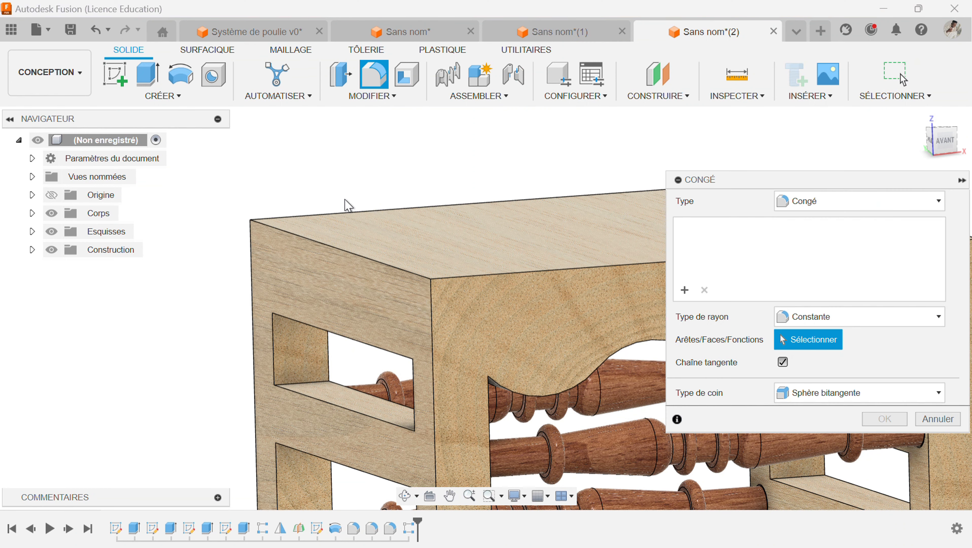
left_click(355, 250)
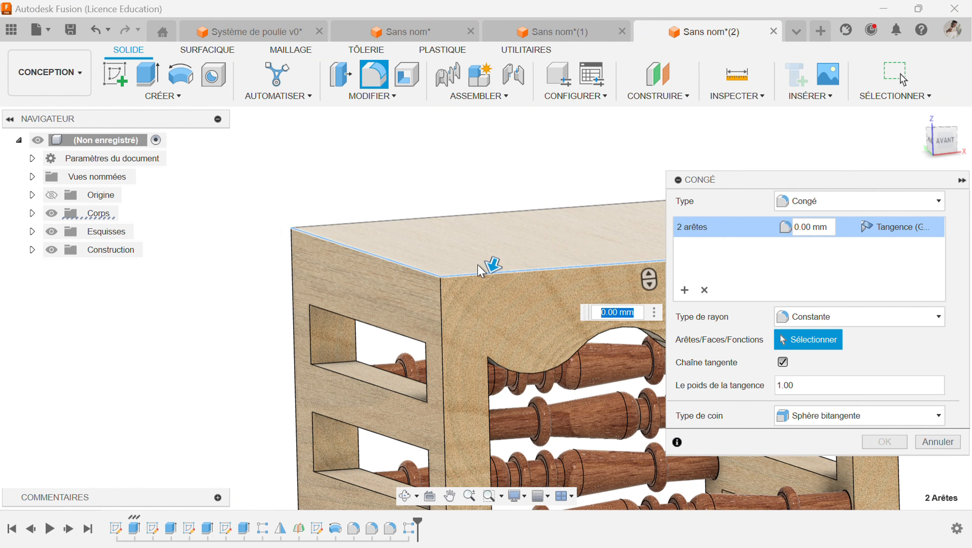
middle_click_drag(488, 265, 291, 277)
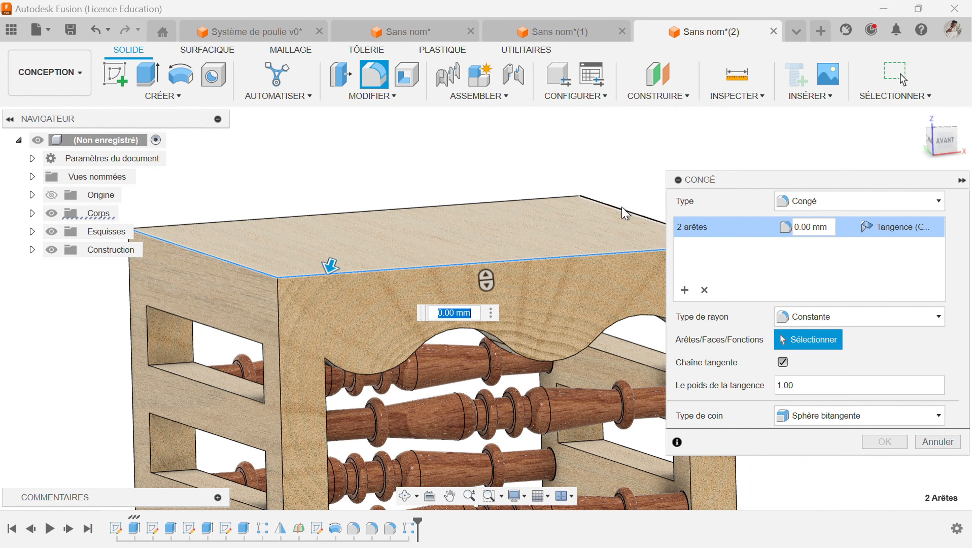
left_click(626, 210)
left_click(529, 202)
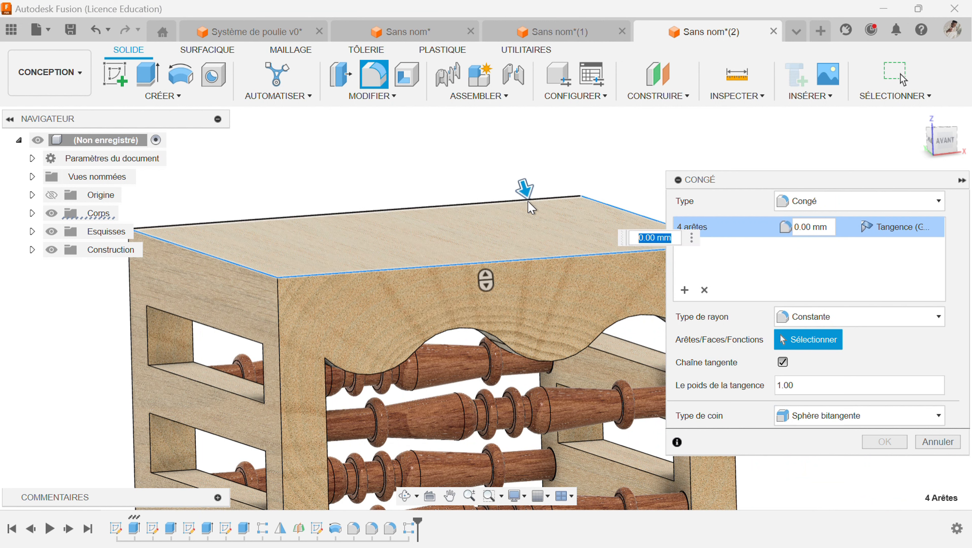
type("2")
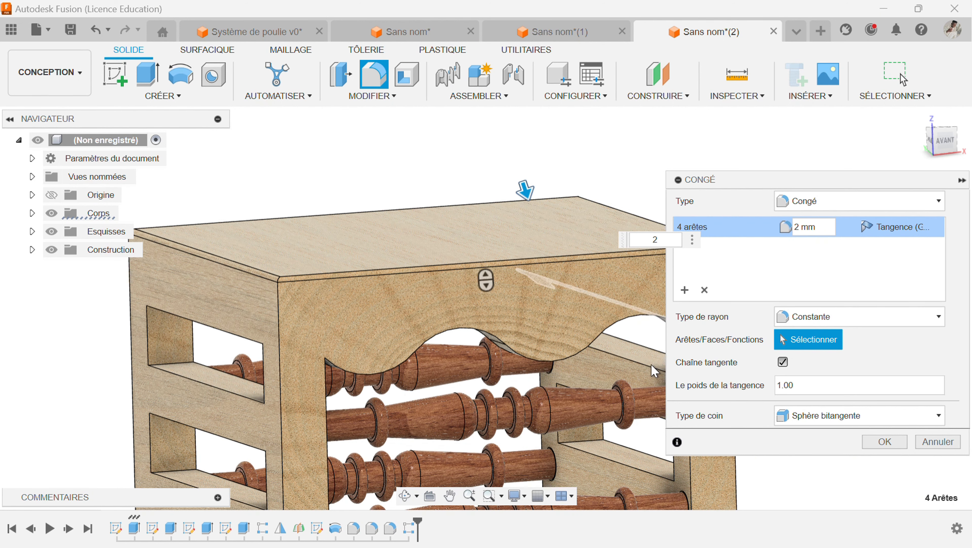
left_click(884, 441)
Step: Examine the filleted stool top and front from a raised, tilted view
scroll(527, 310, "down", 5)
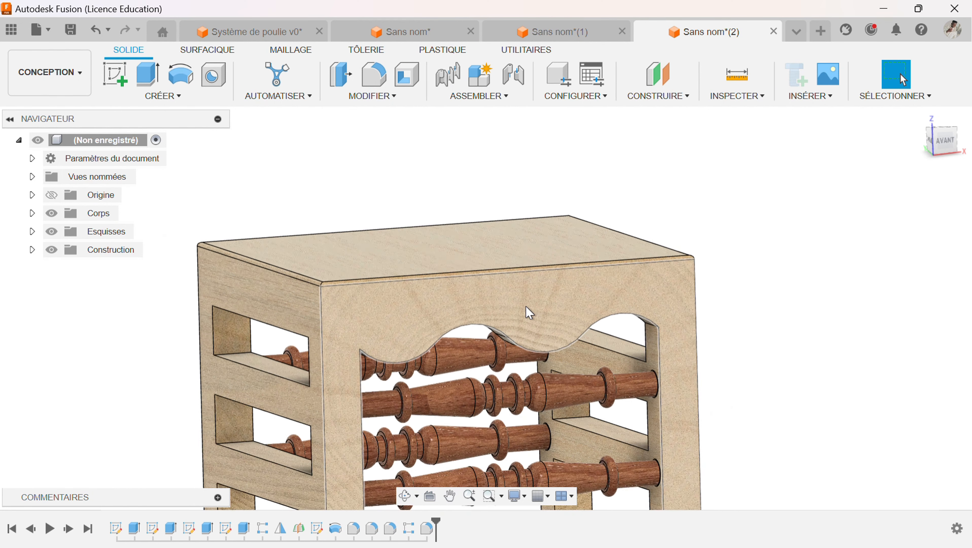
left_click(406, 495)
left_click_drag(490, 359, 574, 308)
key("Escape")
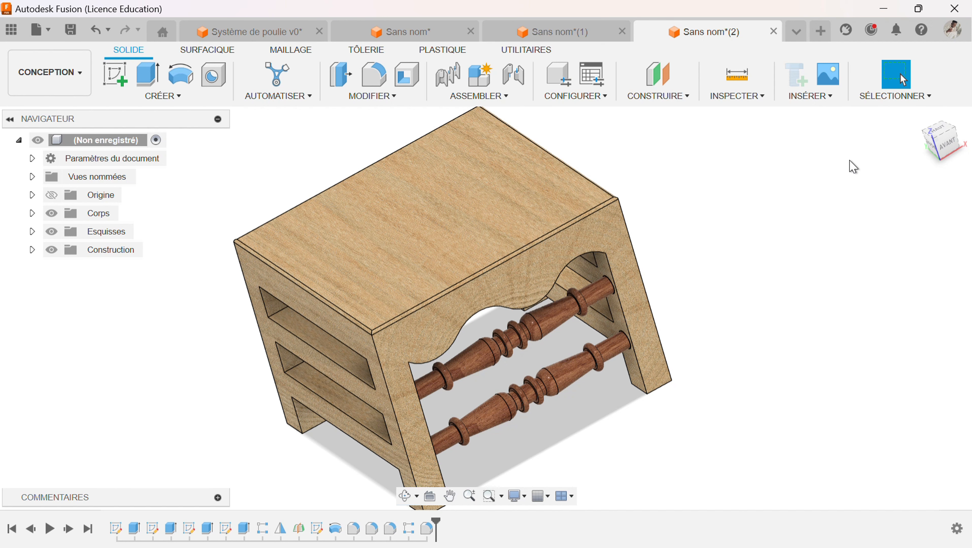
left_click(833, 100)
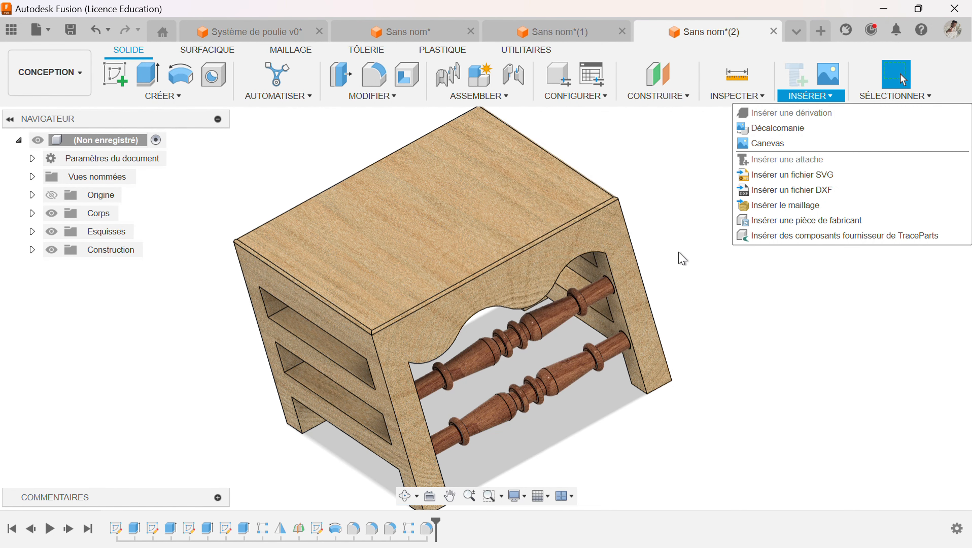
mouse_move(741, 96)
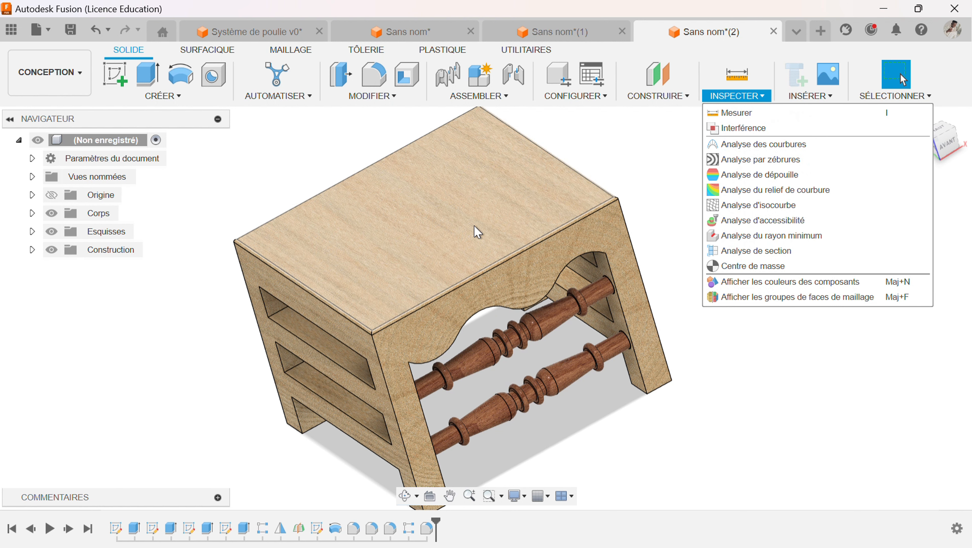
left_click(738, 347)
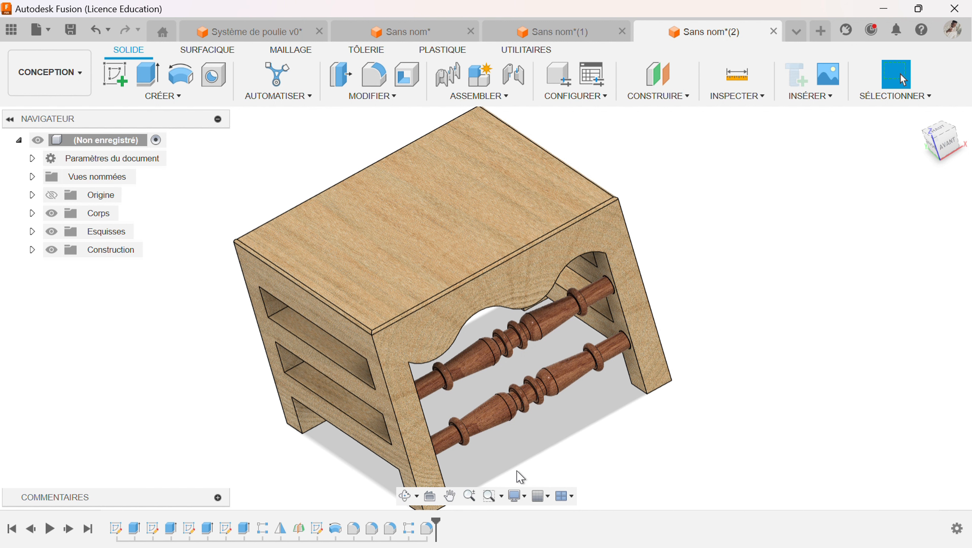
Step: Examine the finished stool's ash frame and cherry shafts from a lower angled view
left_click(405, 495)
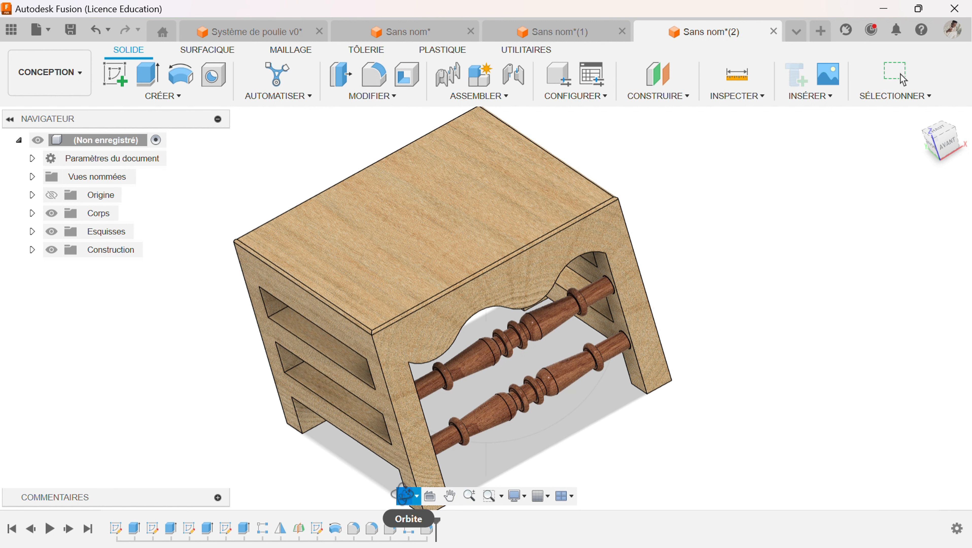
left_click_drag(472, 380, 479, 268)
left_click(406, 495)
left_click(405, 496)
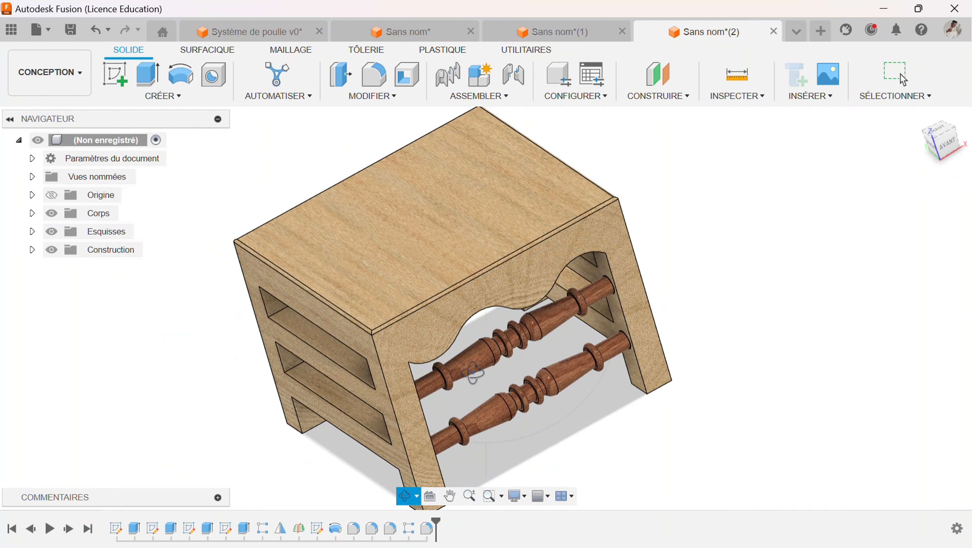
left_click_drag(471, 374, 474, 331)
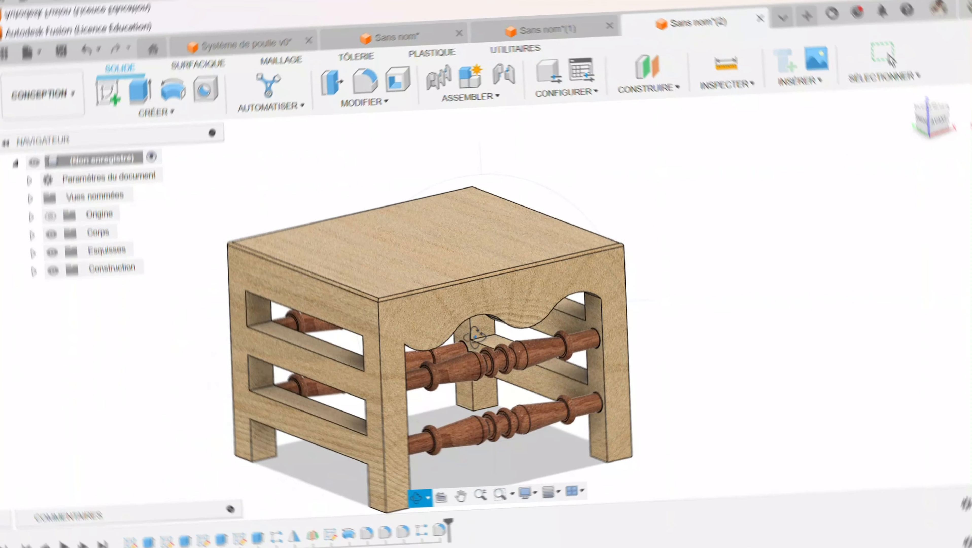